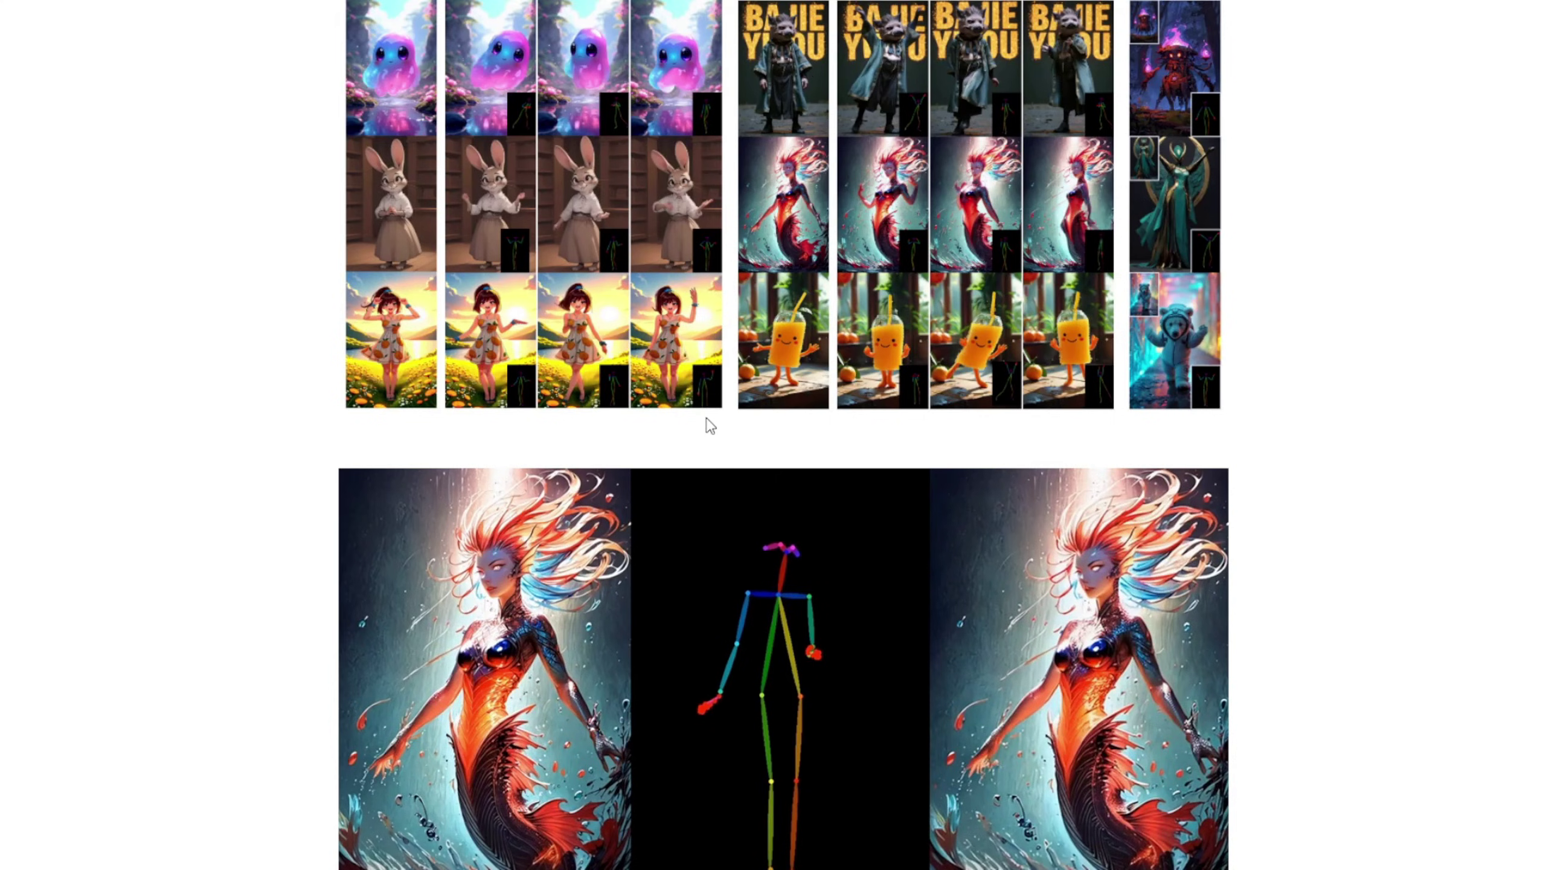
# - Scroll down the Animate-X project page to its grid of demo clips
pyautogui.scroll(-3, 706, 427)
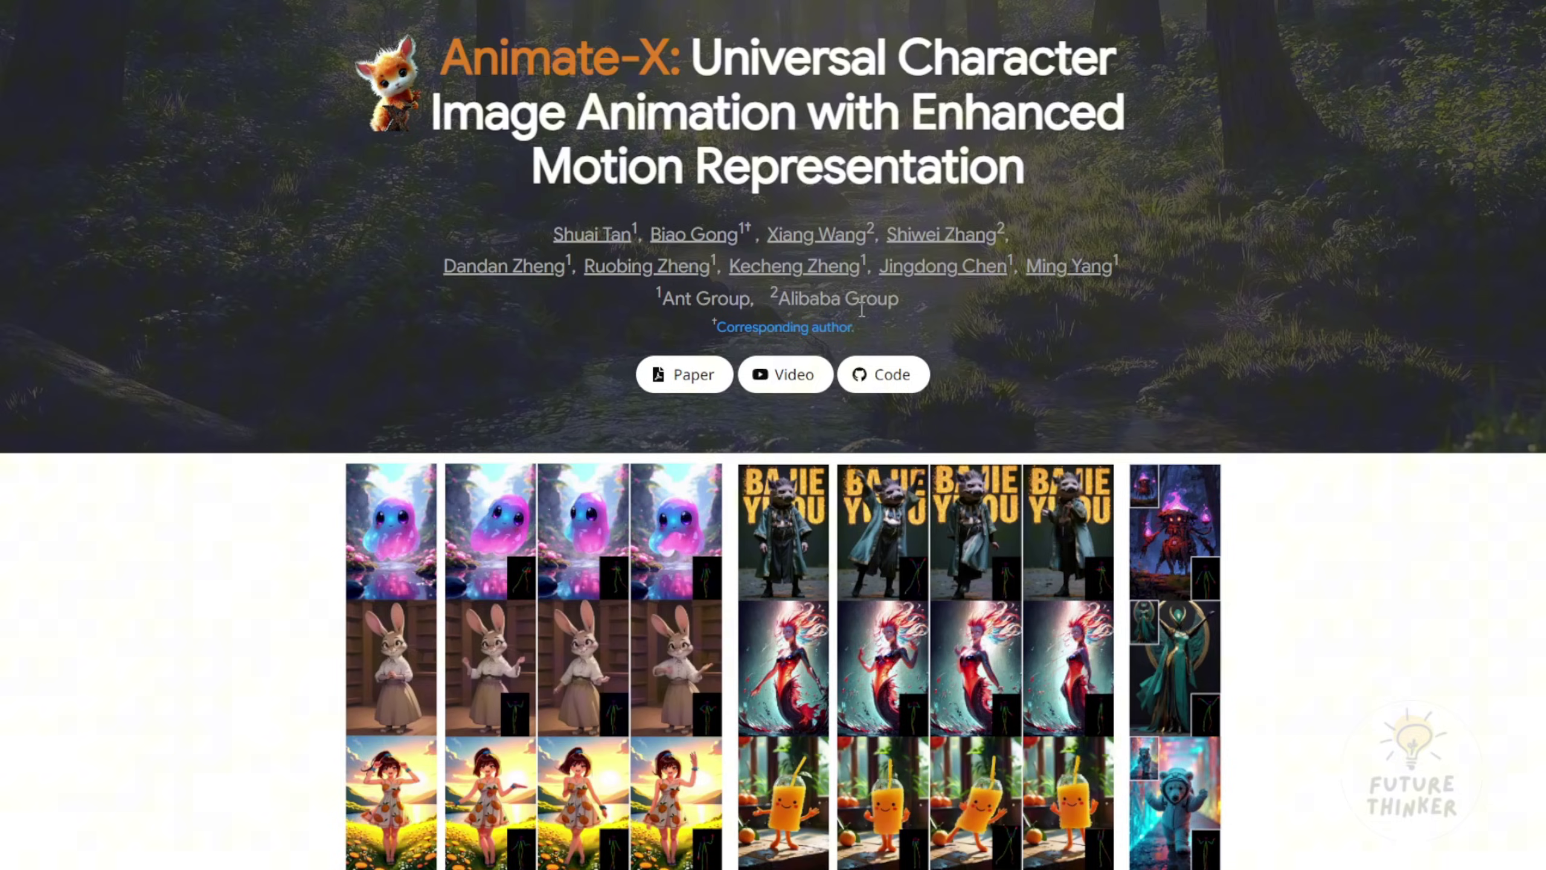
# - Scroll further down through the Animate-X project page demo videos
pyautogui.scroll(-5, 1315, 479)
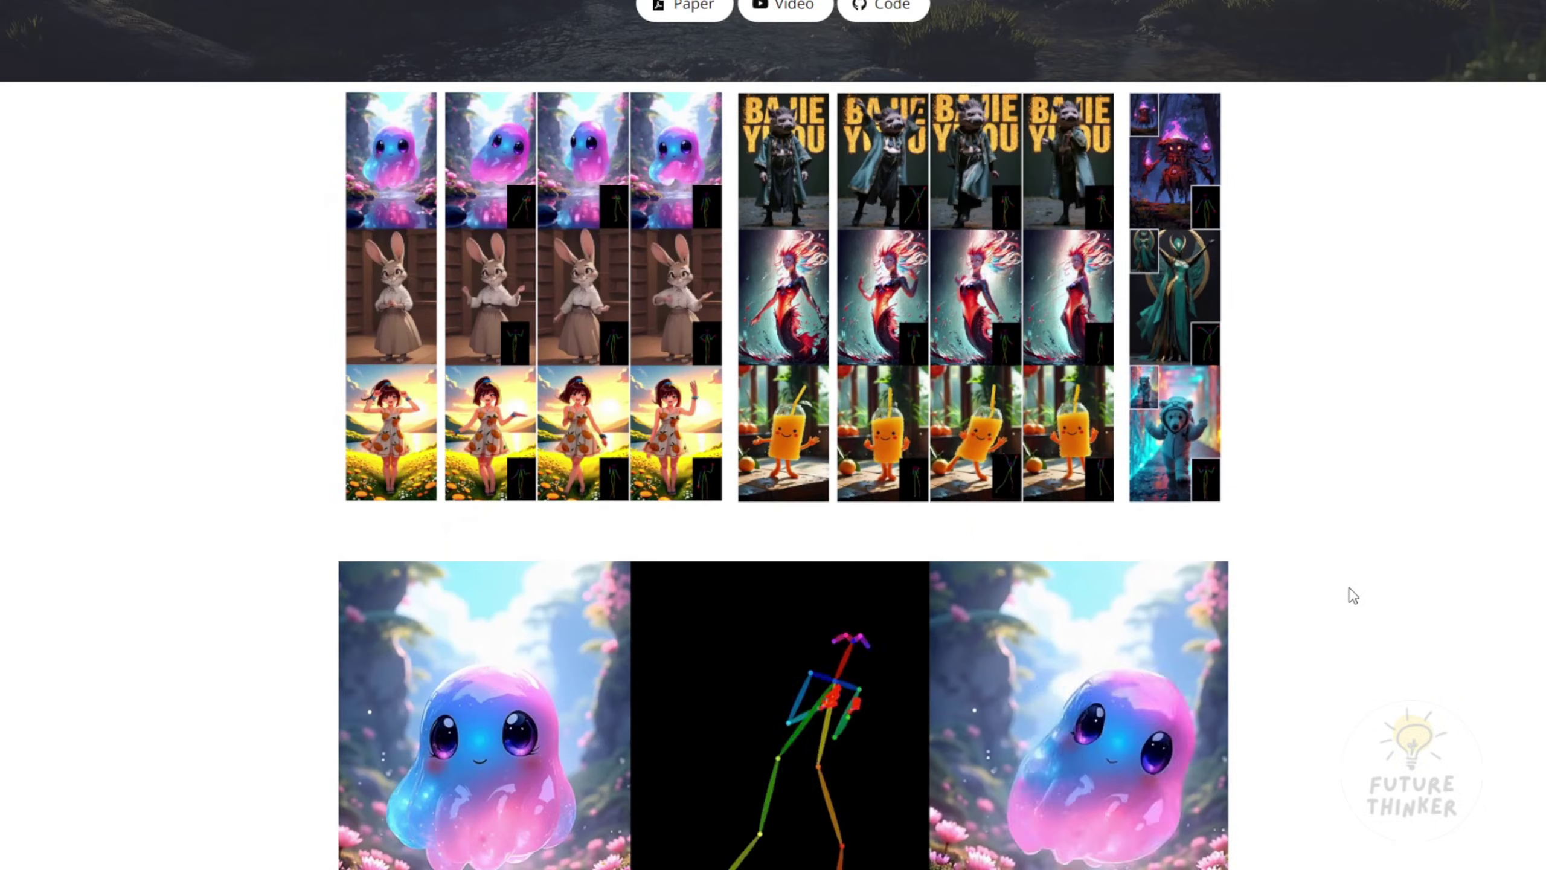
pyautogui.scroll(-10, 1309, 584)
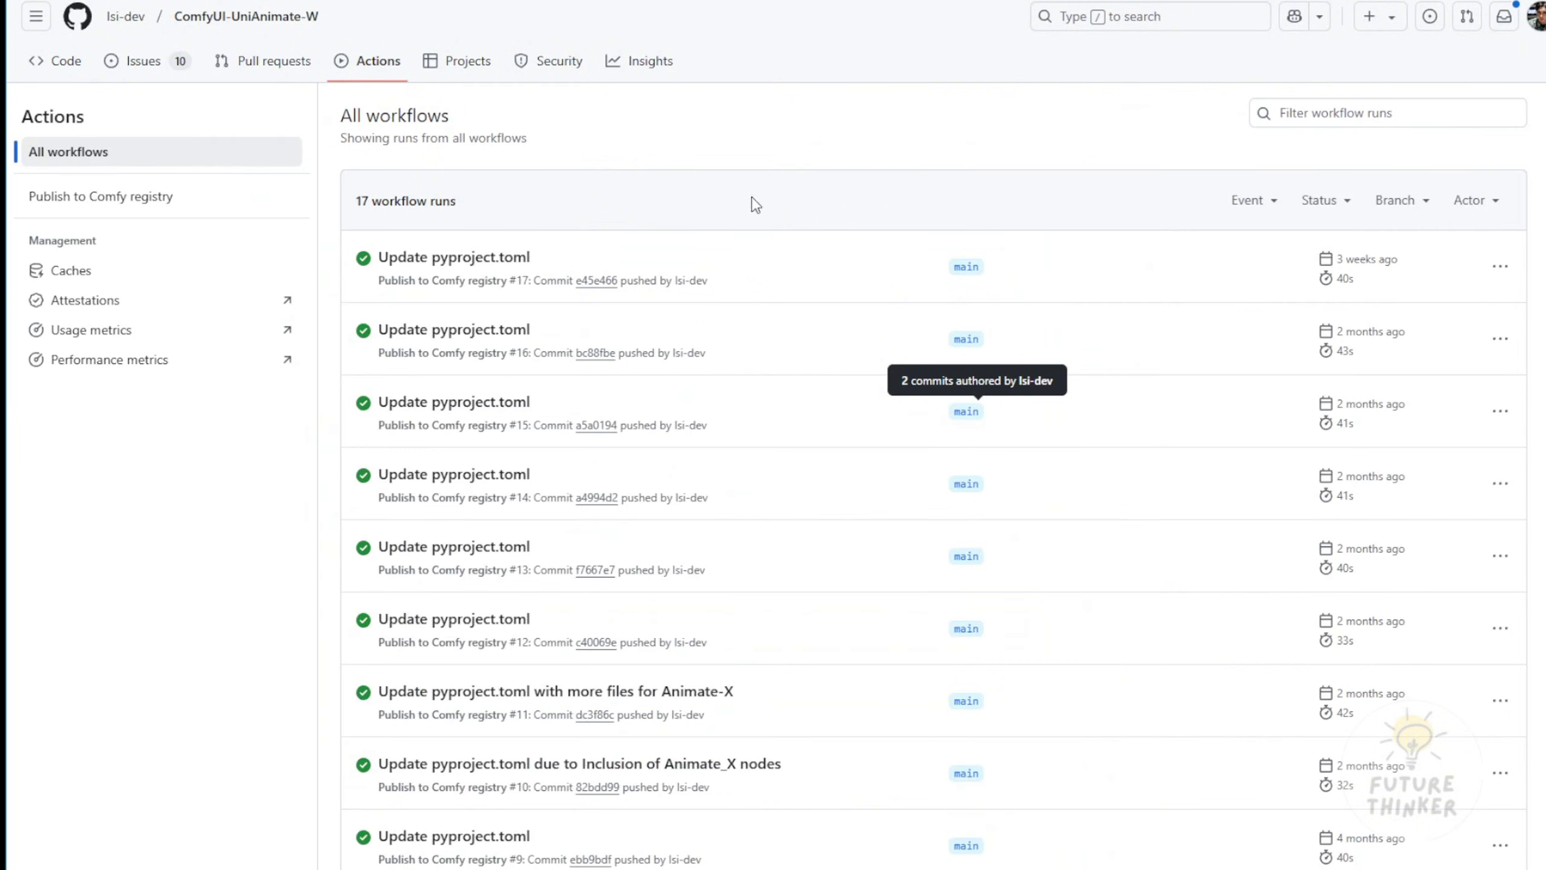
# - Scroll the repository's workflow runs and highlight the run that added the Animate_X nodes
pyautogui.scroll(-5, 729, 212)
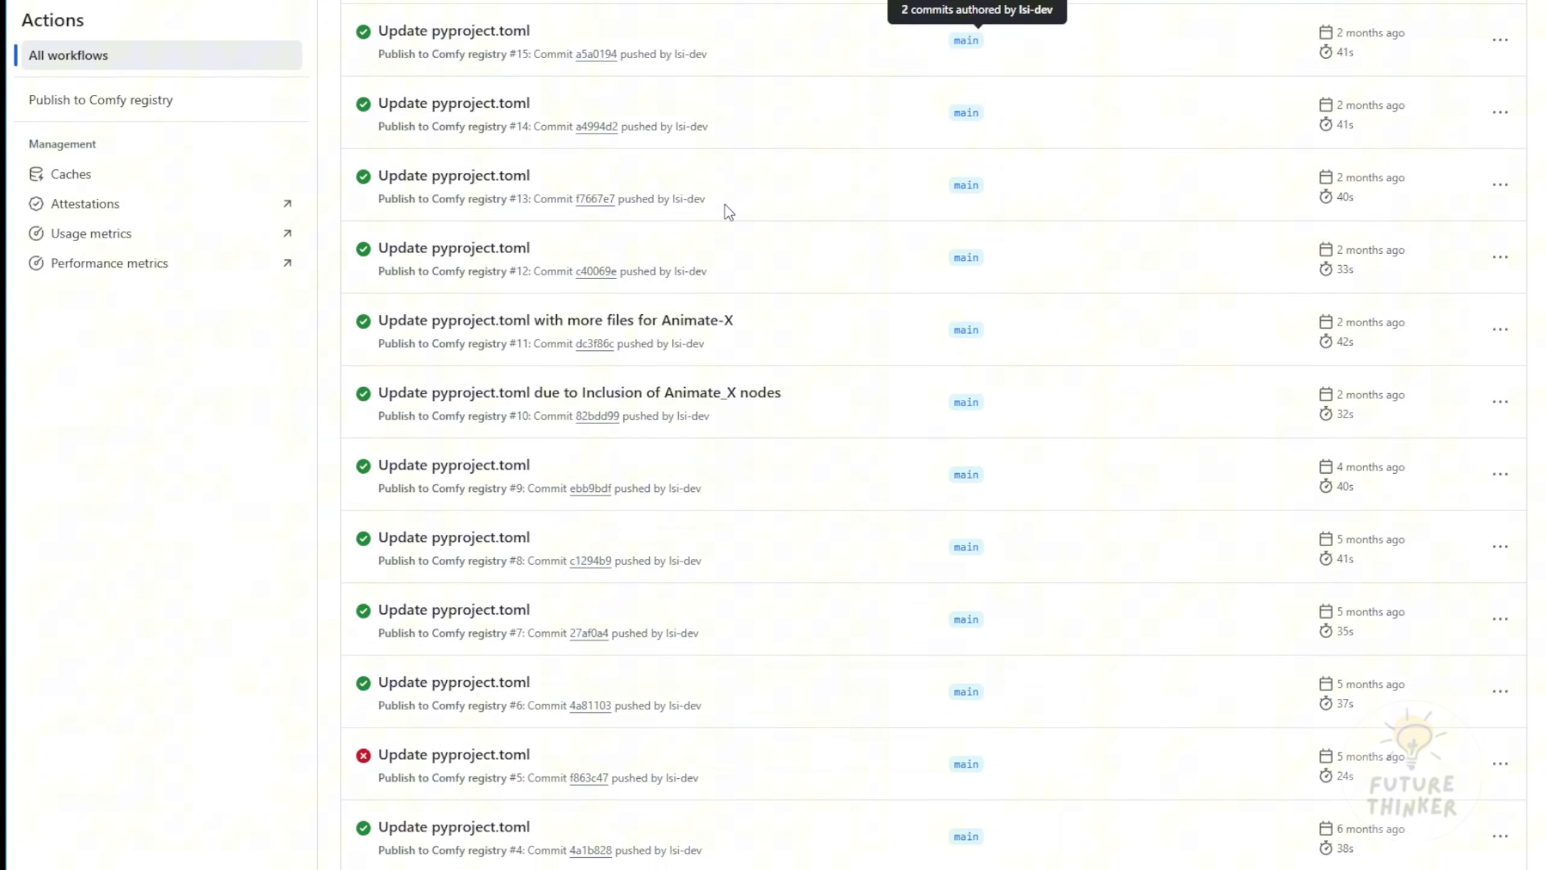
pyautogui.scroll(-5, 725, 211)
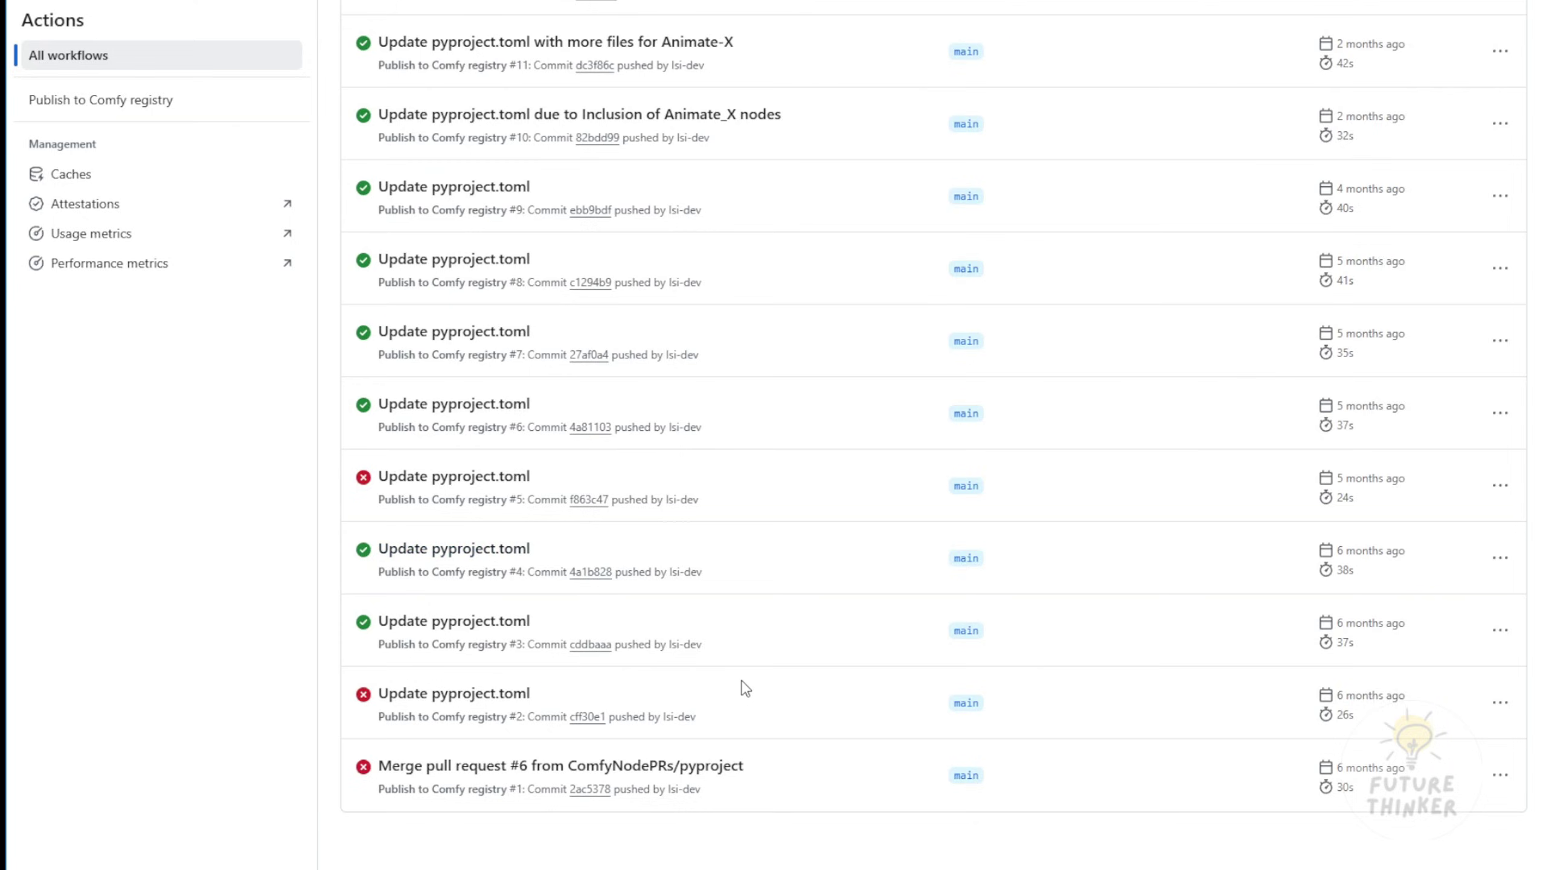
pyautogui.scroll(5, 746, 688)
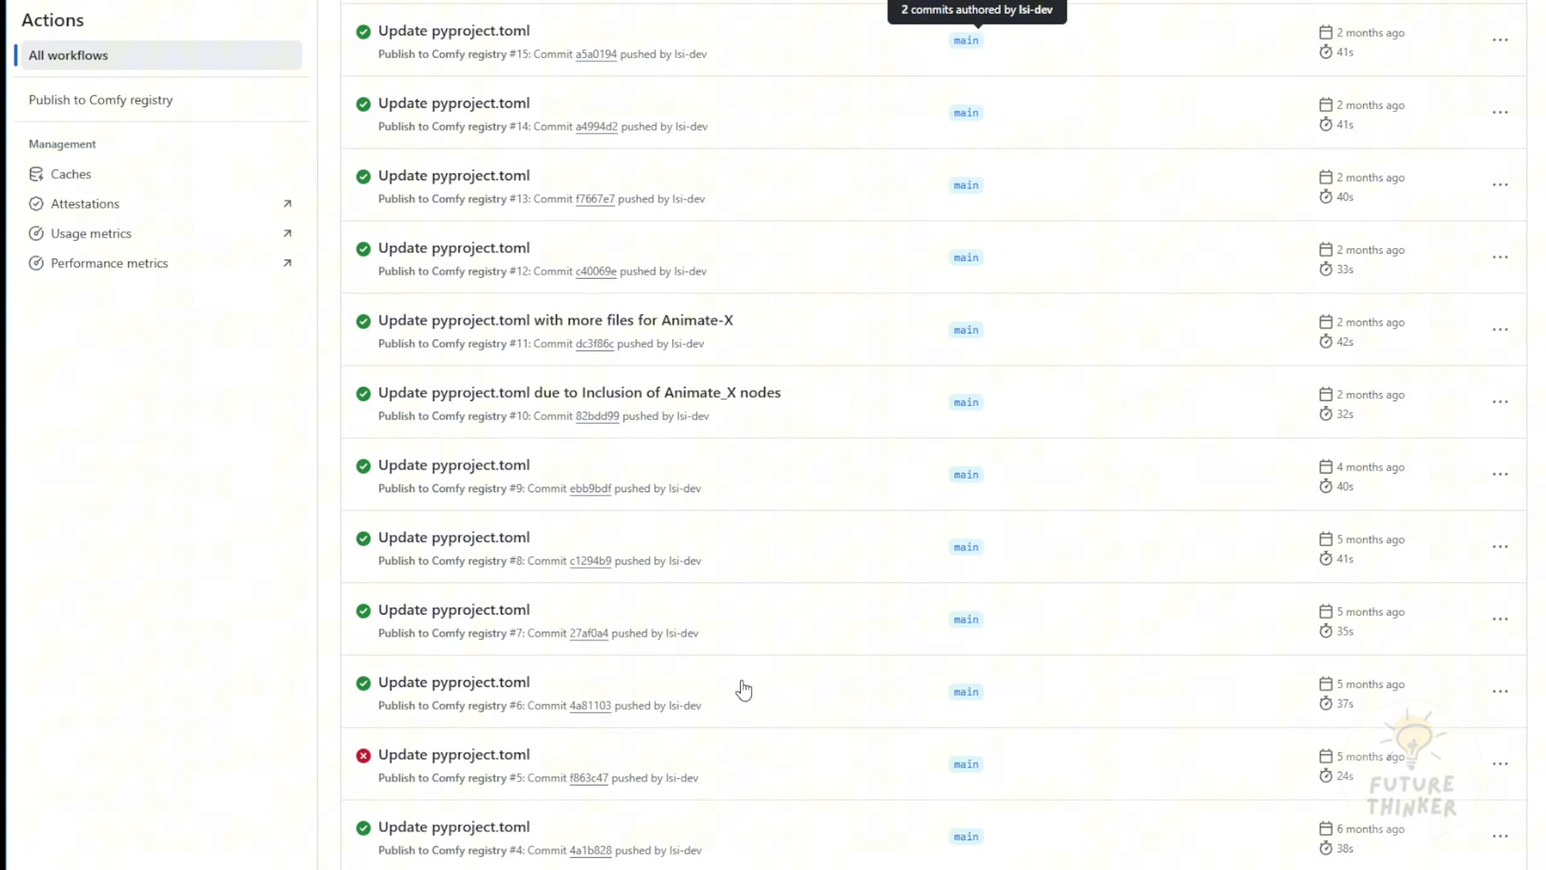
pyautogui.moveTo(656, 392); pyautogui.dragTo(730, 405)
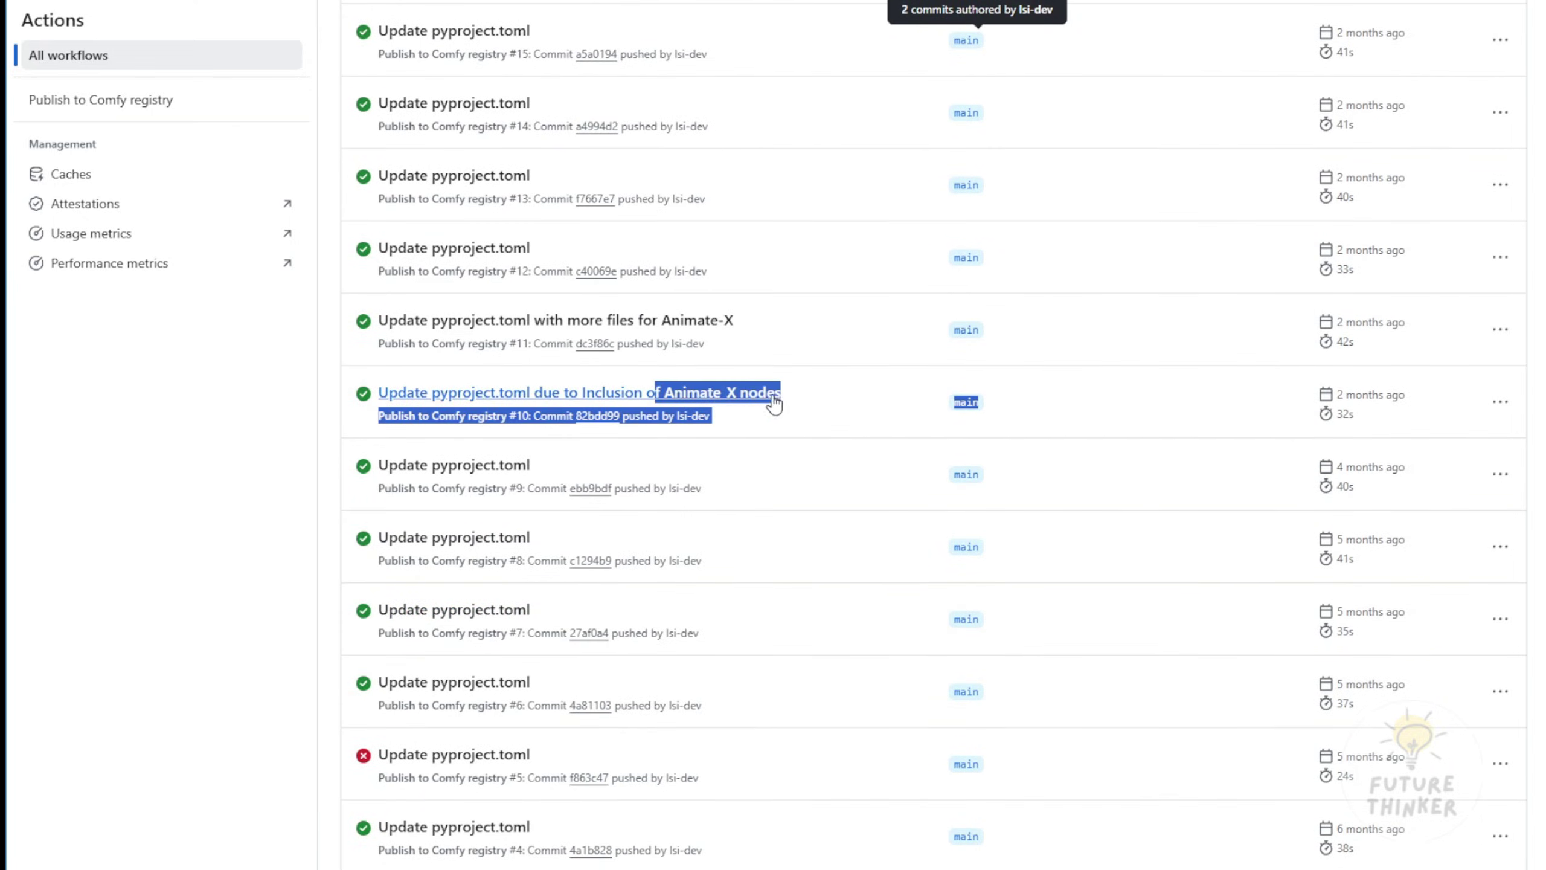
pyautogui.scroll(5, 832, 418)
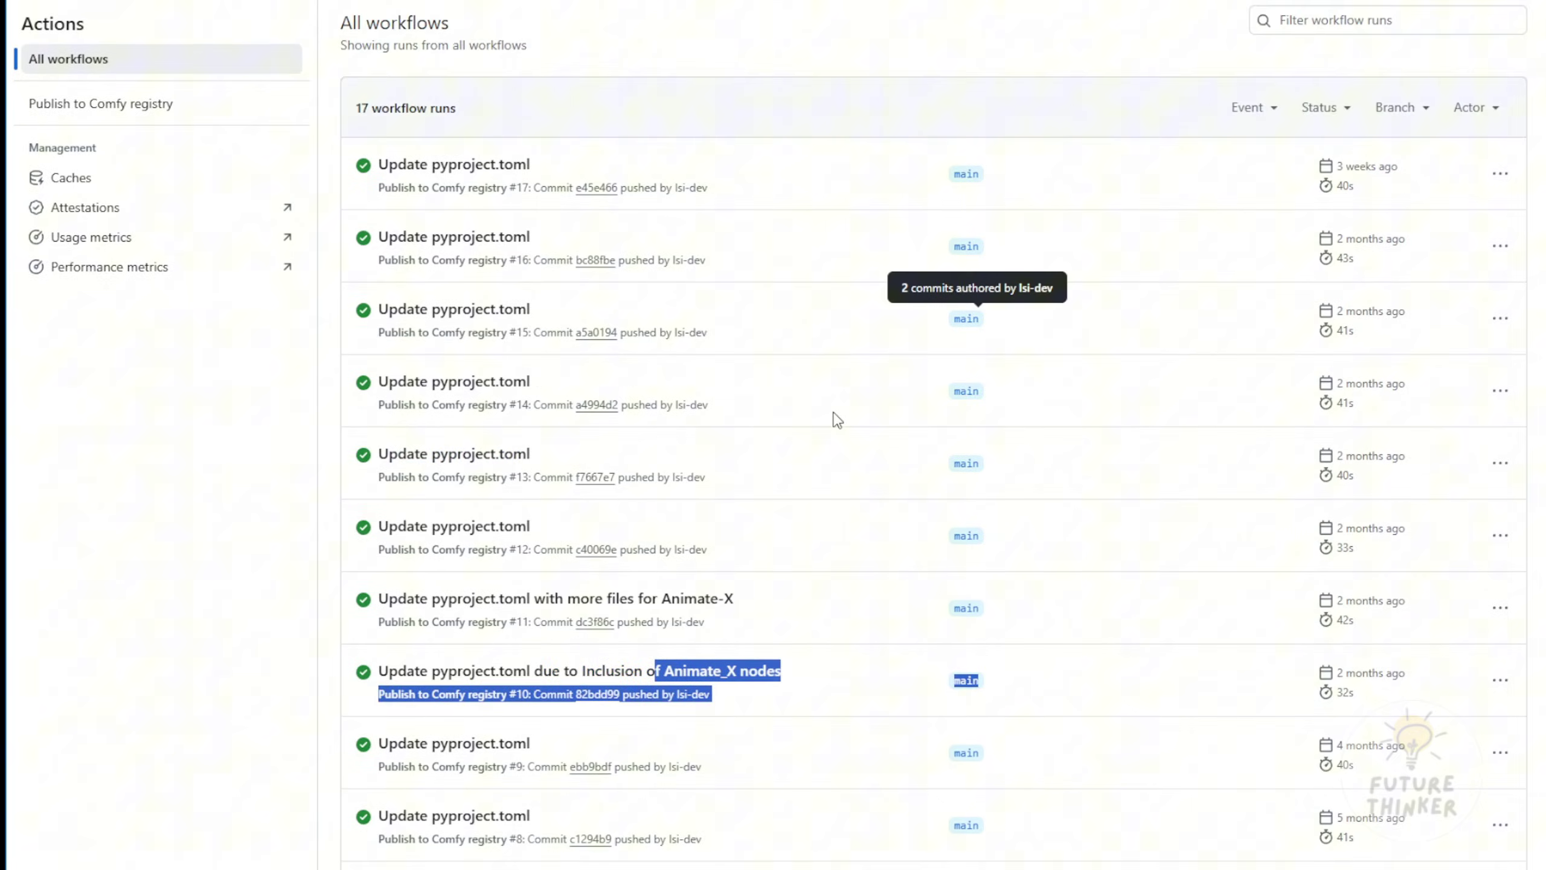
pyautogui.scroll(1, 836, 420)
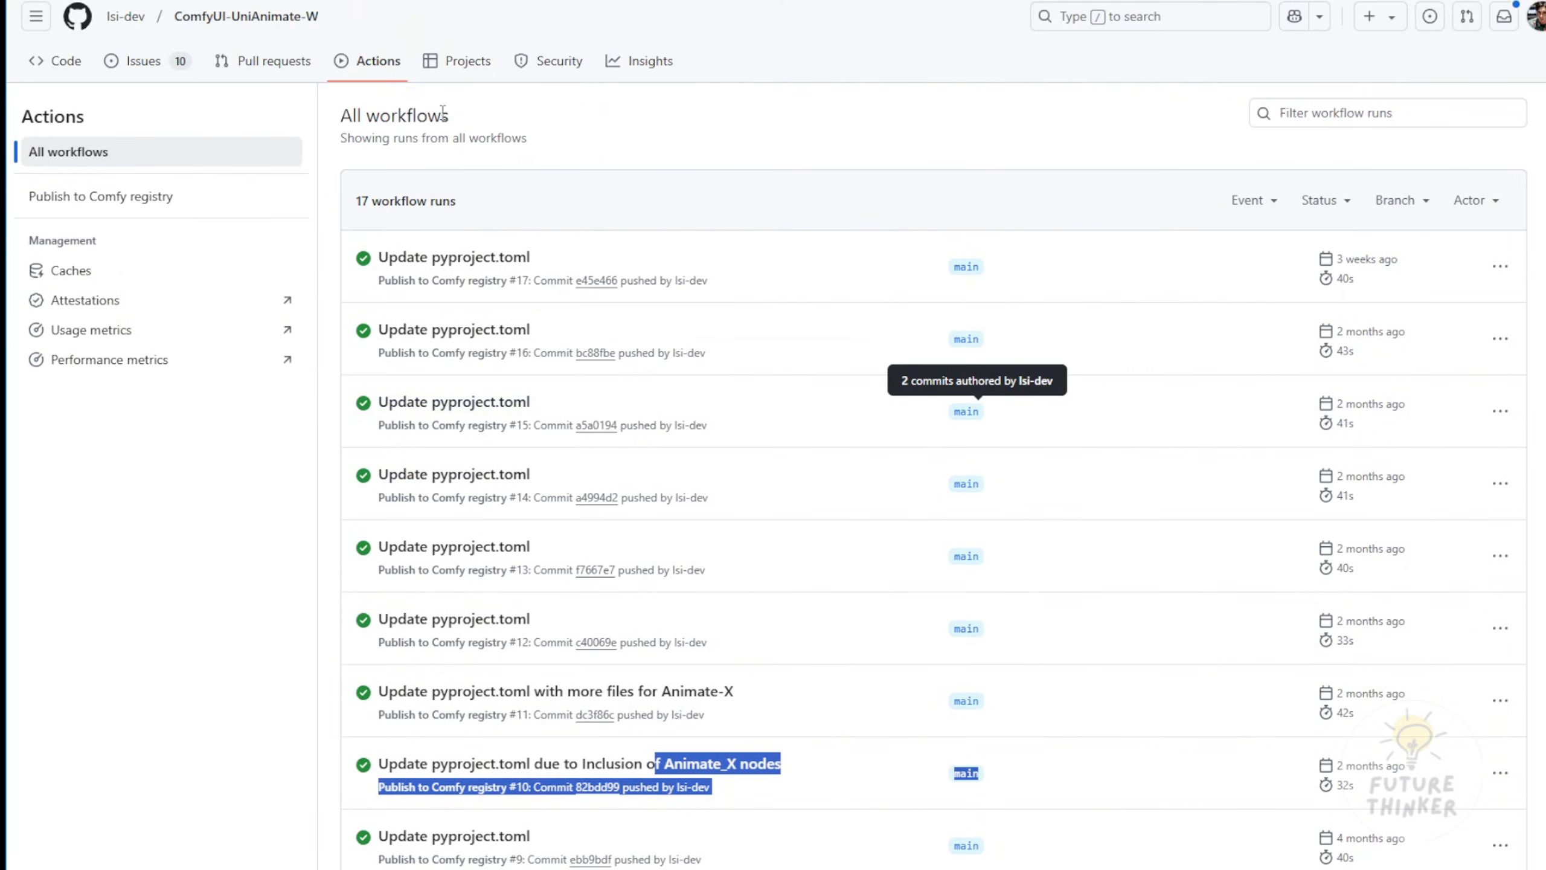
# - Return to the code page and highlight UniAnimate and Animate-X in the repository description
pyautogui.click(56, 73)
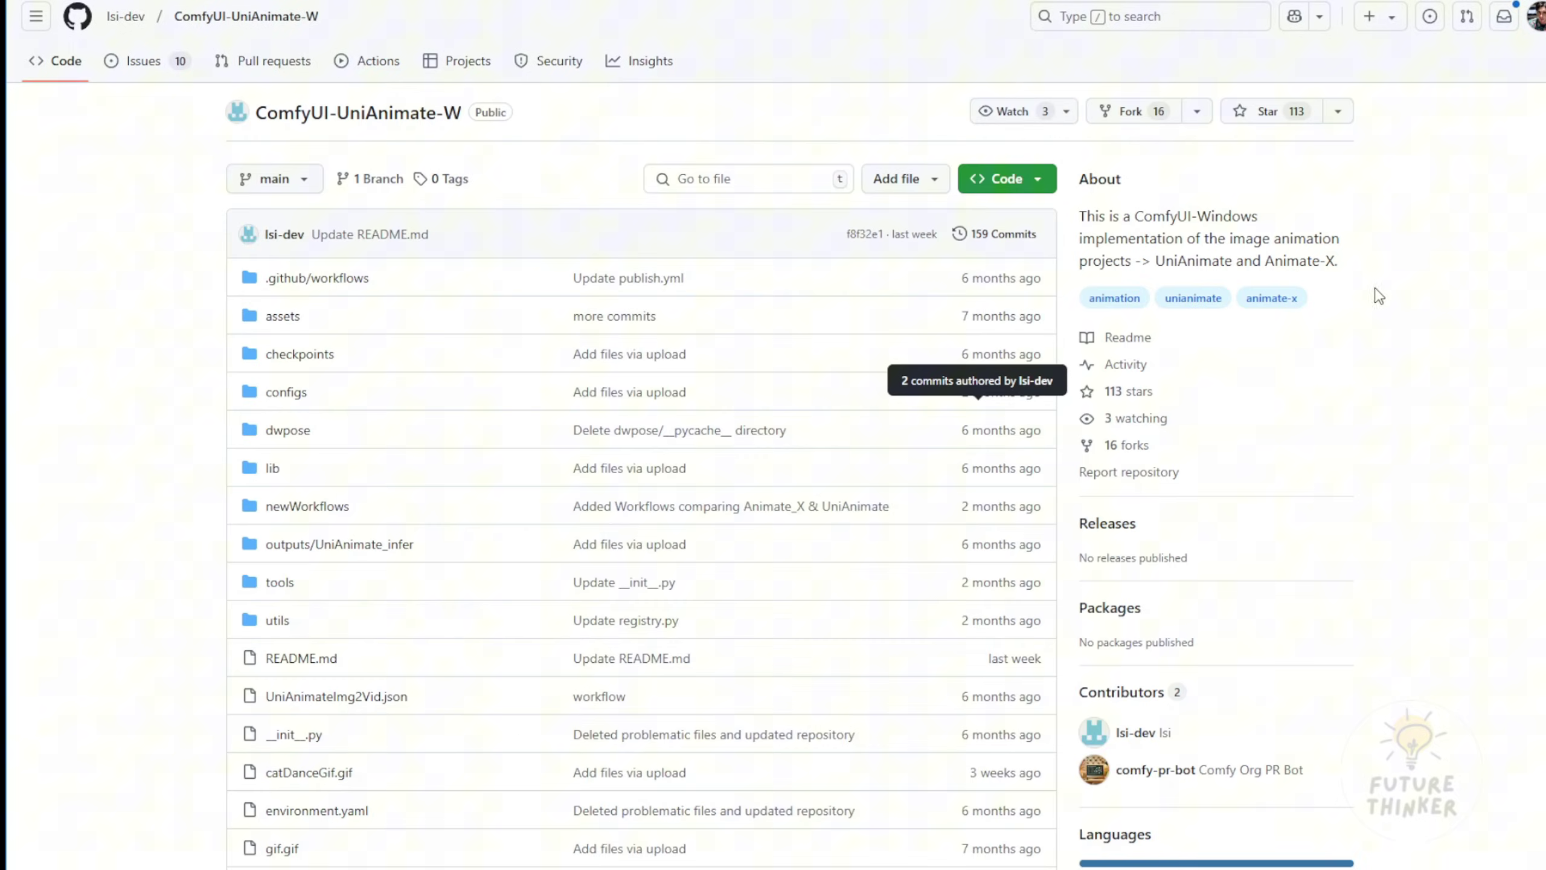
pyautogui.moveTo(1182, 261); pyautogui.dragTo(1339, 258)
pyautogui.click(1272, 263)
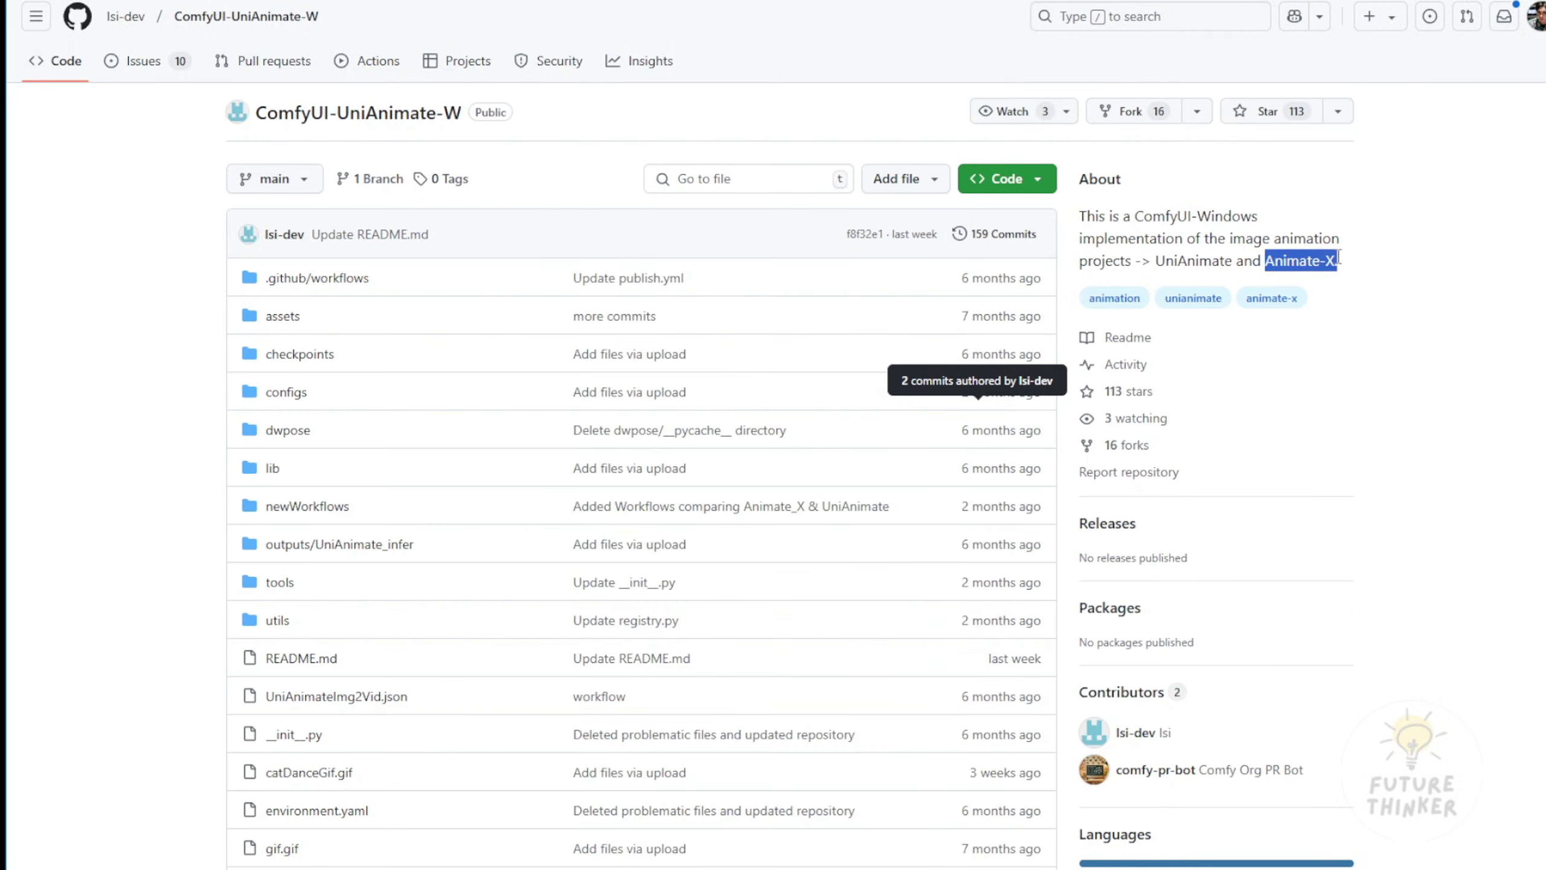
pyautogui.click(1378, 316)
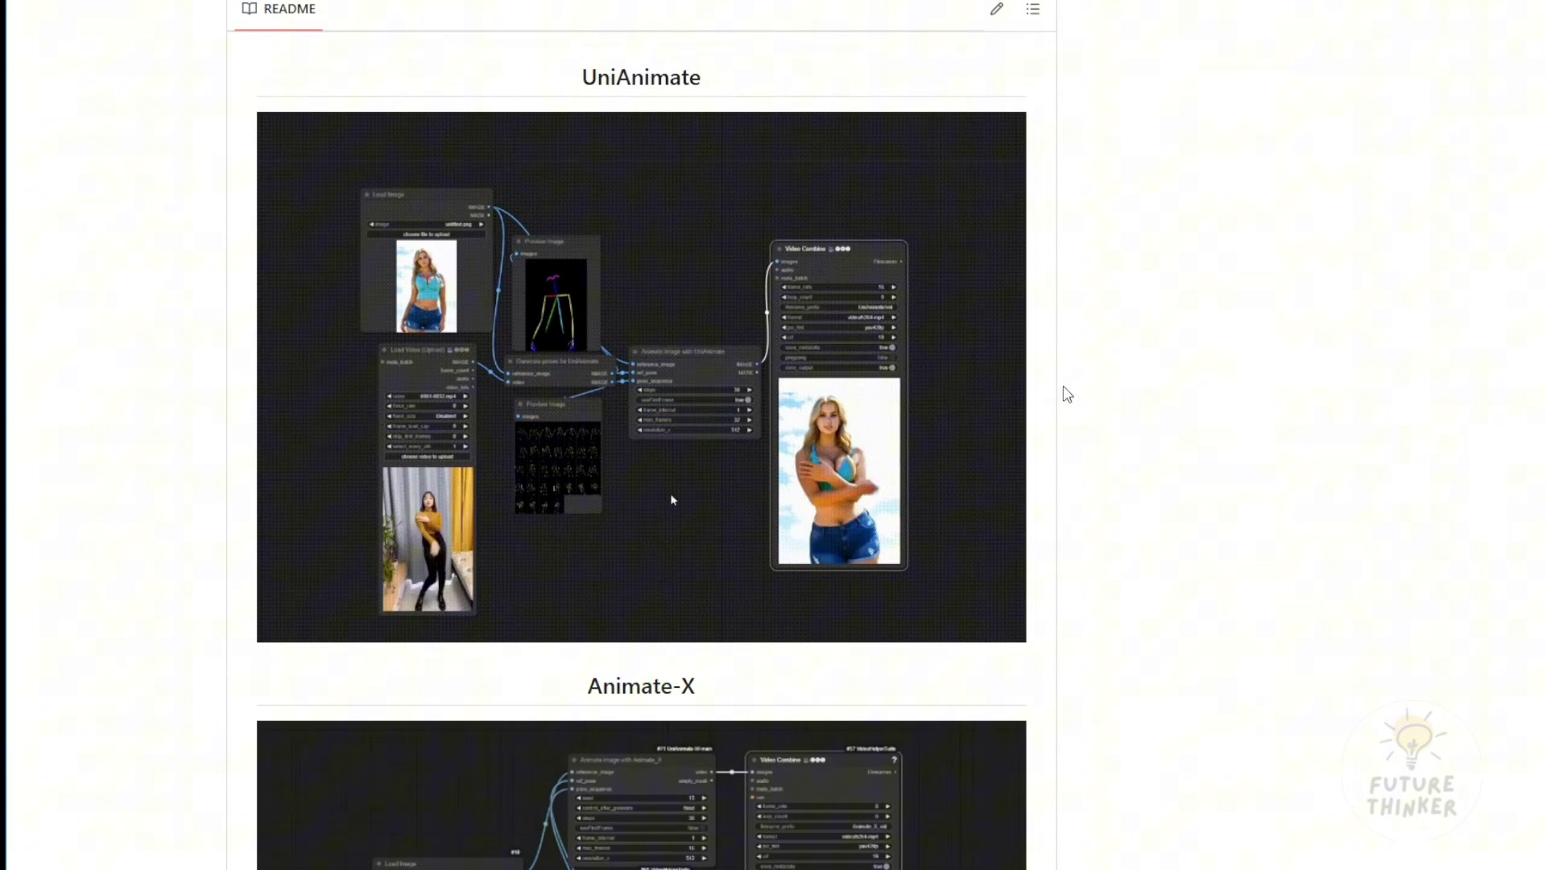
# - Scroll the README to review the Animate-X workflow example GIF
pyautogui.scroll(1, 837, 104)
pyautogui.scroll(-6, 837, 105)
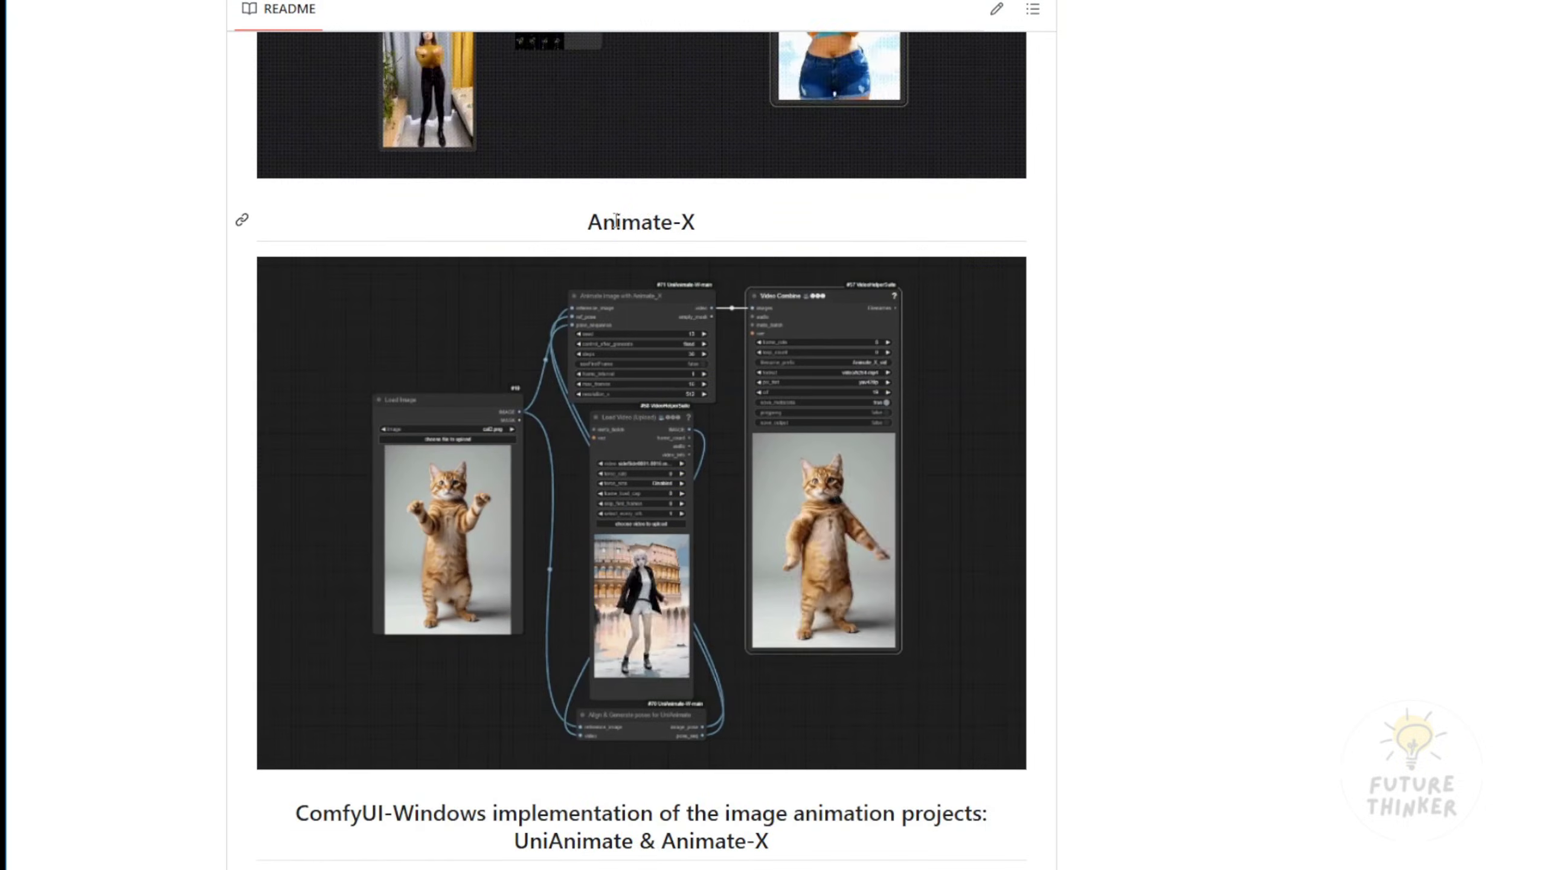
pyautogui.moveTo(586, 221); pyautogui.dragTo(732, 224)
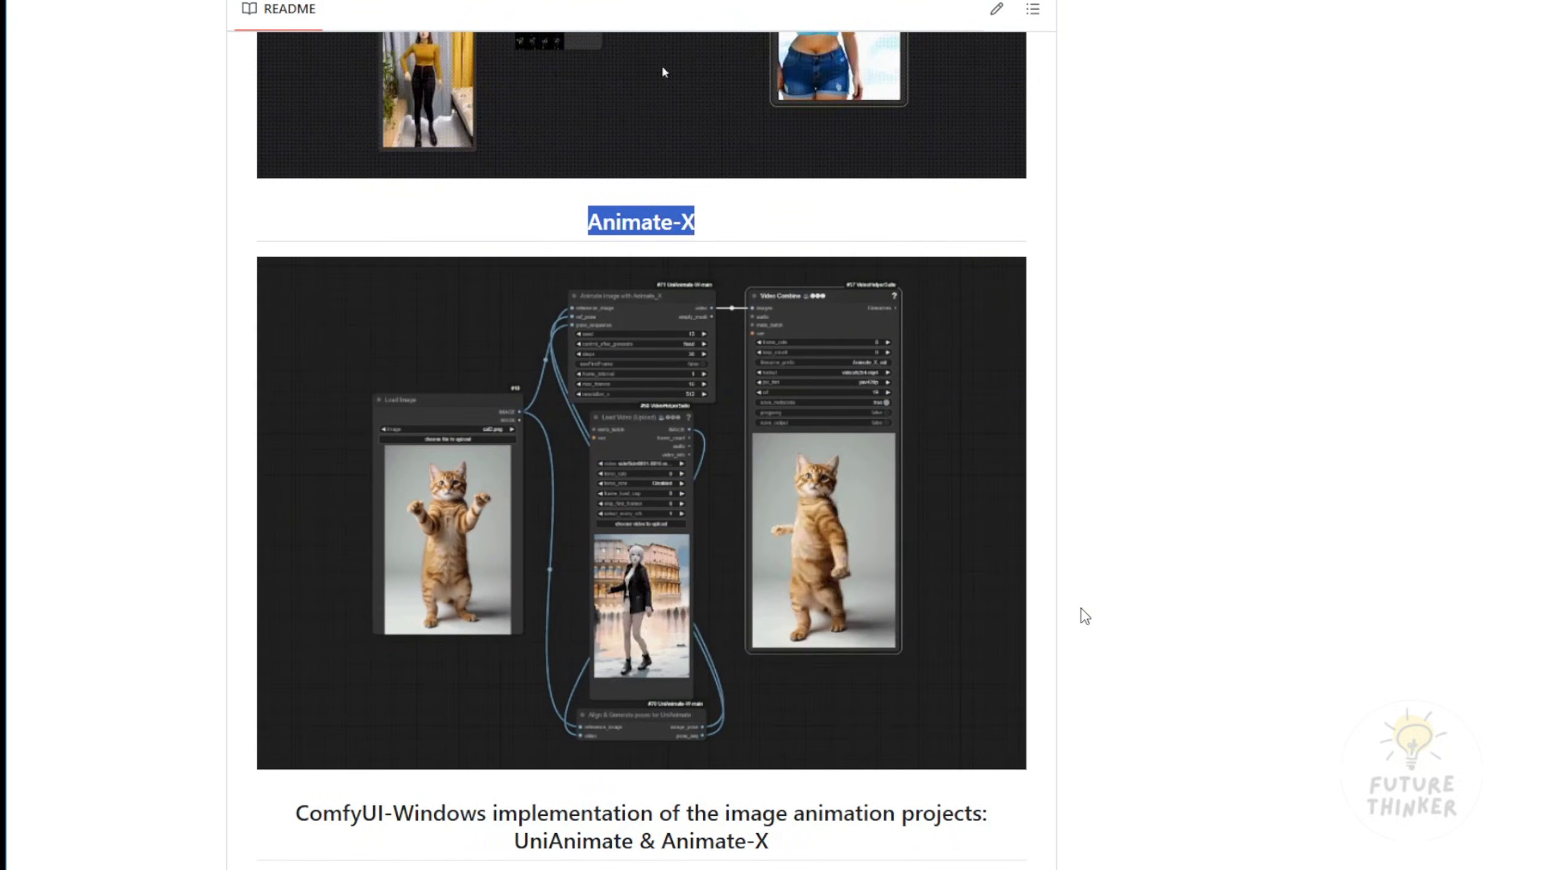
pyautogui.scroll(1, 1082, 607)
pyautogui.scroll(2, 1082, 607)
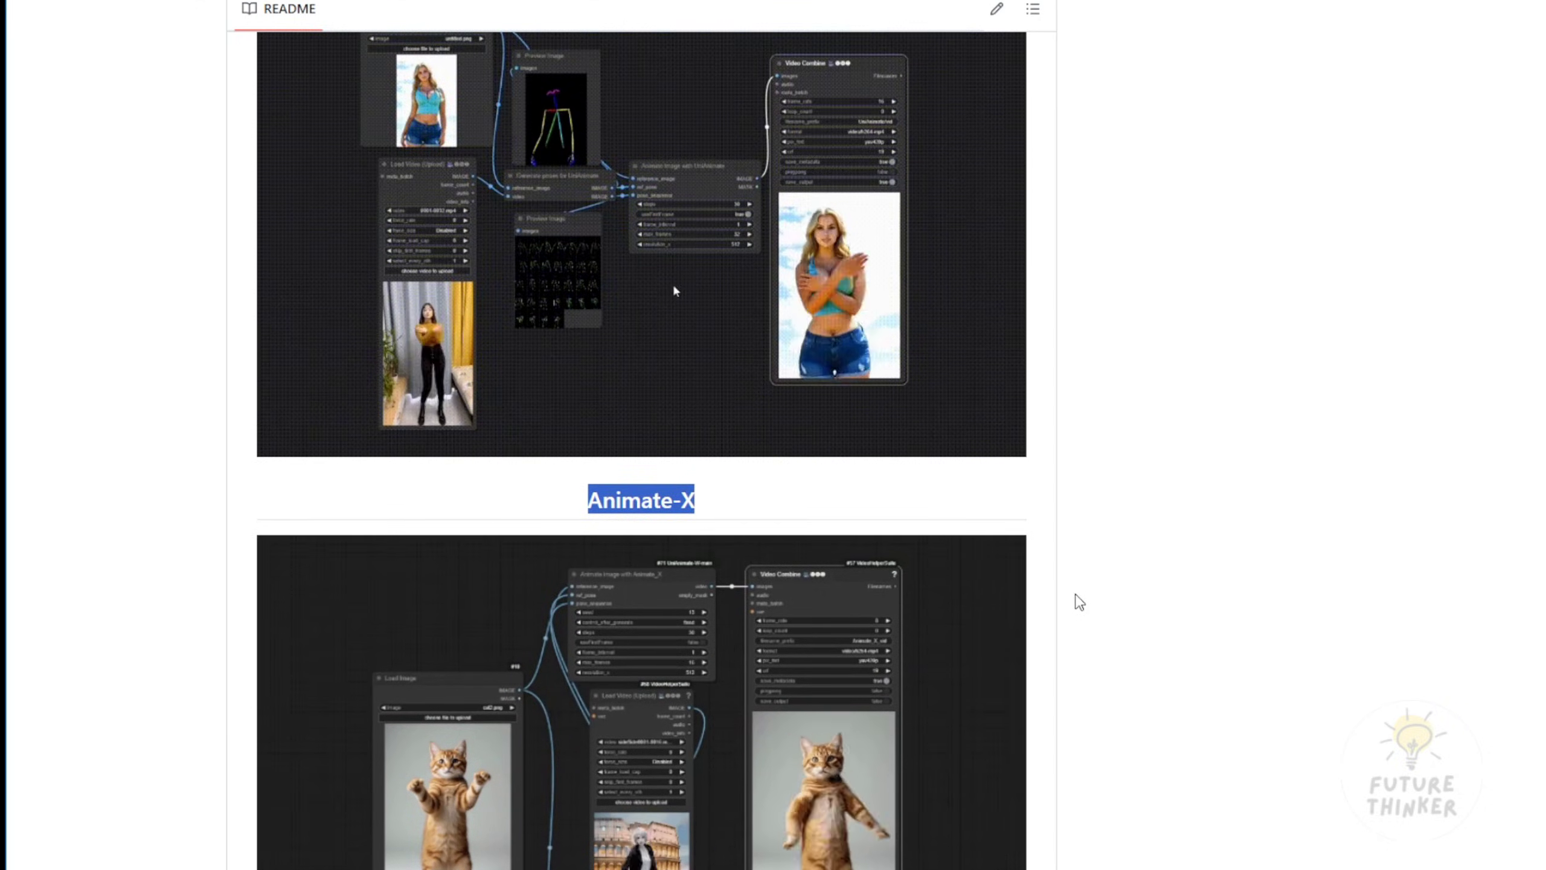
pyautogui.scroll(1, 585, 305)
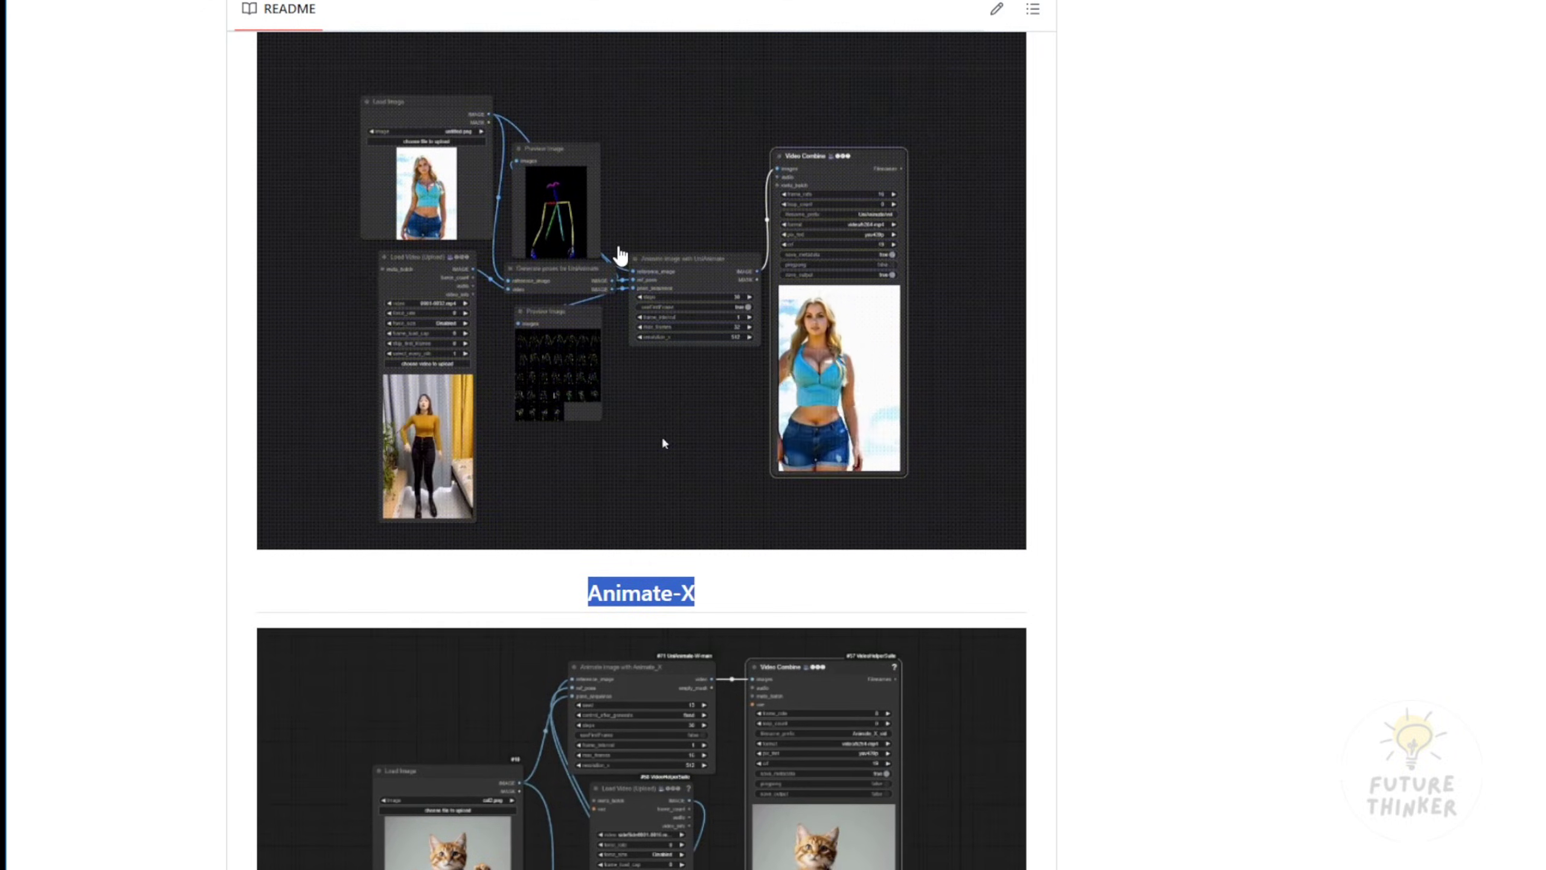
pyautogui.scroll(-3, 853, 451)
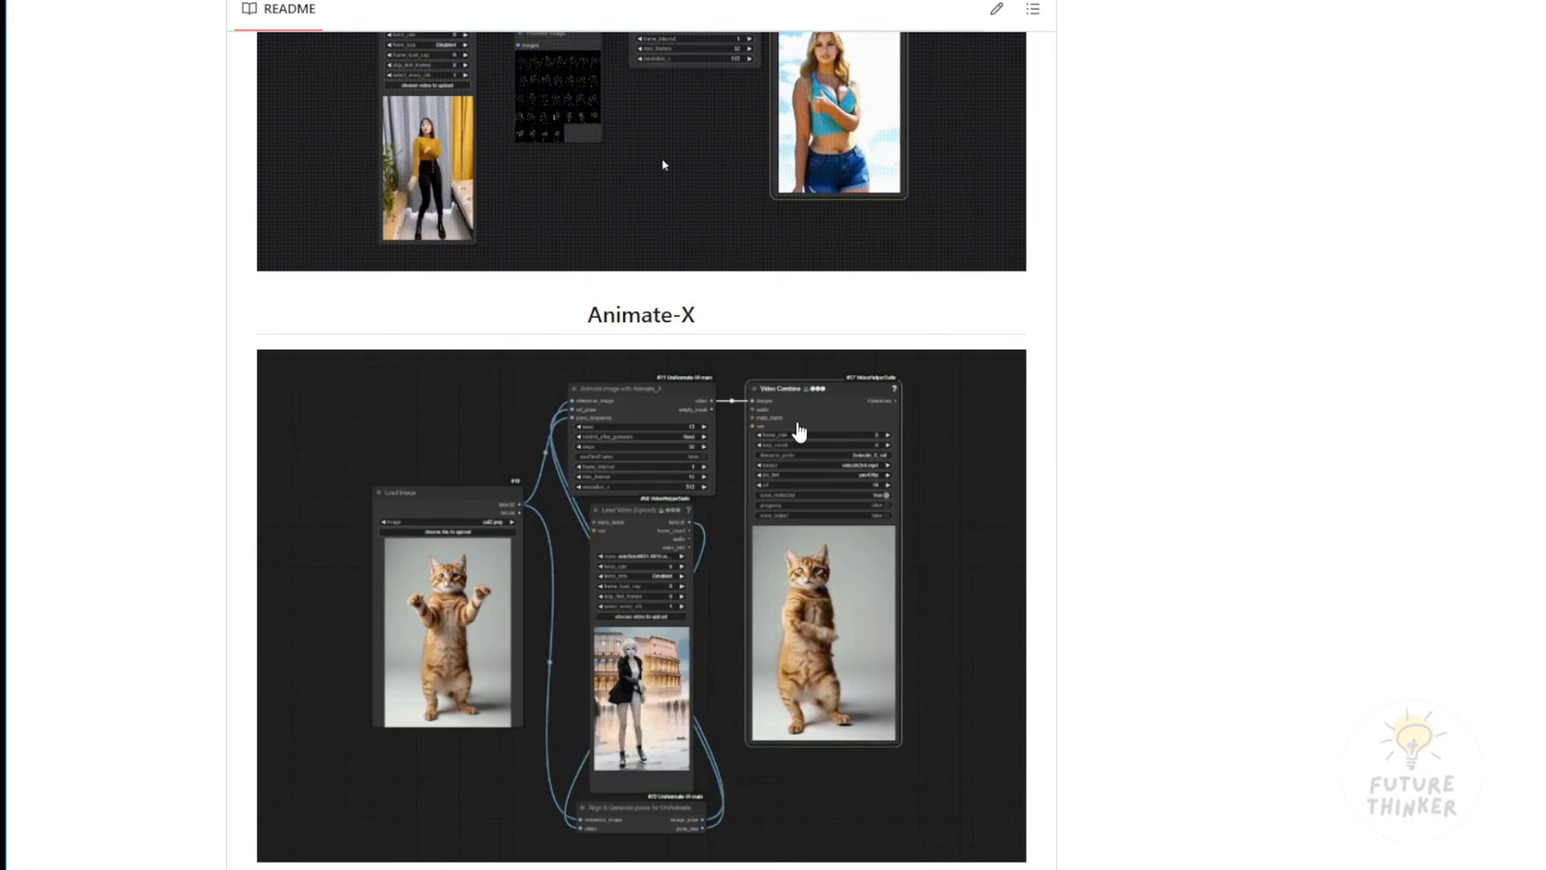
pyautogui.scroll(-1, 833, 457)
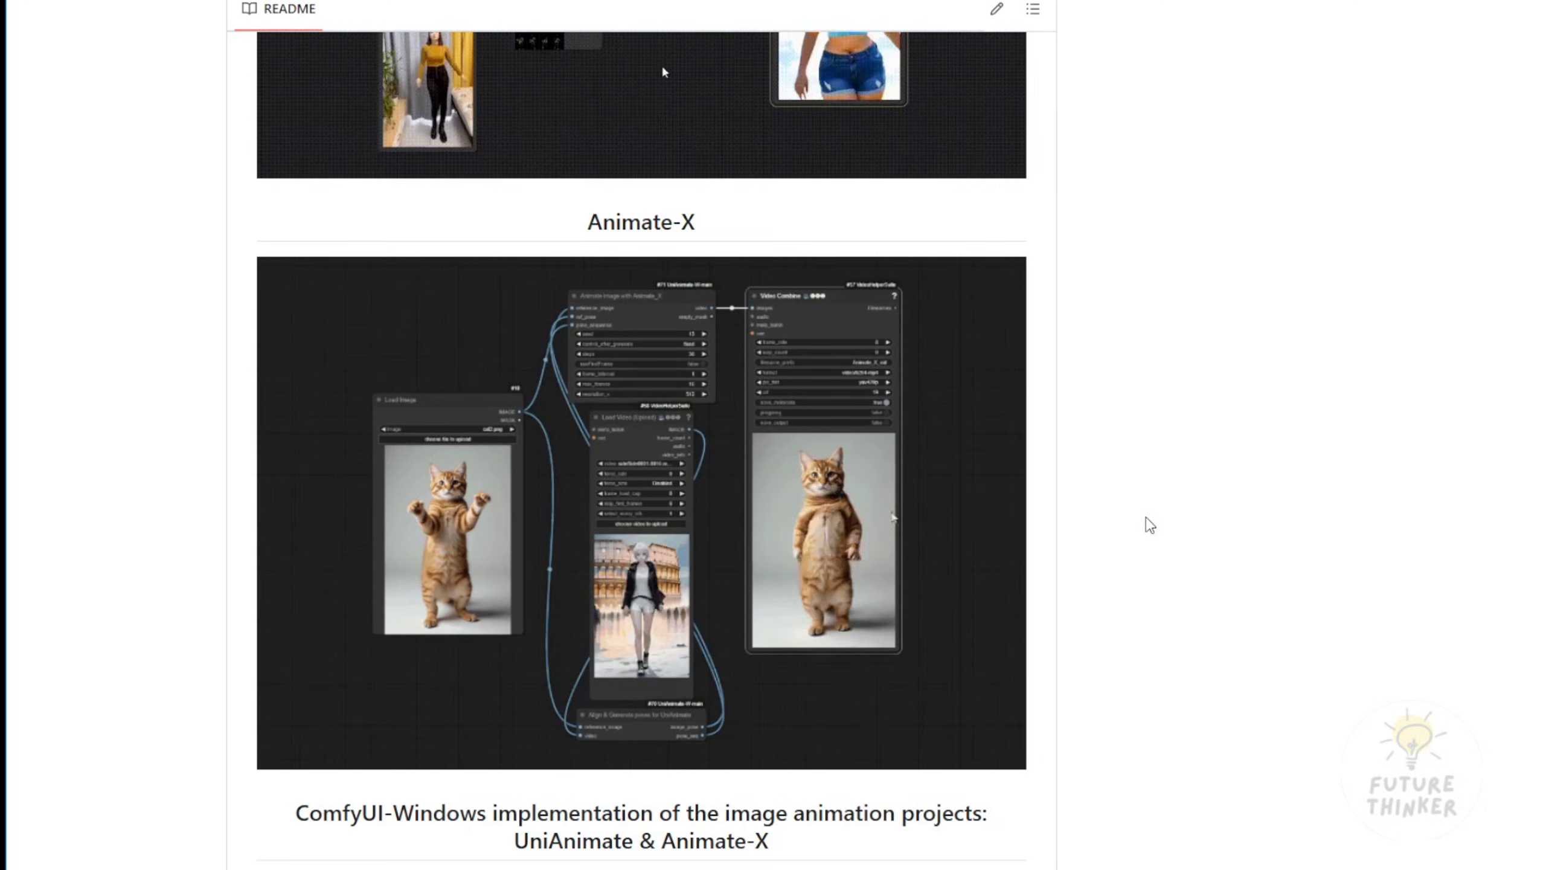
# - Read the Updates list, highlighting the 18/01/2025 note and the Animate_X_v2 node name
pyautogui.scroll(-3, 891, 494)
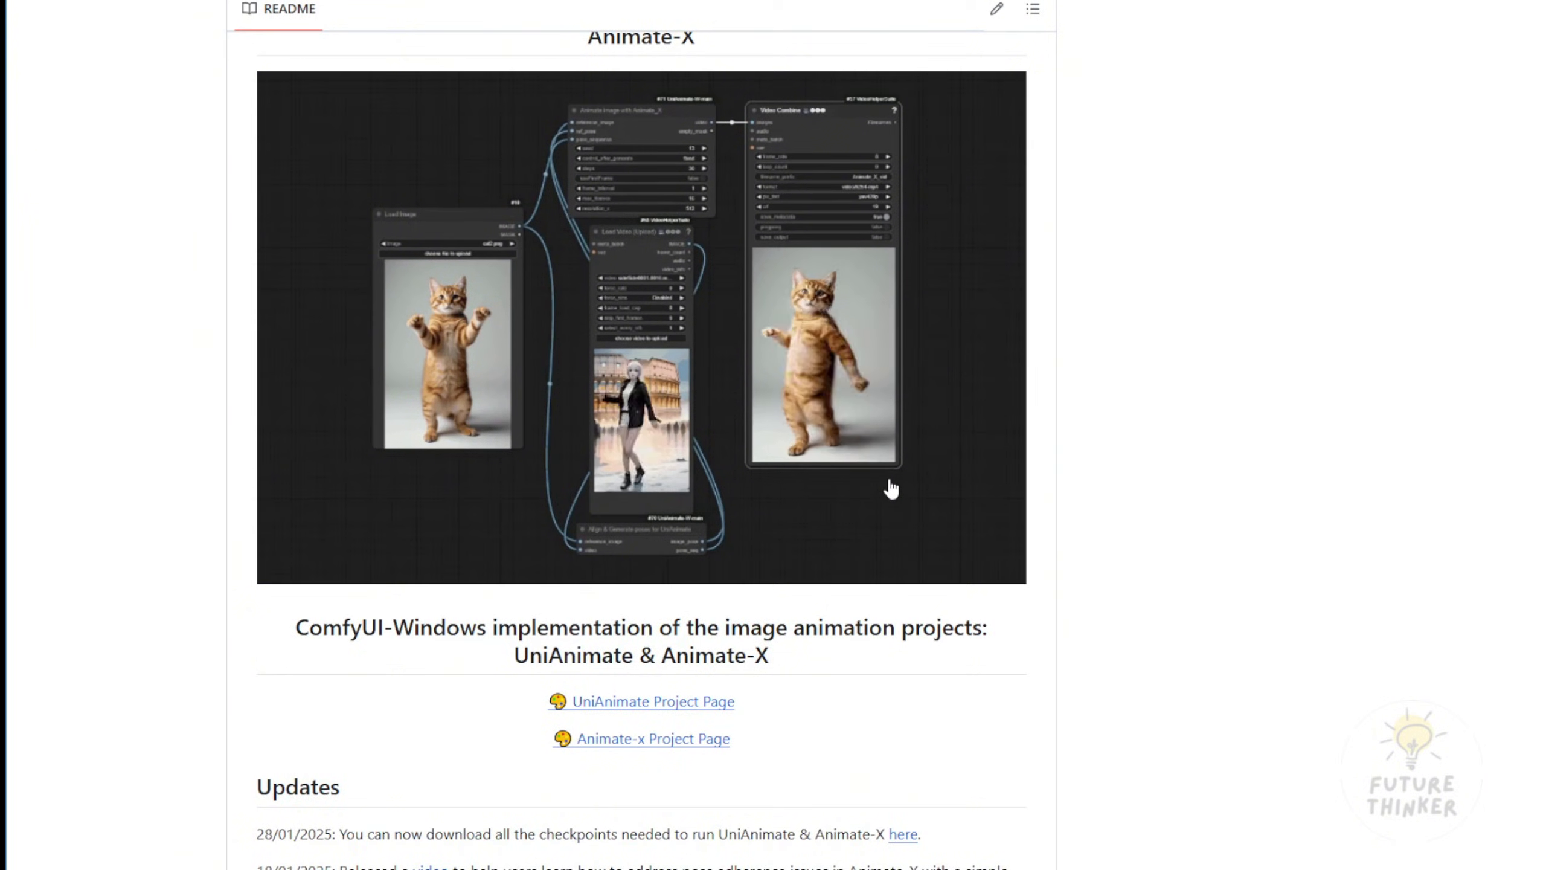
pyautogui.scroll(1, 891, 489)
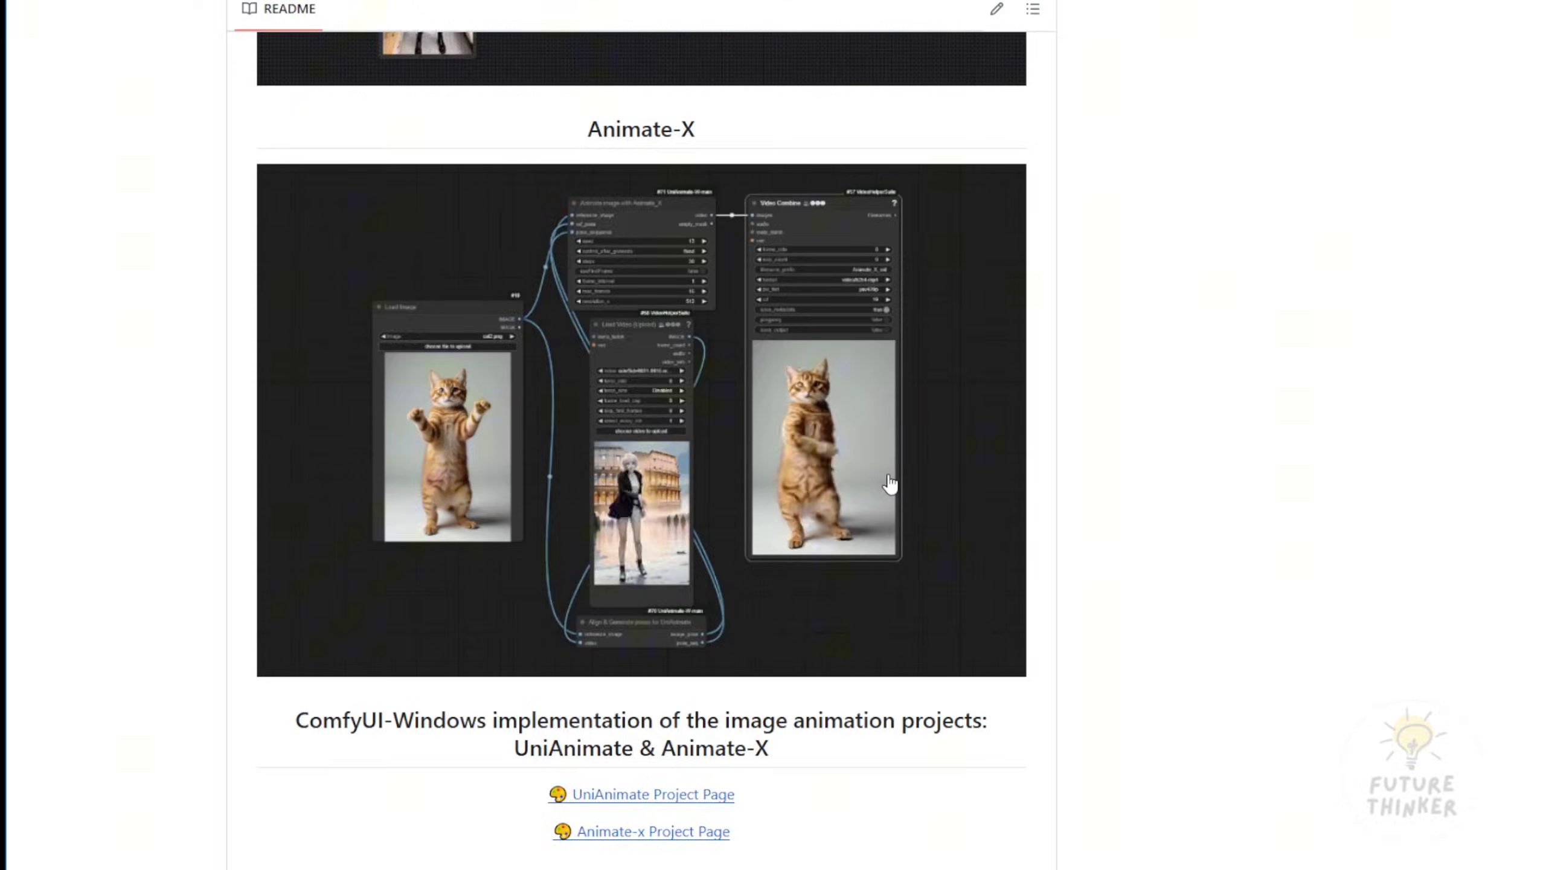
pyautogui.scroll(-10, 436, 347)
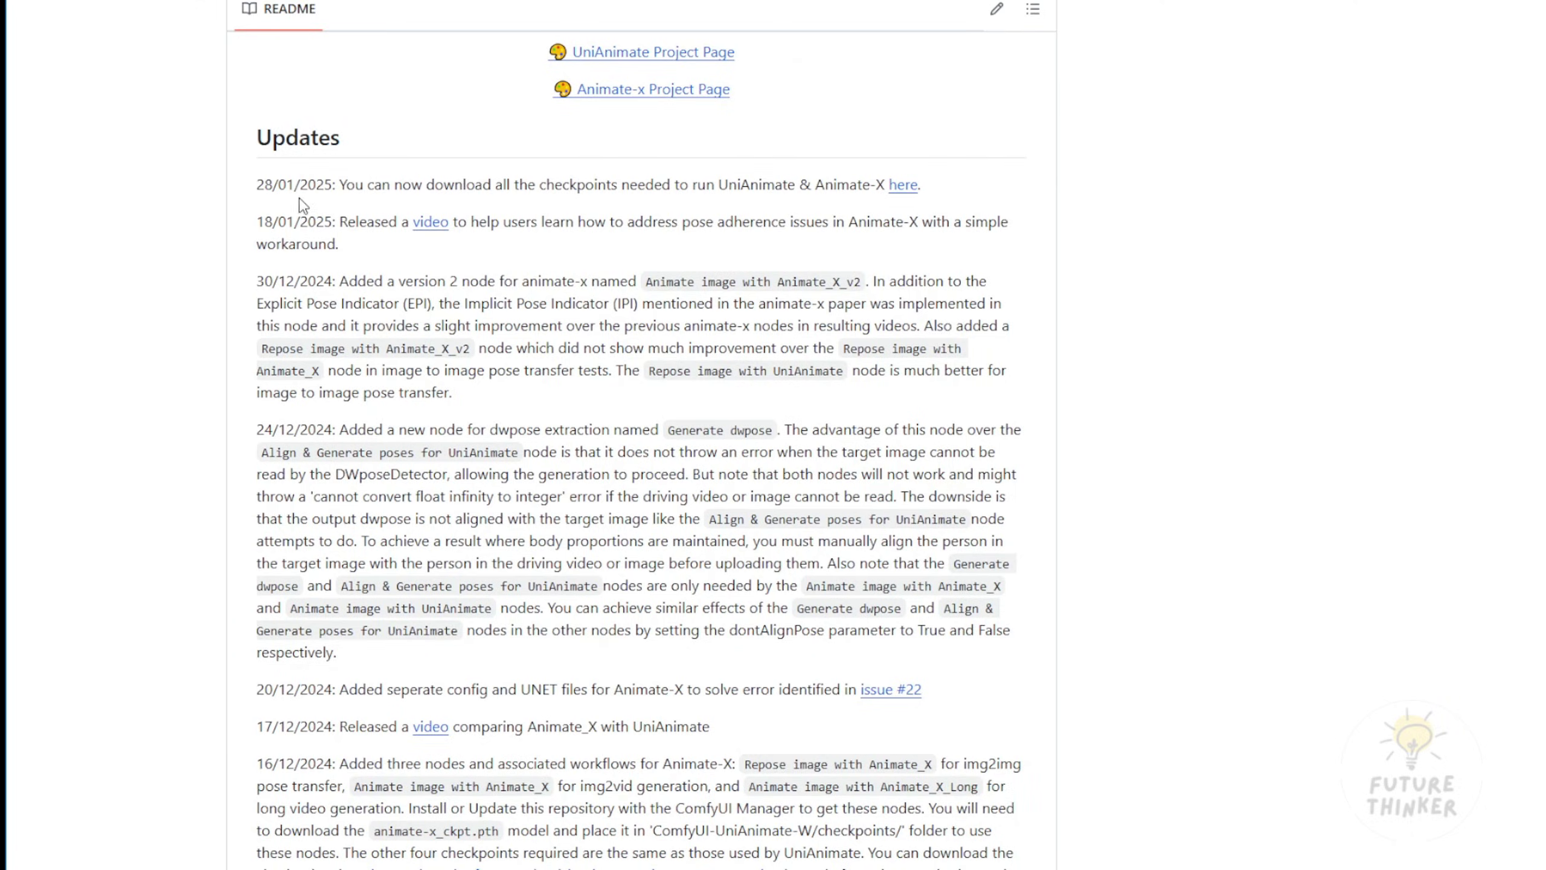
pyautogui.moveTo(256, 225); pyautogui.dragTo(339, 272)
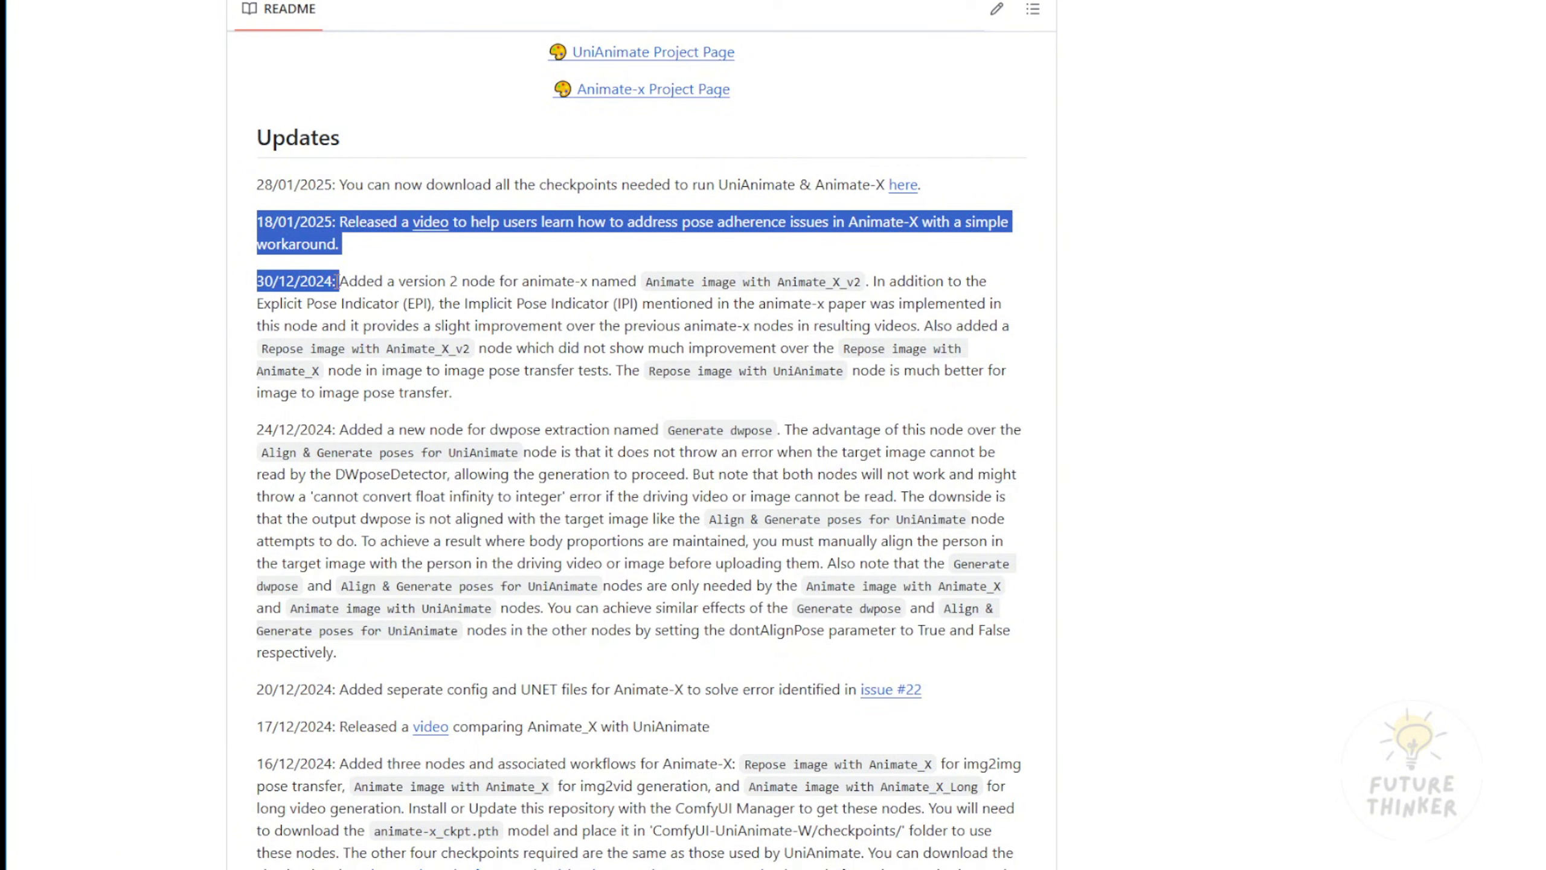
pyautogui.click(311, 281)
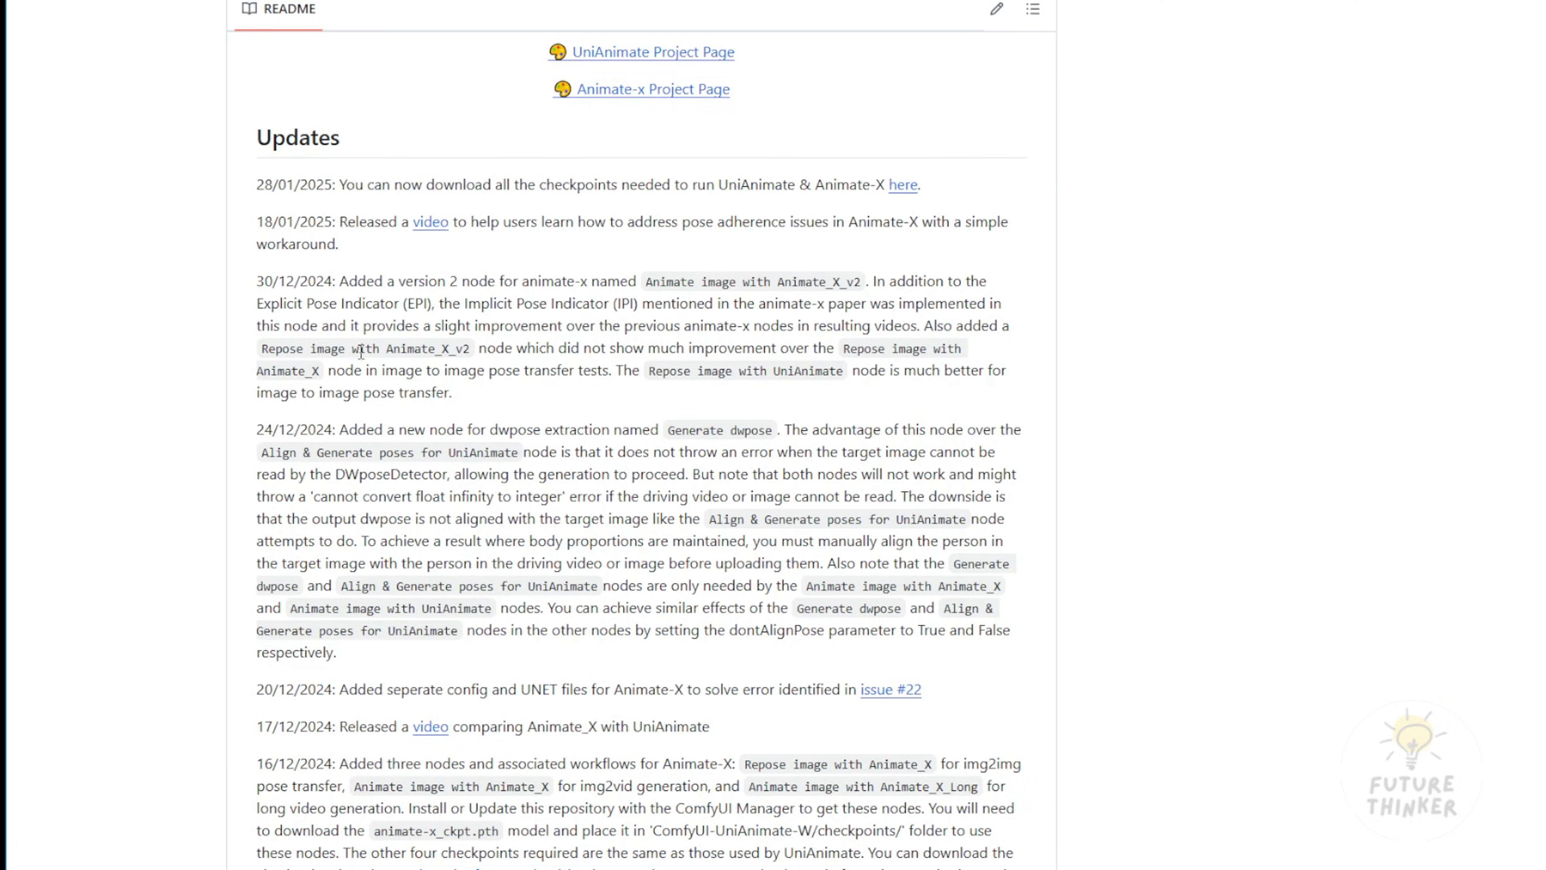
pyautogui.moveTo(393, 347); pyautogui.dragTo(474, 347)
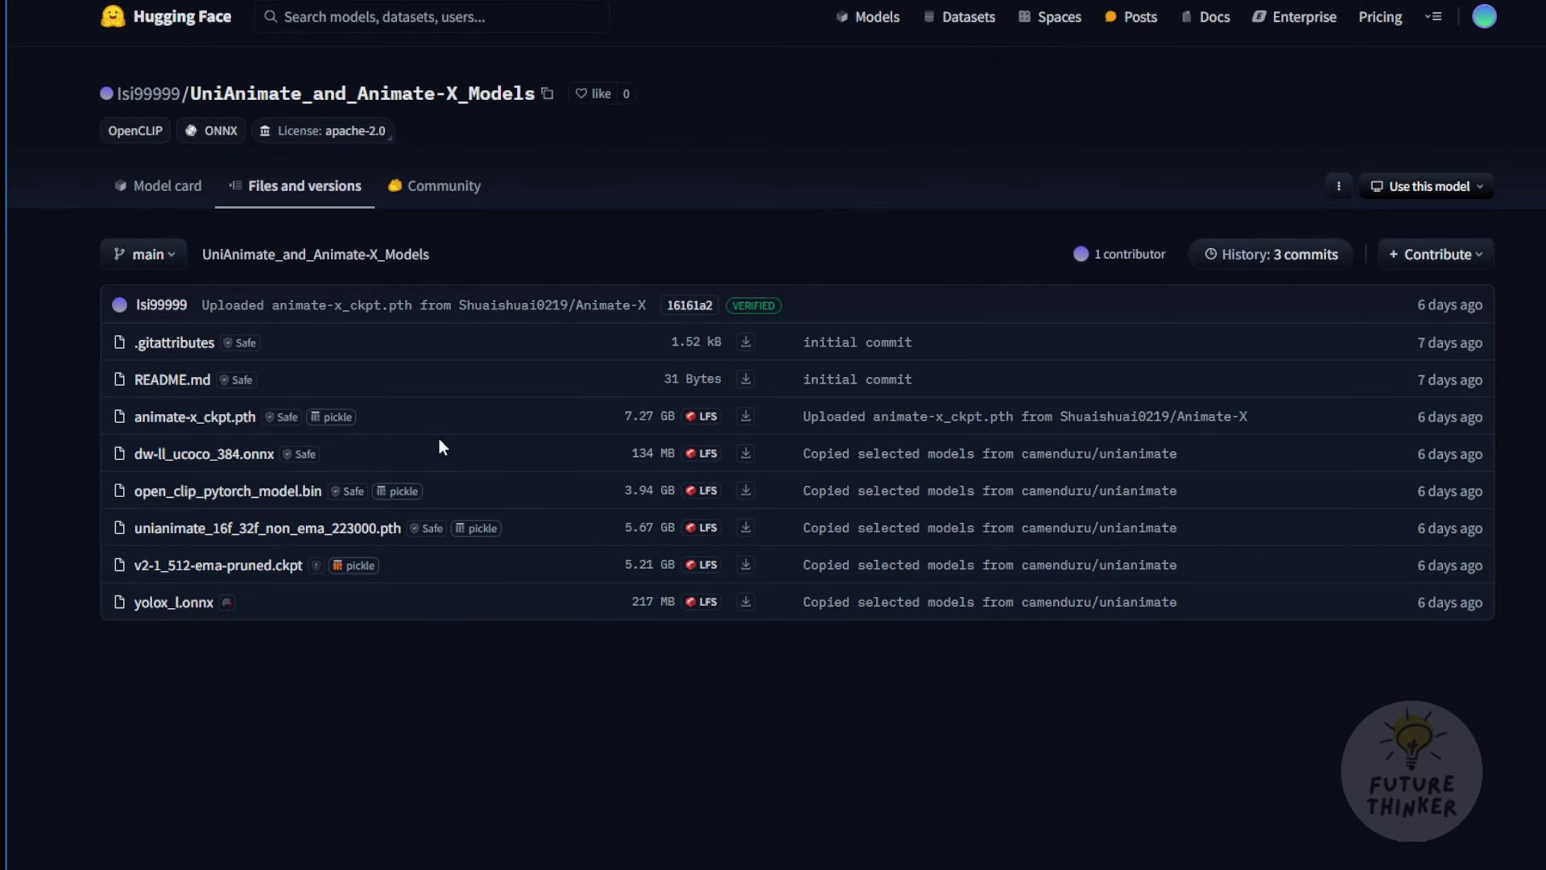
# - Highlight the model files: animate-x_ckpt.pth, unianimate non-EMA, open_clip, dw-ll_ucoco_384.onnx, yolox_l.onnx, v2-1_512-ema-pruned.ckpt
pyautogui.moveTo(259, 418); pyautogui.dragTo(132, 418)
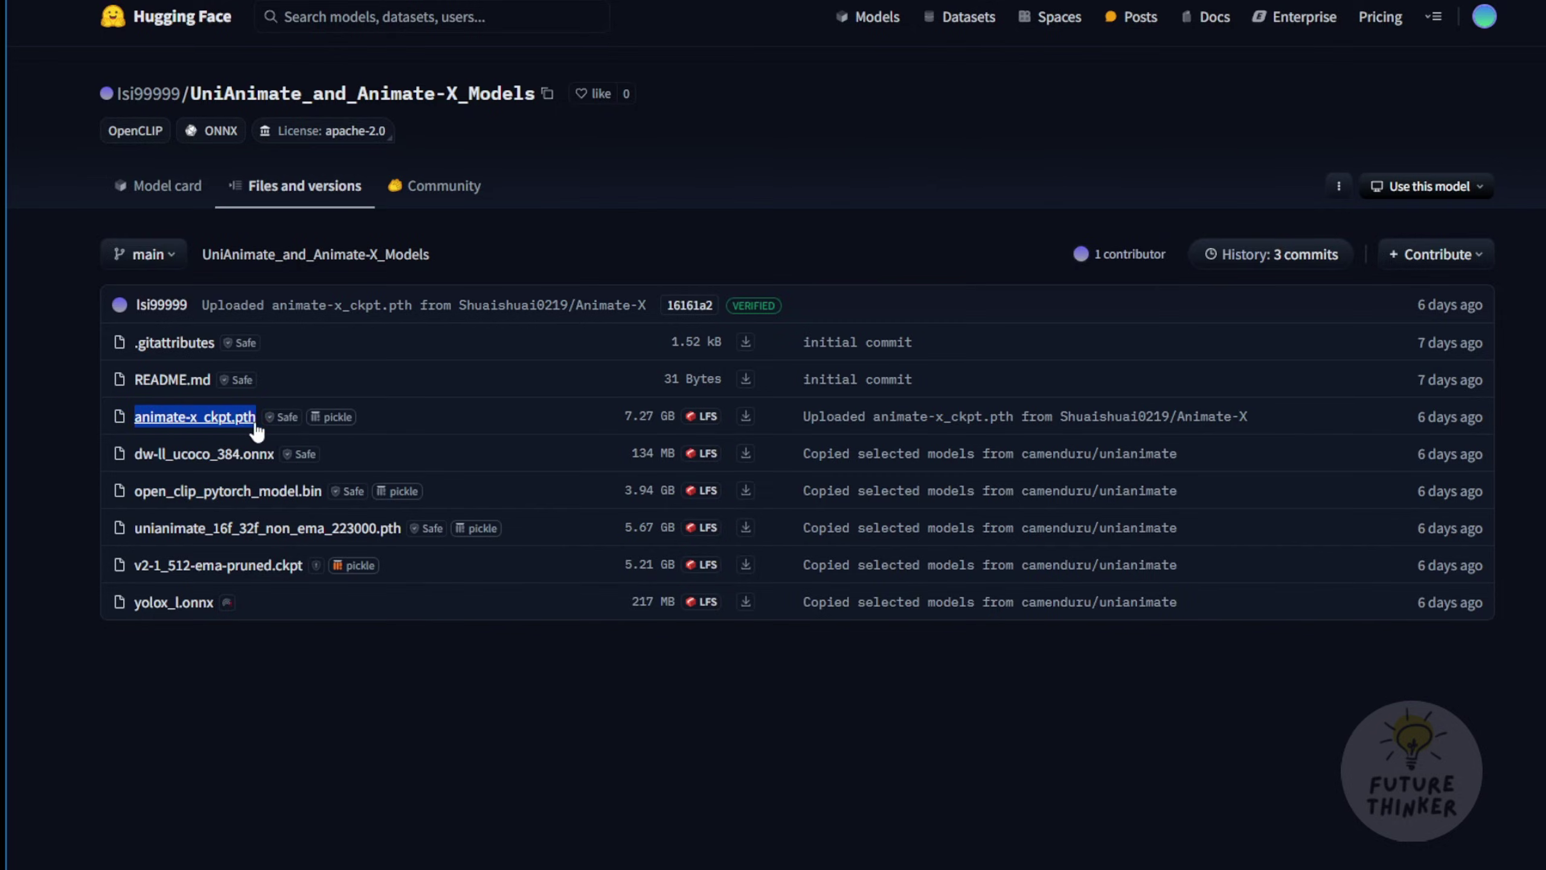
pyautogui.moveTo(134, 527); pyautogui.dragTo(524, 537)
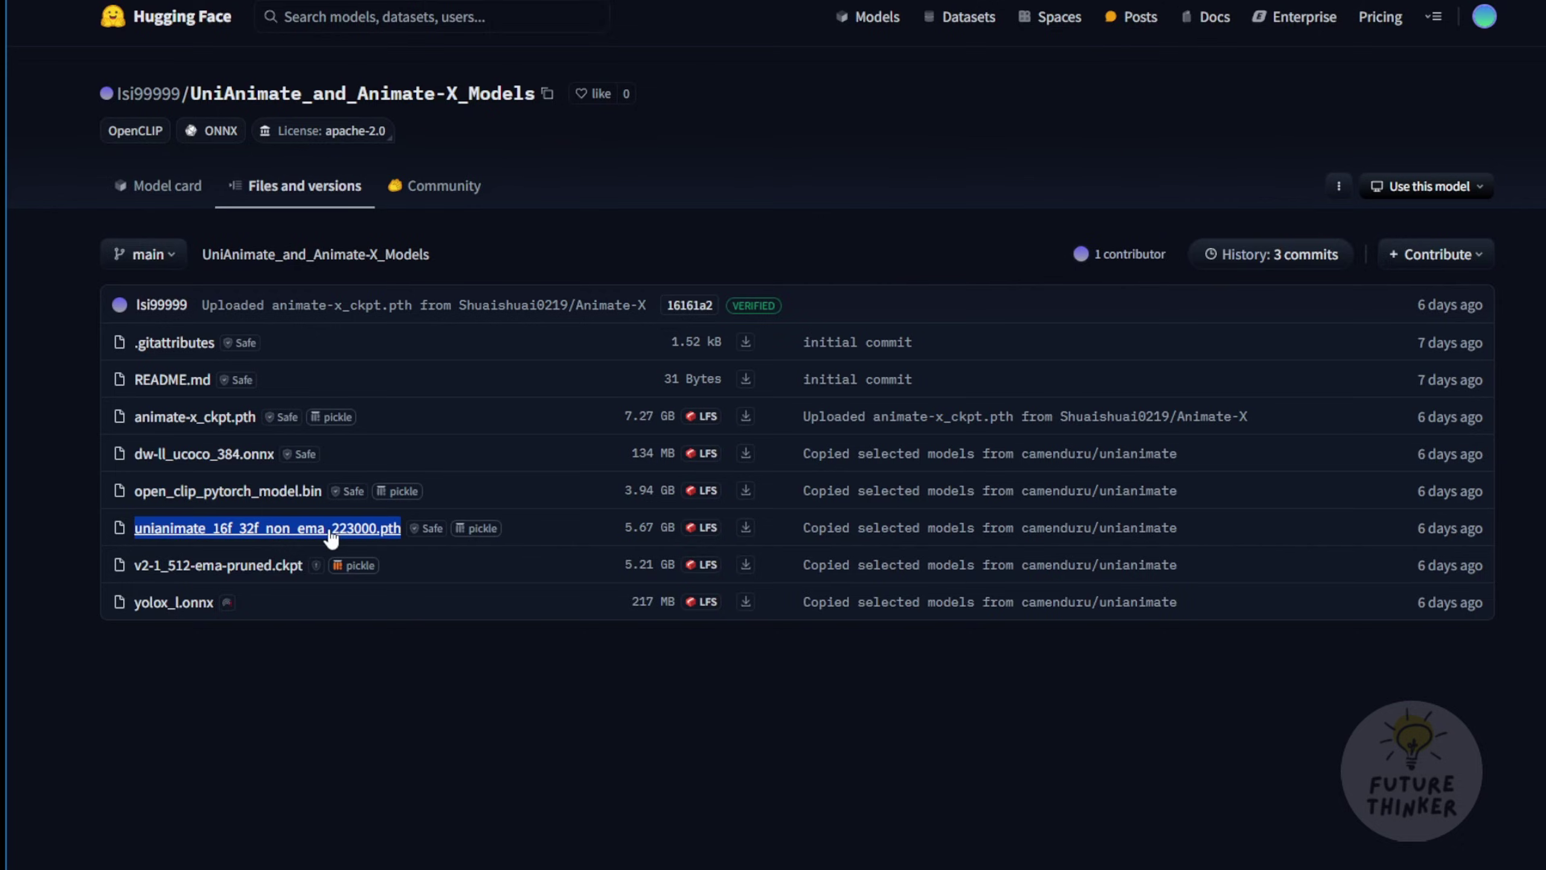
pyautogui.click(558, 496)
pyautogui.moveTo(338, 504); pyautogui.dragTo(232, 495)
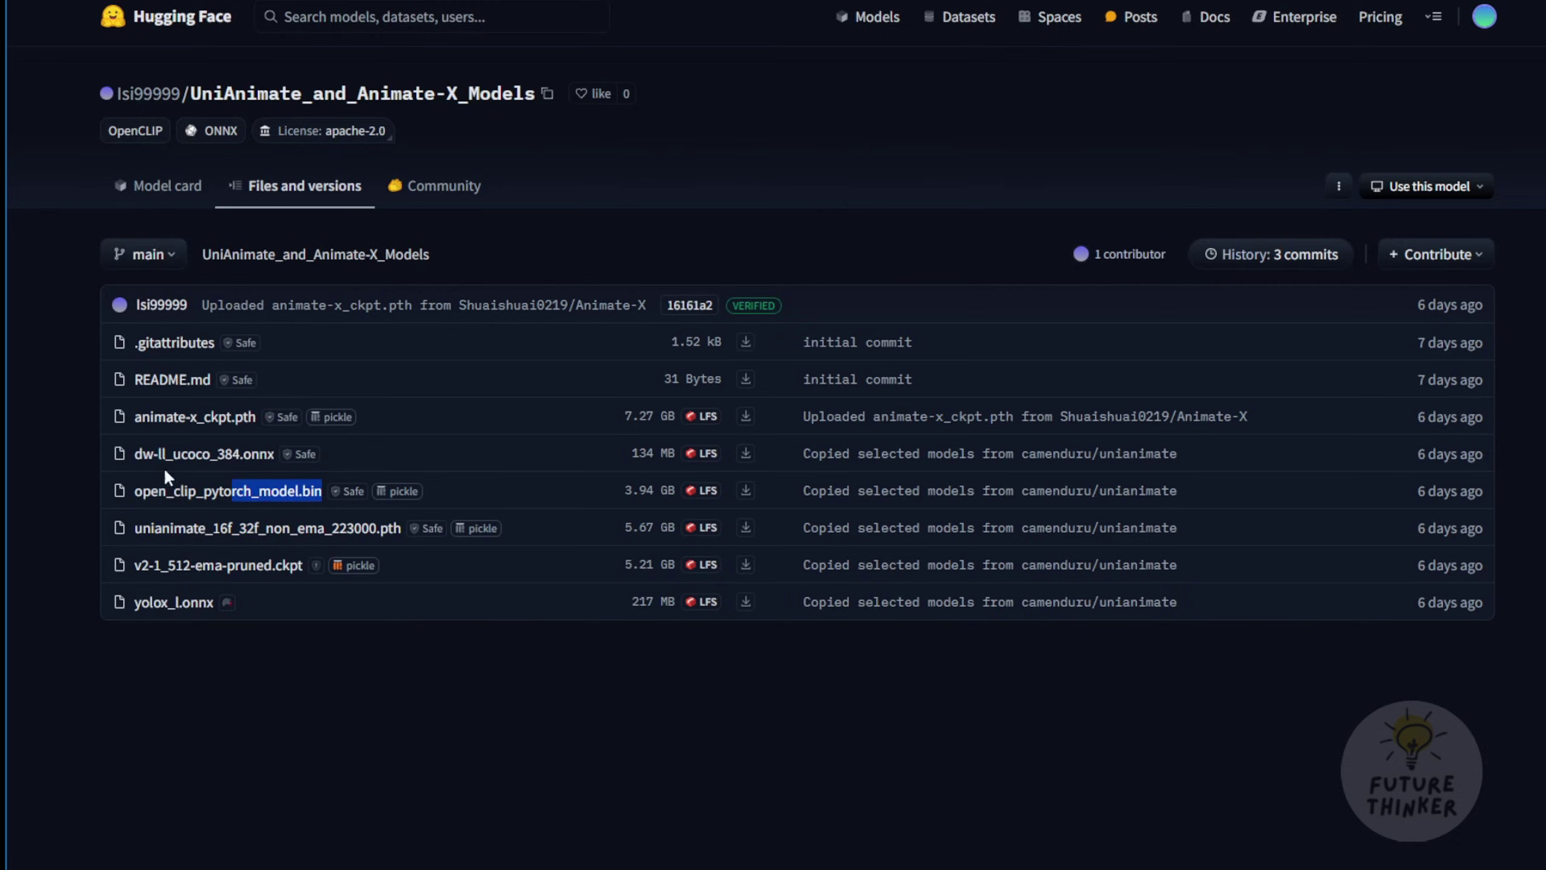
pyautogui.moveTo(415, 455); pyautogui.dragTo(260, 454)
pyautogui.moveTo(266, 605); pyautogui.dragTo(132, 604)
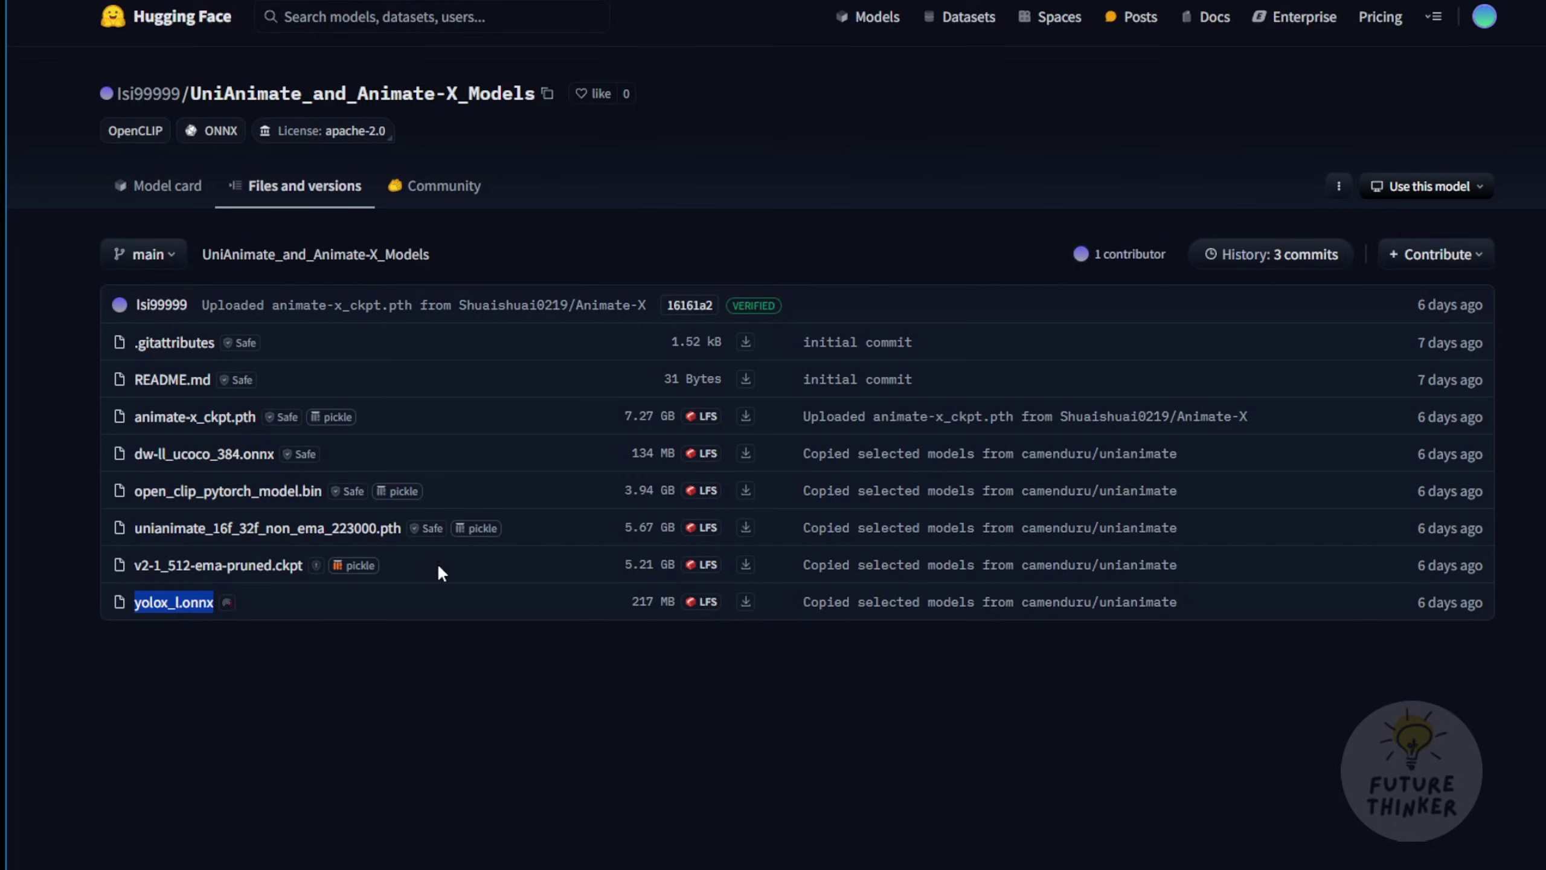
pyautogui.moveTo(441, 565); pyautogui.dragTo(130, 566)
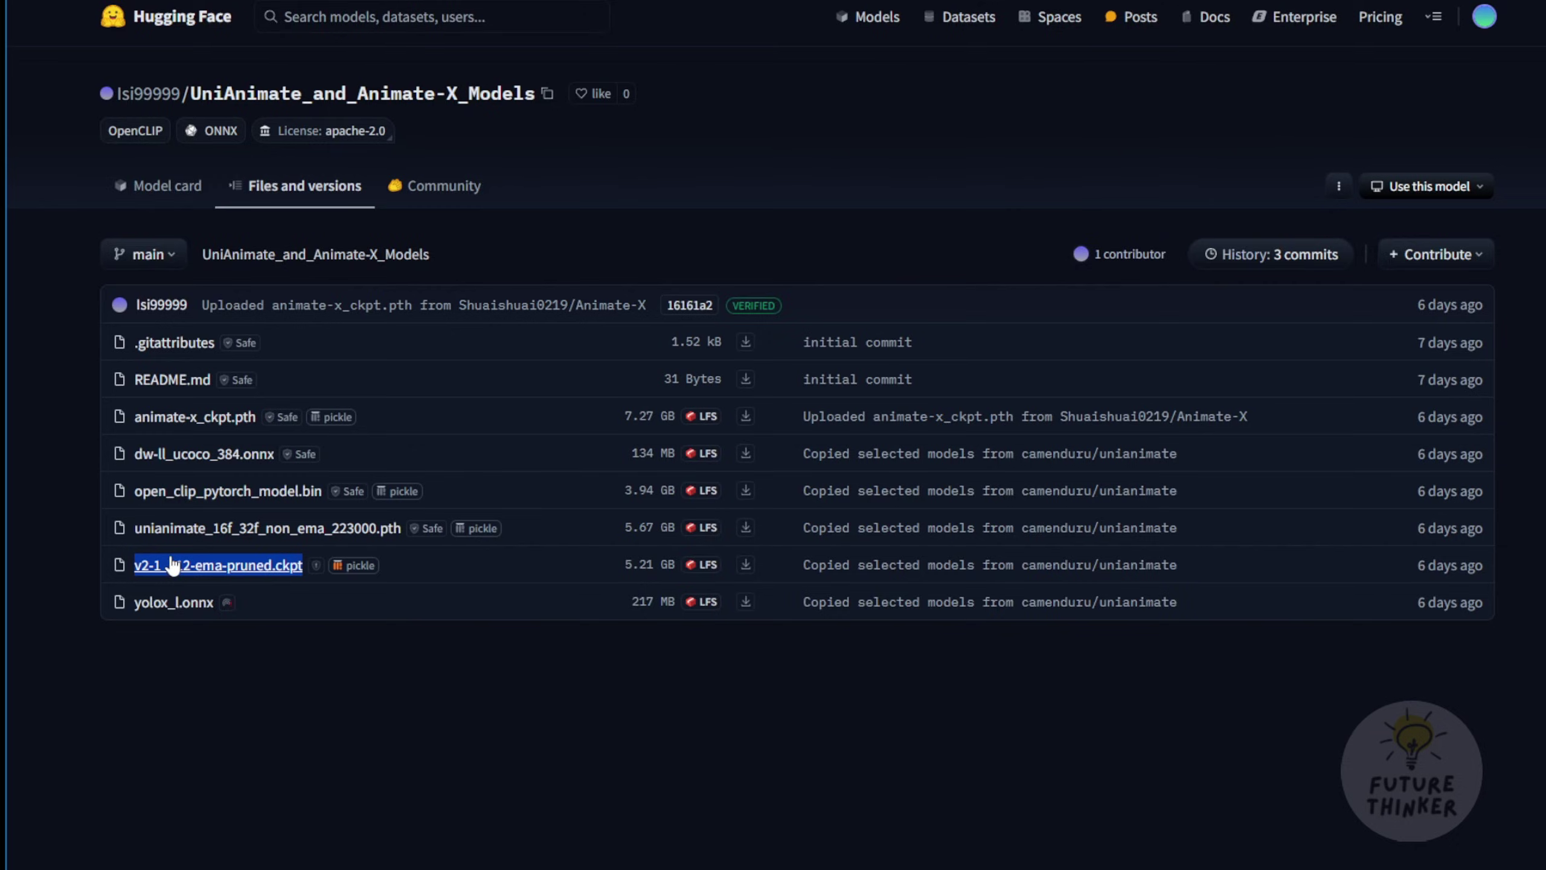
pyautogui.moveTo(217, 601); pyautogui.dragTo(107, 414)
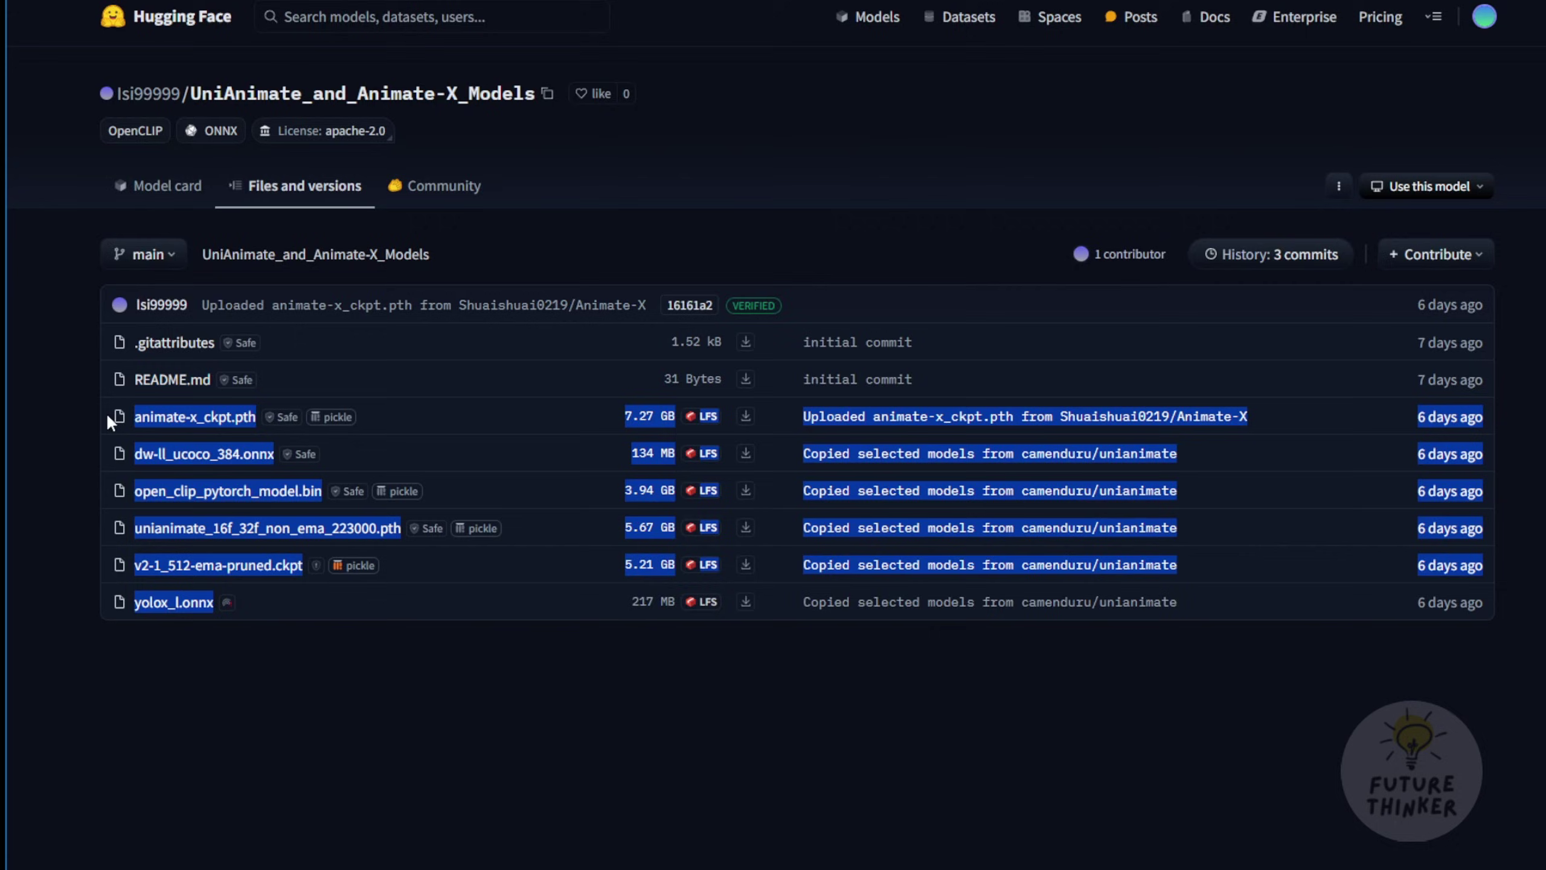
pyautogui.click(571, 659)
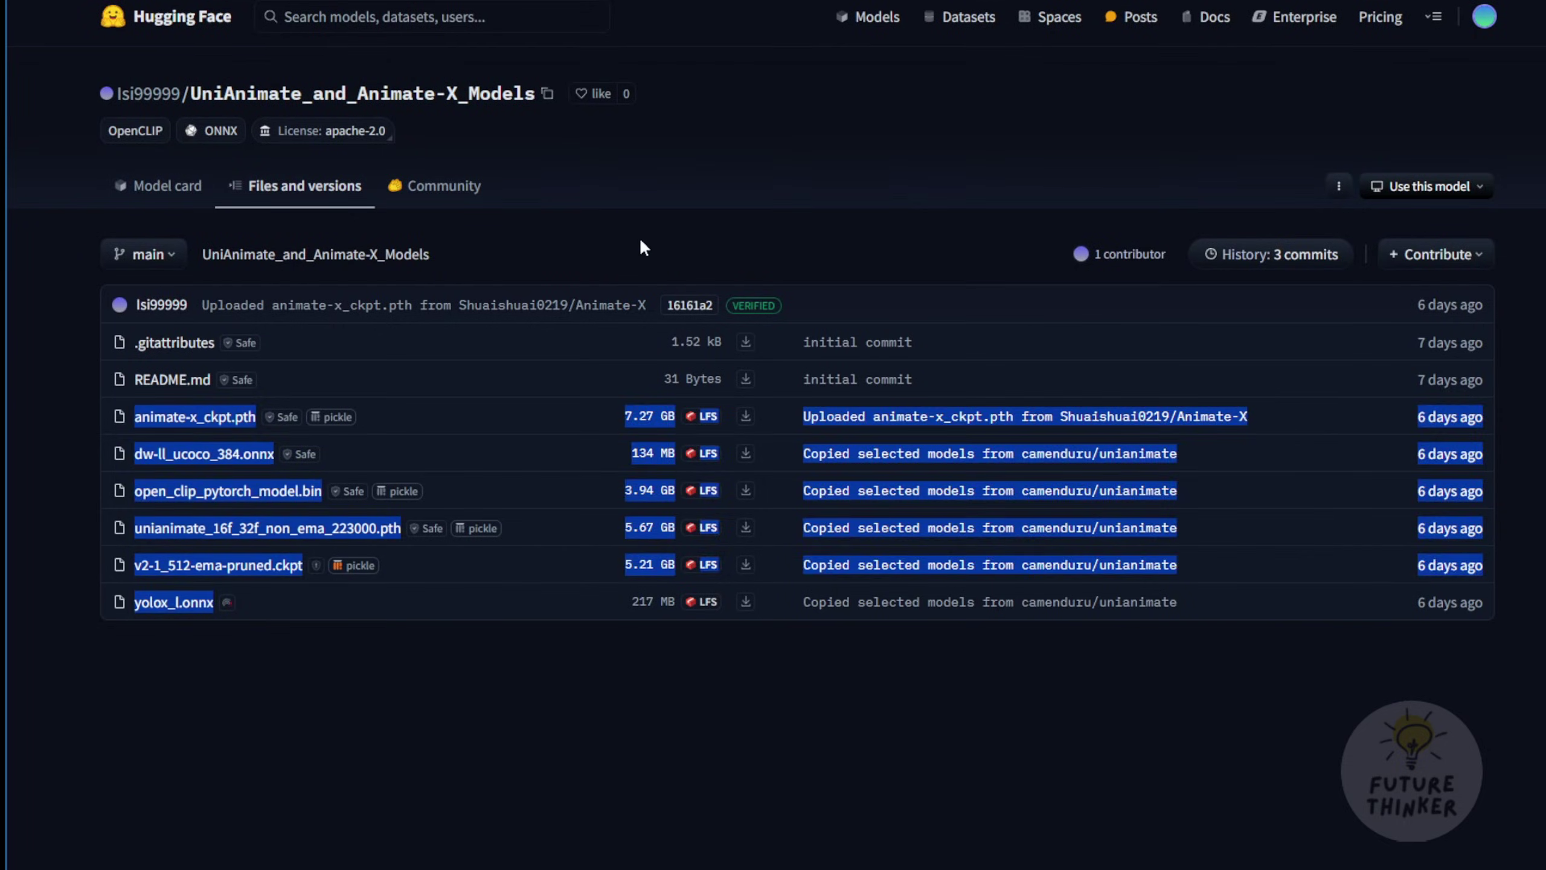
# - Clear the selection in the comfyui-unianimate-w checkpoints folder listing the downloaded models
pyautogui.click(643, 247)
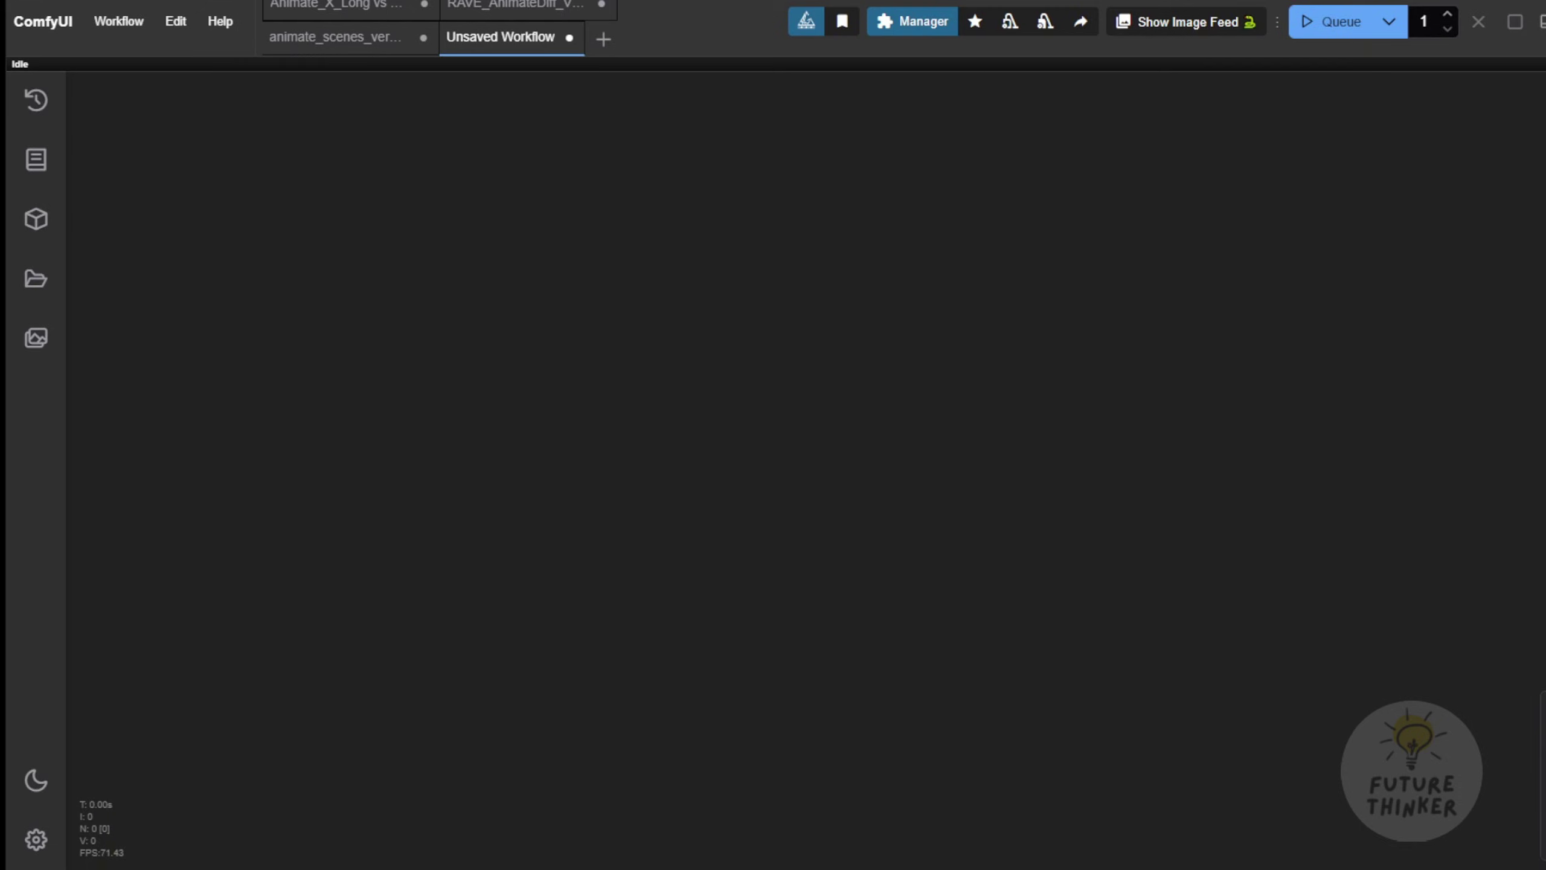
pyautogui.click(918, 20)
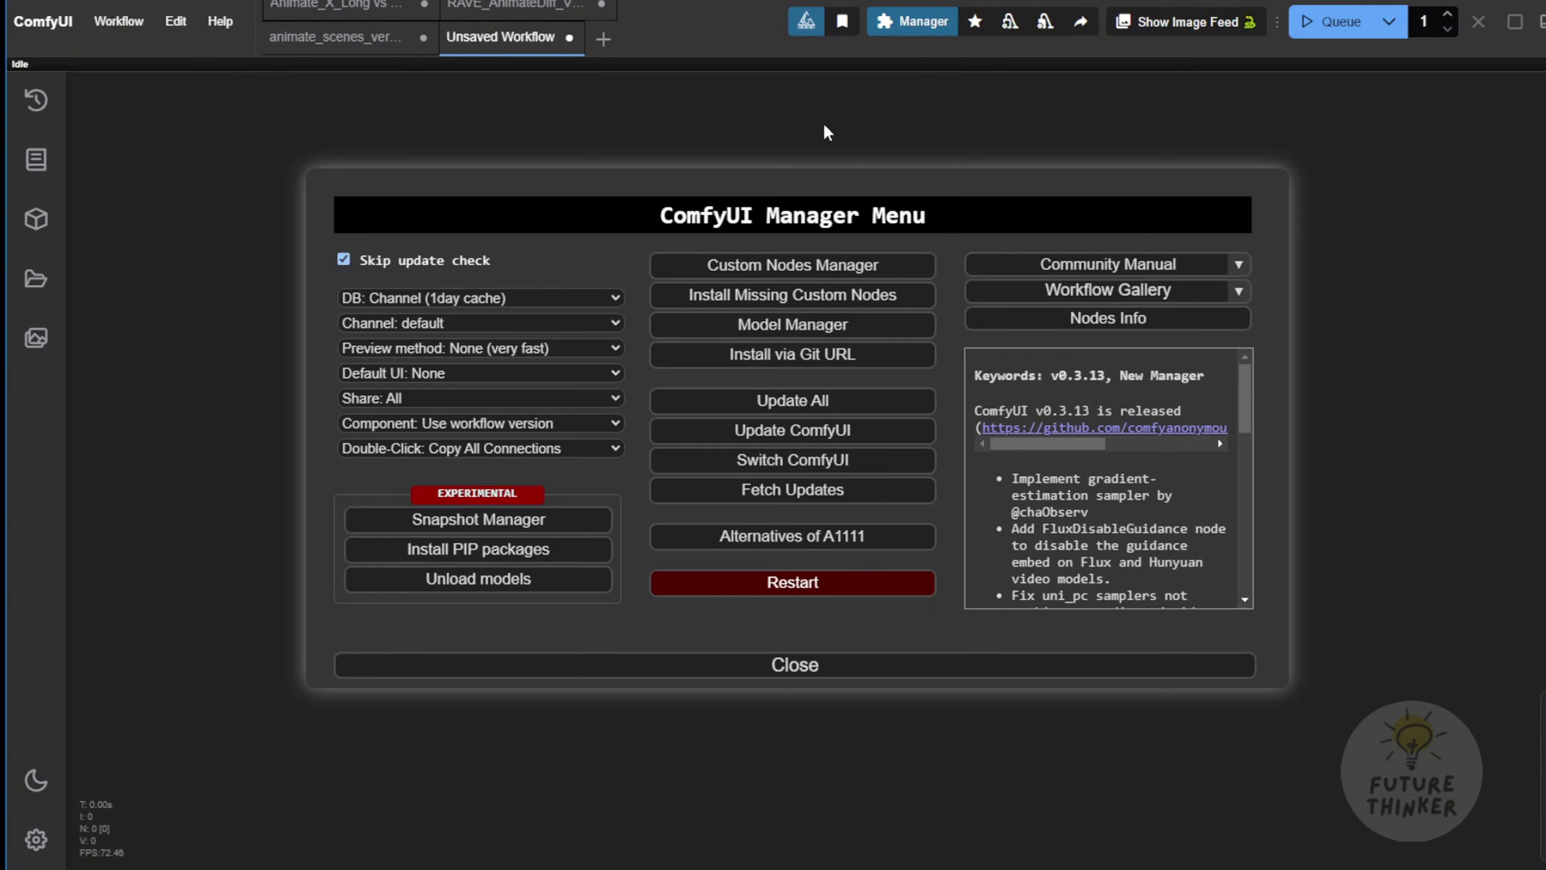
pyautogui.click(777, 265)
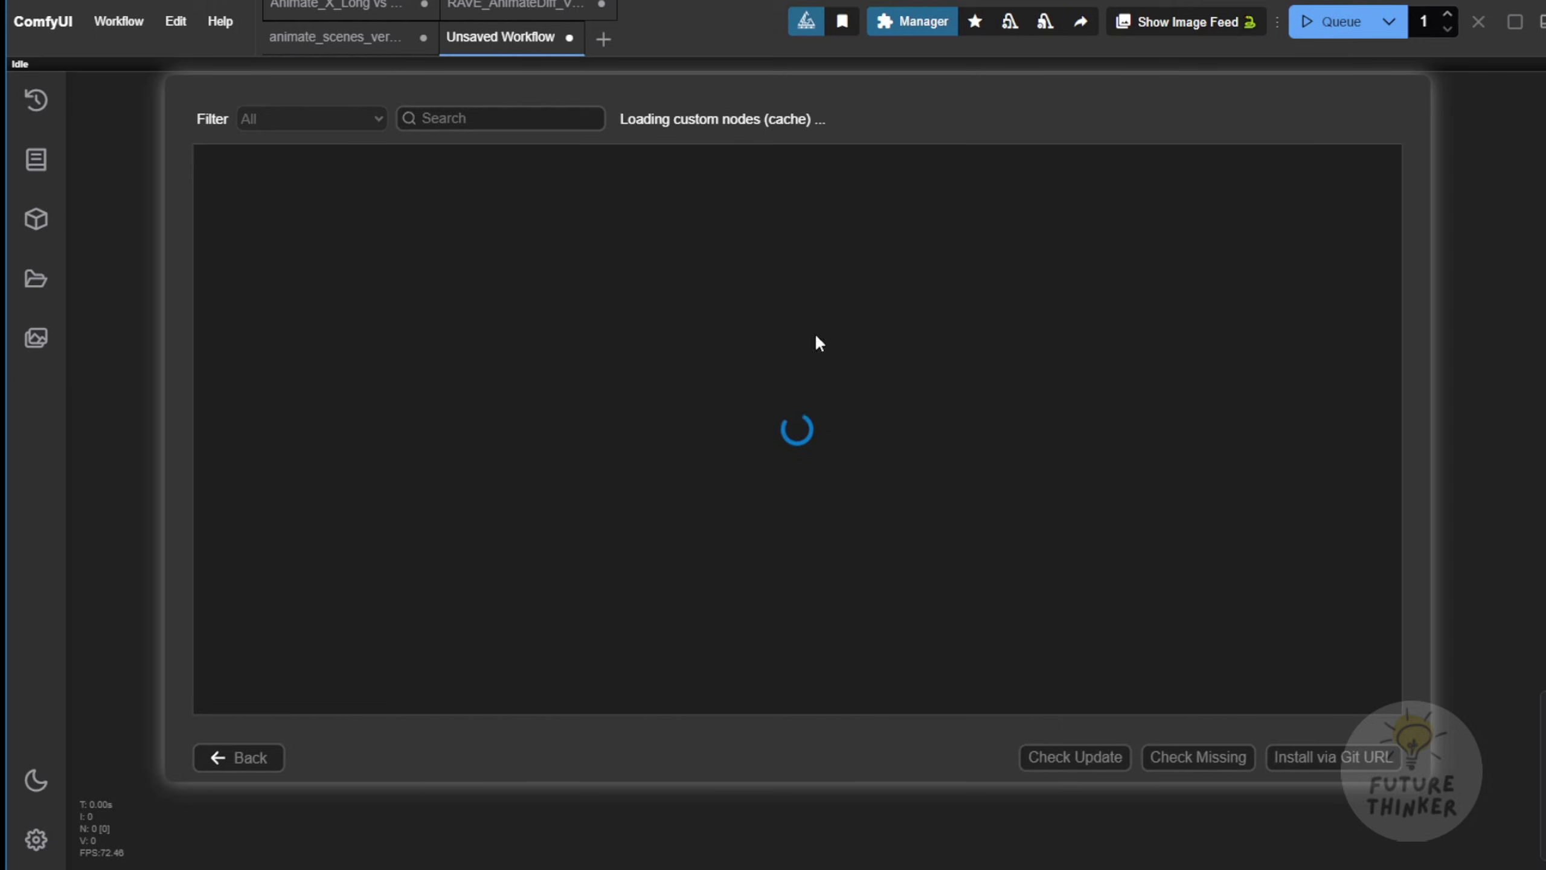
pyautogui.click(512, 122)
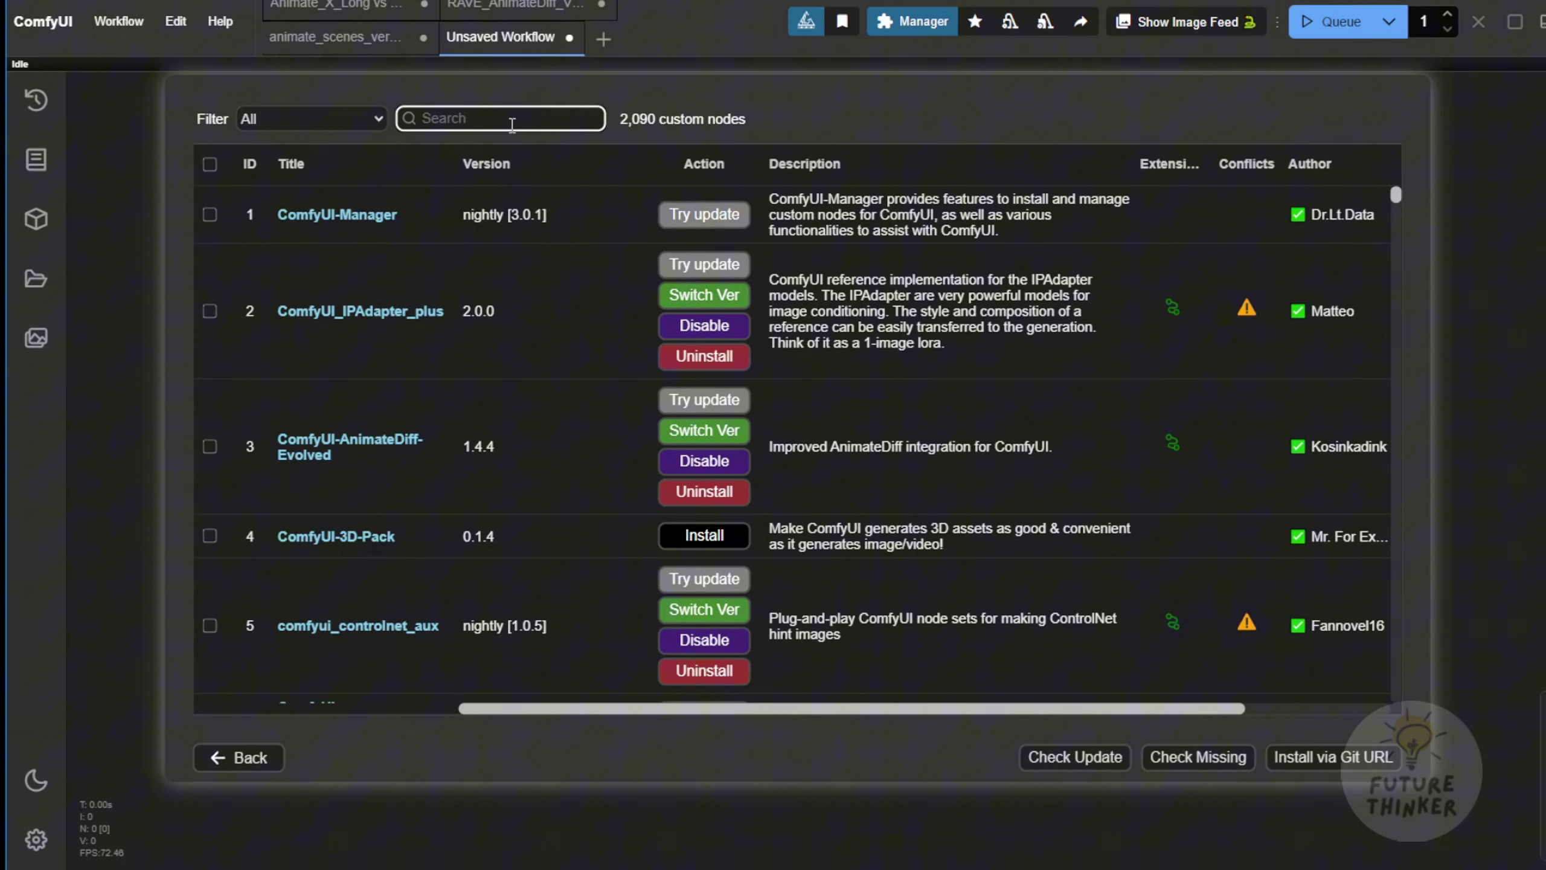
pyautogui.write('ComfyUI-UniAnimate-W')
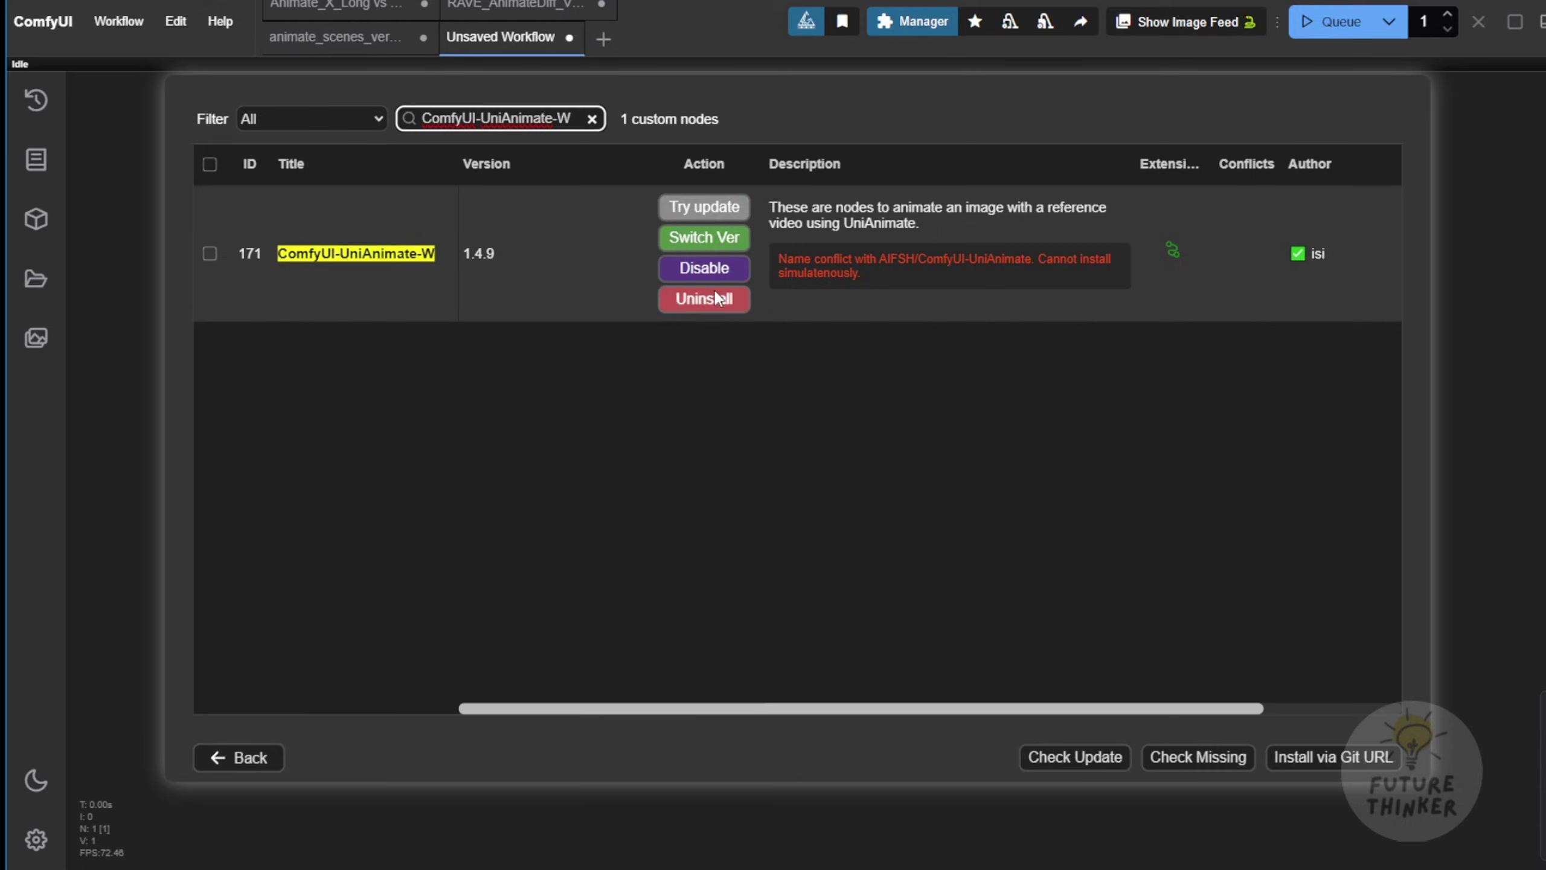
pyautogui.click(623, 276)
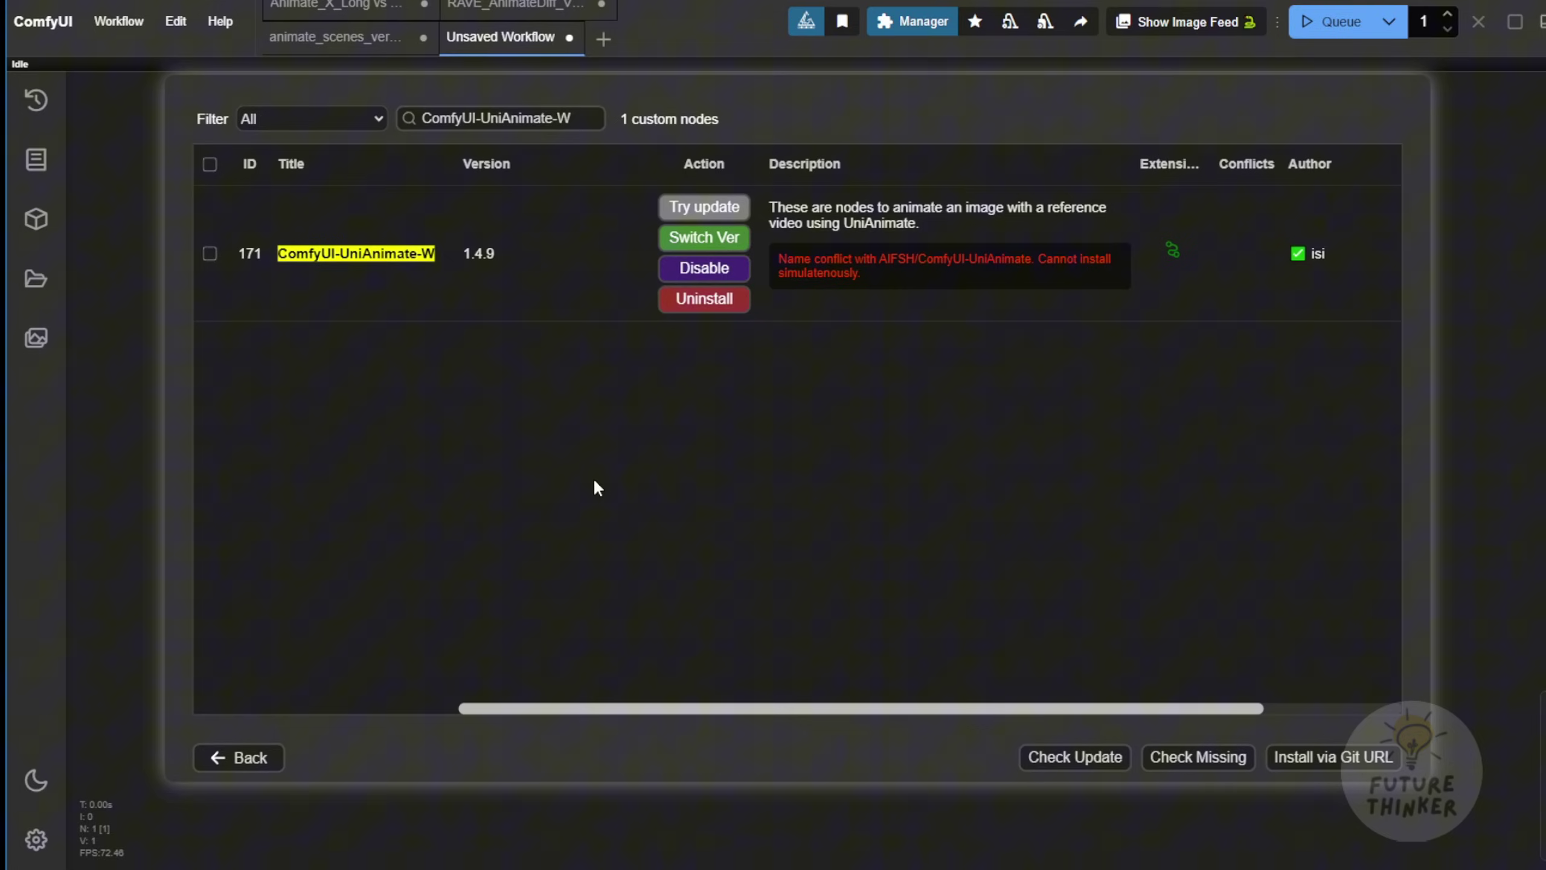
pyautogui.press('Escape')
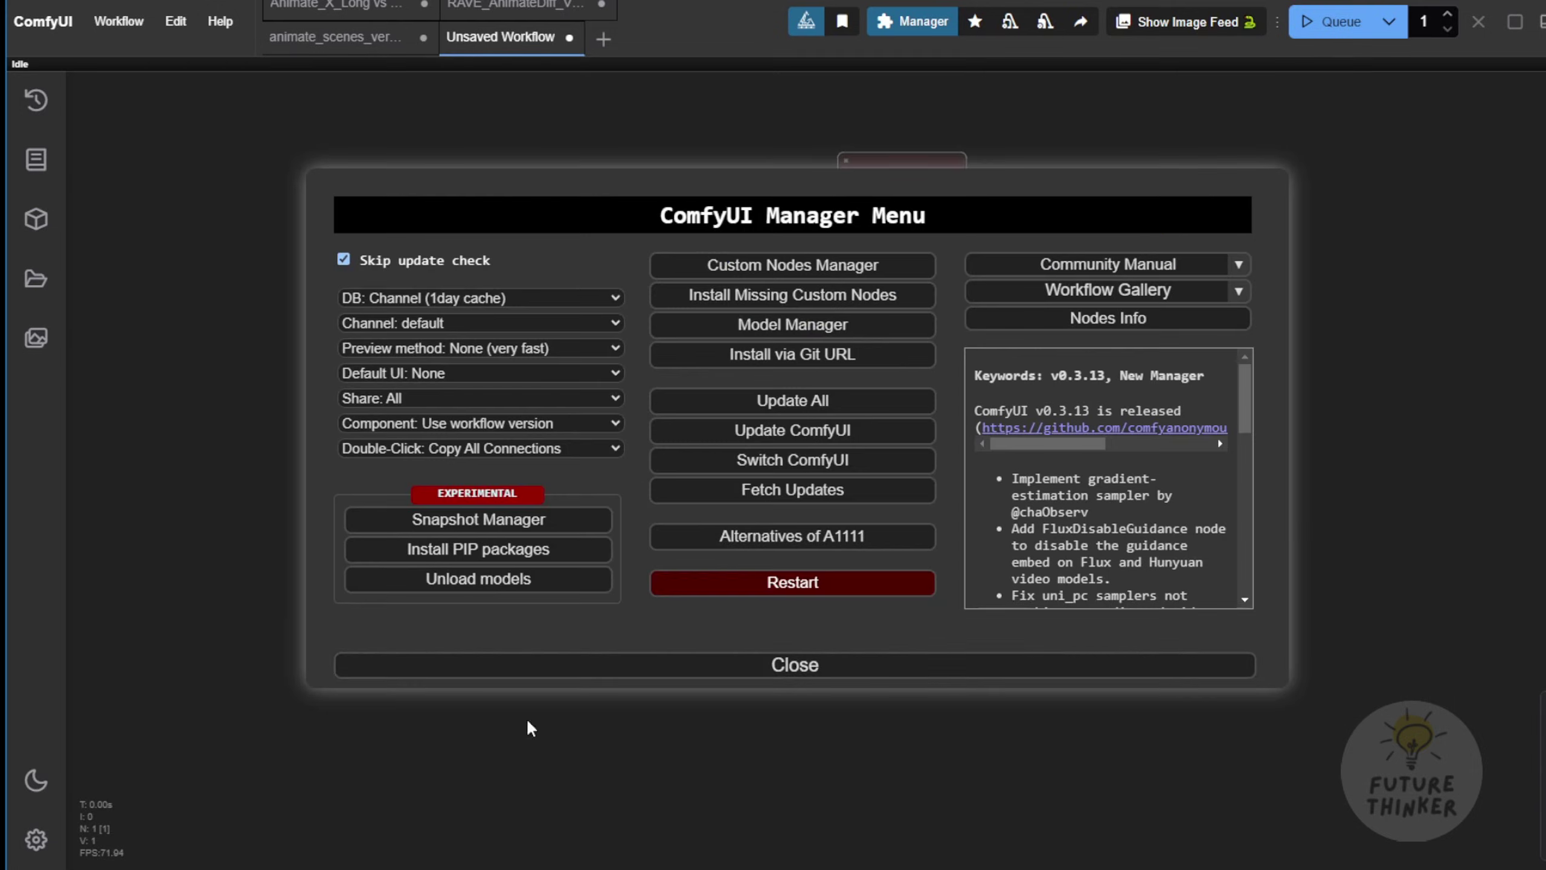
pyautogui.click(779, 668)
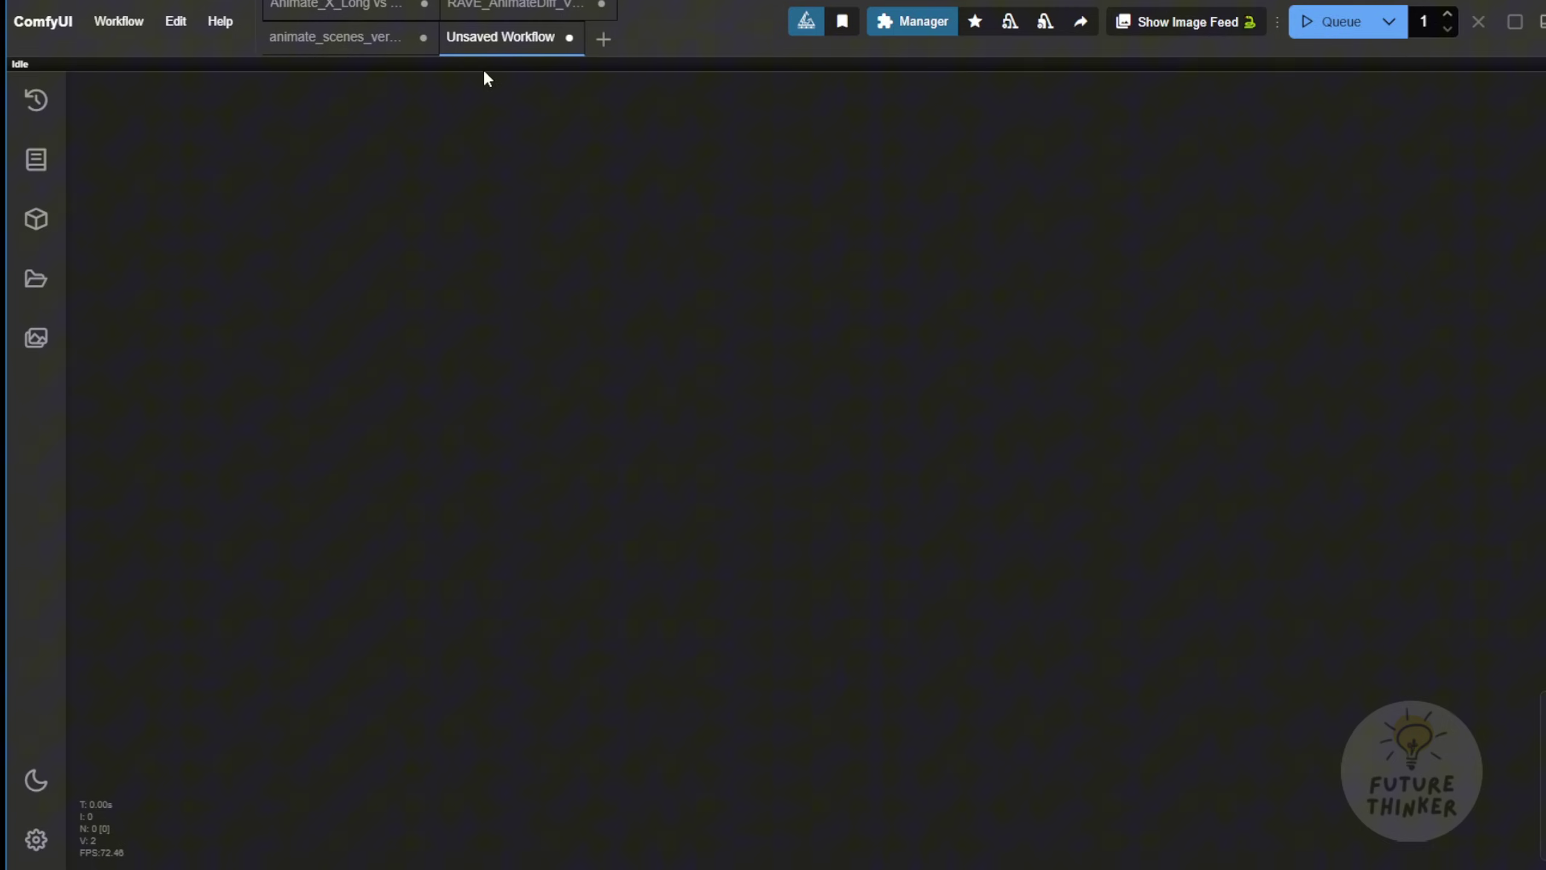
pyautogui.click(316, 11)
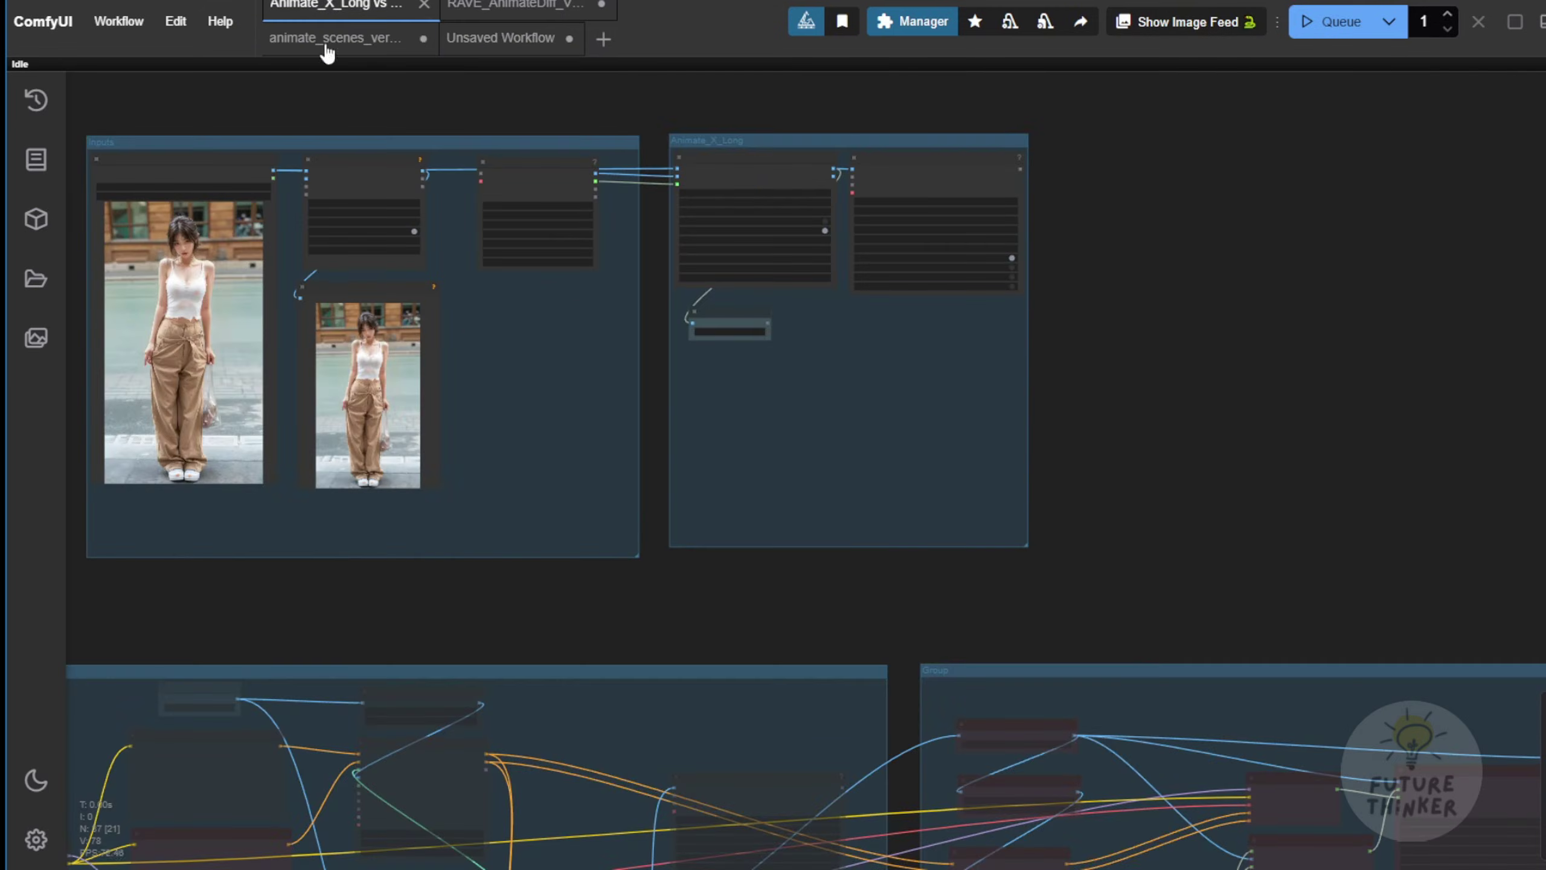
pyautogui.moveTo(490, 601); pyautogui.dragTo(707, 704)
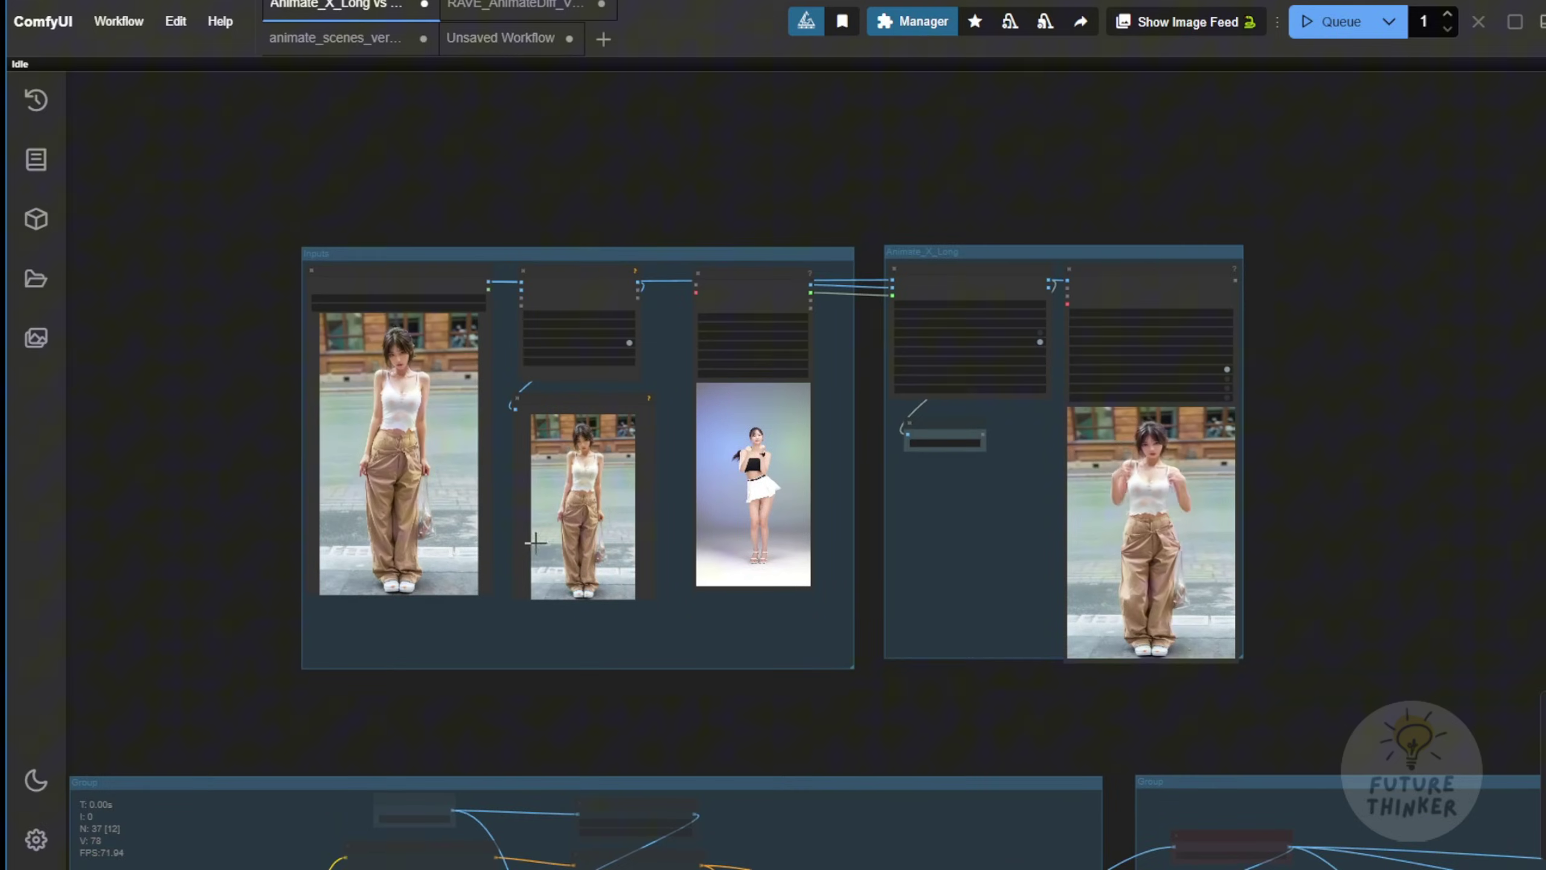
pyautogui.scroll(4, 504, 494)
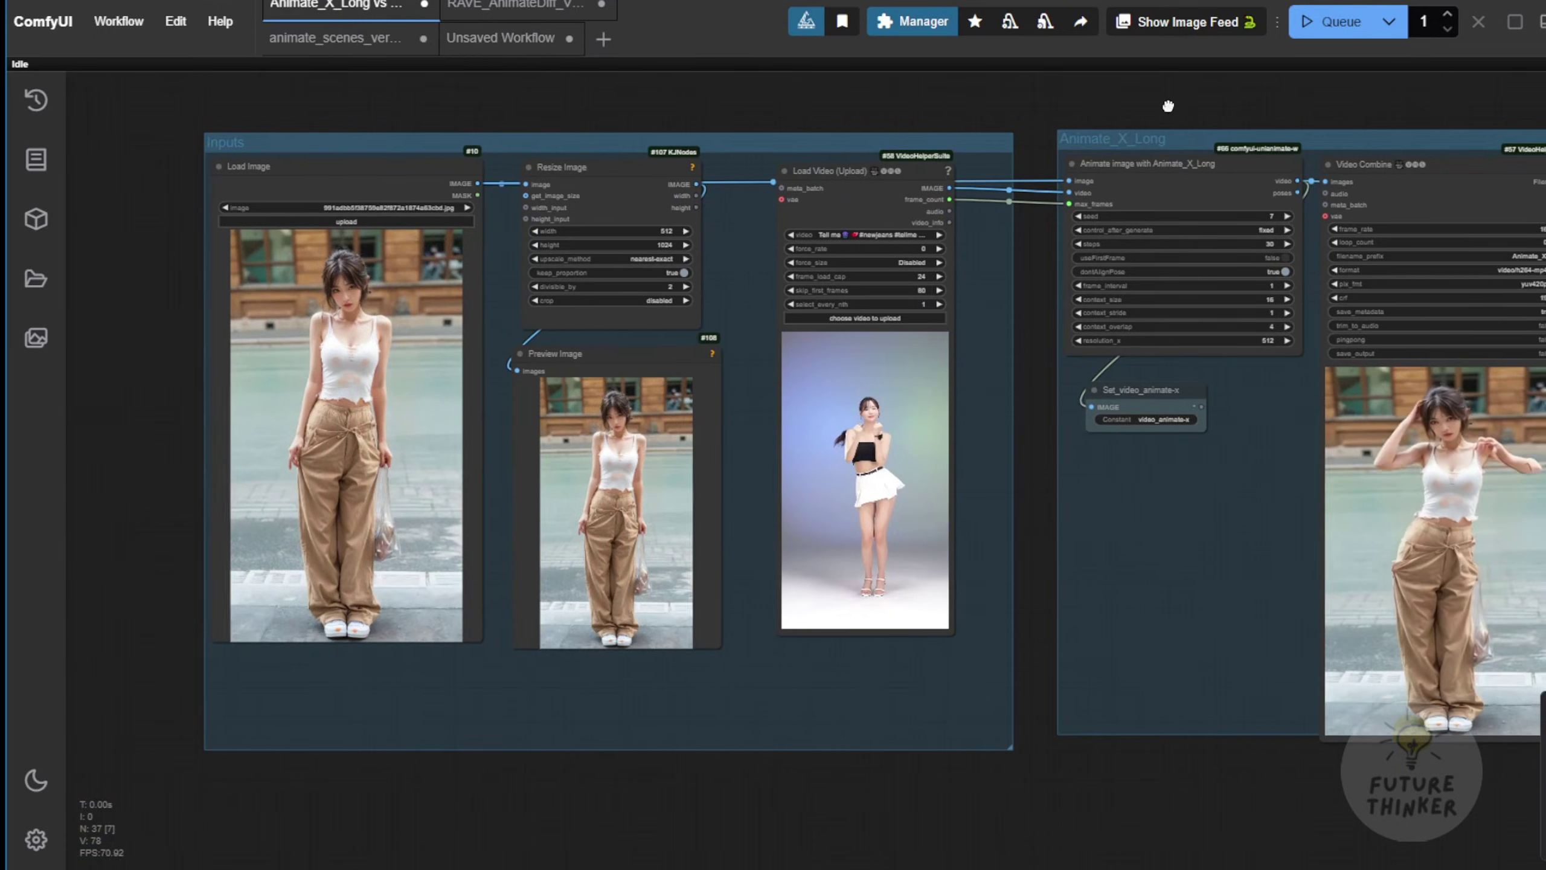
pyautogui.scroll(9, 948, 219)
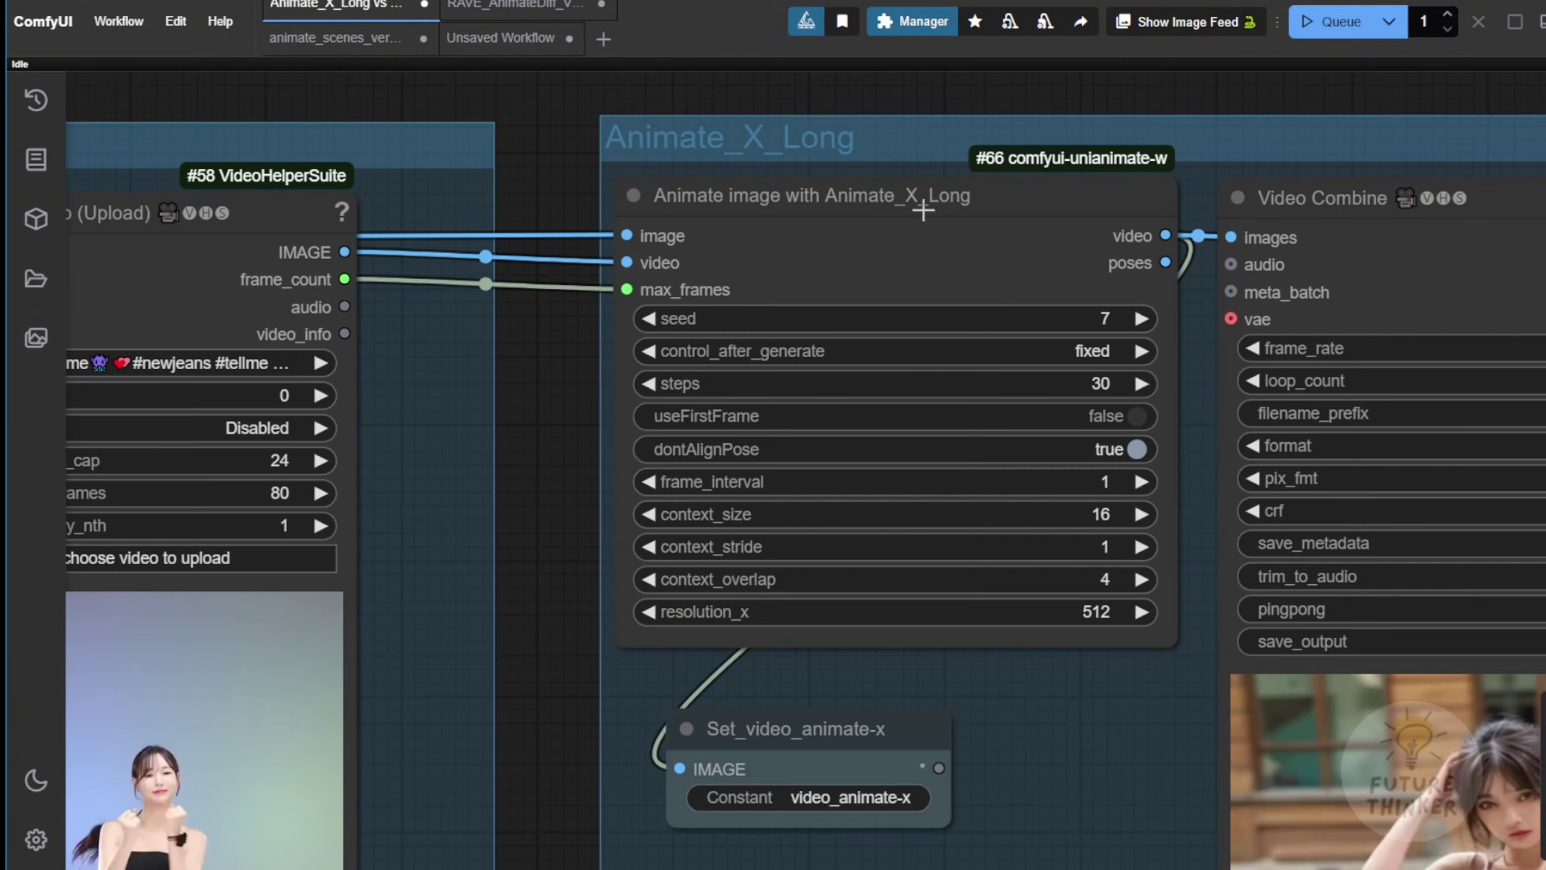
pyautogui.scroll(4, 881, 207)
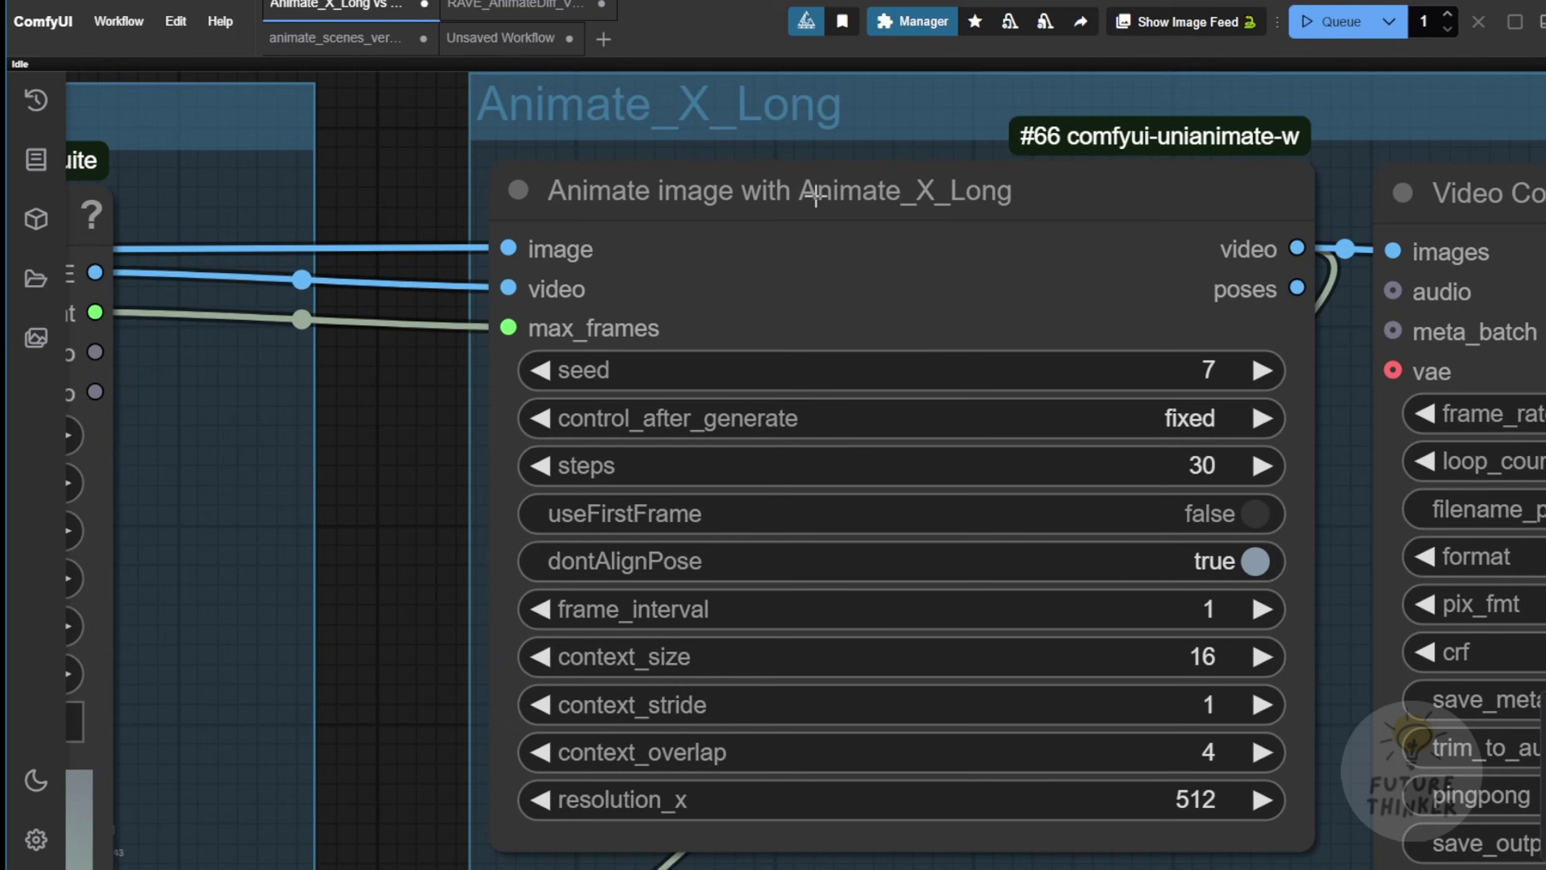
pyautogui.click(931, 194)
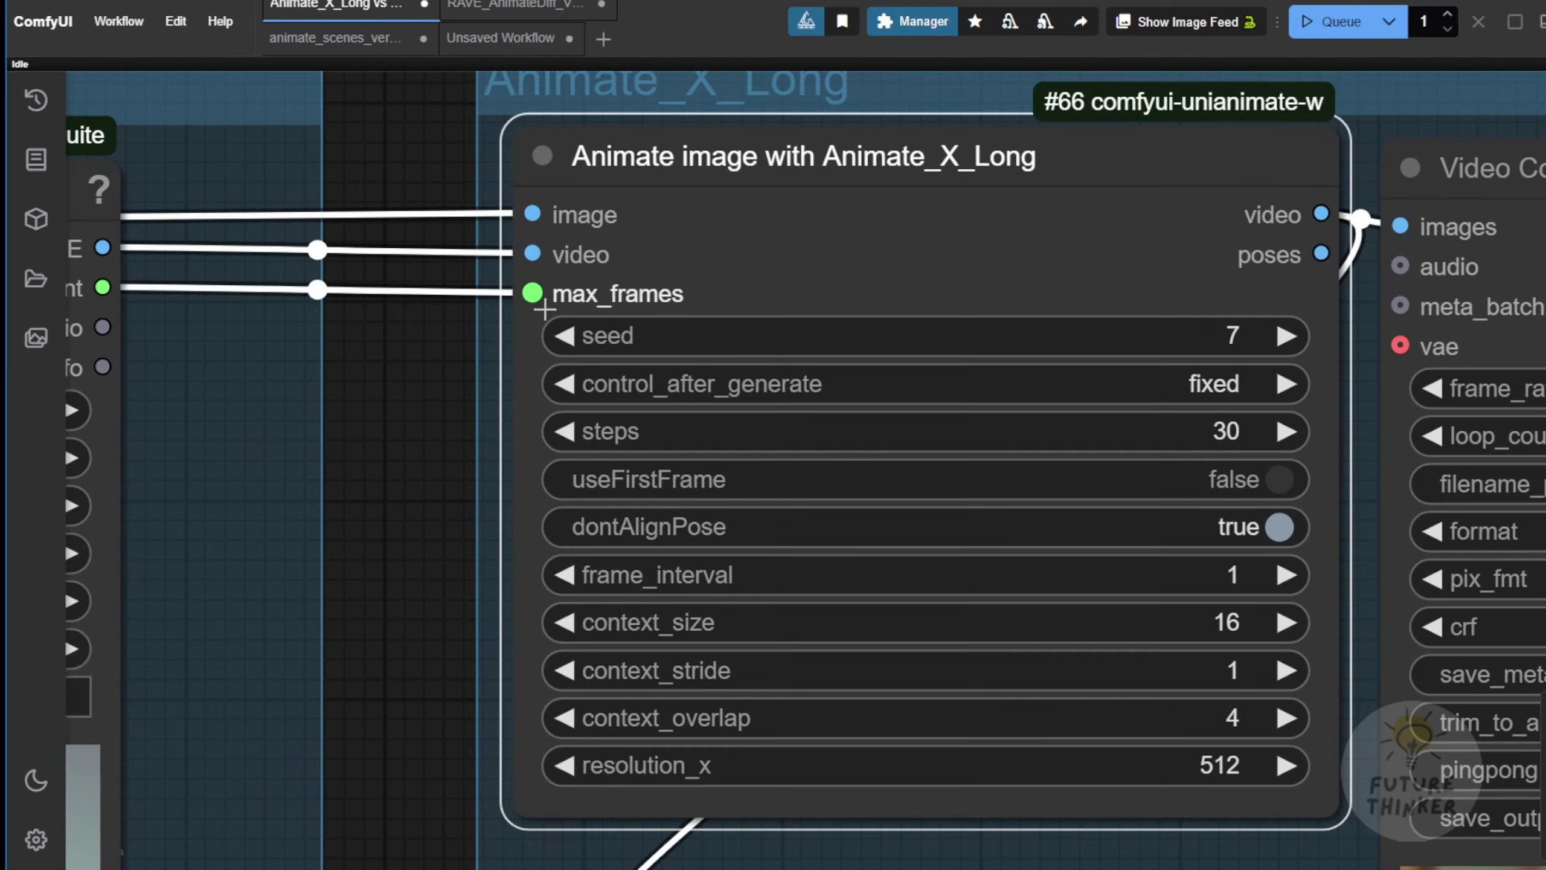
# - Detach the max_frames link on Animate_X_Long and convert max_frames to a widget set to 16
pyautogui.moveTo(533, 293); pyautogui.dragTo(396, 342)
pyautogui.rightClick(871, 128)
pyautogui.click(949, 609)
pyautogui.click(1113, 649)
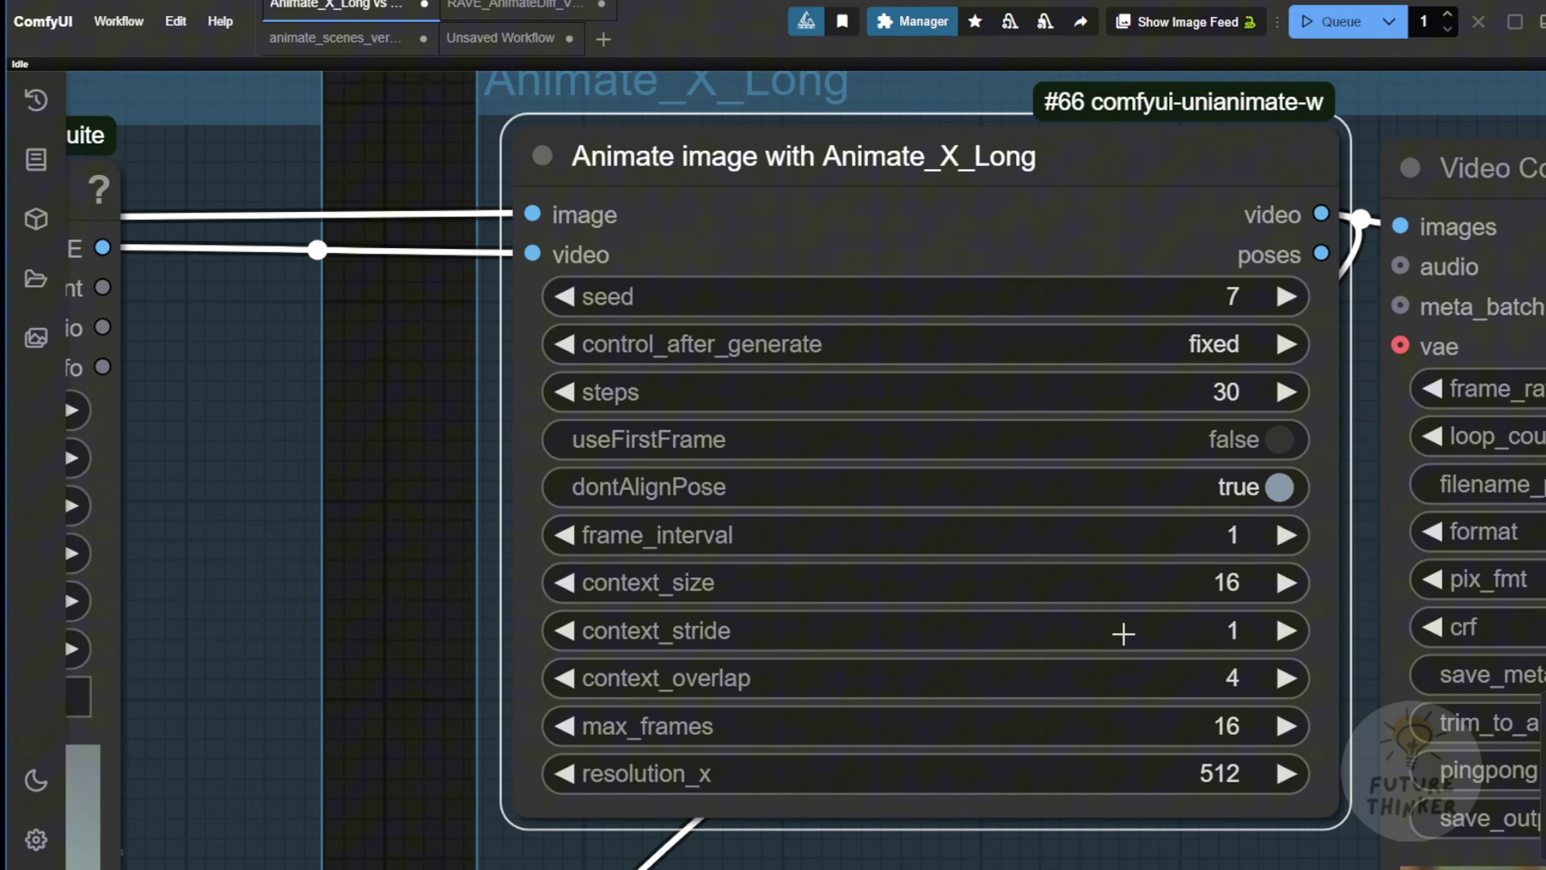
pyautogui.scroll(-5, 416, 609)
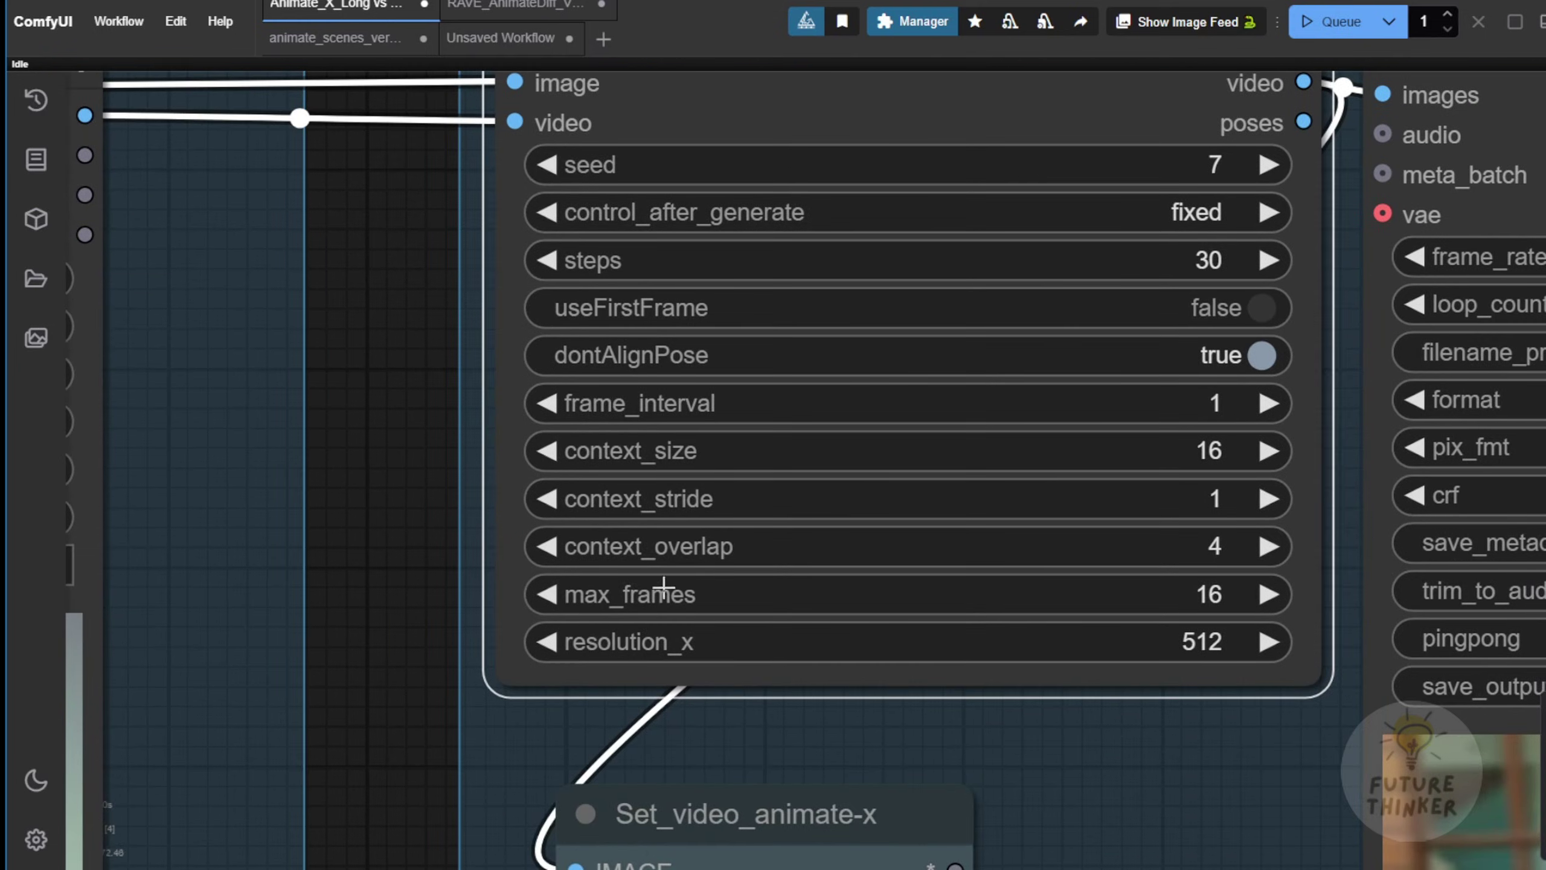
pyautogui.scroll(3, 889, 611)
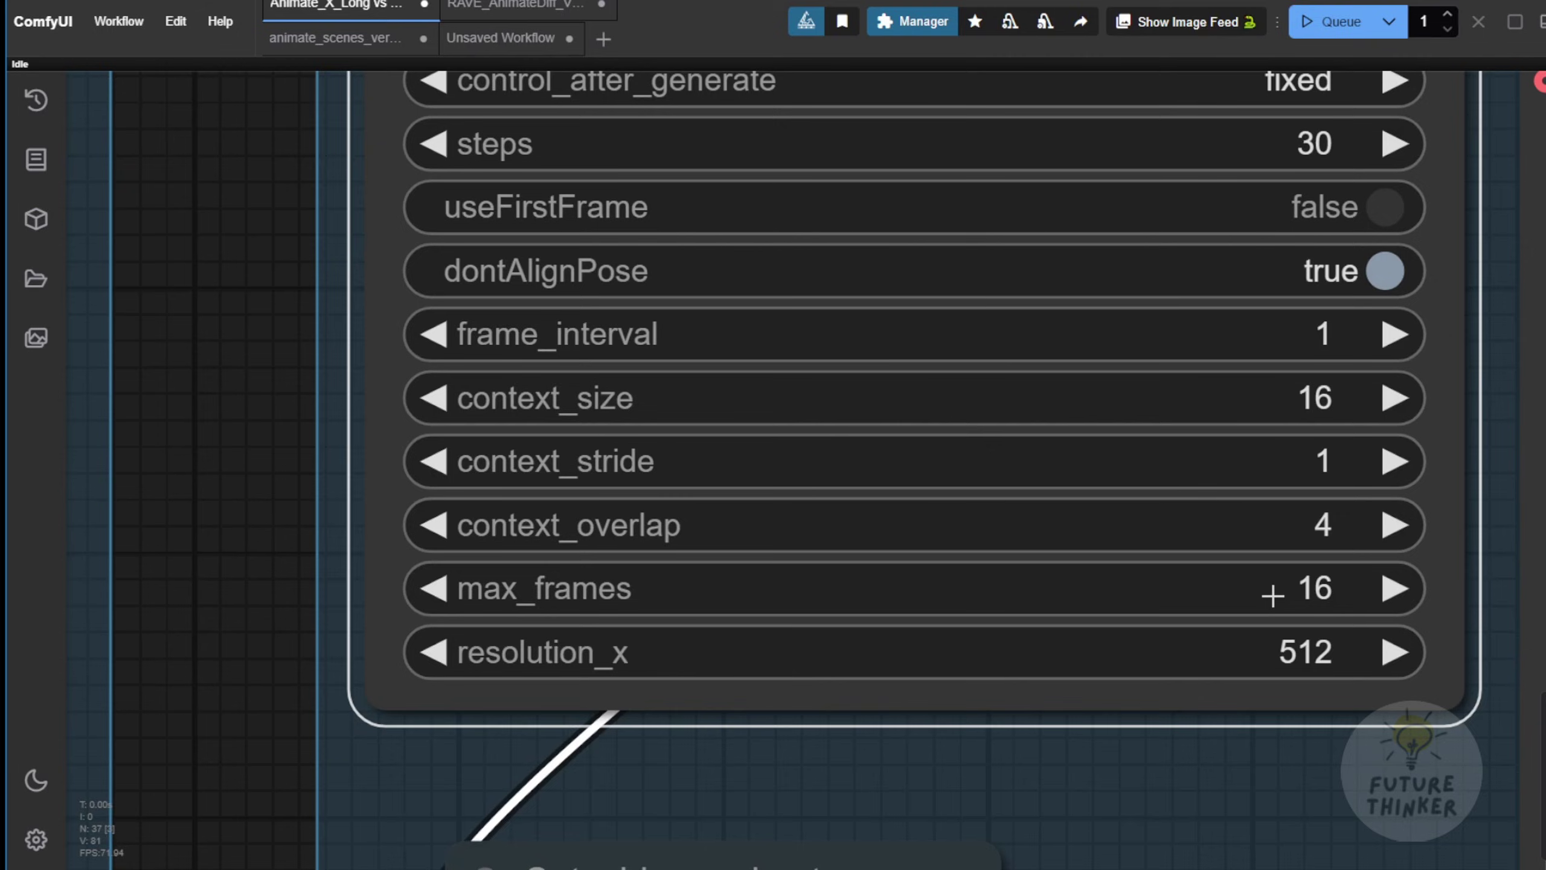
# - Nudge Load Video right and connect its frame_count output to Animate_X_Long's max_frames
pyautogui.scroll(-5, 297, 380)
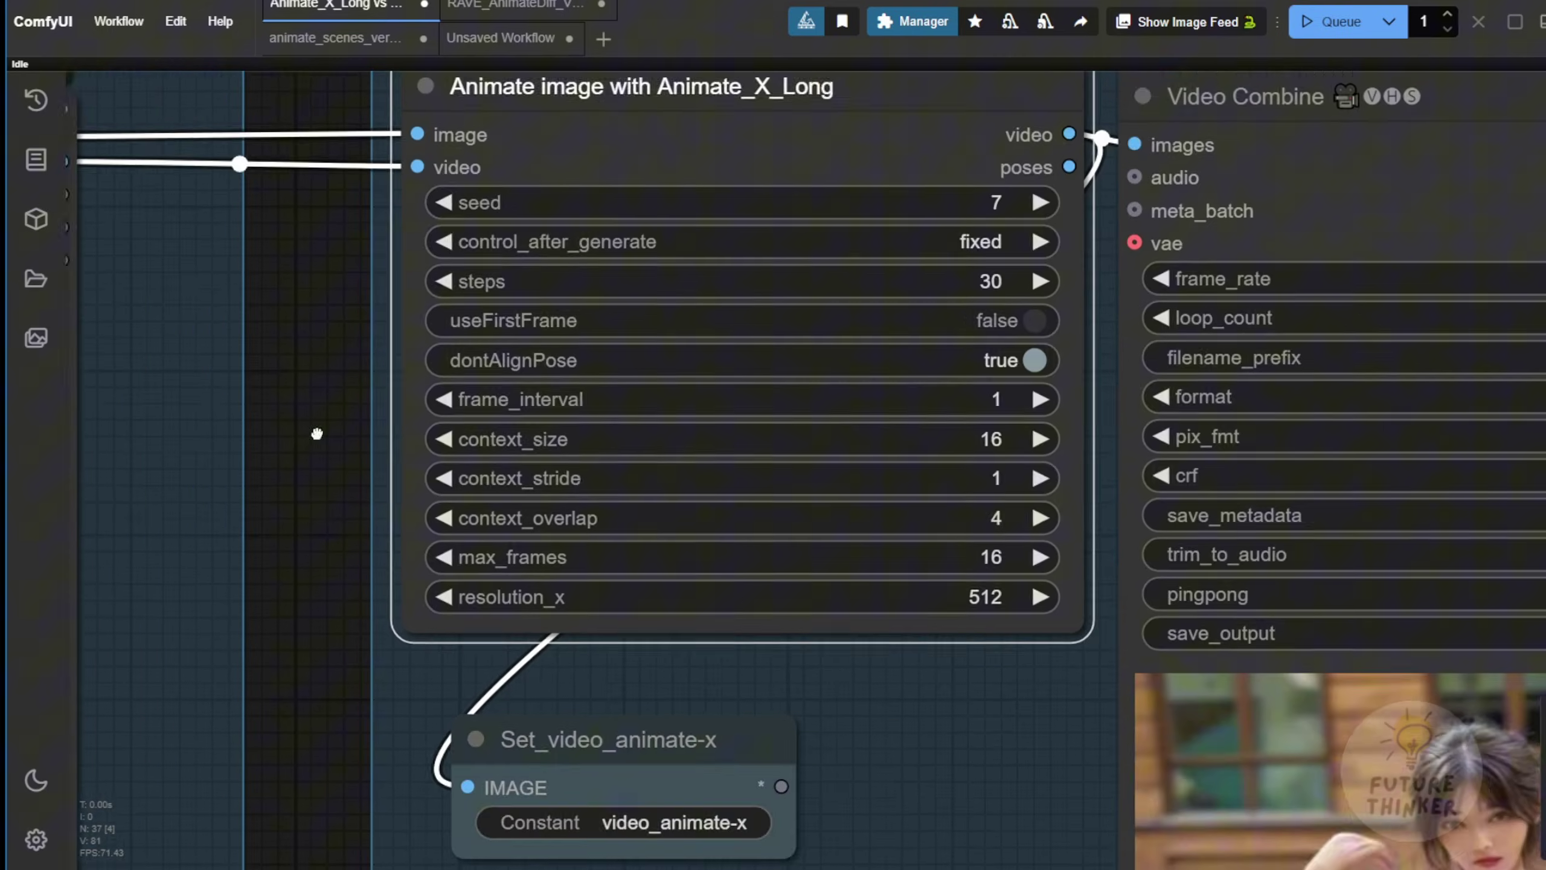
pyautogui.moveTo(344, 494); pyautogui.dragTo(922, 494)
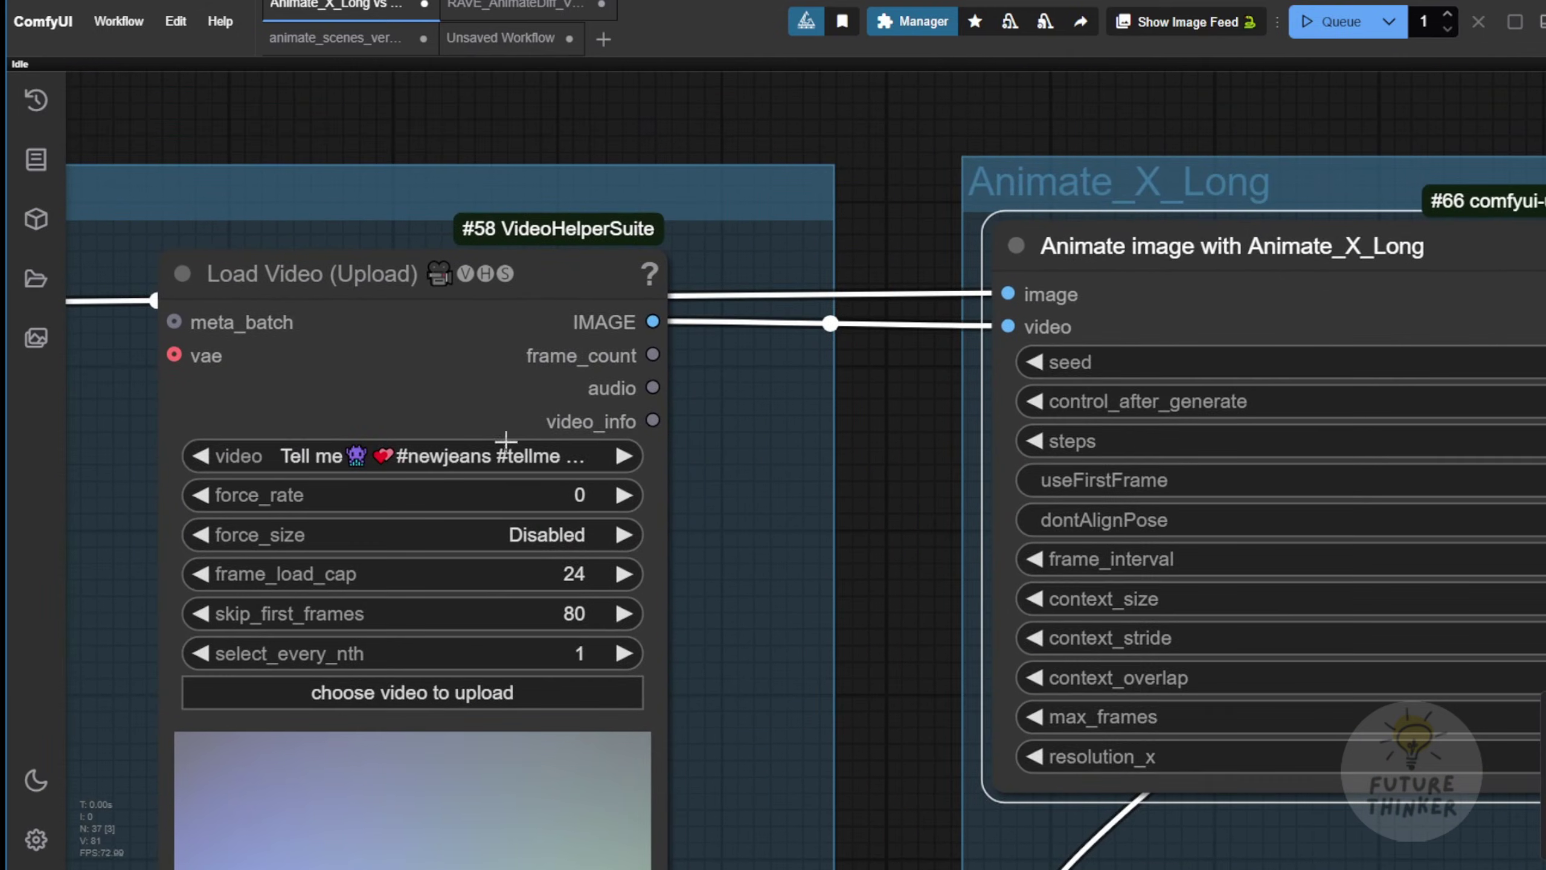
pyautogui.scroll(2, 317, 390)
pyautogui.moveTo(312, 272); pyautogui.dragTo(349, 281)
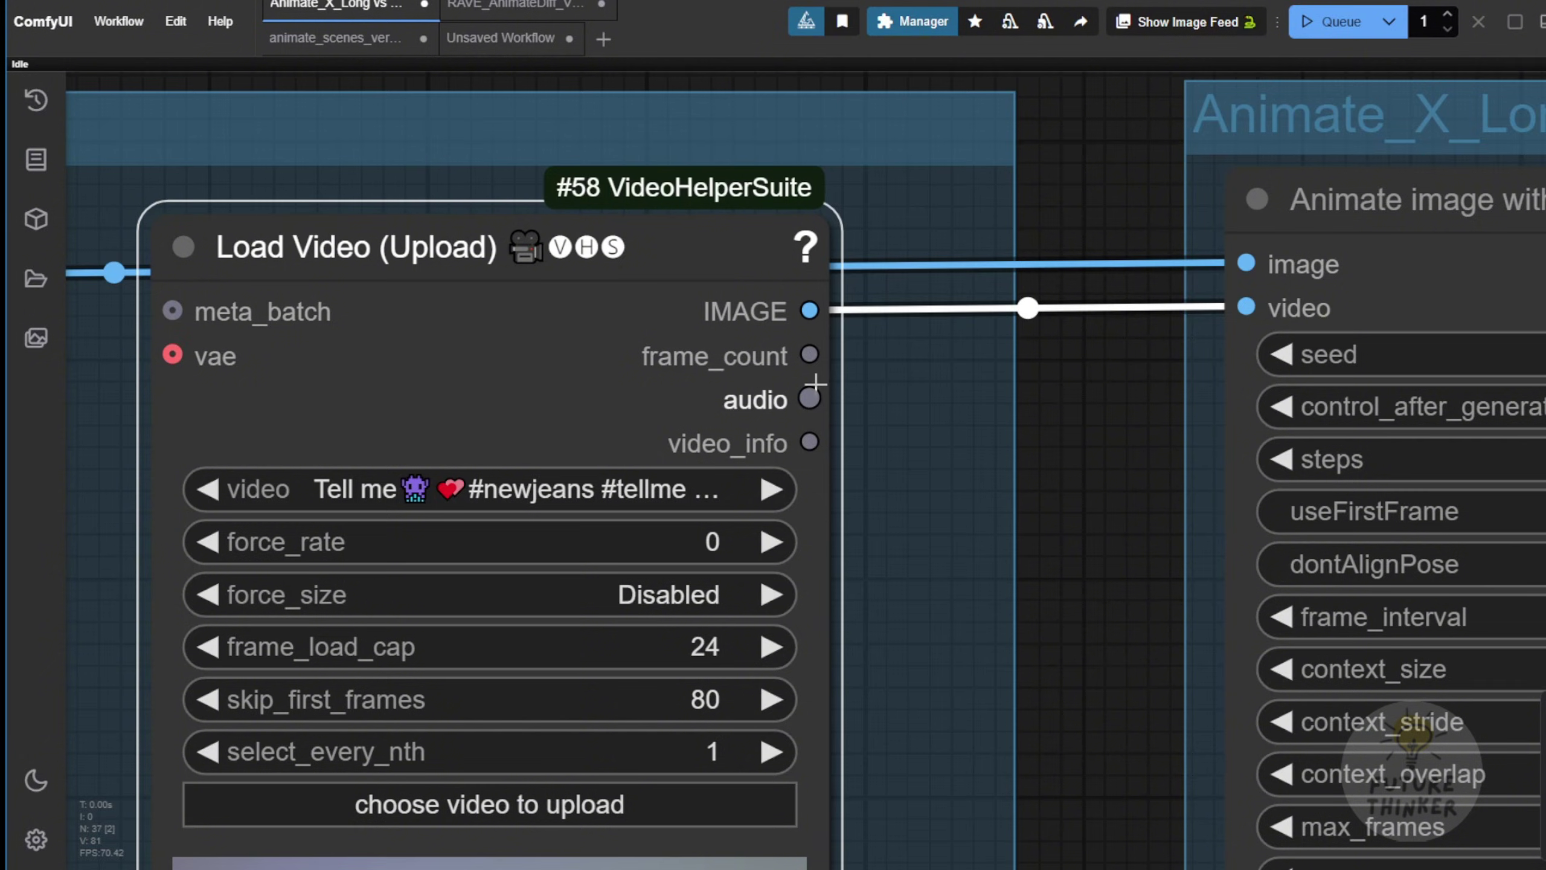
pyautogui.scroll(1, 816, 382)
pyautogui.moveTo(984, 452); pyautogui.dragTo(560, 320)
pyautogui.moveTo(431, 215); pyautogui.dragTo(911, 735)
# - Pan and zoom the canvas to inspect the whole Load Video node and its outputs
pyautogui.scroll(2, 800, 277)
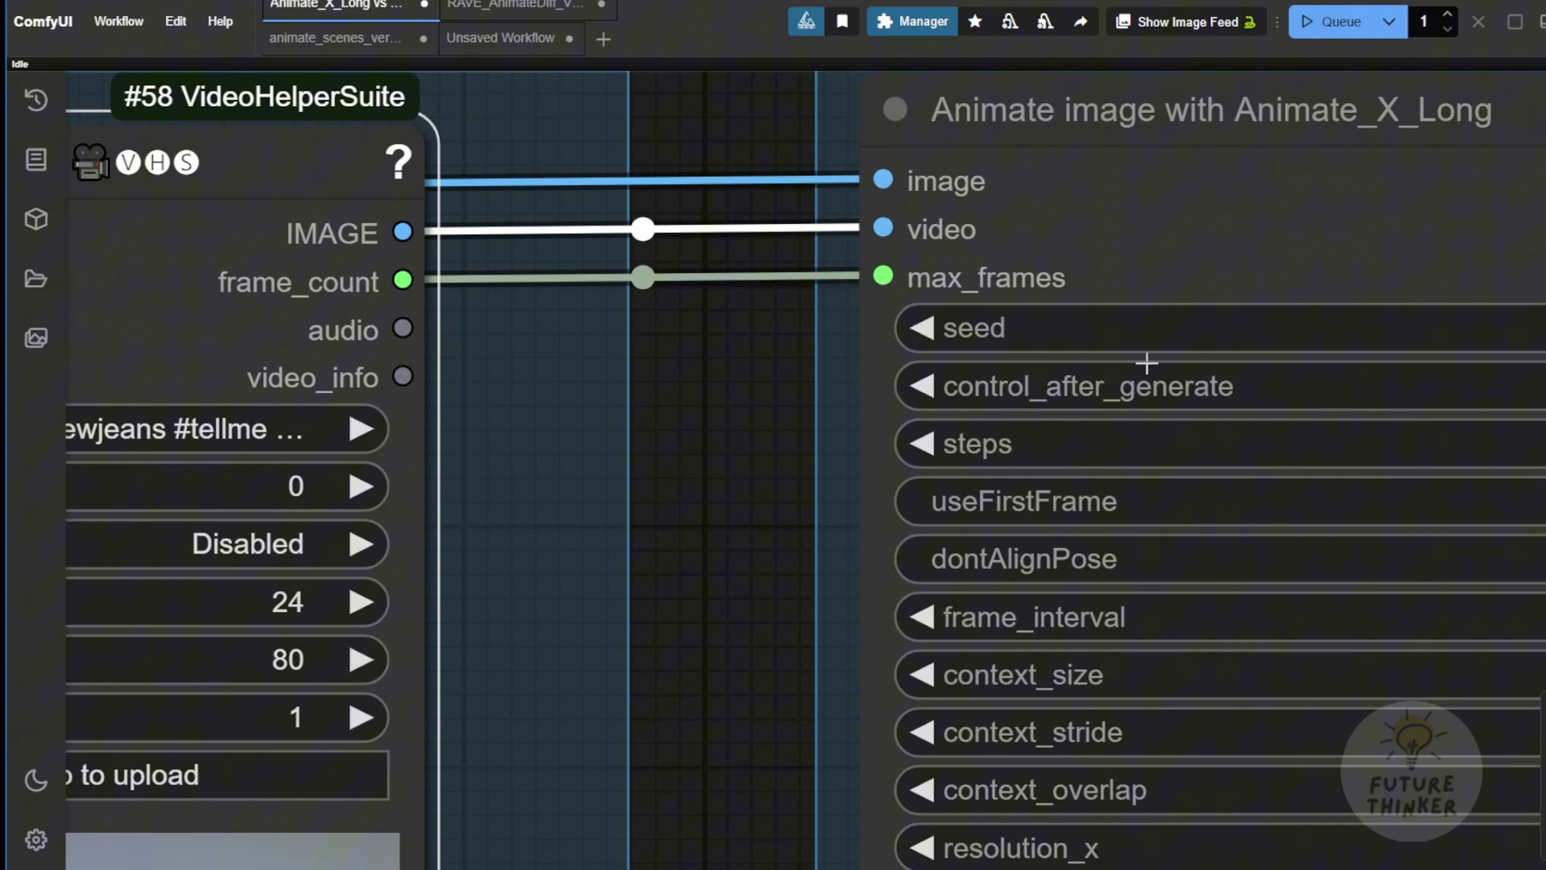
pyautogui.moveTo(746, 435); pyautogui.dragTo(1372, 386)
pyautogui.scroll(-2, 771, 566)
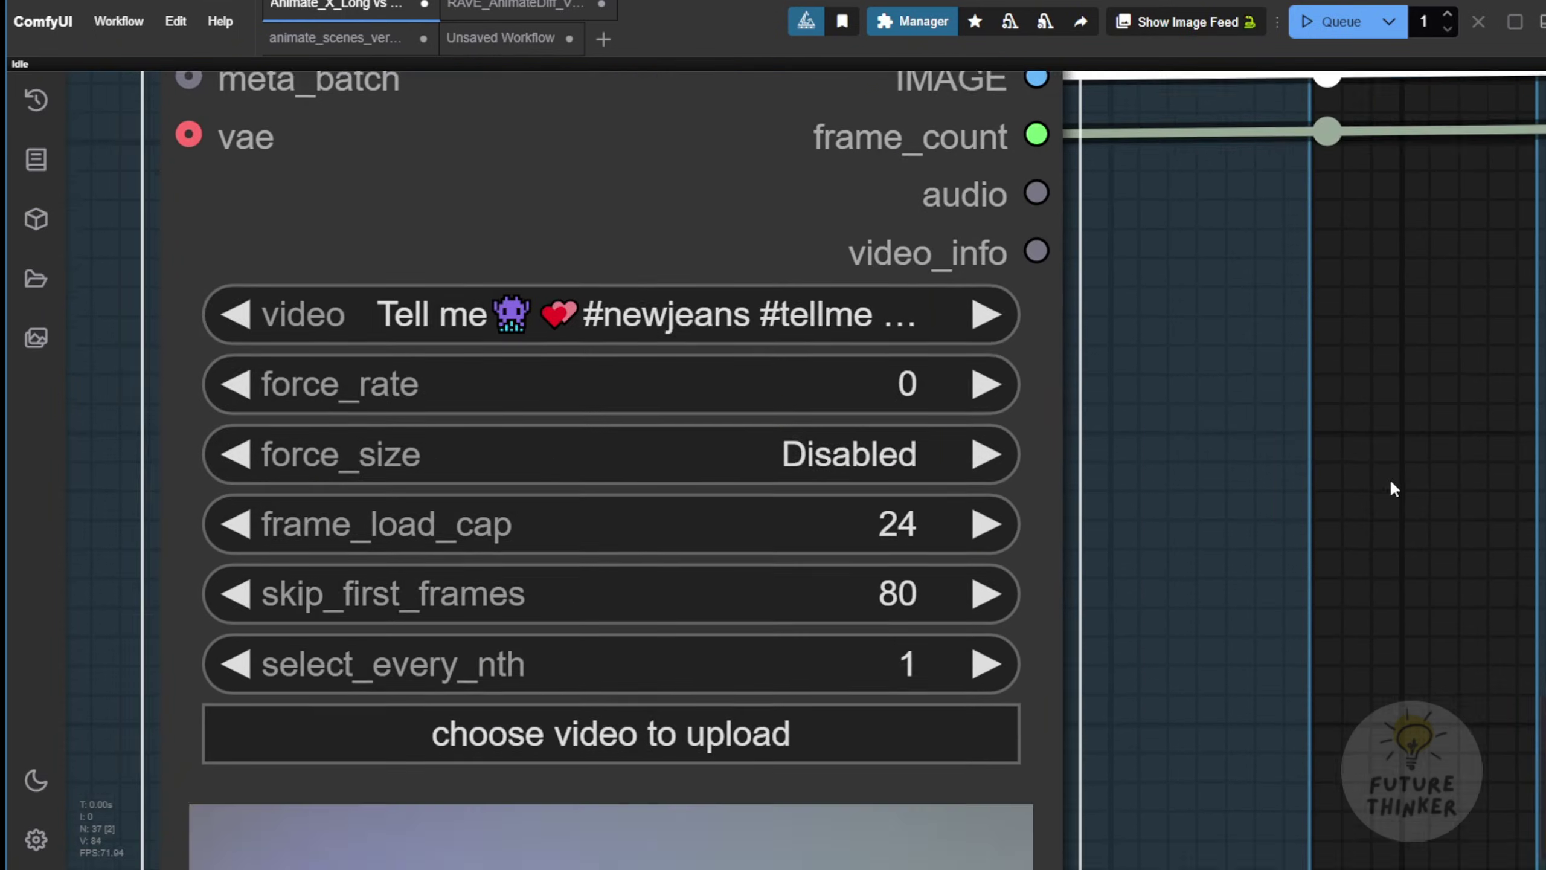
pyautogui.scroll(-1, 602, 674)
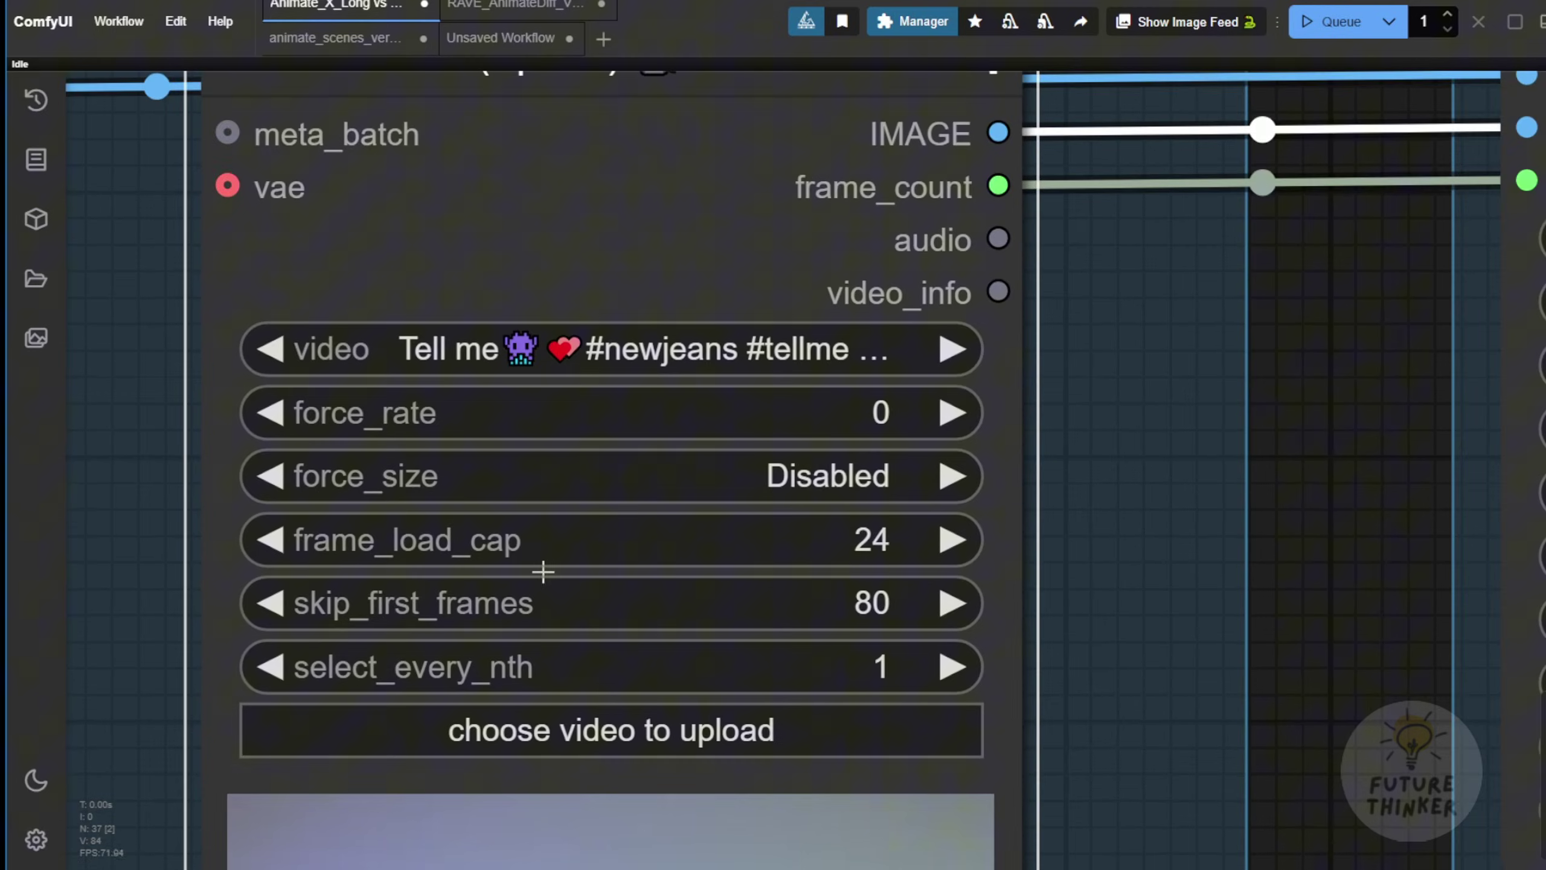
pyautogui.scroll(2, 466, 551)
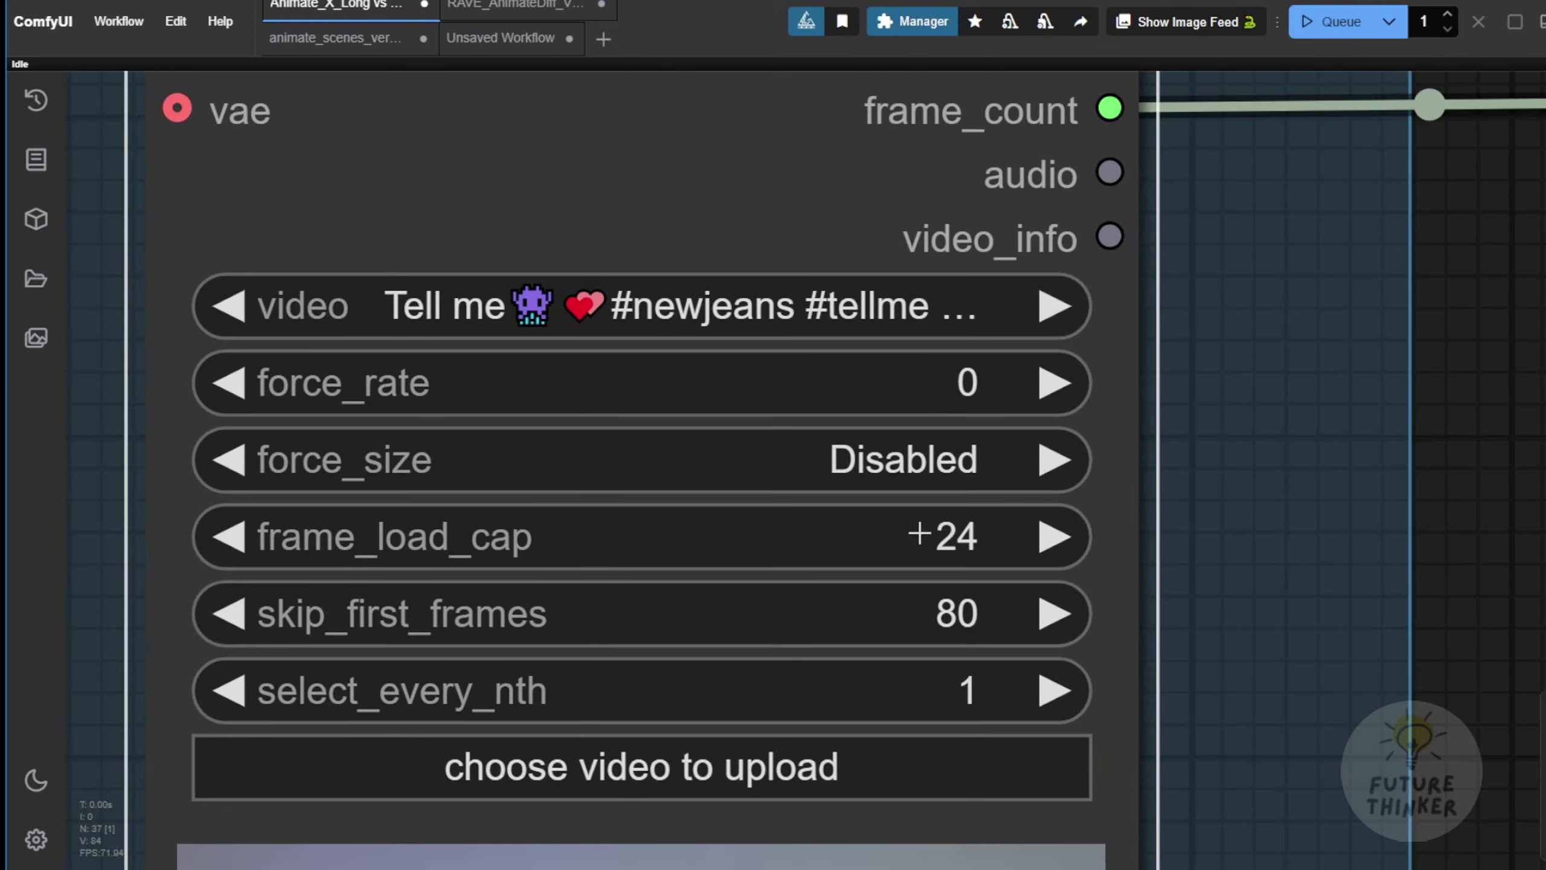
pyautogui.moveTo(1229, 522); pyautogui.dragTo(1058, 653)
pyautogui.hscroll(10, 794, 320)
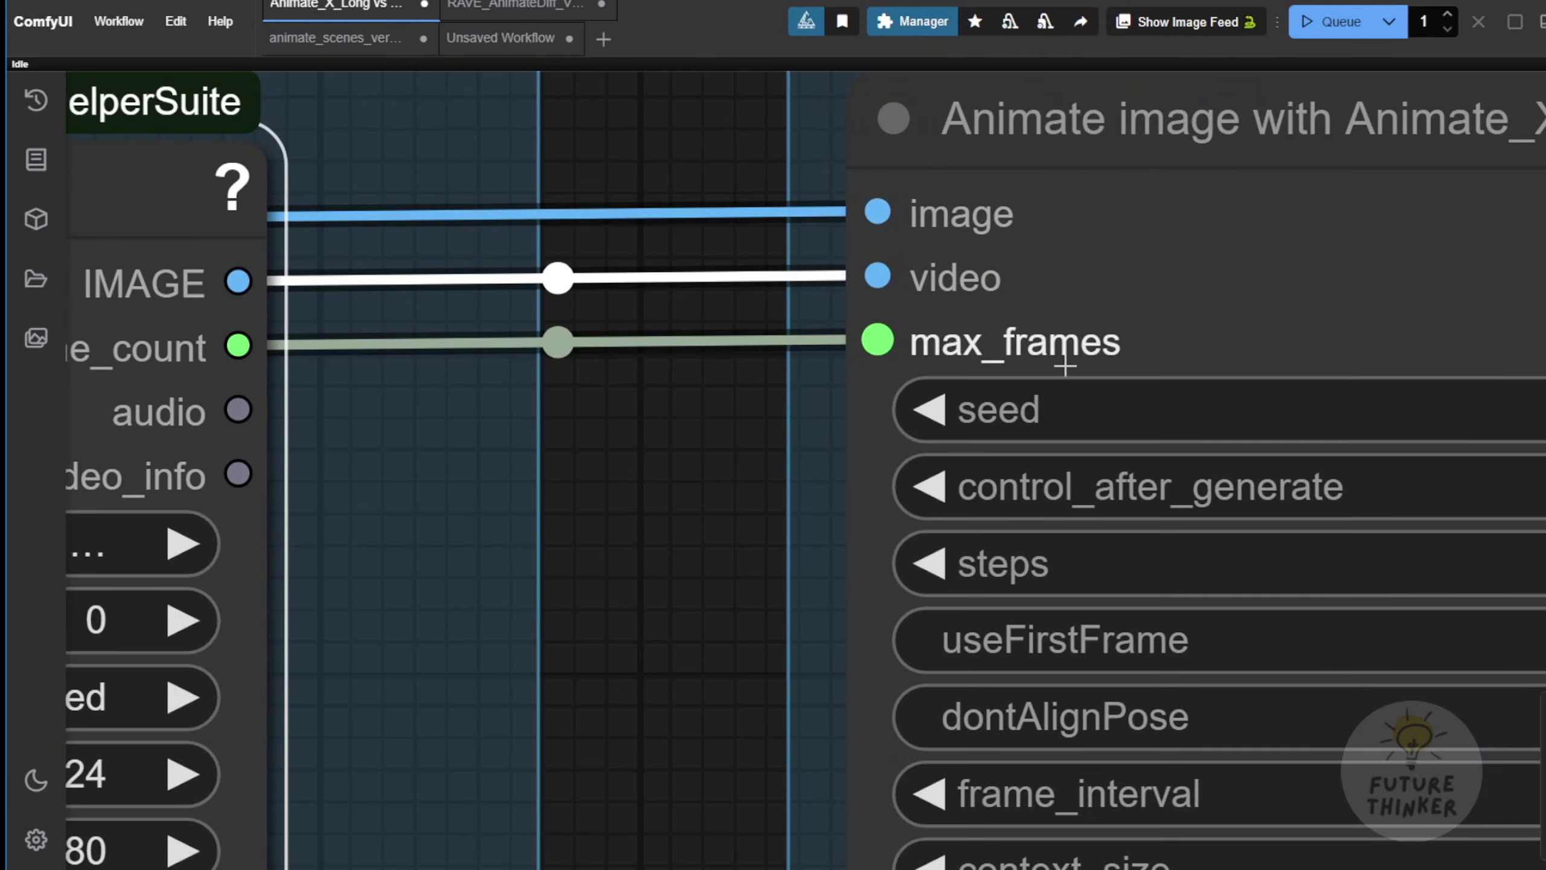
pyautogui.hscroll(10, 931, 338)
pyautogui.scroll(-3, 1080, 196)
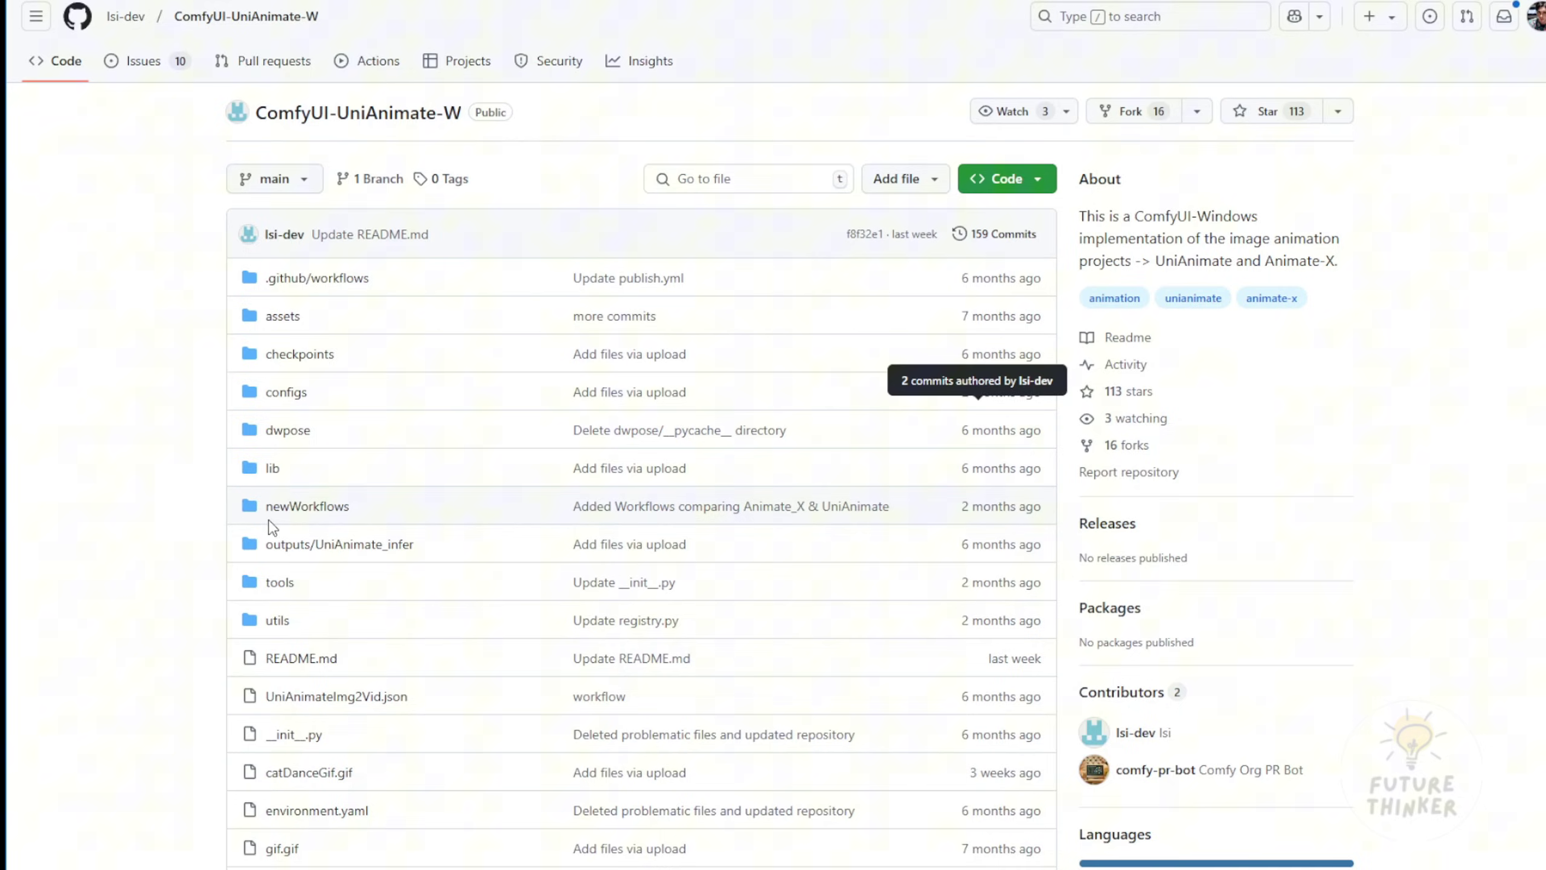
# - Open the newWorkflows folder and scroll through its five workflow JSON files
pyautogui.moveTo(357, 507); pyautogui.dragTo(252, 514)
pyautogui.click(393, 517)
pyautogui.click(349, 507)
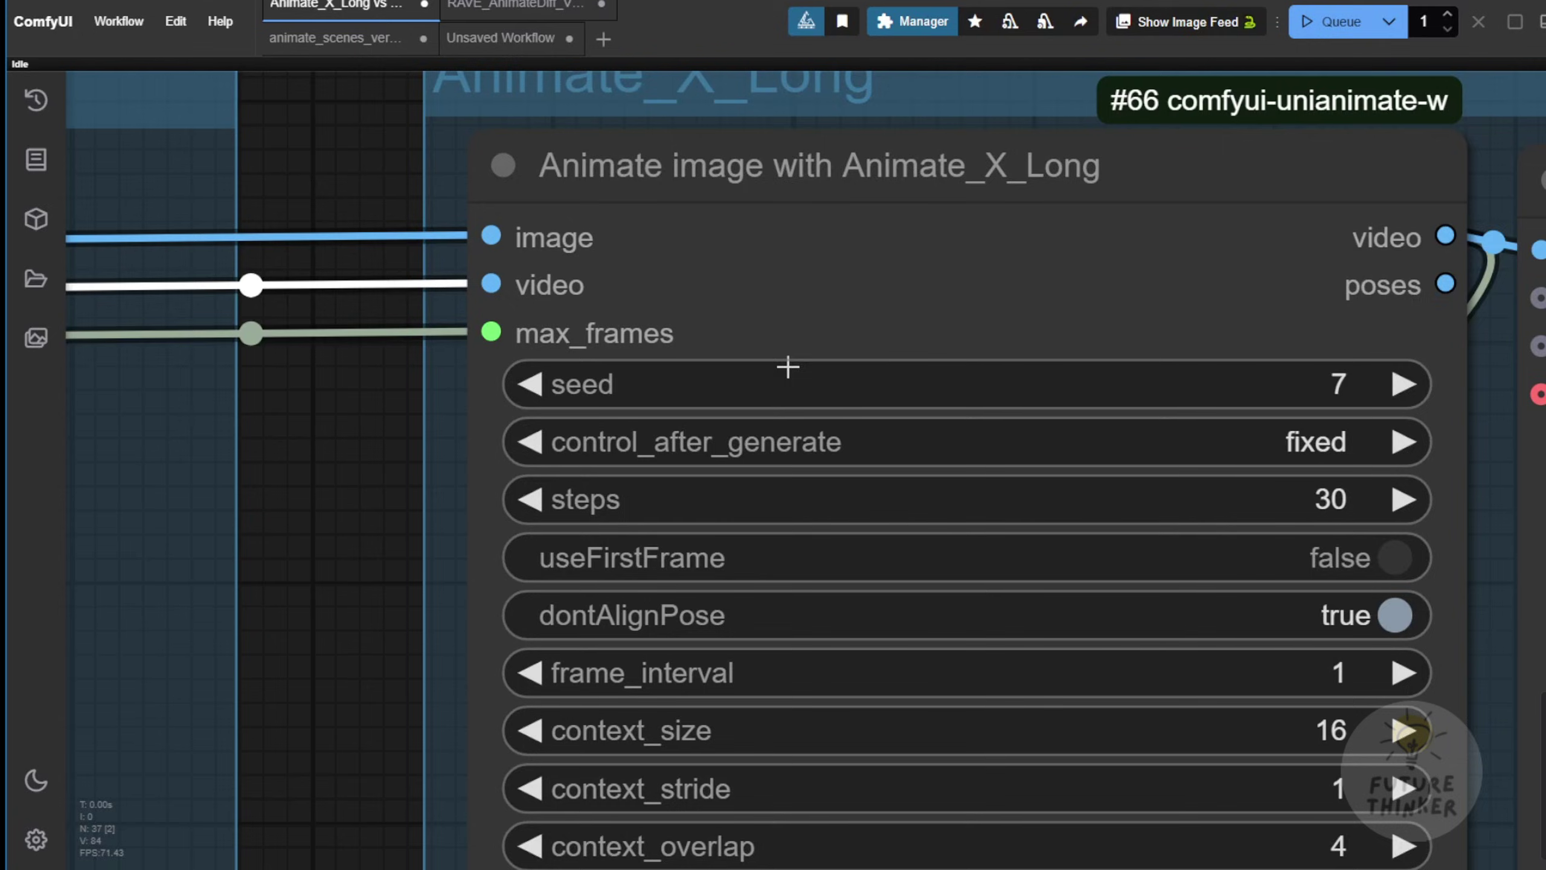
pyautogui.scroll(-4, 578, 444)
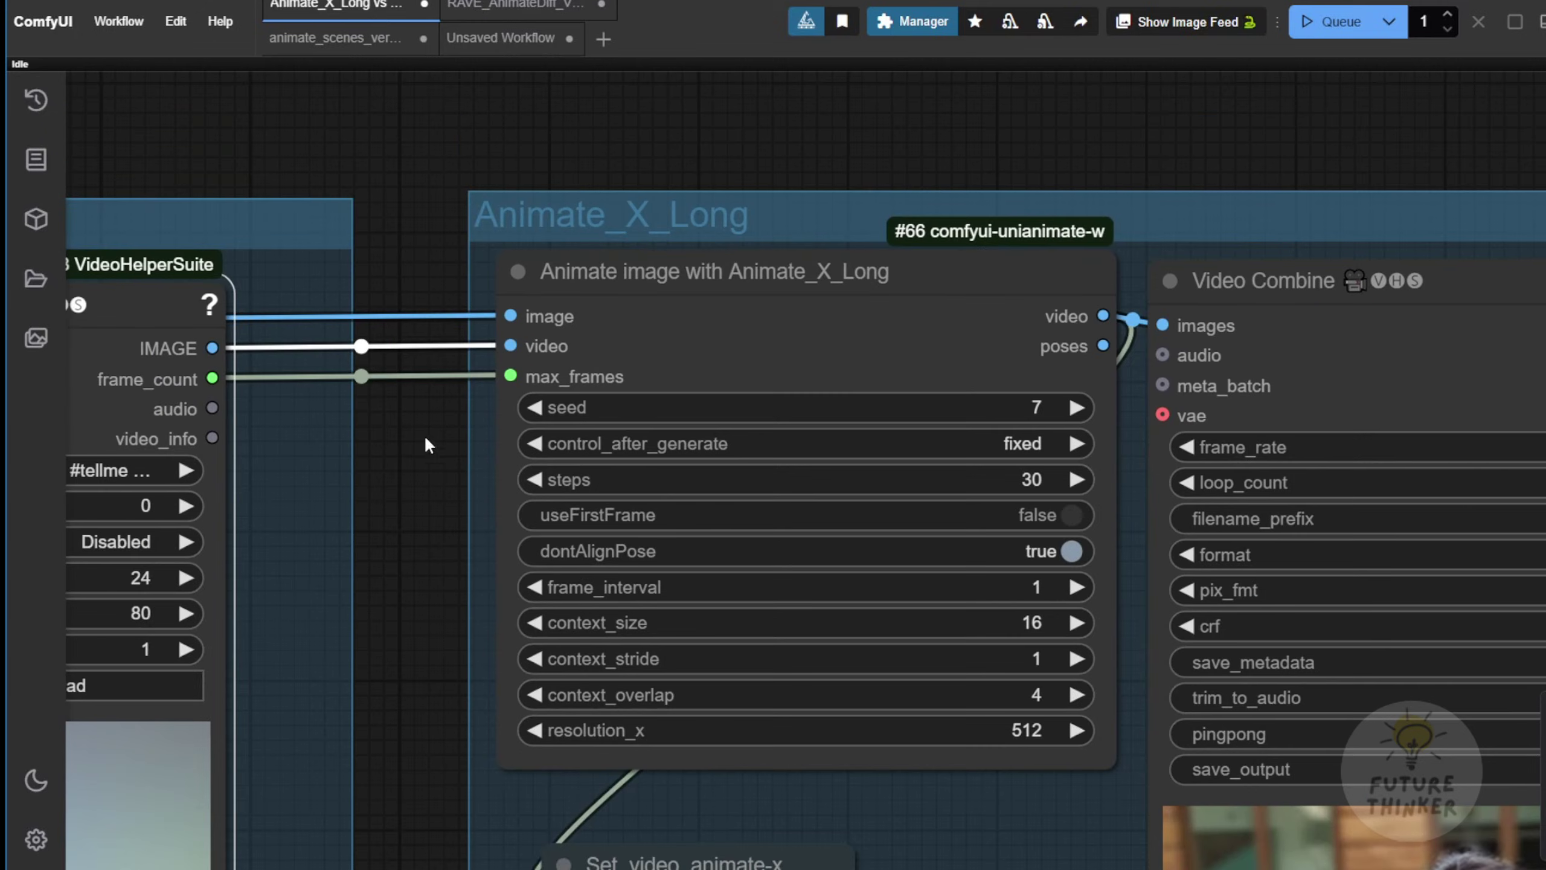
pyautogui.scroll(-3, 417, 456)
pyautogui.scroll(2, 701, 182)
pyautogui.scroll(-2, 638, 176)
pyautogui.scroll(1, 663, 210)
pyautogui.scroll(-2, 754, 256)
pyautogui.doubleClick(753, 256)
pyautogui.write('A')
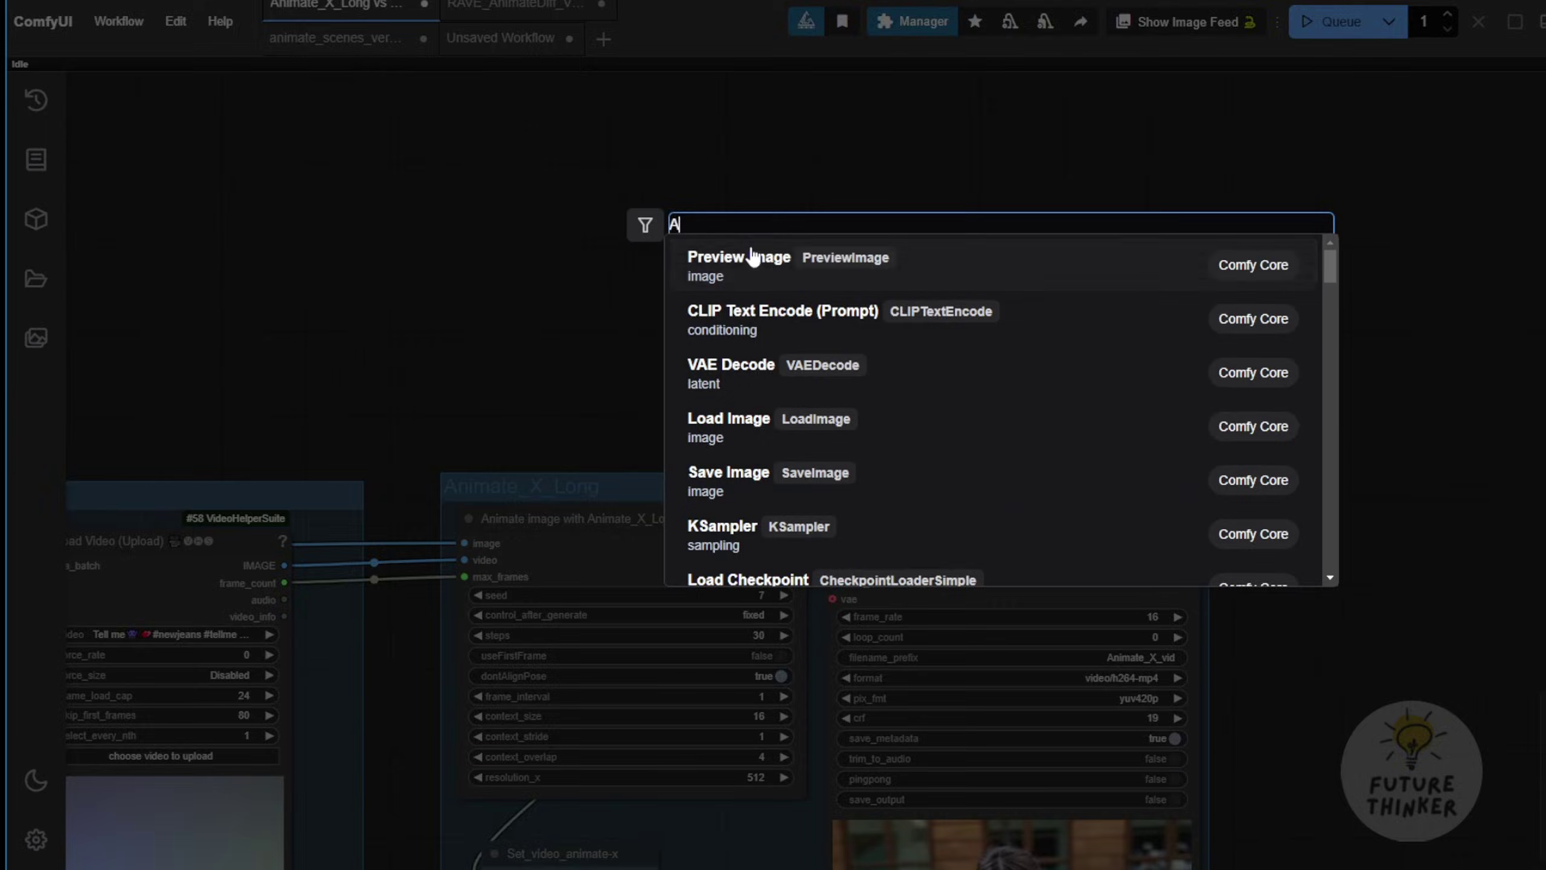
pyautogui.write('nimate')
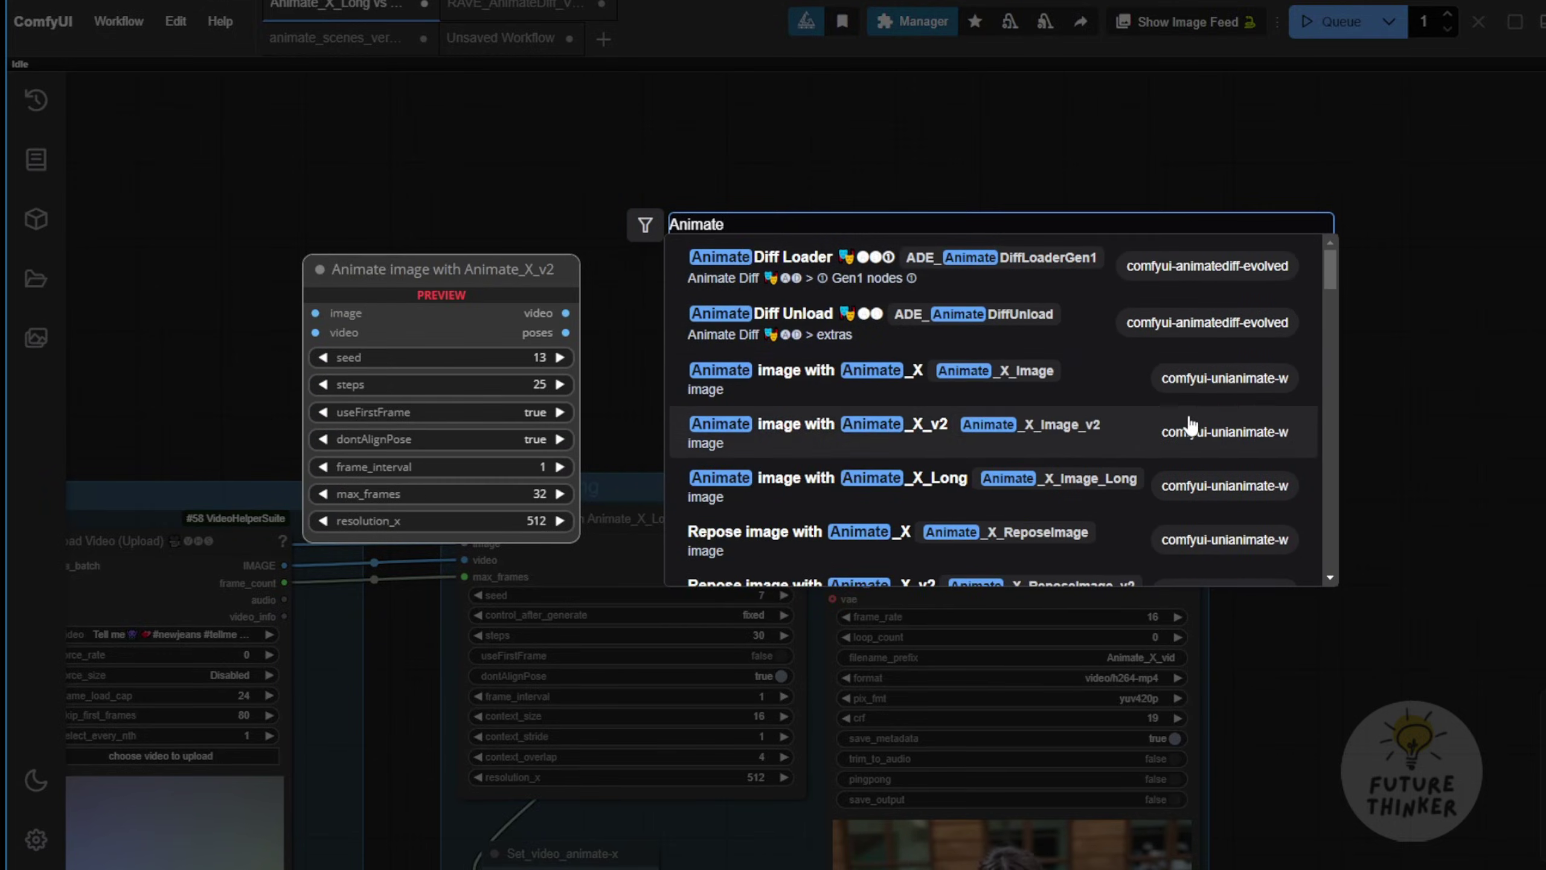
pyautogui.scroll(-1, 1212, 365)
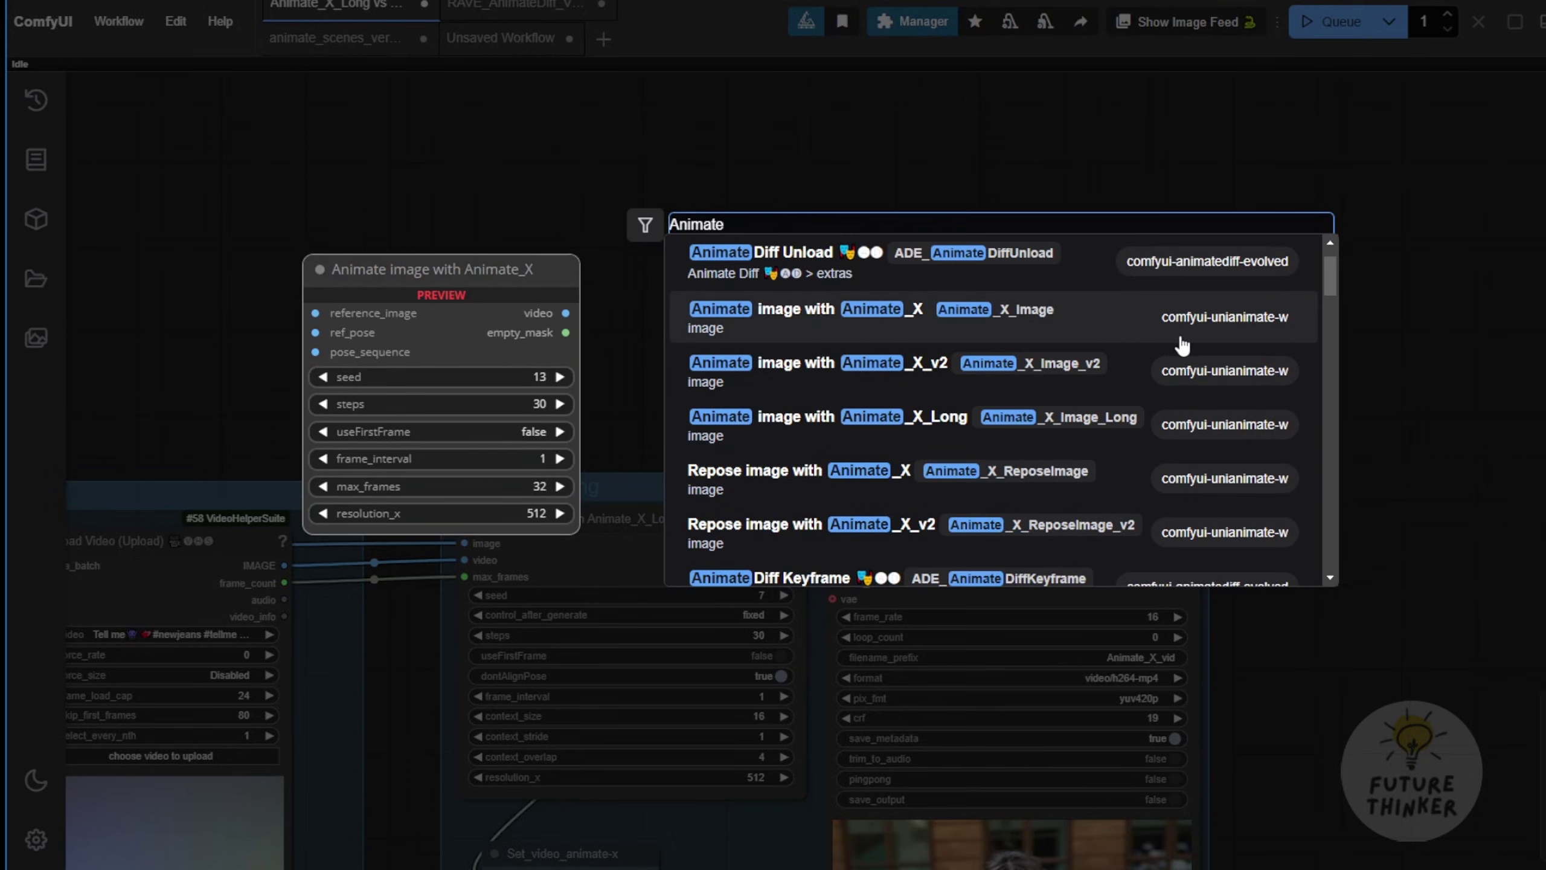
pyautogui.scroll(-2, 1047, 373)
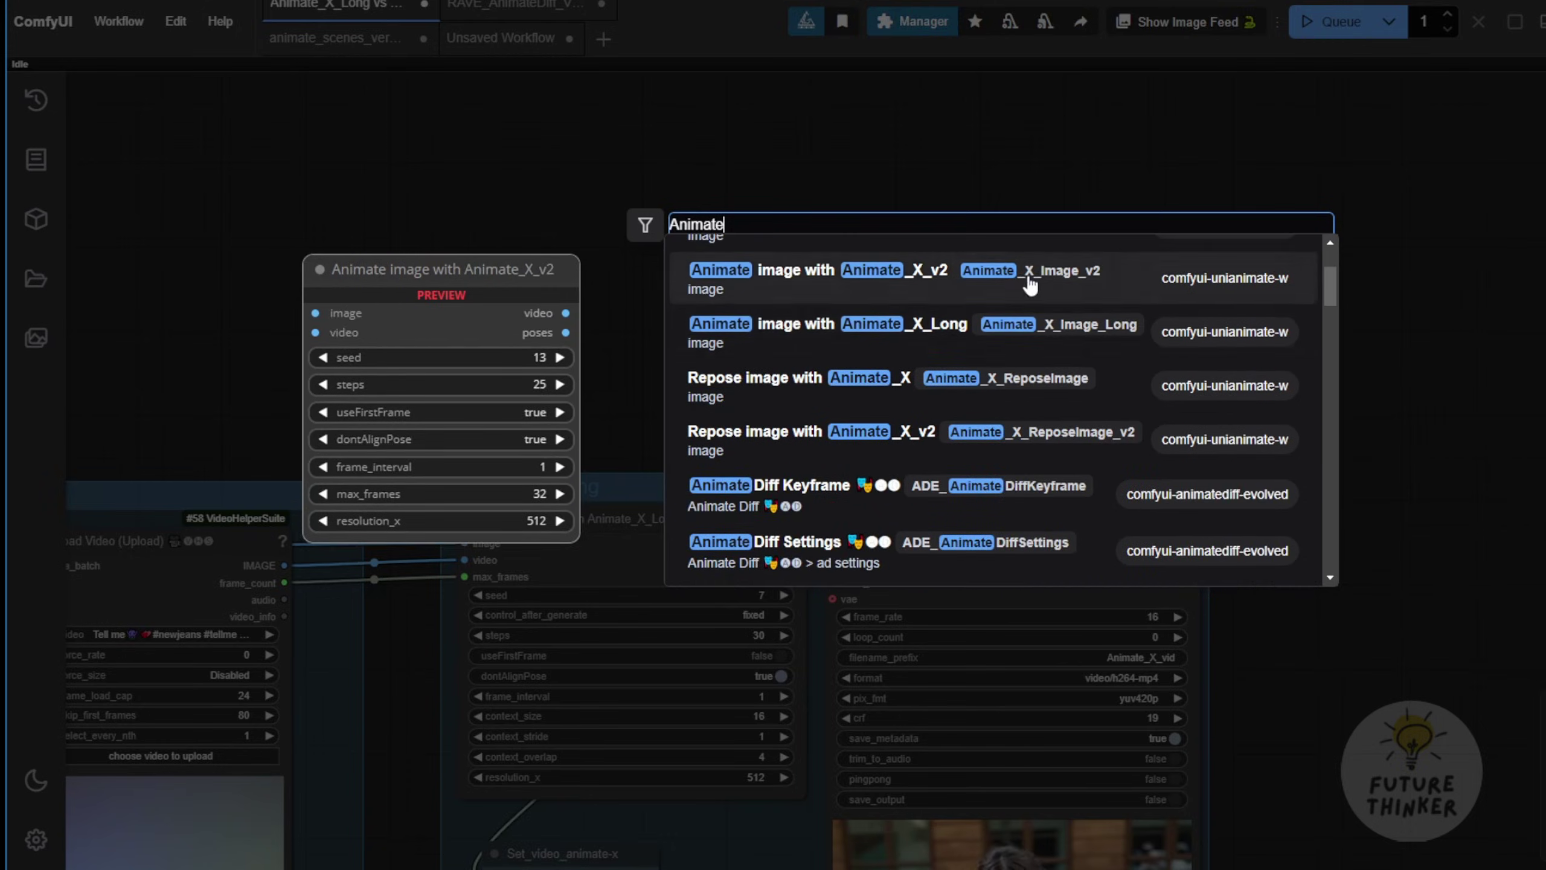
pyautogui.press('Escape')
pyautogui.moveTo(1063, 389); pyautogui.dragTo(1027, 102)
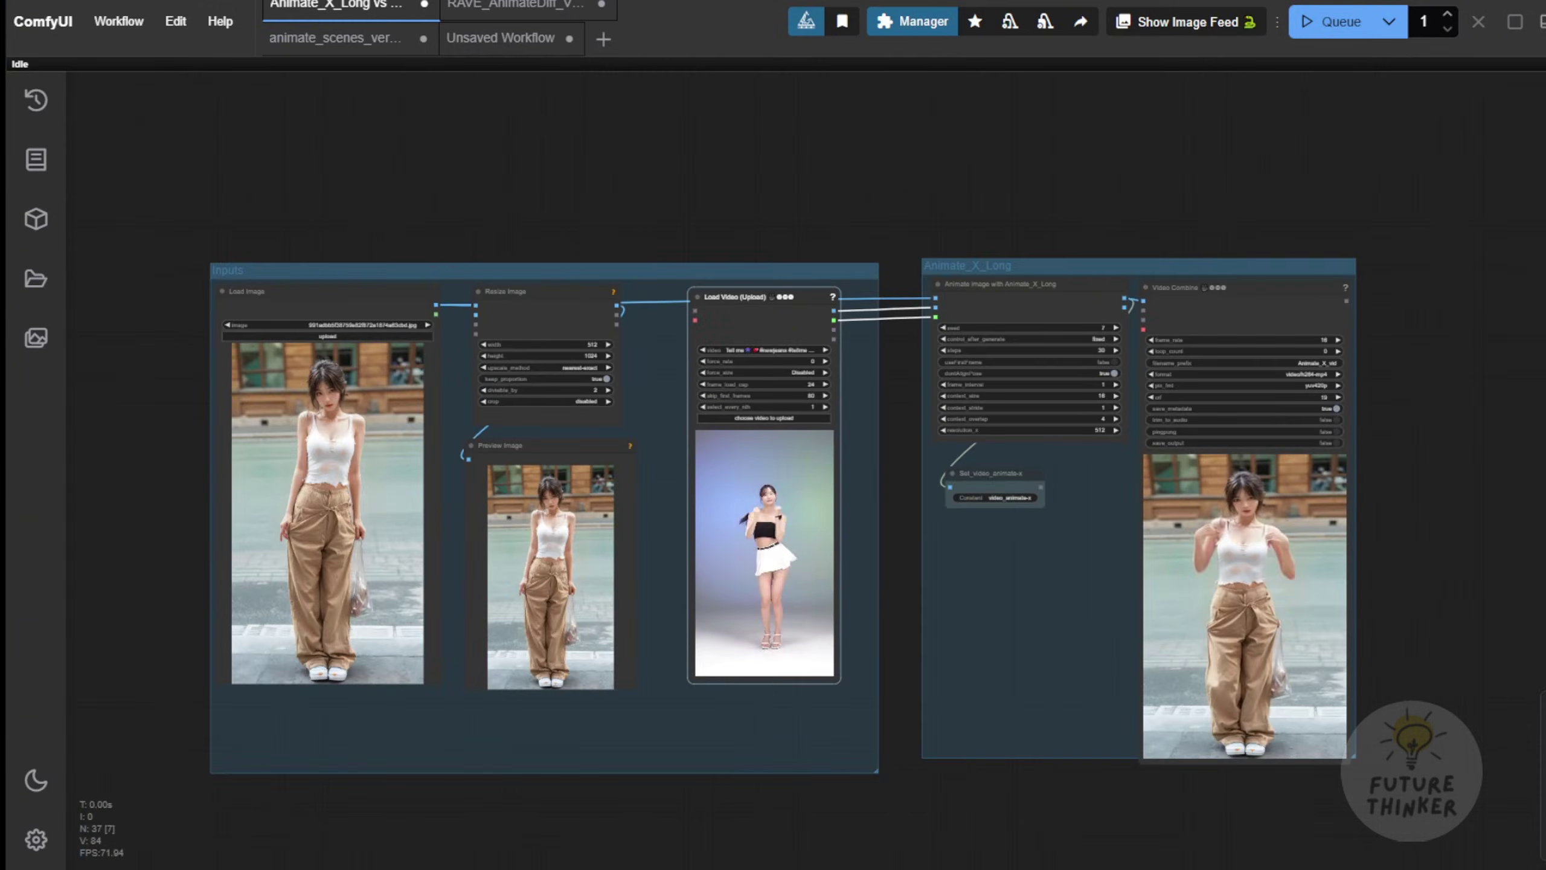
# - Pause the Load Video node's preview playback
pyautogui.scroll(1, 97, 310)
pyautogui.rightClick(845, 282)
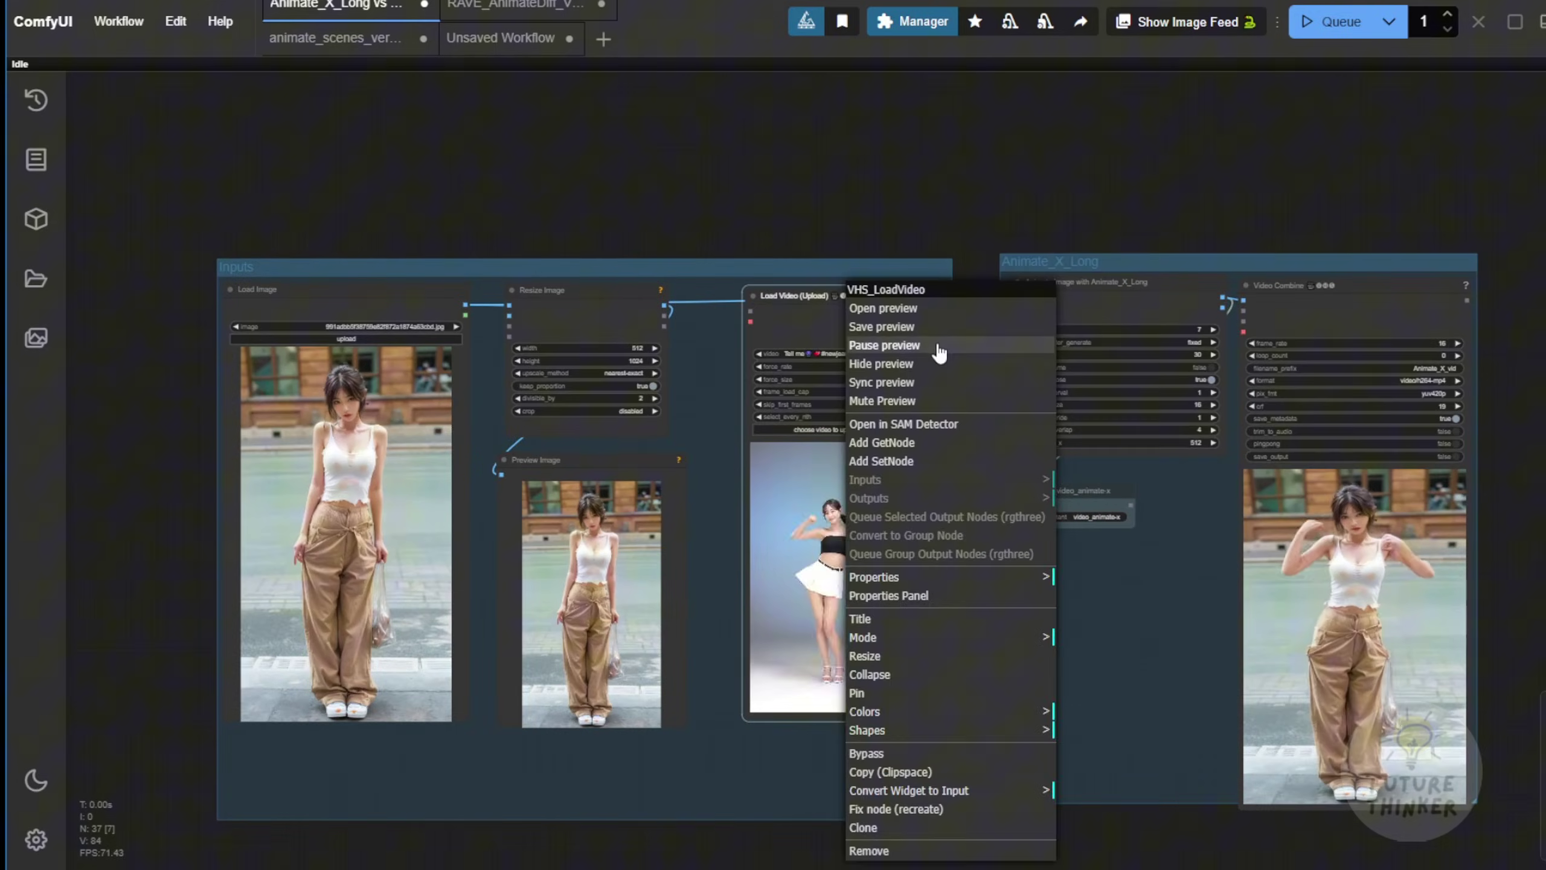
pyautogui.click(915, 345)
# - Move the Resize Image node in the Inputs group slightly upward
pyautogui.moveTo(1002, 152); pyautogui.dragTo(1097, 172)
pyautogui.hscroll(-4, 894, 162)
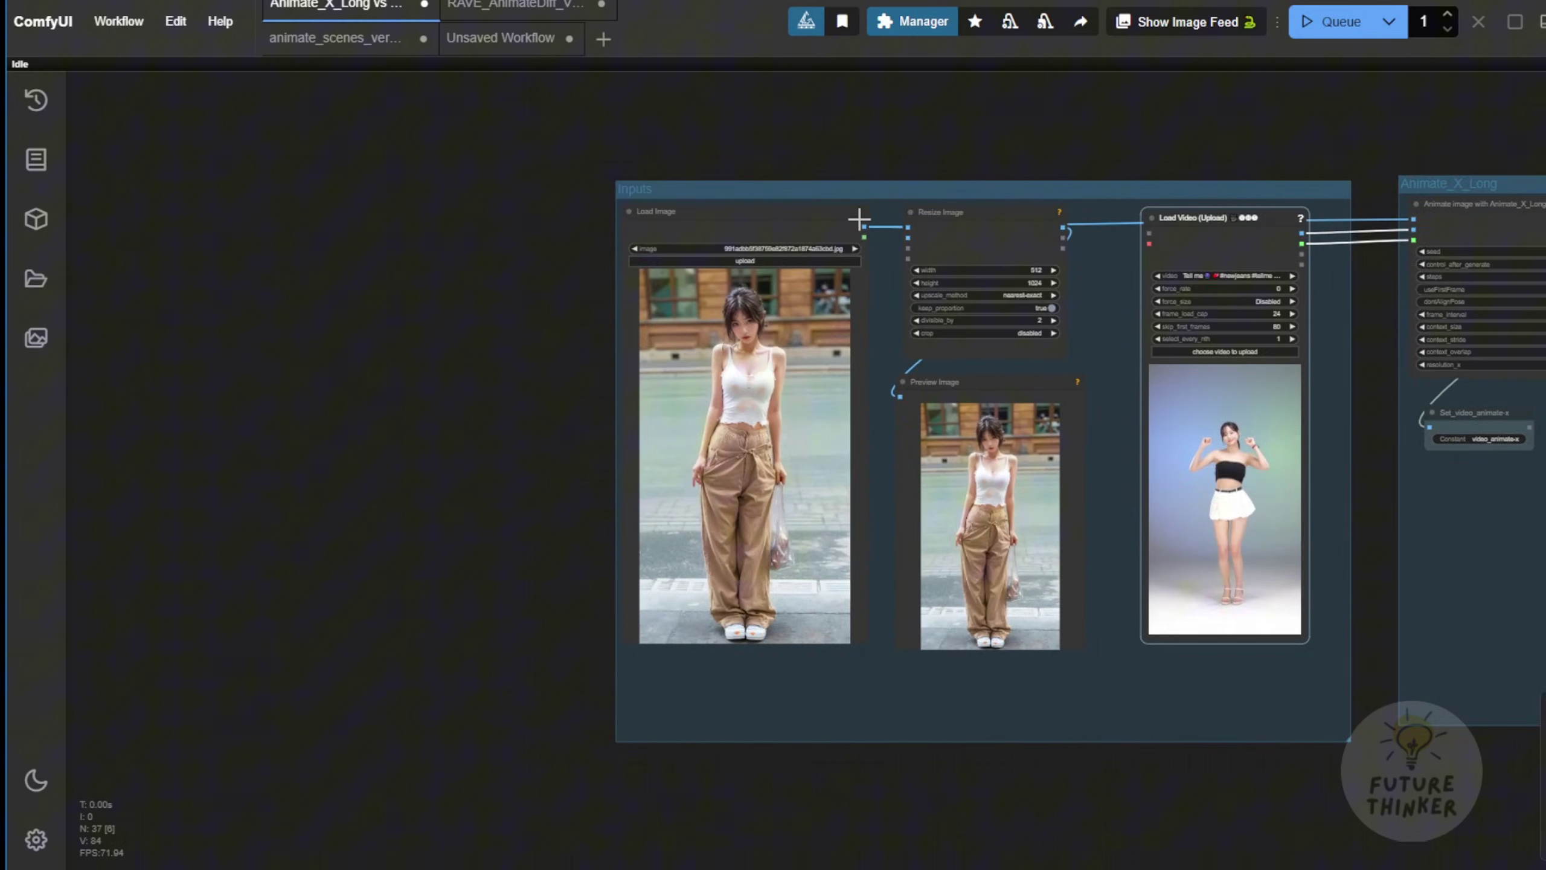
pyautogui.scroll(4, 860, 217)
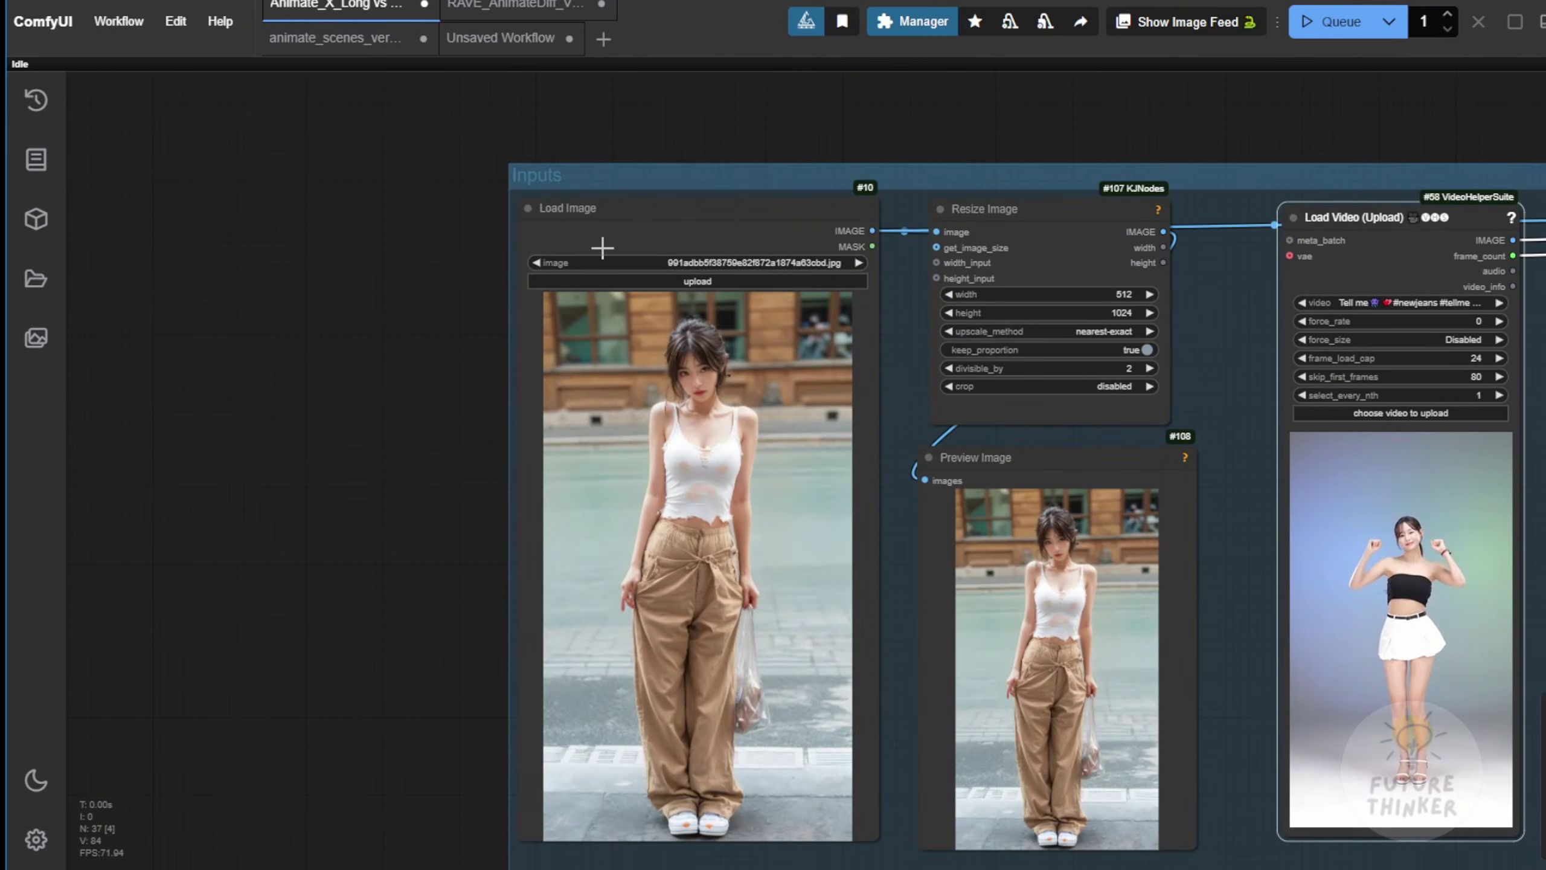
pyautogui.scroll(5, 984, 373)
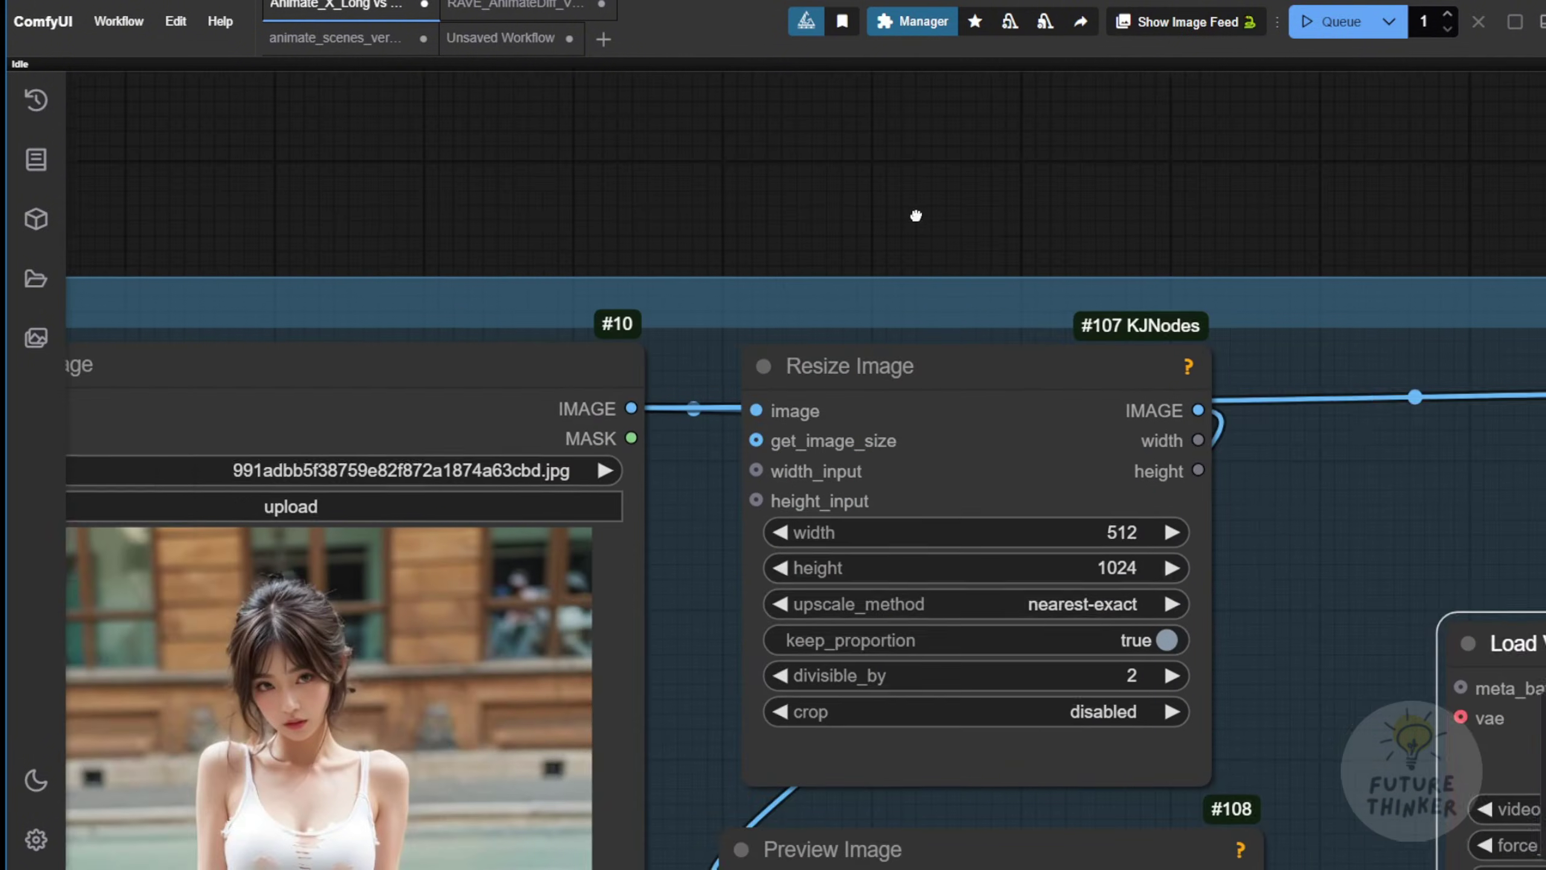
pyautogui.moveTo(892, 215); pyautogui.dragTo(777, 178)
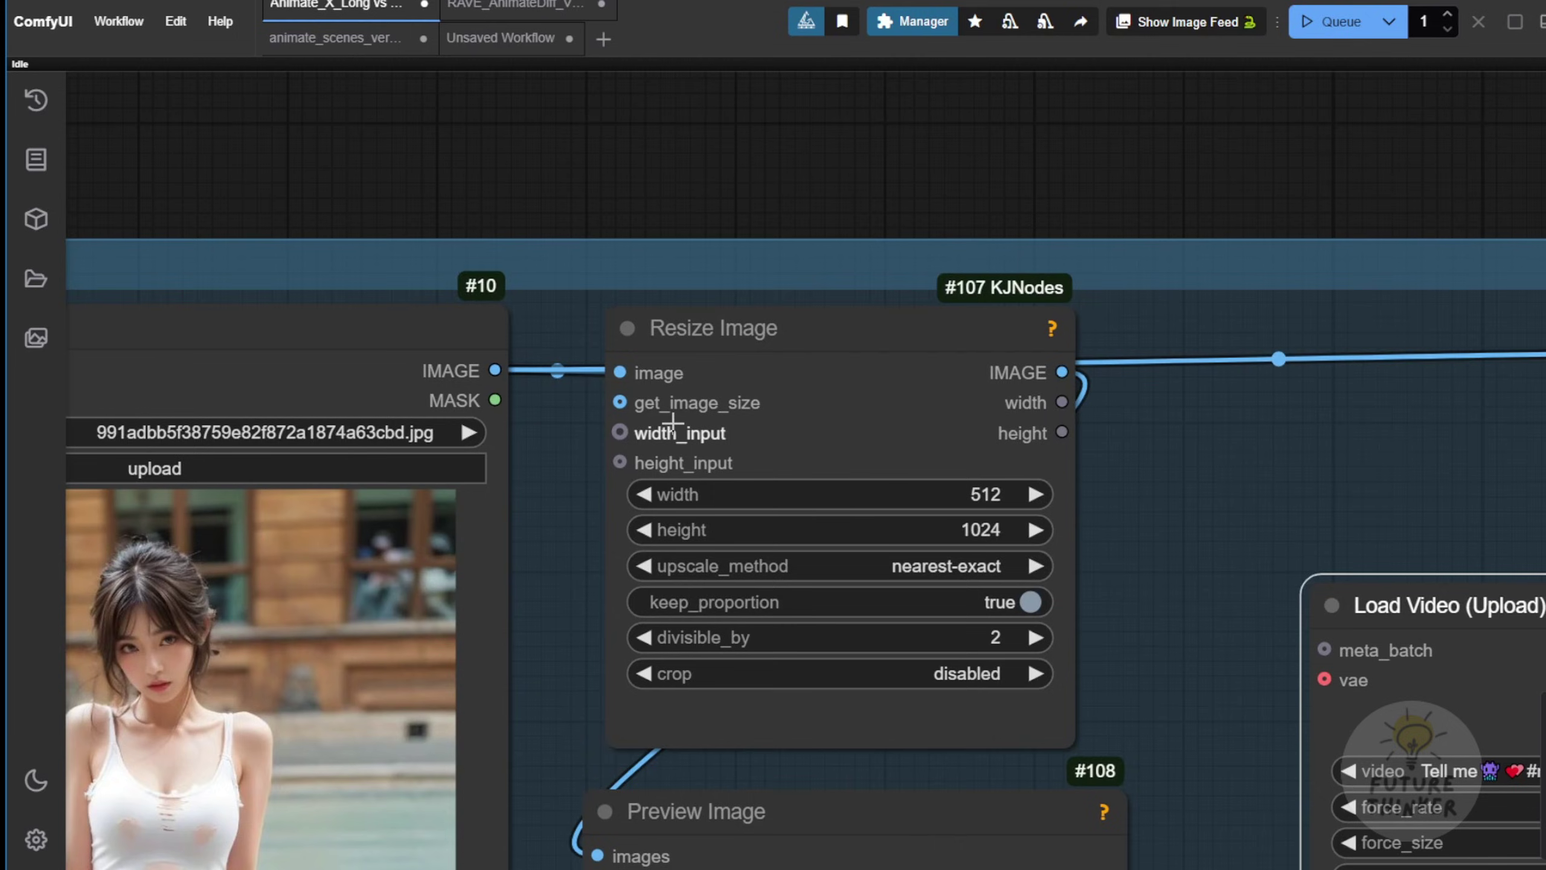
pyautogui.moveTo(767, 323); pyautogui.dragTo(784, 246)
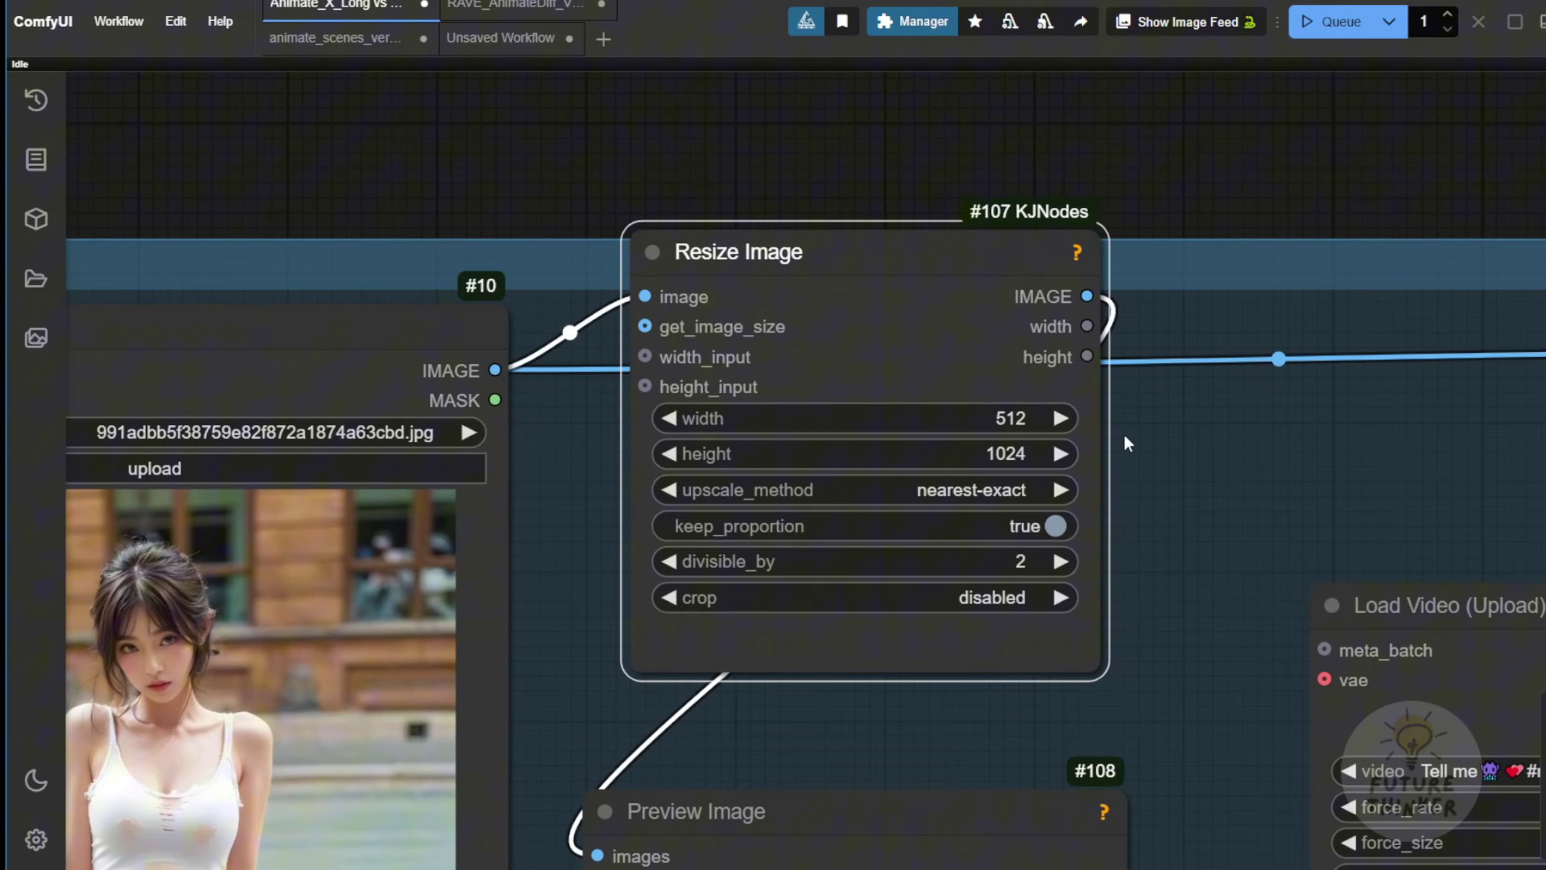
pyautogui.scroll(-8, 1141, 385)
pyautogui.scroll(6, 1266, 177)
pyautogui.hscroll(5, 1266, 176)
pyautogui.scroll(-1, 1143, 309)
pyautogui.moveTo(1143, 309); pyautogui.dragTo(461, 458)
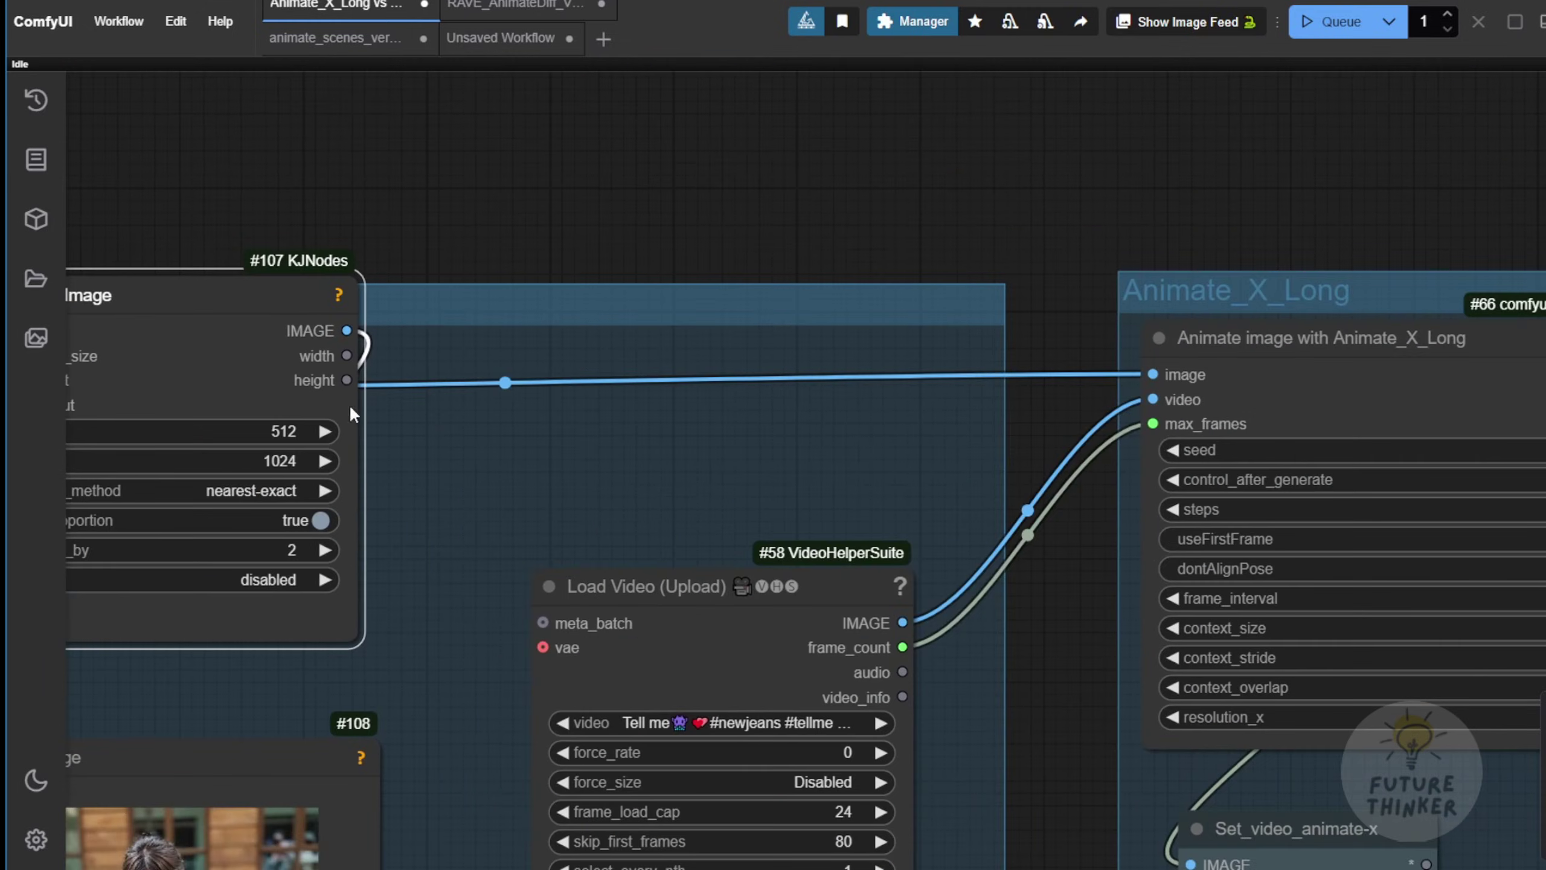
# - Bring the Video Combine node into view and nudge it slightly right beside Animate_X_Long
pyautogui.hscroll(-3, 494, 348)
pyautogui.moveTo(447, 315); pyautogui.dragTo(1252, 359)
pyautogui.moveTo(993, 198); pyautogui.dragTo(968, 192)
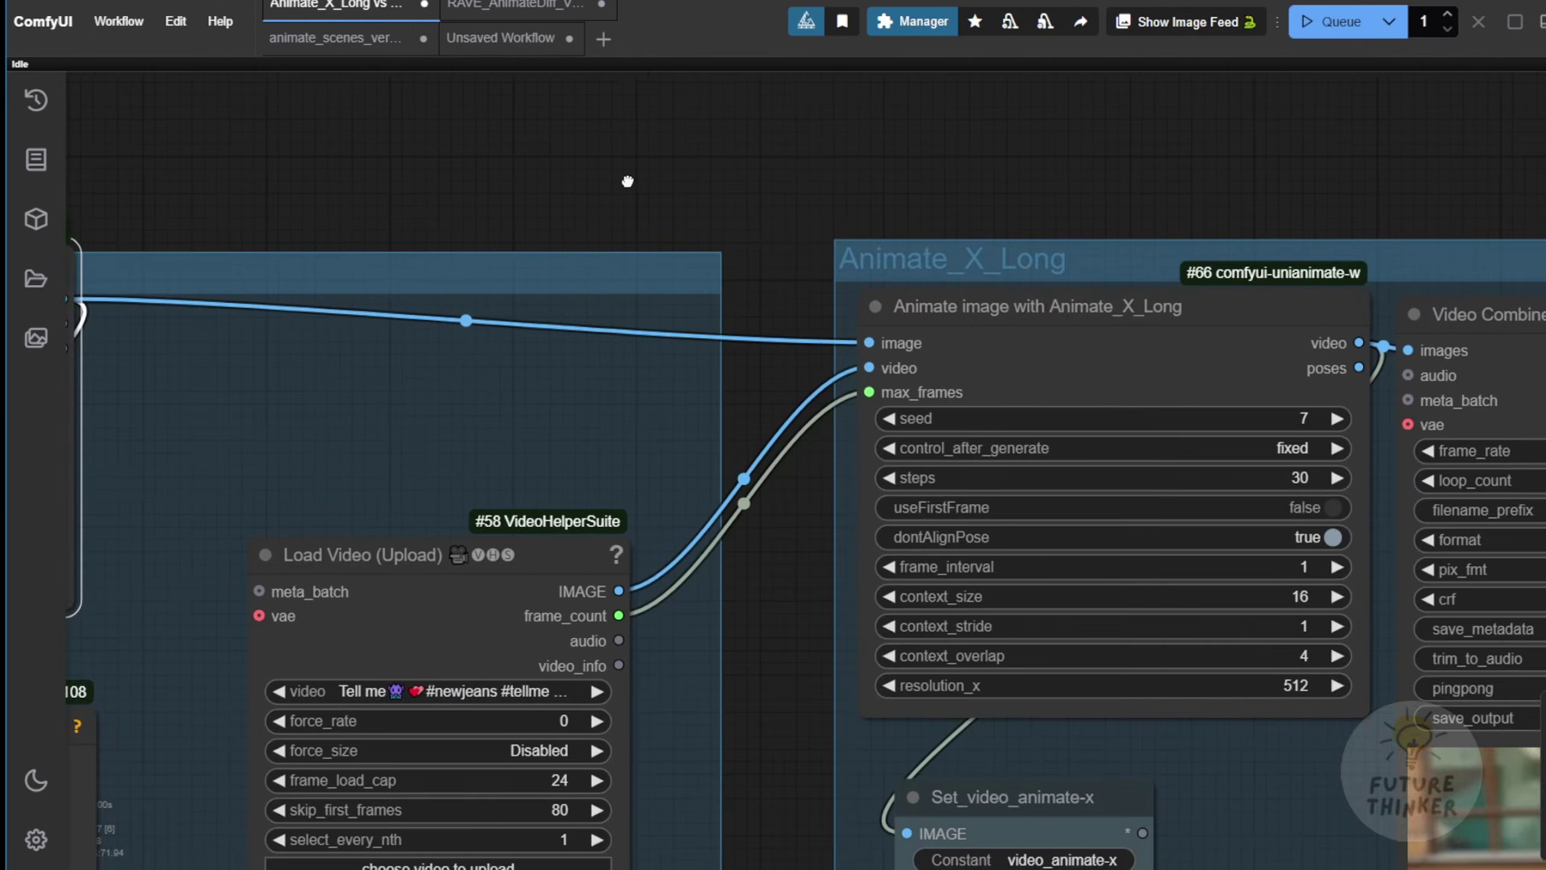
pyautogui.moveTo(628, 180); pyautogui.dragTo(630, 181)
pyautogui.scroll(3, 915, 343)
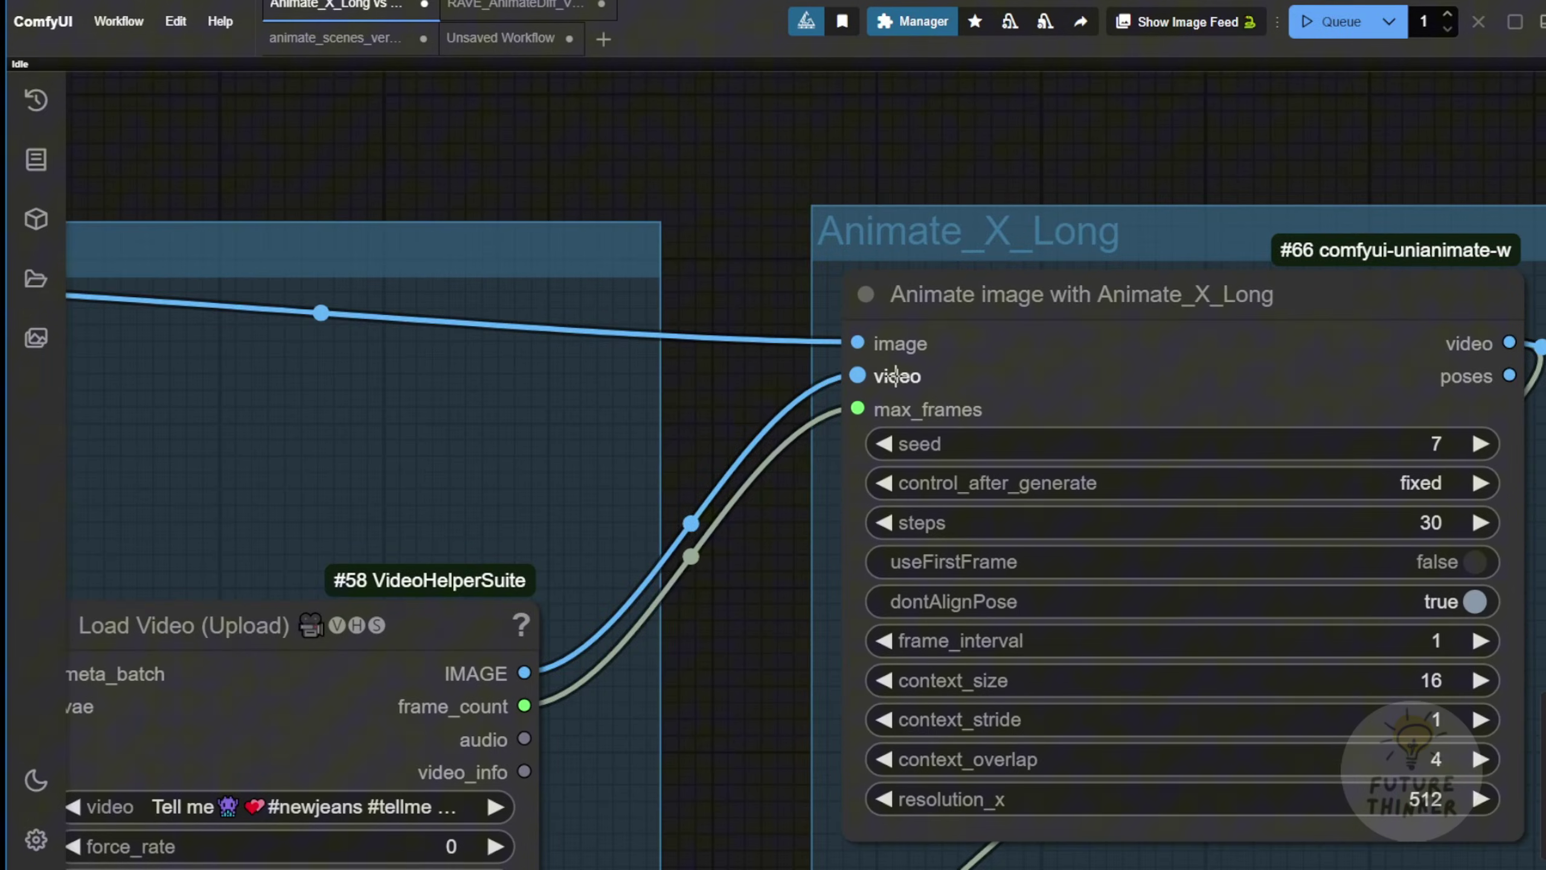
pyautogui.scroll(-1, 780, 408)
pyautogui.moveTo(753, 396); pyautogui.dragTo(595, 366)
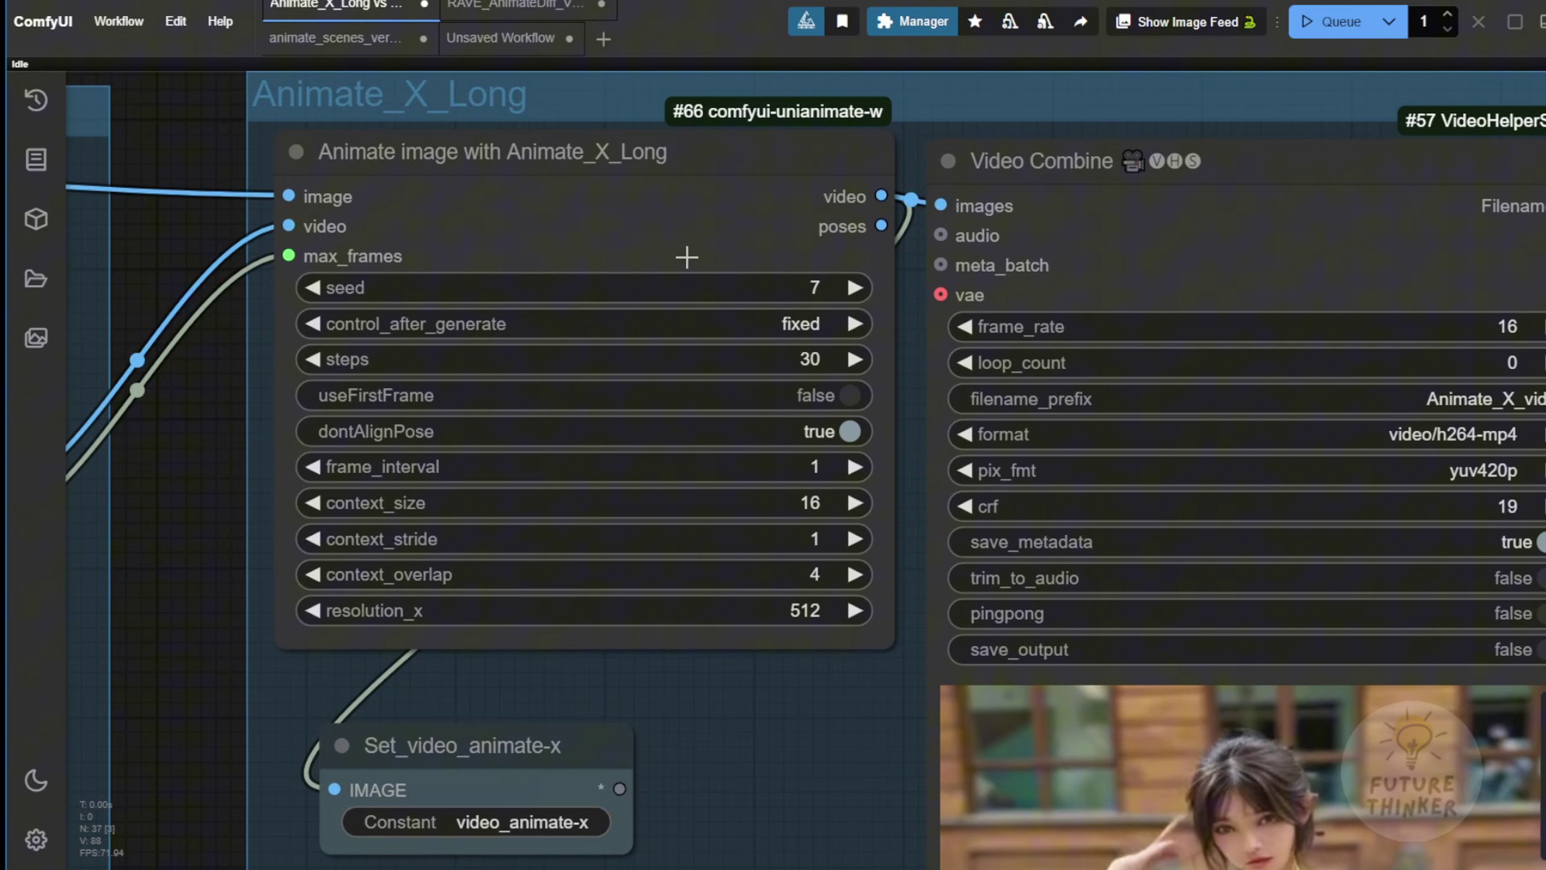
pyautogui.scroll(-3, 682, 263)
pyautogui.moveTo(806, 658); pyautogui.dragTo(552, 603)
pyautogui.moveTo(853, 134); pyautogui.dragTo(903, 128)
# - Zoom in on the Video Combine preview to review the 16 fps h264-mp4 Animate_X_vid output
pyautogui.moveTo(1302, 433); pyautogui.dragTo(1225, 360)
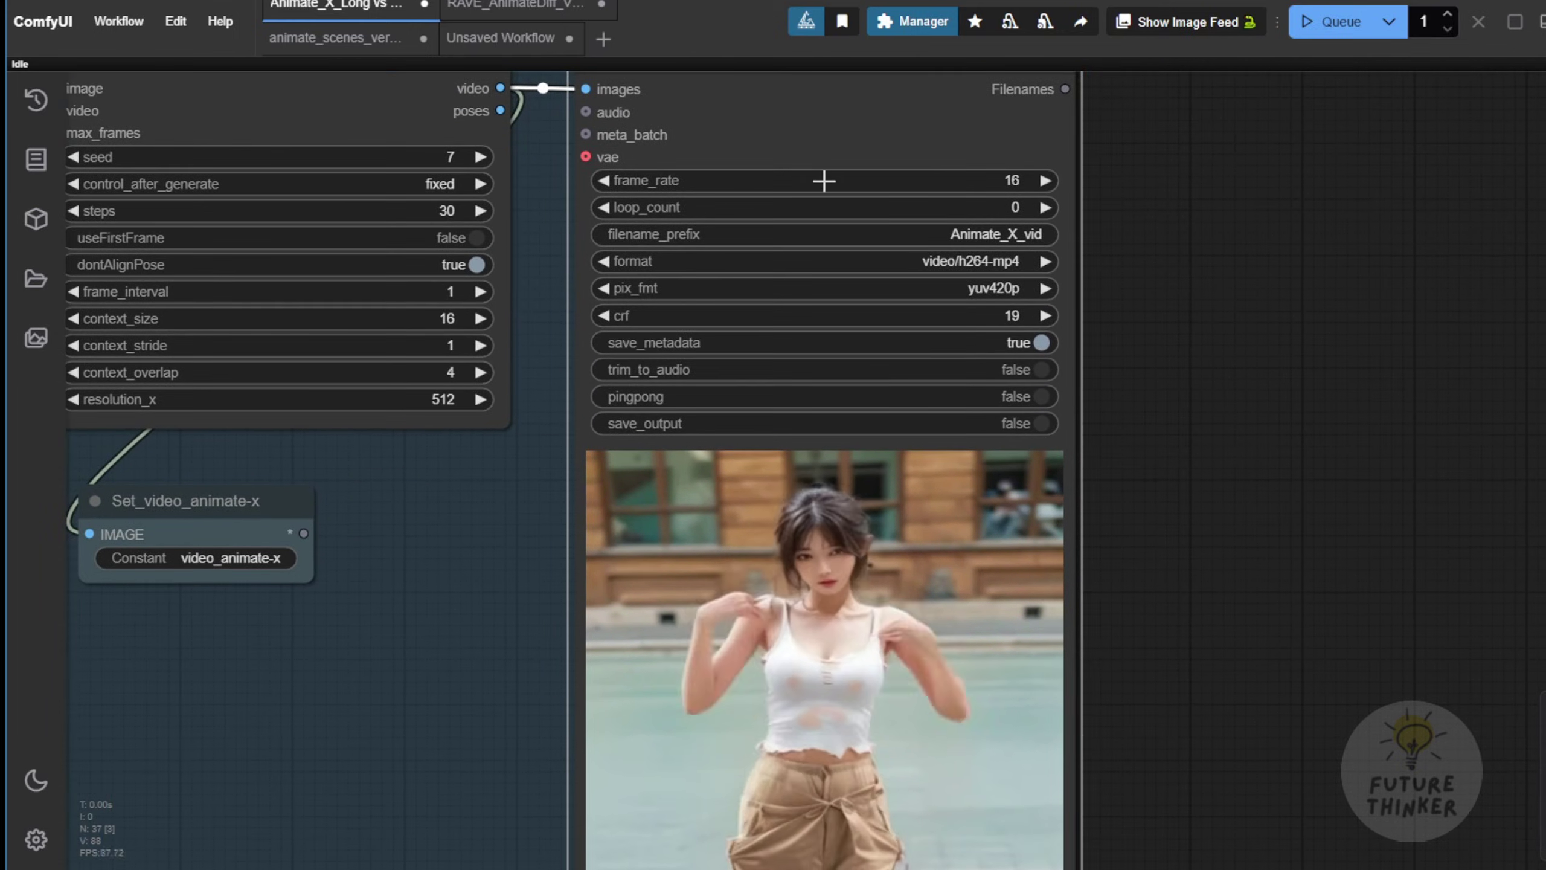
pyautogui.moveTo(398, 510); pyautogui.dragTo(691, 573)
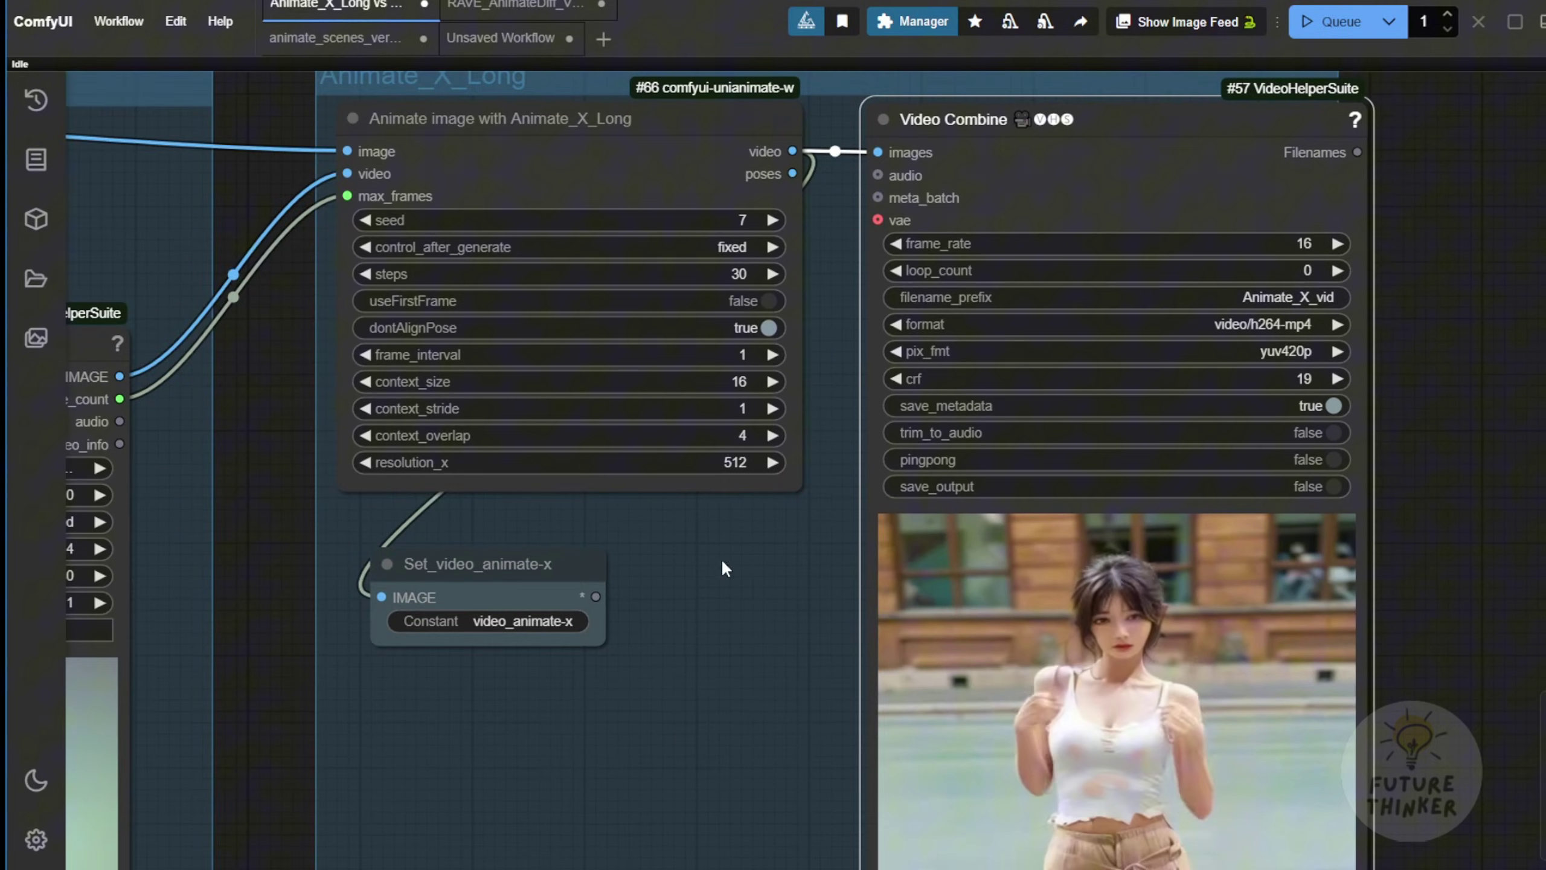
pyautogui.scroll(2, 1132, 249)
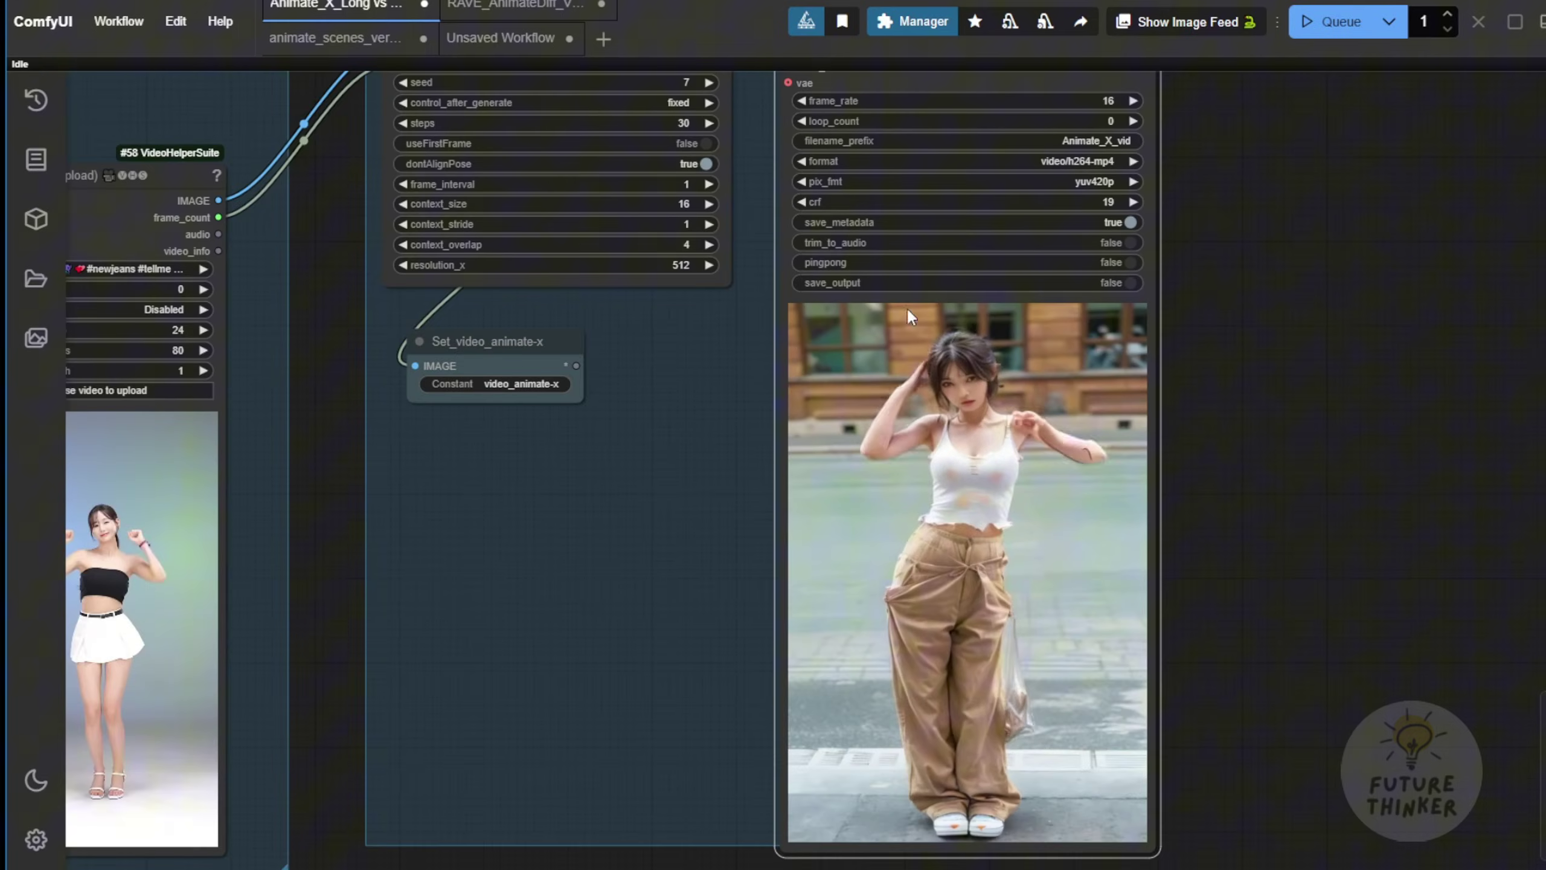
pyautogui.scroll(2, 1036, 442)
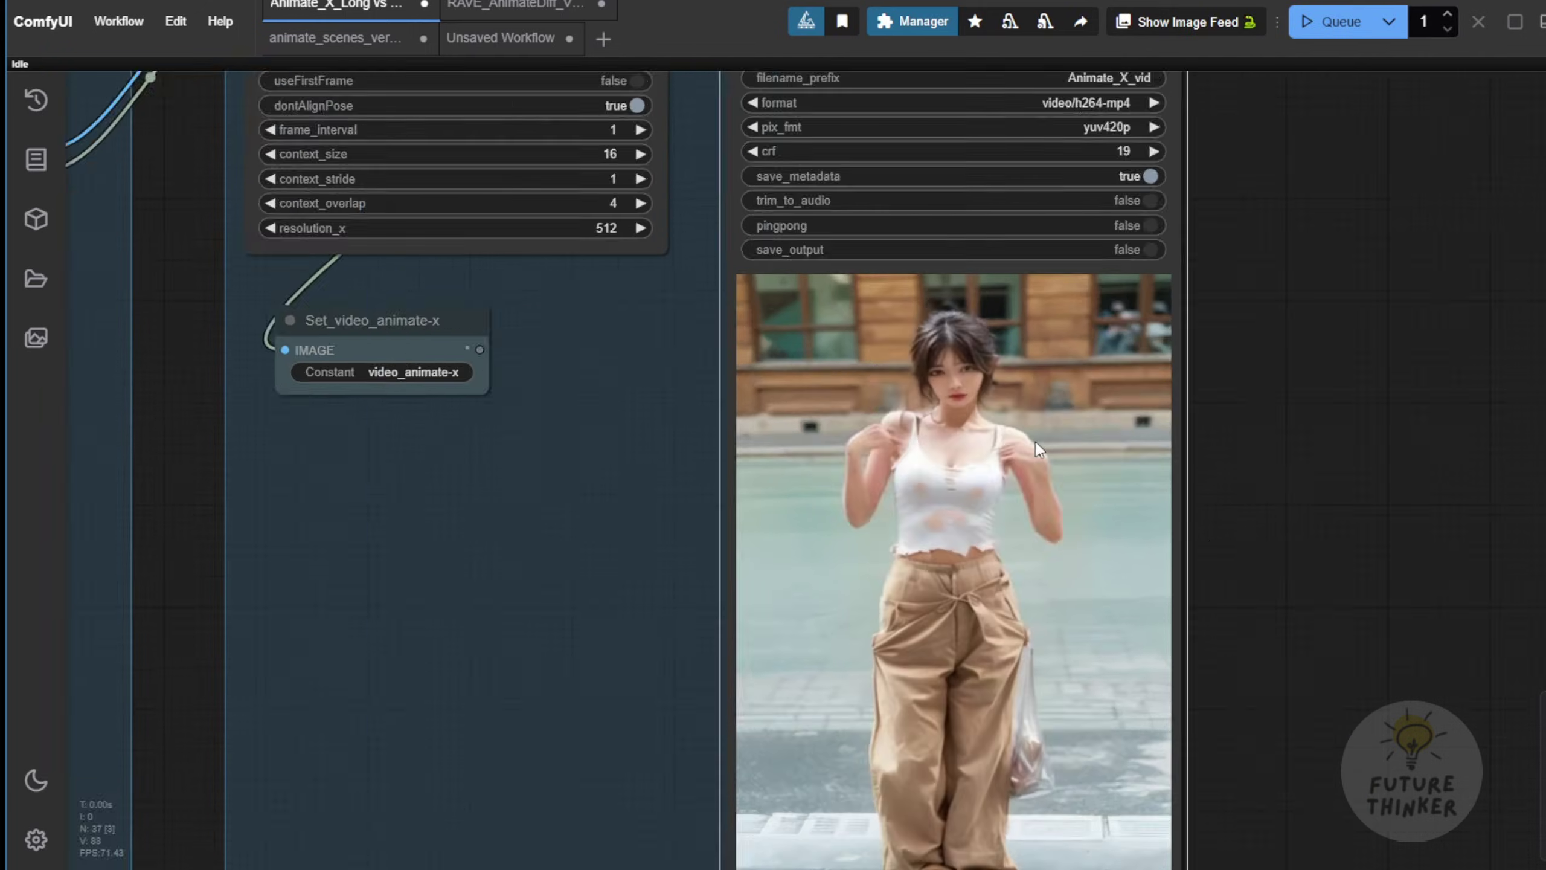
pyautogui.scroll(-1, 1025, 425)
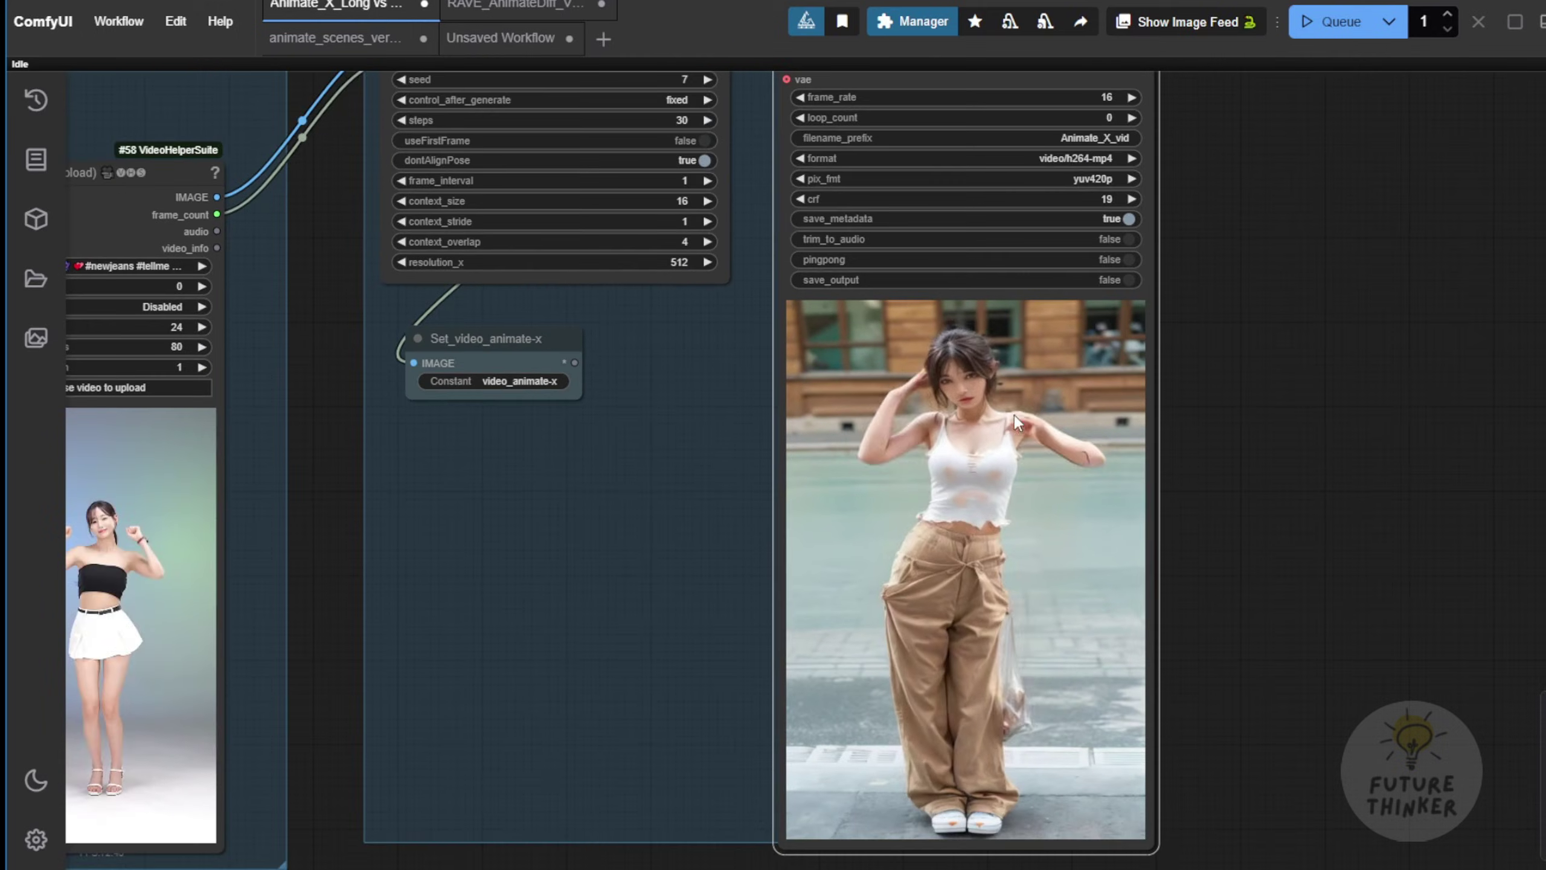
pyautogui.moveTo(1278, 435); pyautogui.dragTo(1083, 437)
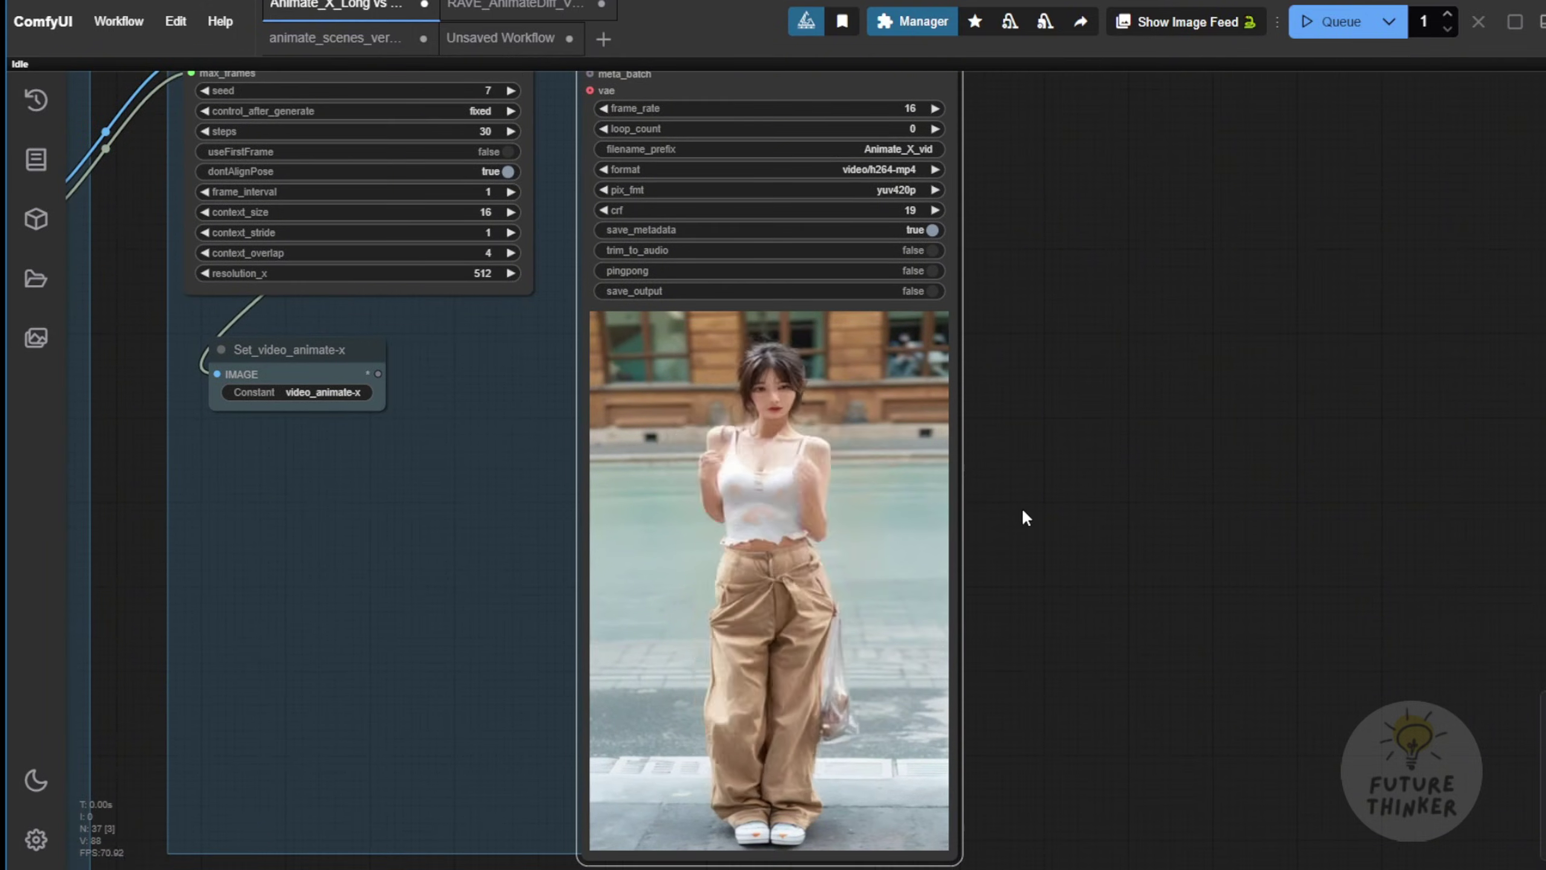
pyautogui.scroll(-2, 1029, 500)
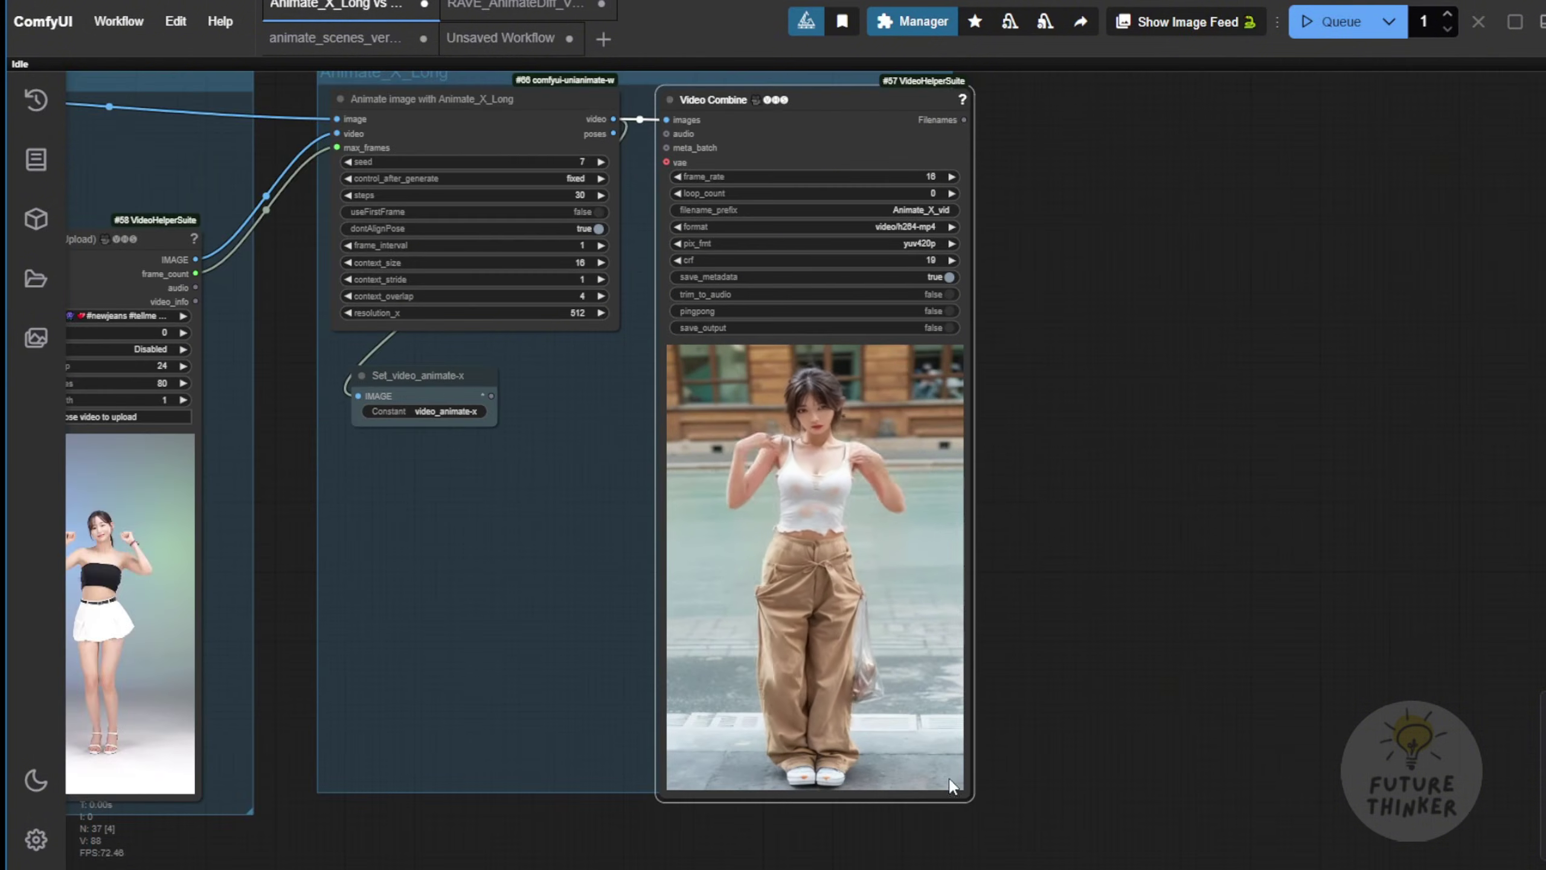
# - Shrink the Video Combine node from its corner and lower it slightly
pyautogui.moveTo(968, 795); pyautogui.dragTo(945, 760)
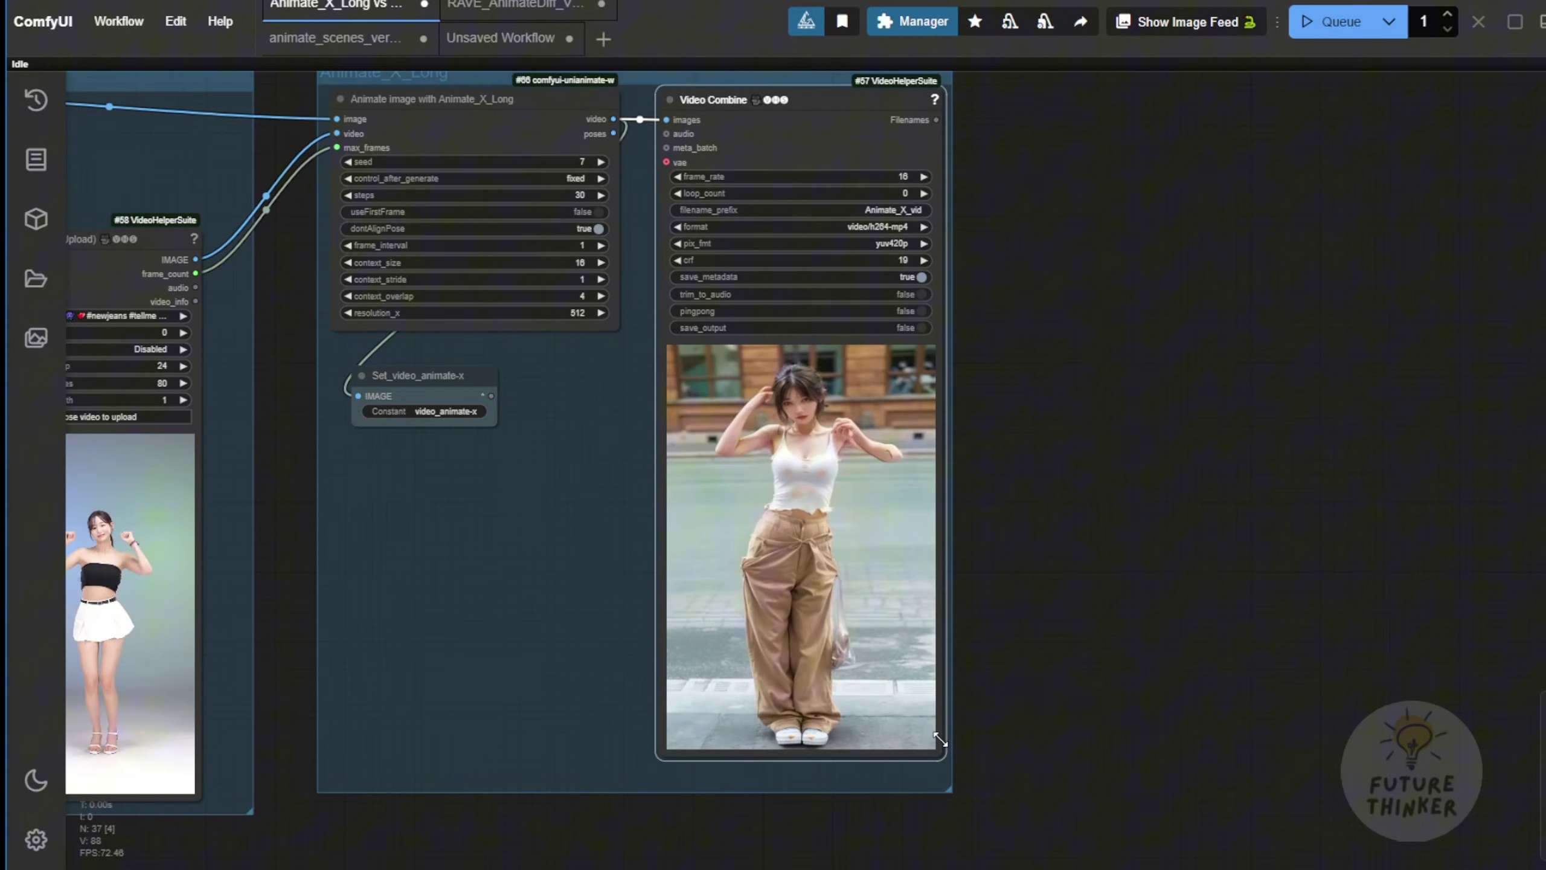
pyautogui.scroll(1, 956, 544)
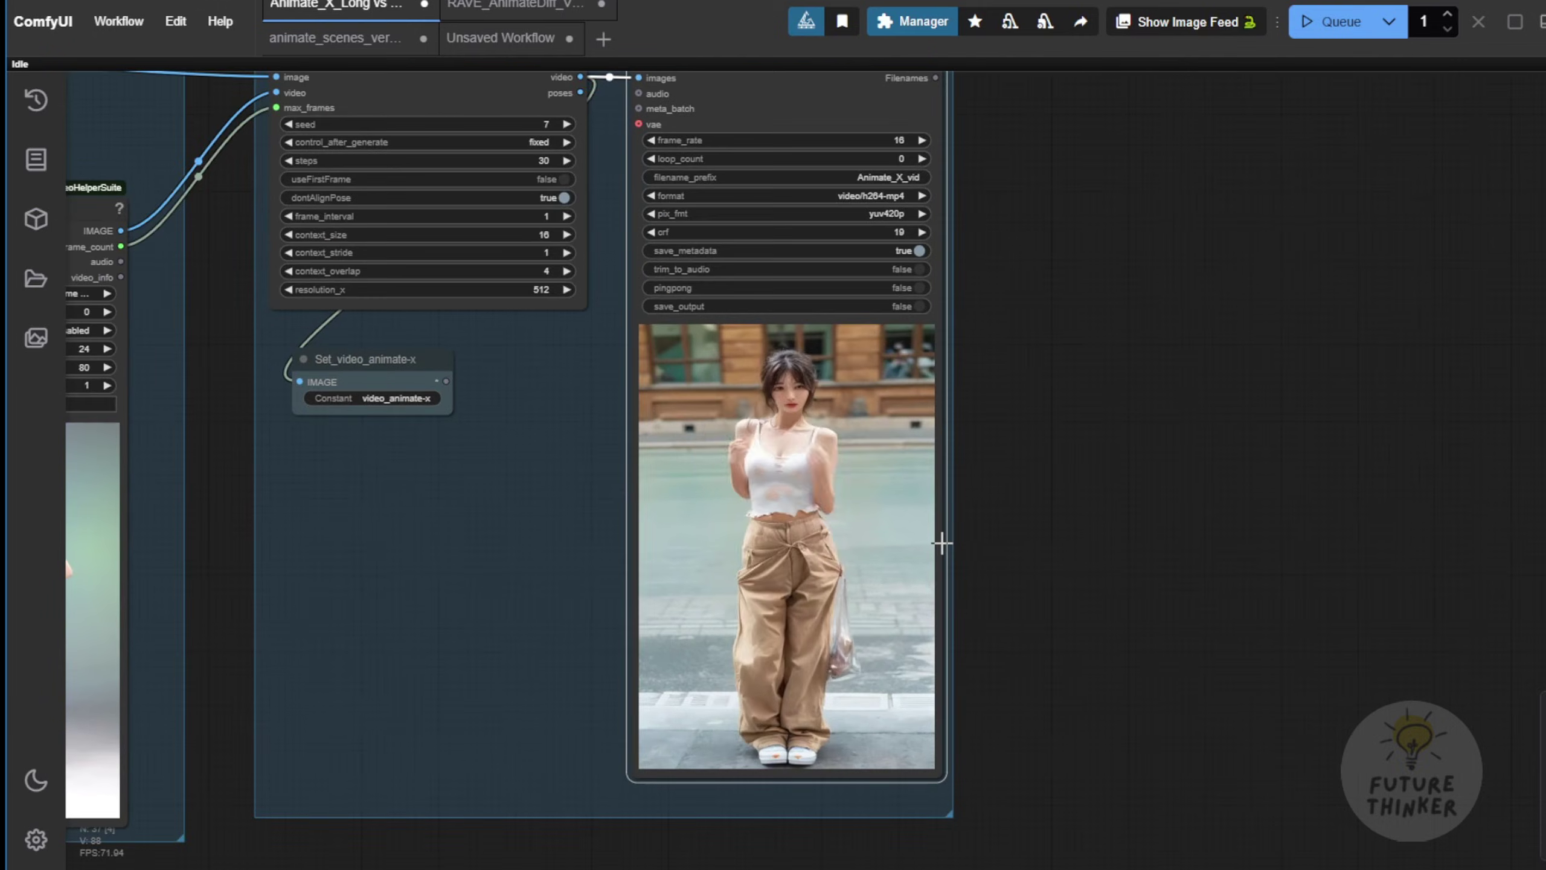
pyautogui.scroll(1, 1021, 418)
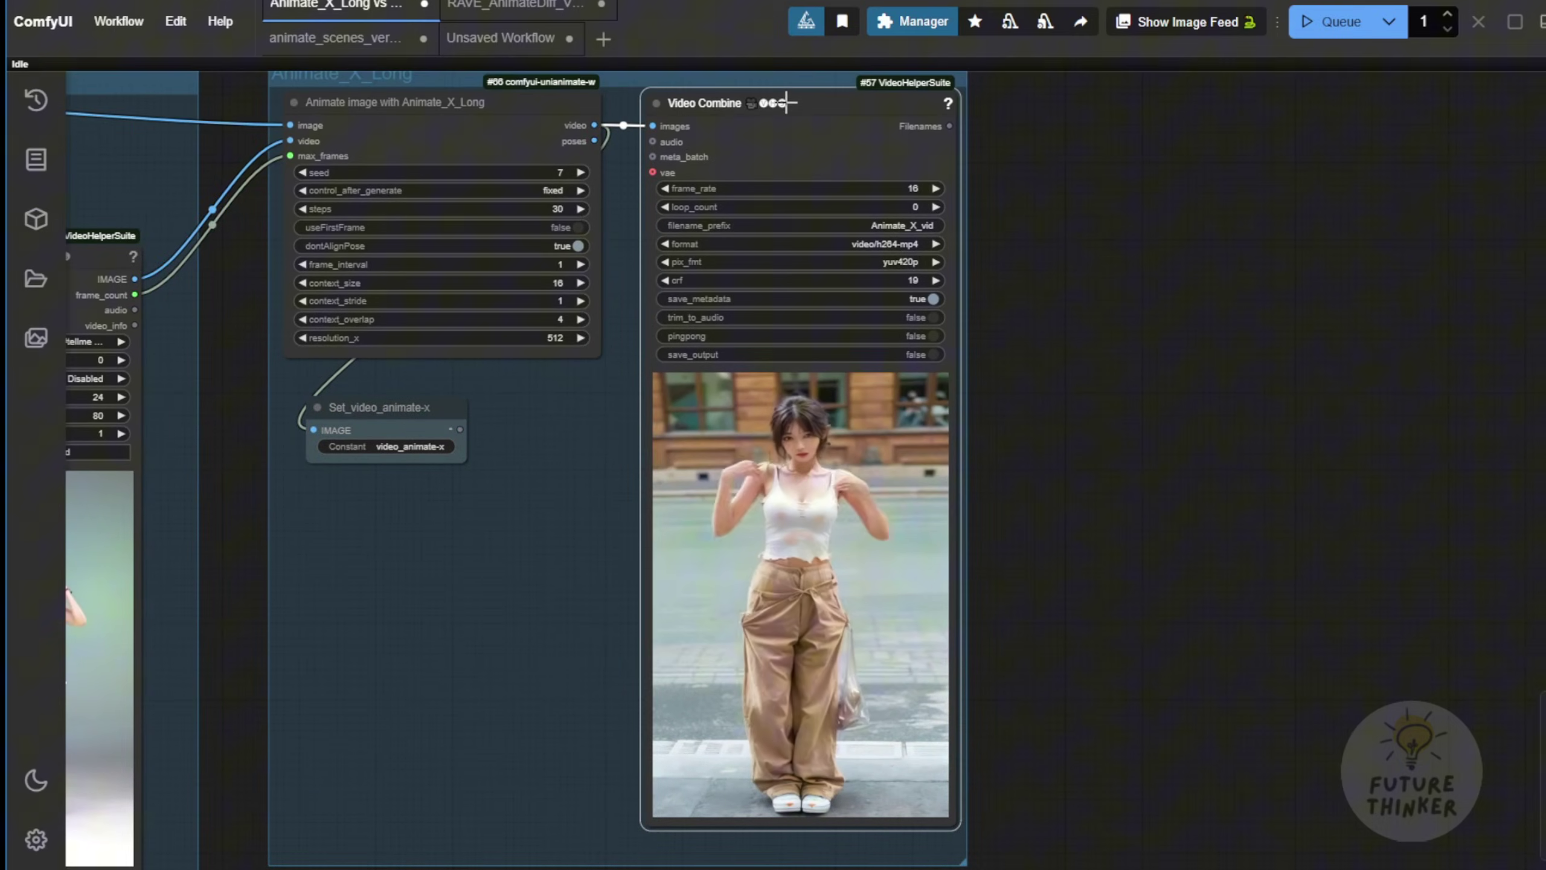
pyautogui.moveTo(769, 103); pyautogui.dragTo(767, 124)
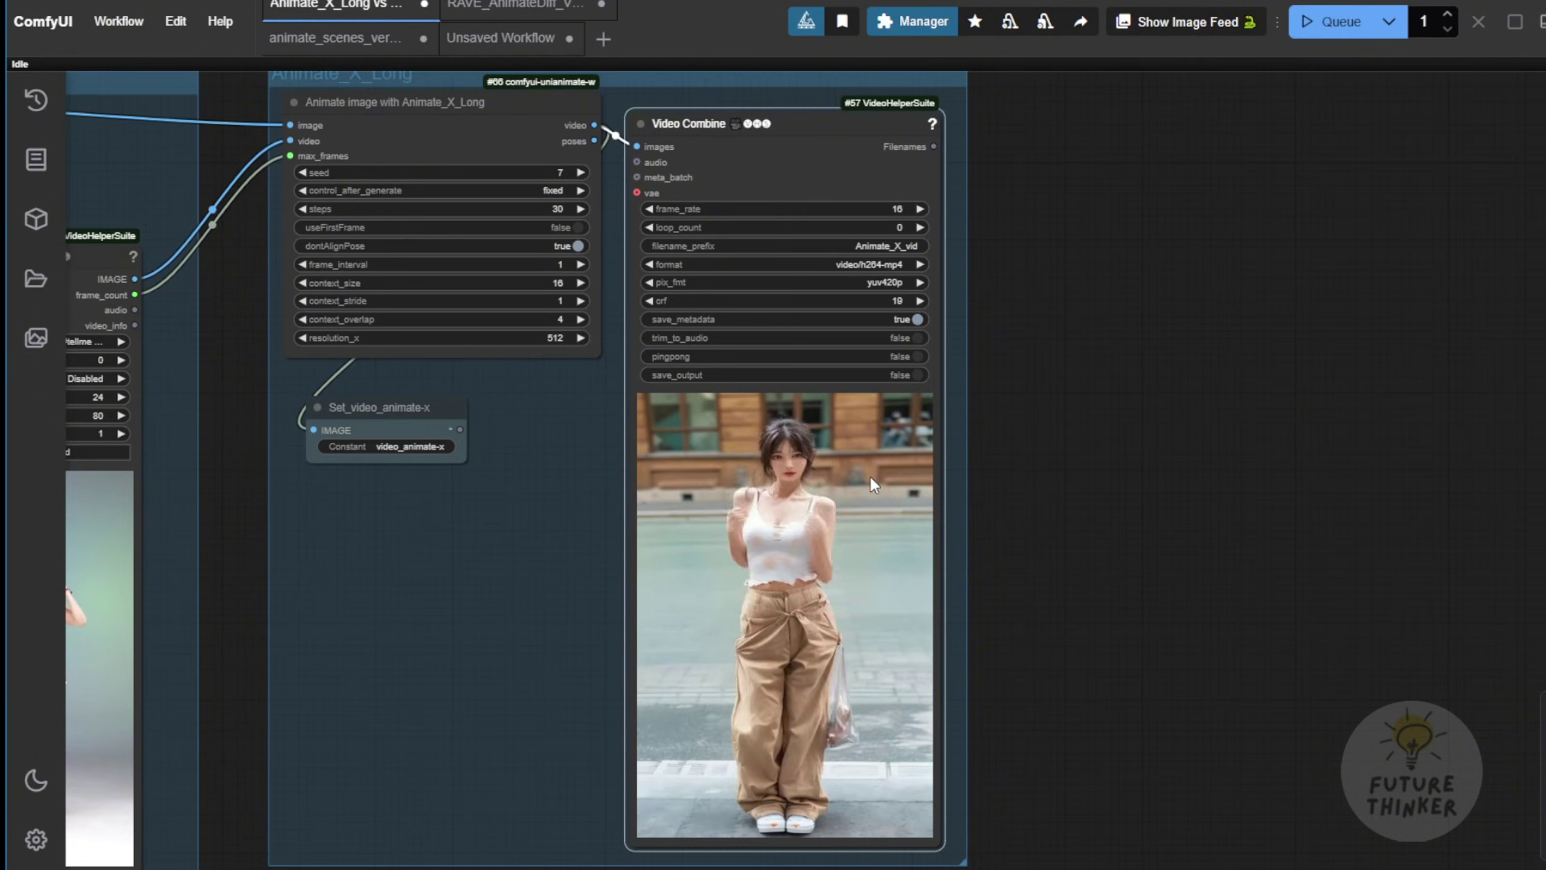
# - Shift the Set_video_animate-x node to the right beside the output video
pyautogui.scroll(10, 788, 515)
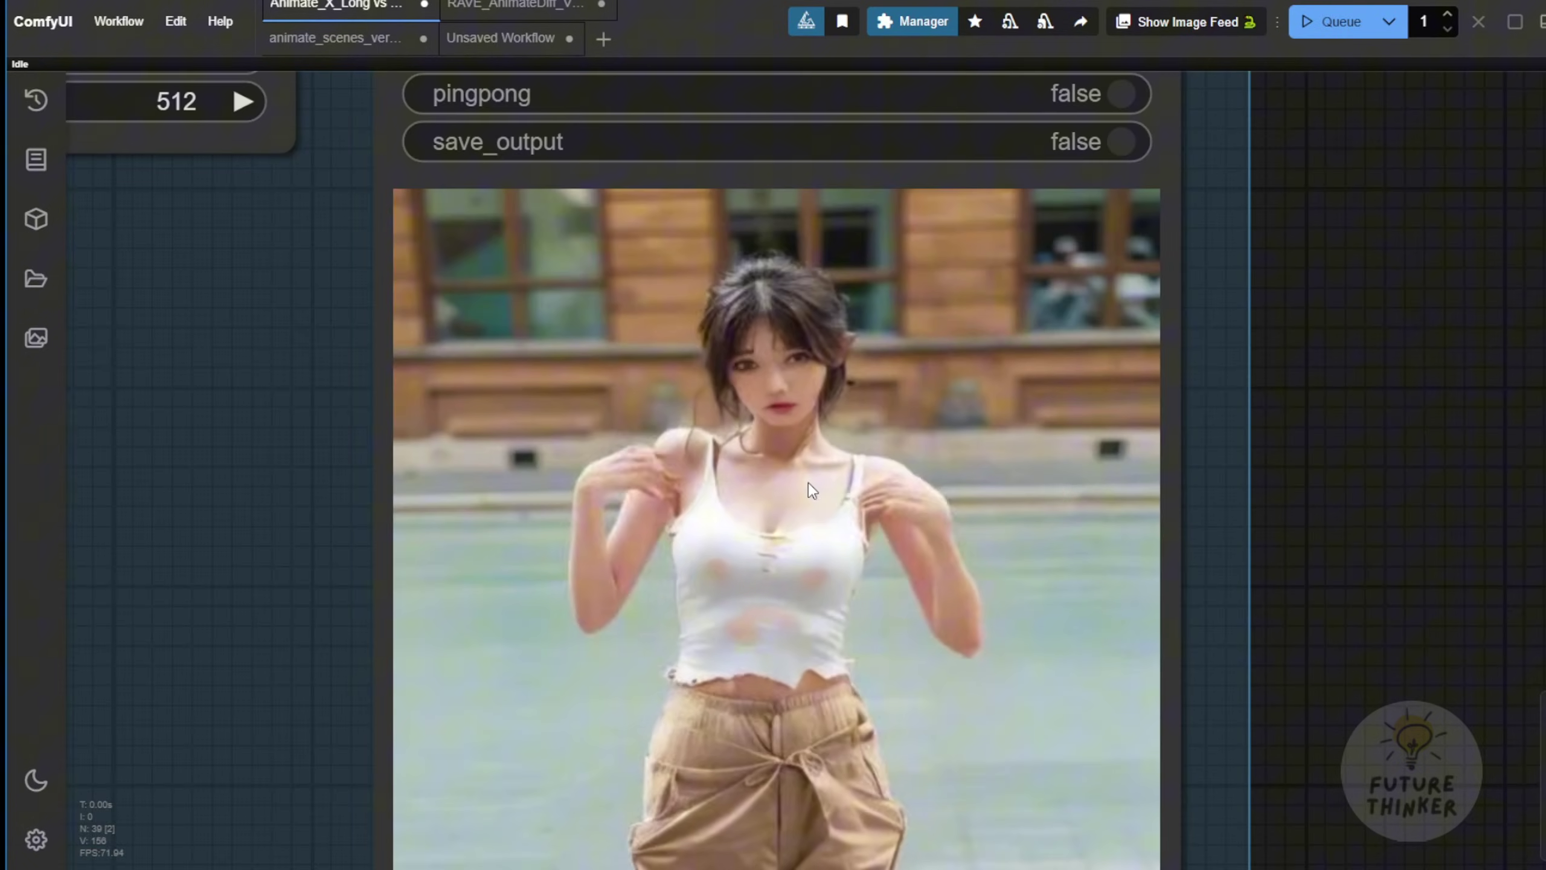
pyautogui.scroll(-5, 753, 519)
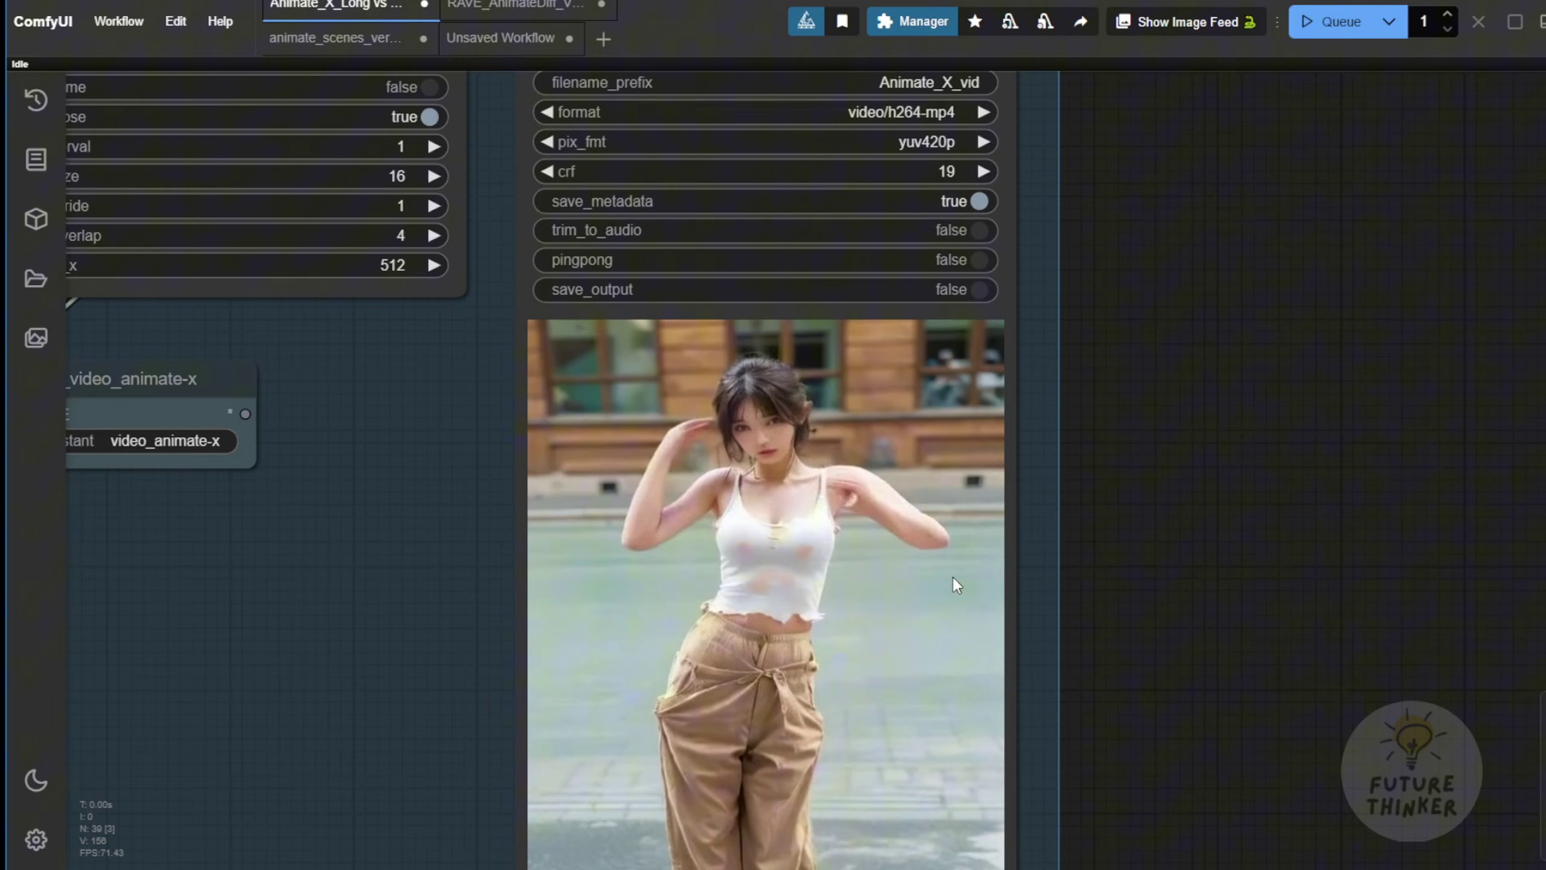
pyautogui.scroll(-2, 952, 577)
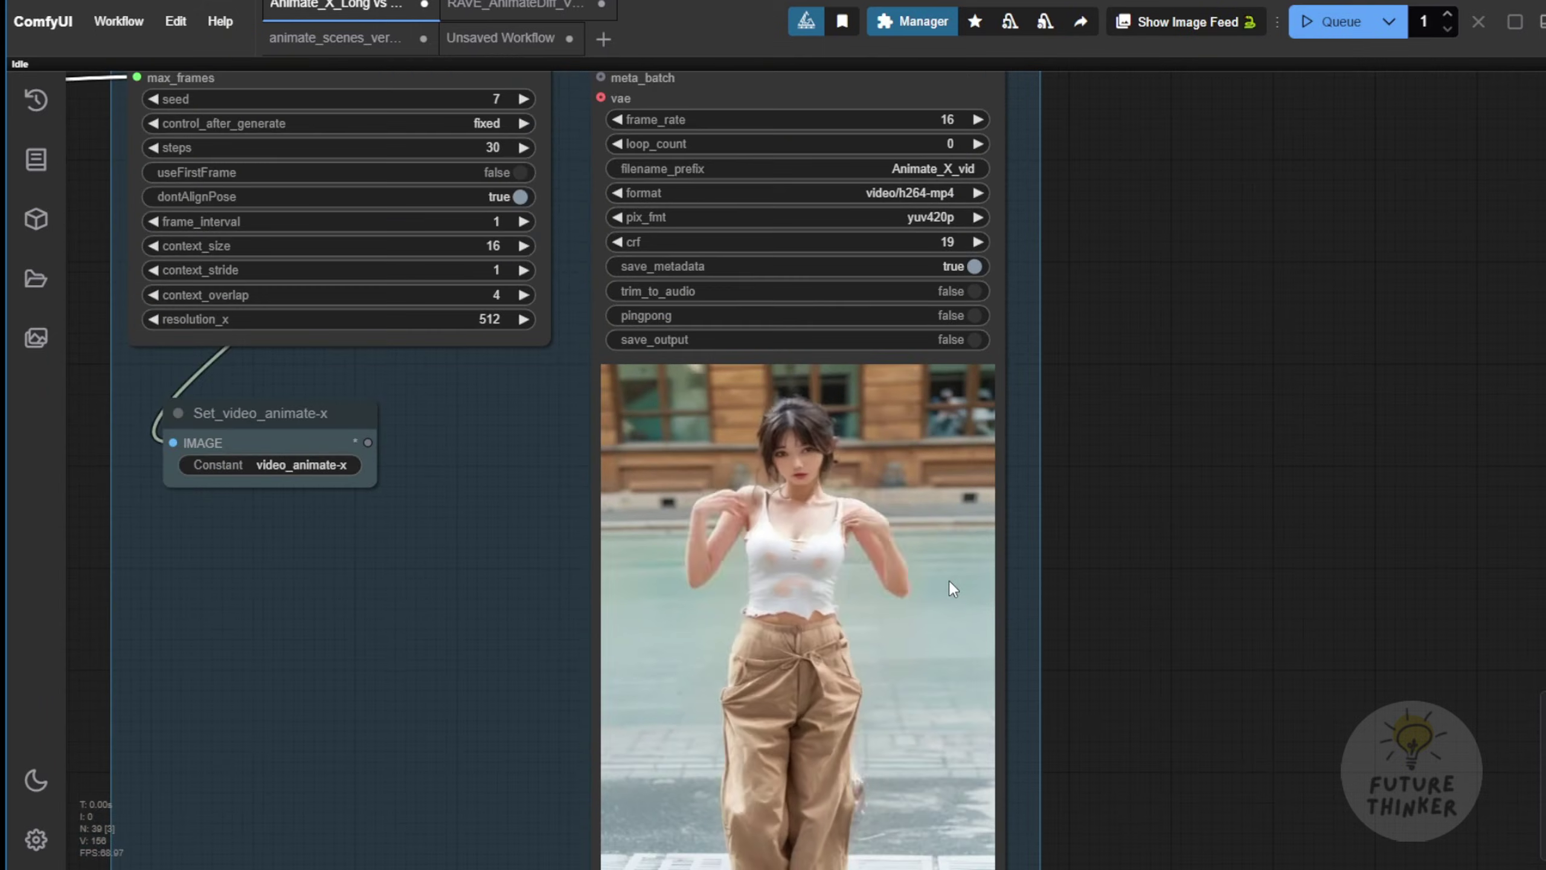
pyautogui.scroll(1, 951, 584)
pyautogui.moveTo(1180, 563); pyautogui.dragTo(1182, 420)
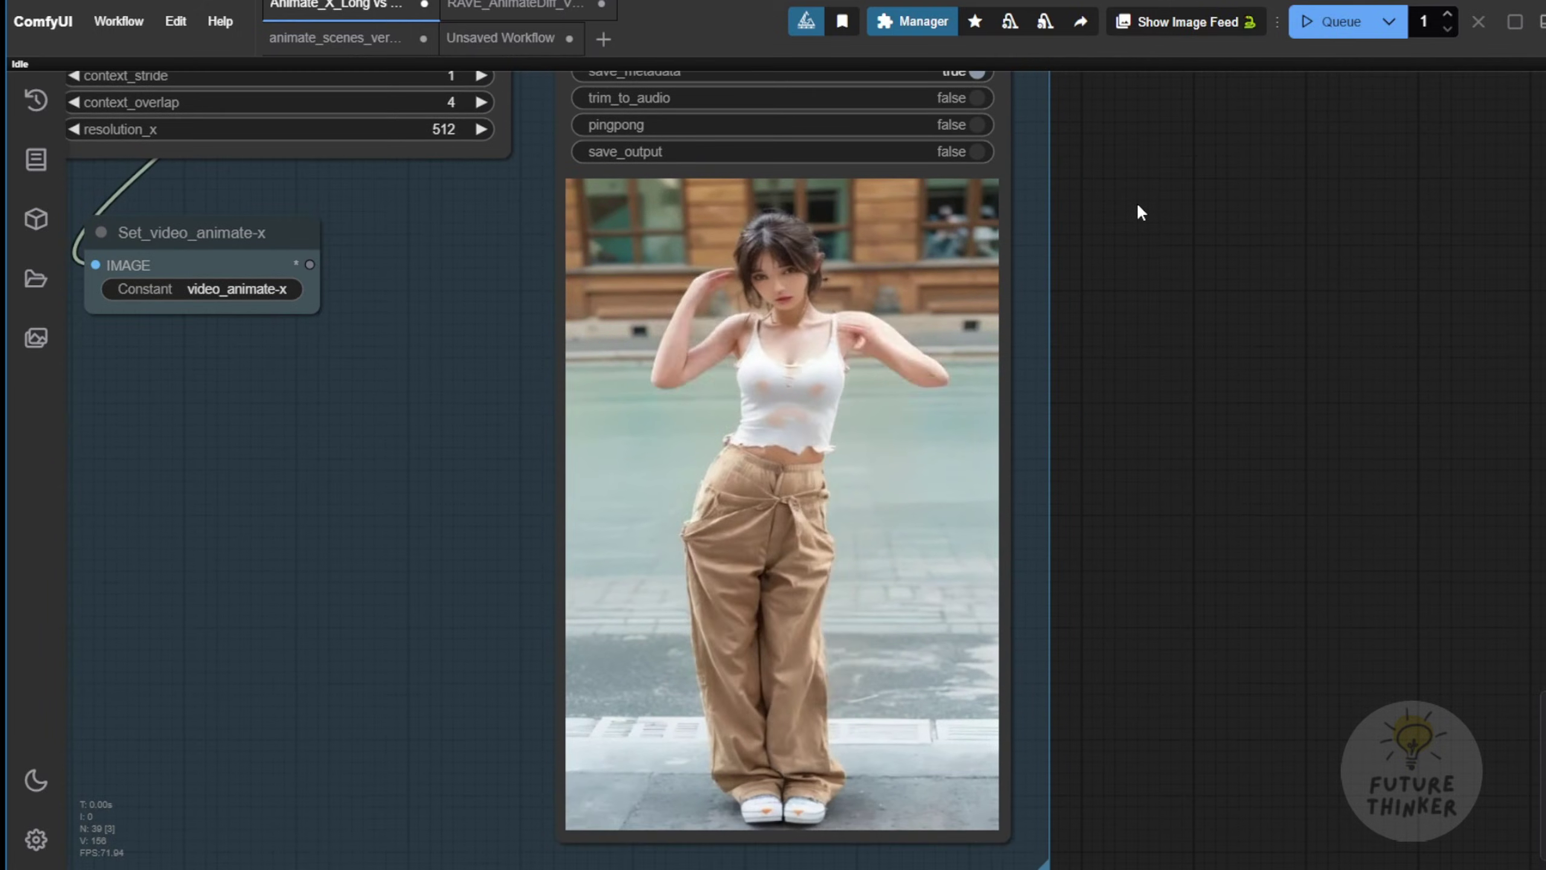
pyautogui.moveTo(234, 246); pyautogui.dragTo(363, 240)
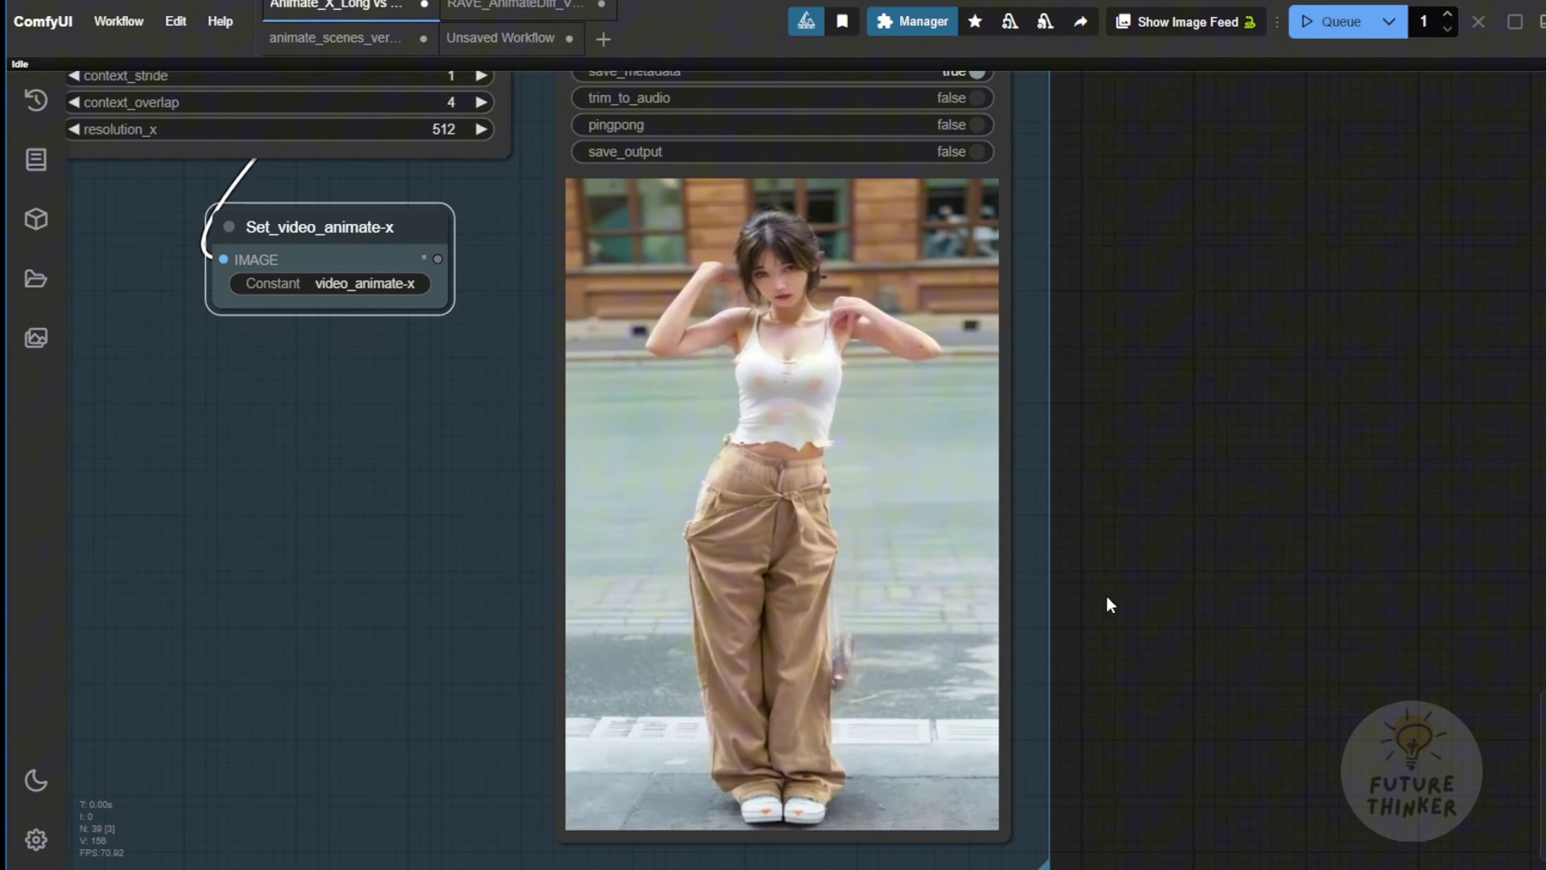
pyautogui.scroll(-8, 1079, 521)
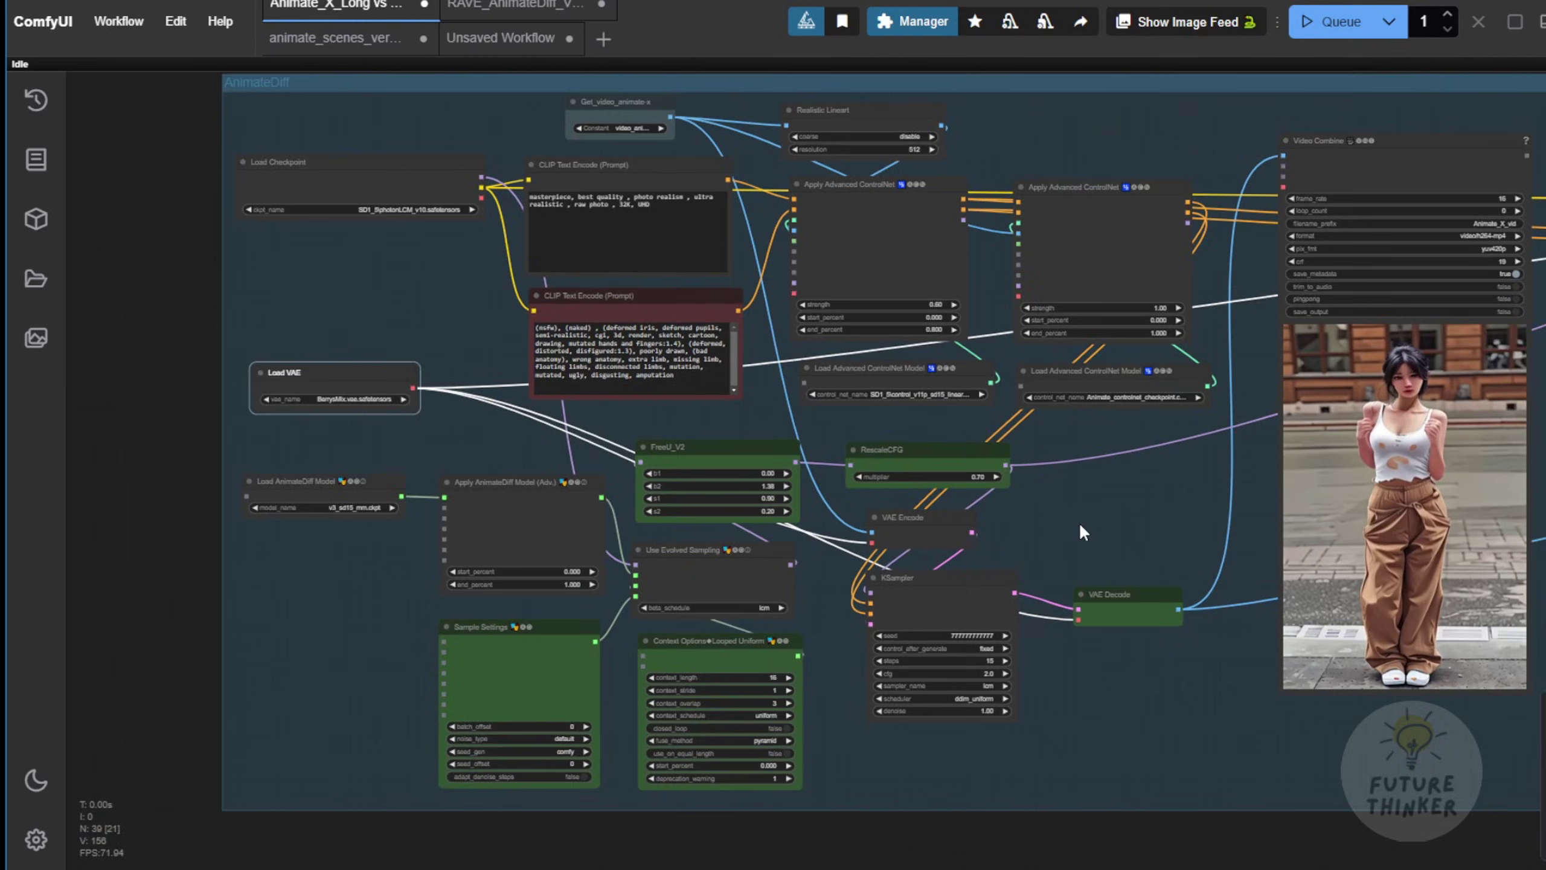
pyautogui.moveTo(1079, 521); pyautogui.dragTo(988, 514)
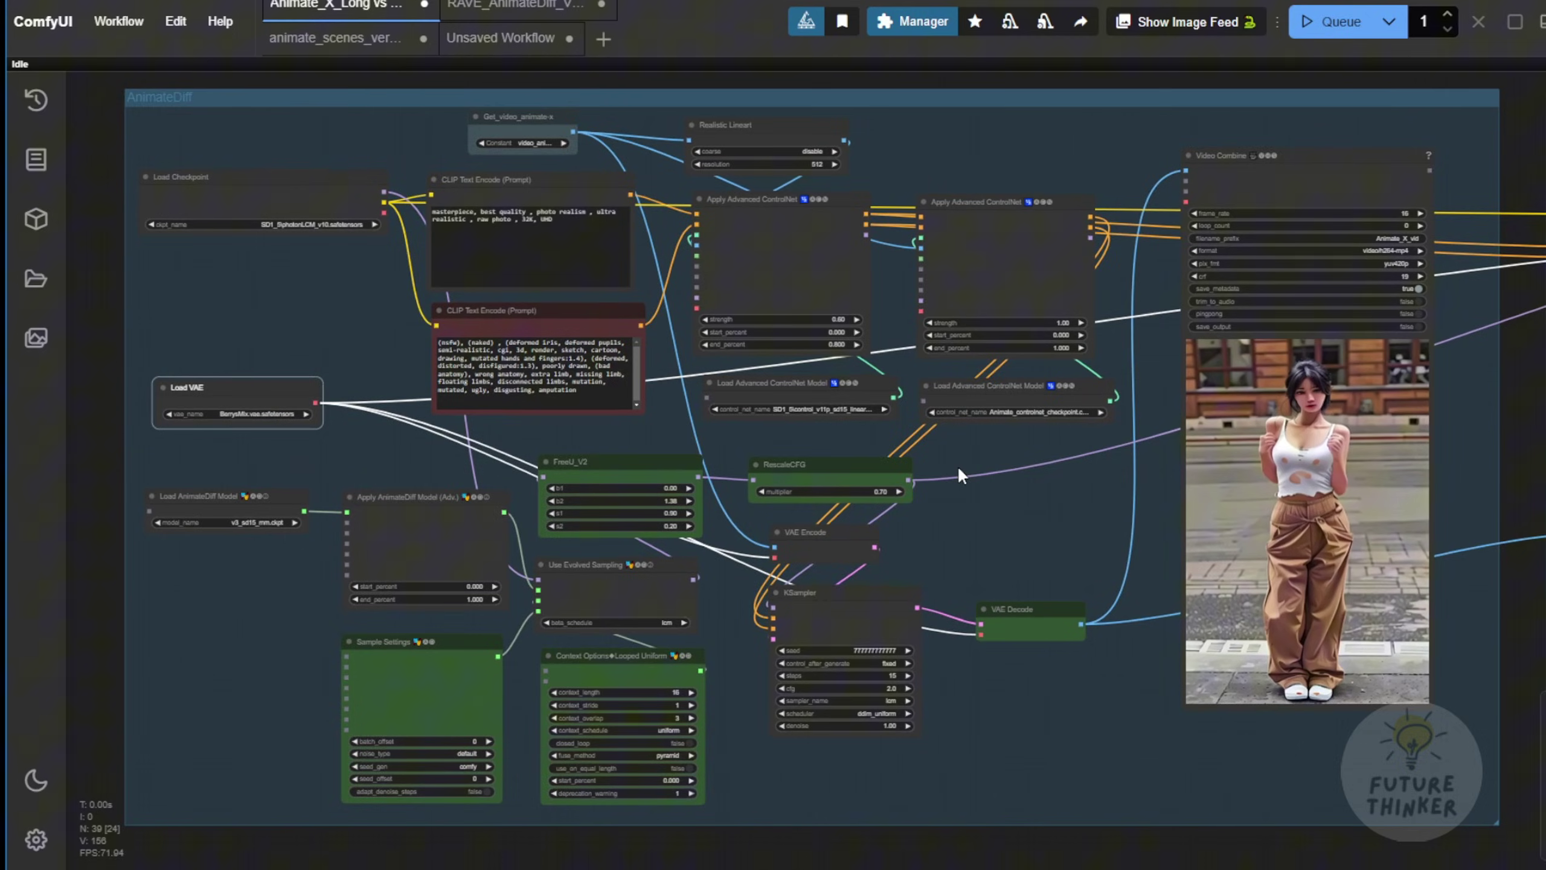
# - Switch to the RAVE_AnimateDiff_V2V workflow and look over its DETAILER group nodes
pyautogui.click(515, 6)
pyautogui.scroll(-4, 506, 157)
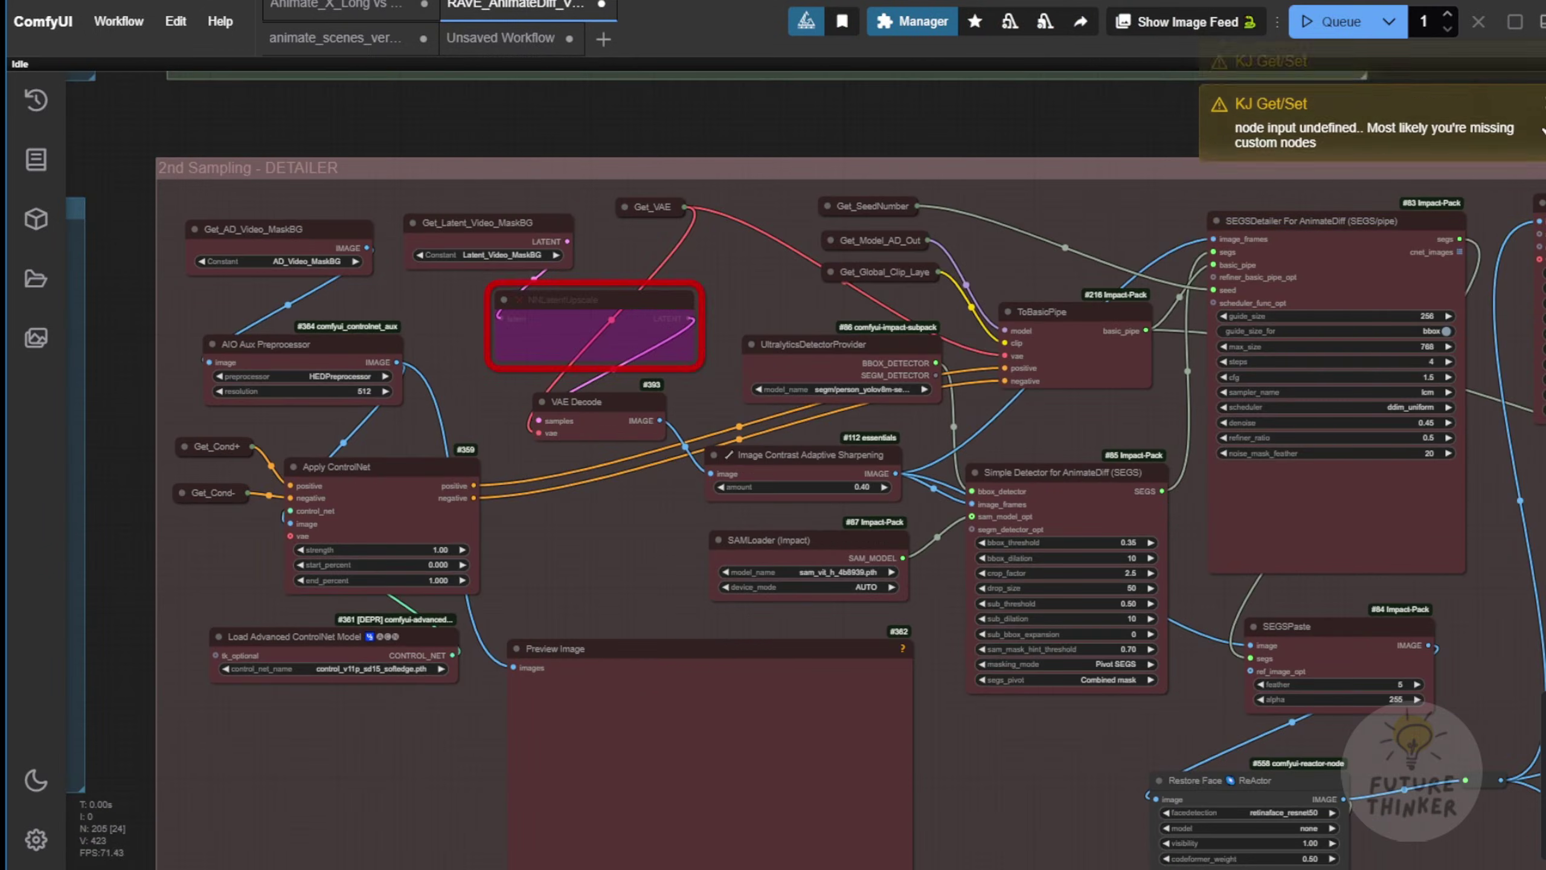
pyautogui.scroll(4, 687, 333)
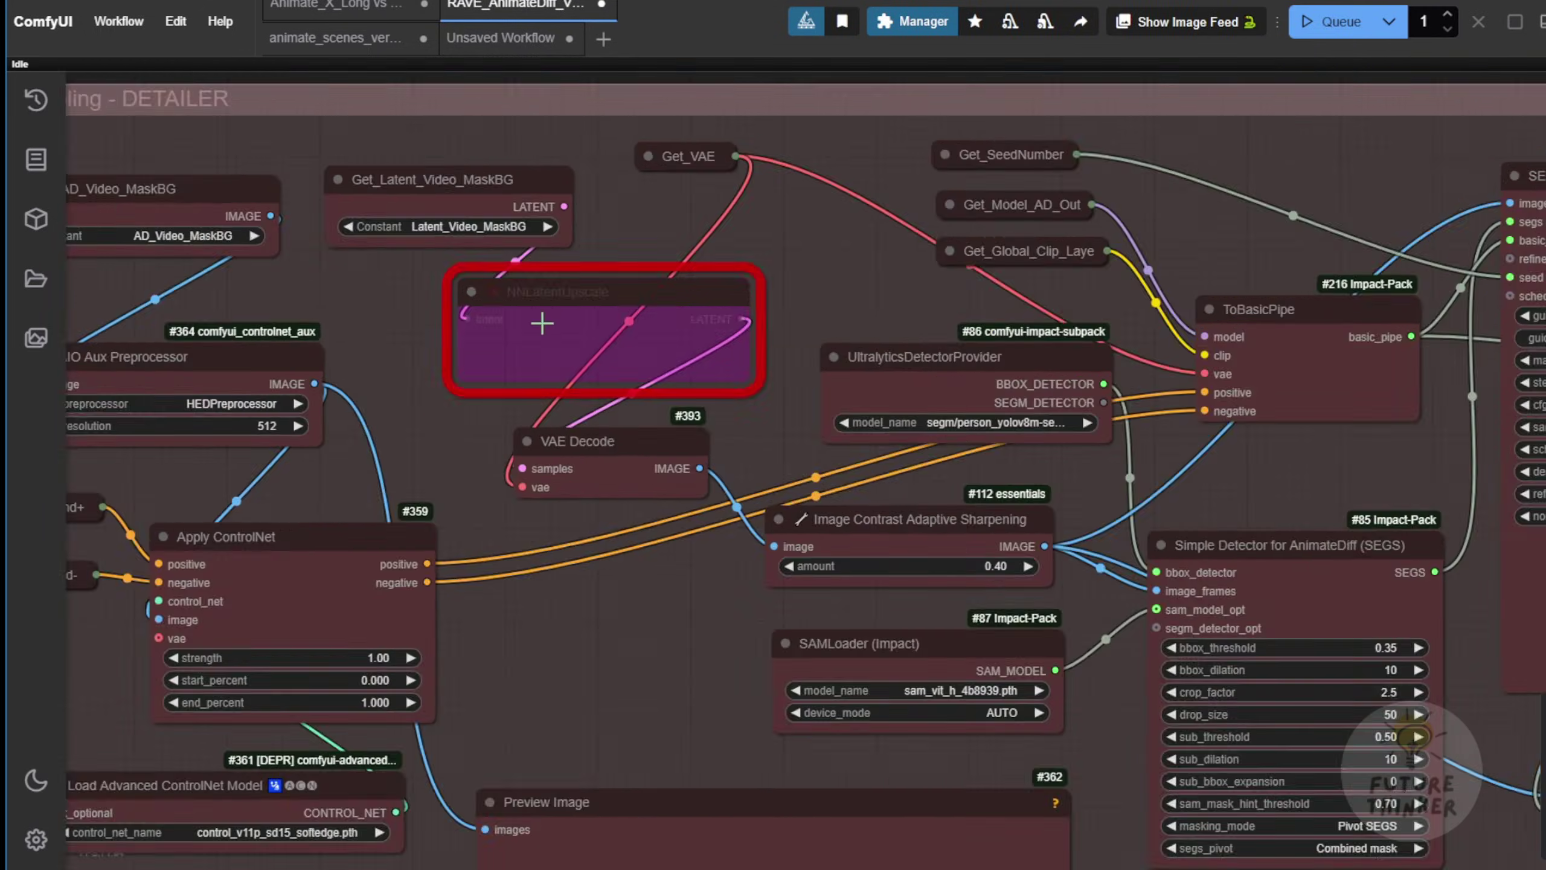
pyautogui.scroll(-10, 380, 415)
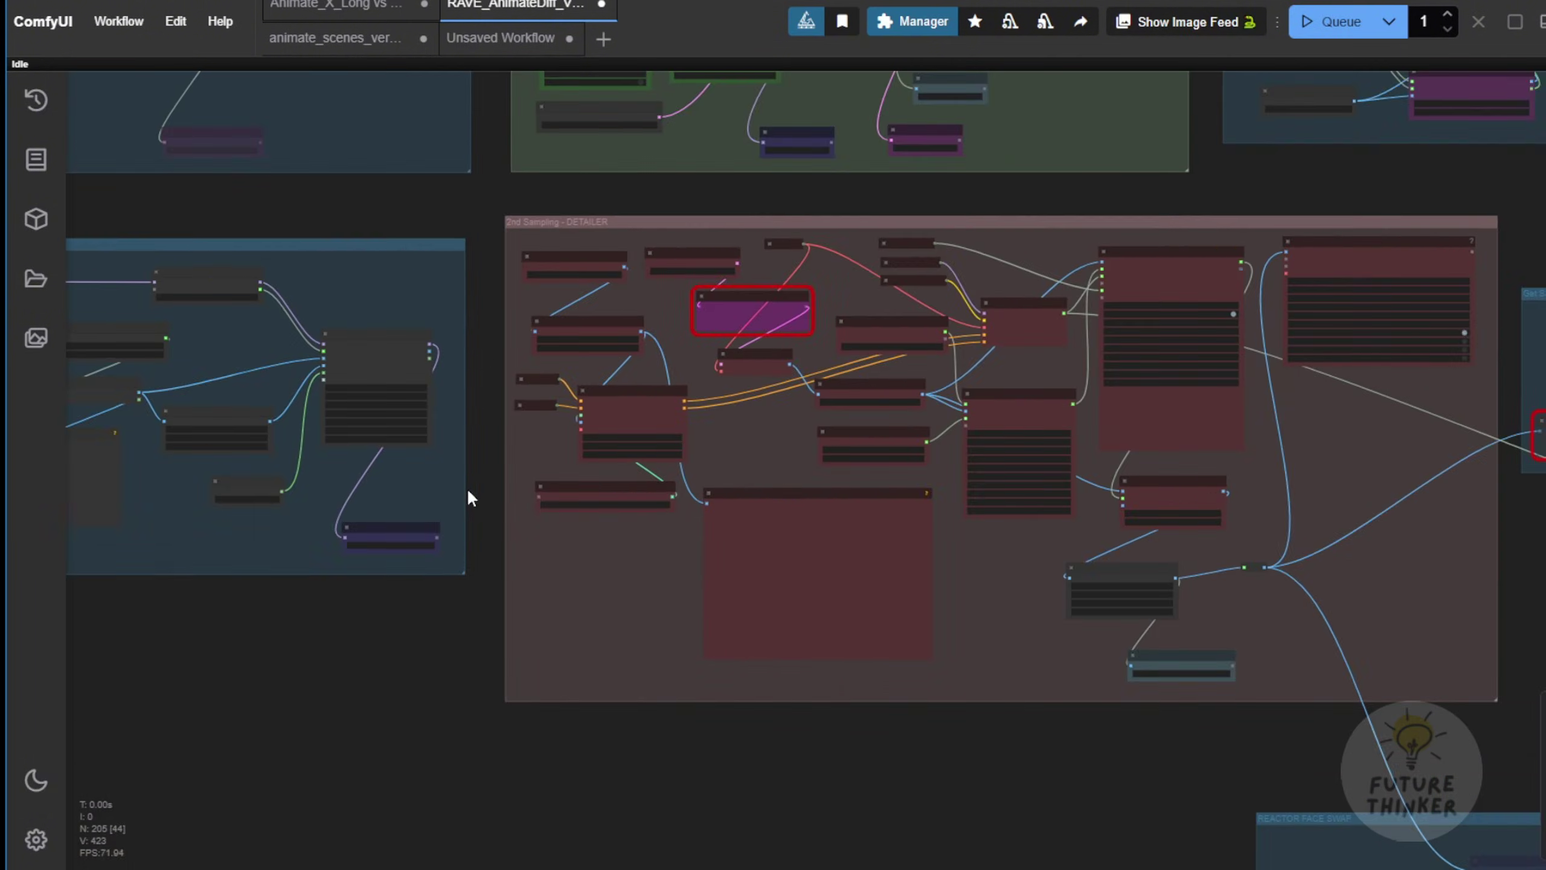
pyautogui.moveTo(466, 488); pyautogui.dragTo(442, 459)
# - Pan up to the AnimateDiff group's KSampler, Sample Settings and Get_Int_Latent nodes
pyautogui.scroll(4, 651, 302)
pyautogui.moveTo(651, 302); pyautogui.dragTo(702, 484)
pyautogui.moveTo(430, 227); pyautogui.dragTo(699, 520)
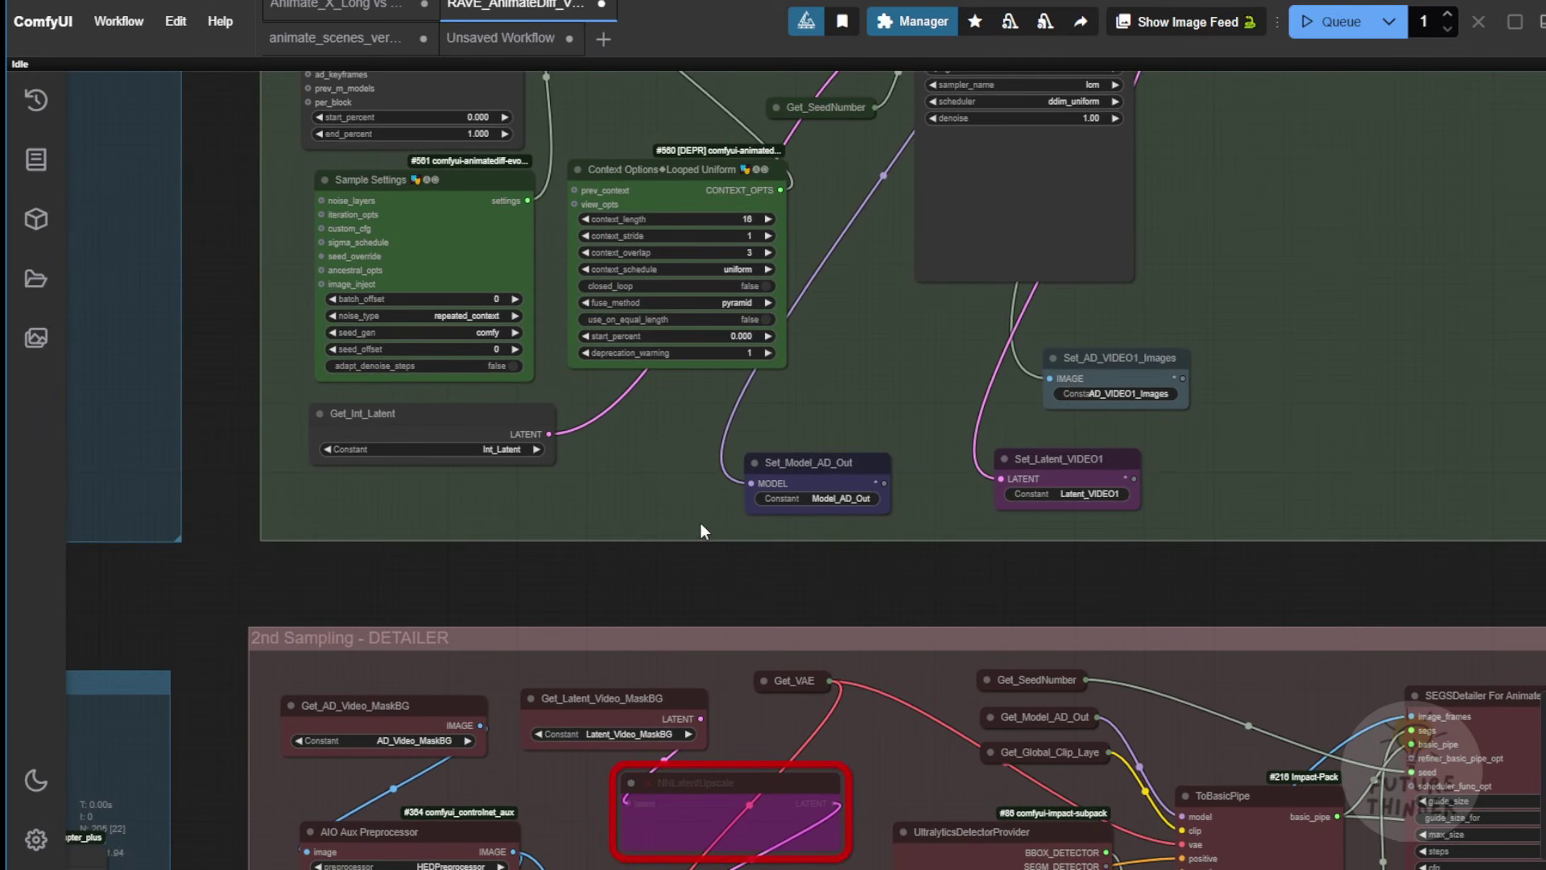
pyautogui.scroll(-4, 699, 521)
pyautogui.scroll(3, 631, 476)
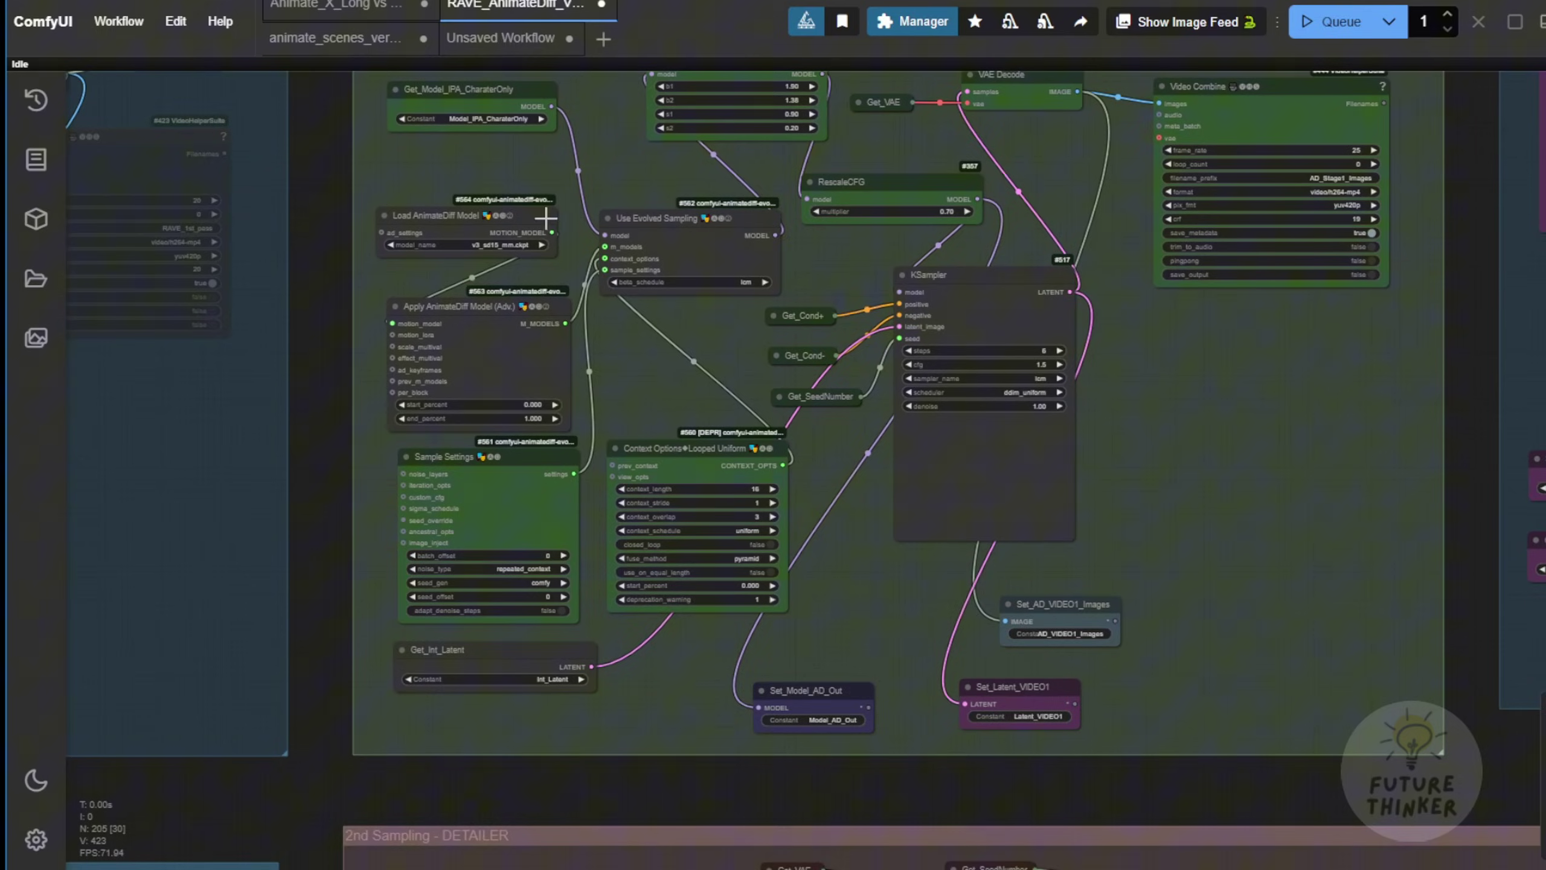
pyautogui.moveTo(419, 88); pyautogui.dragTo(430, 208)
pyautogui.scroll(4, 430, 207)
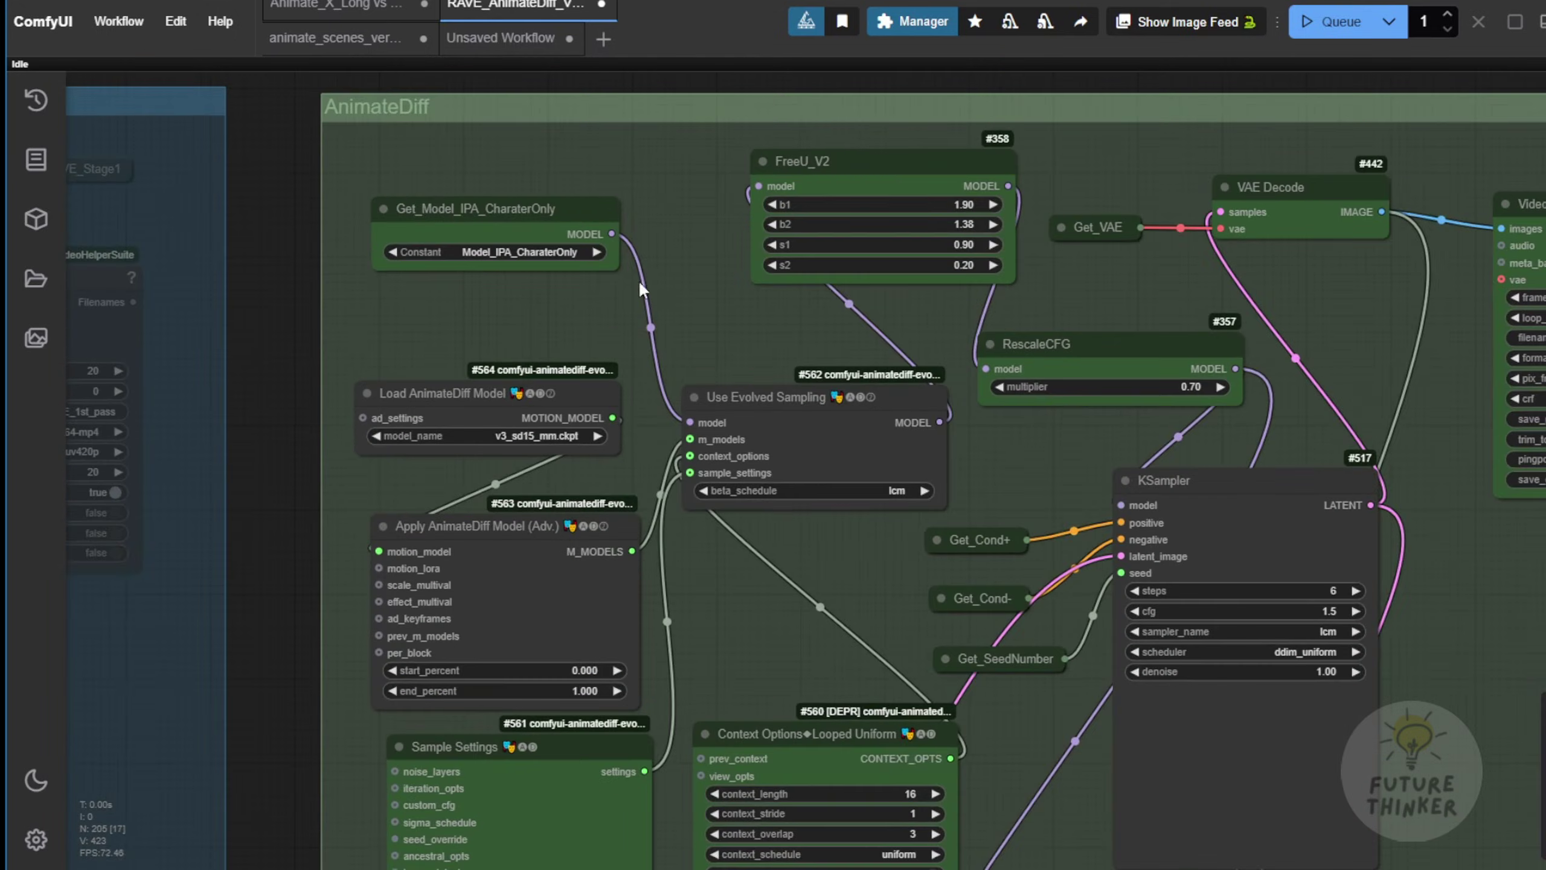
pyautogui.moveTo(681, 359); pyautogui.dragTo(631, 145)
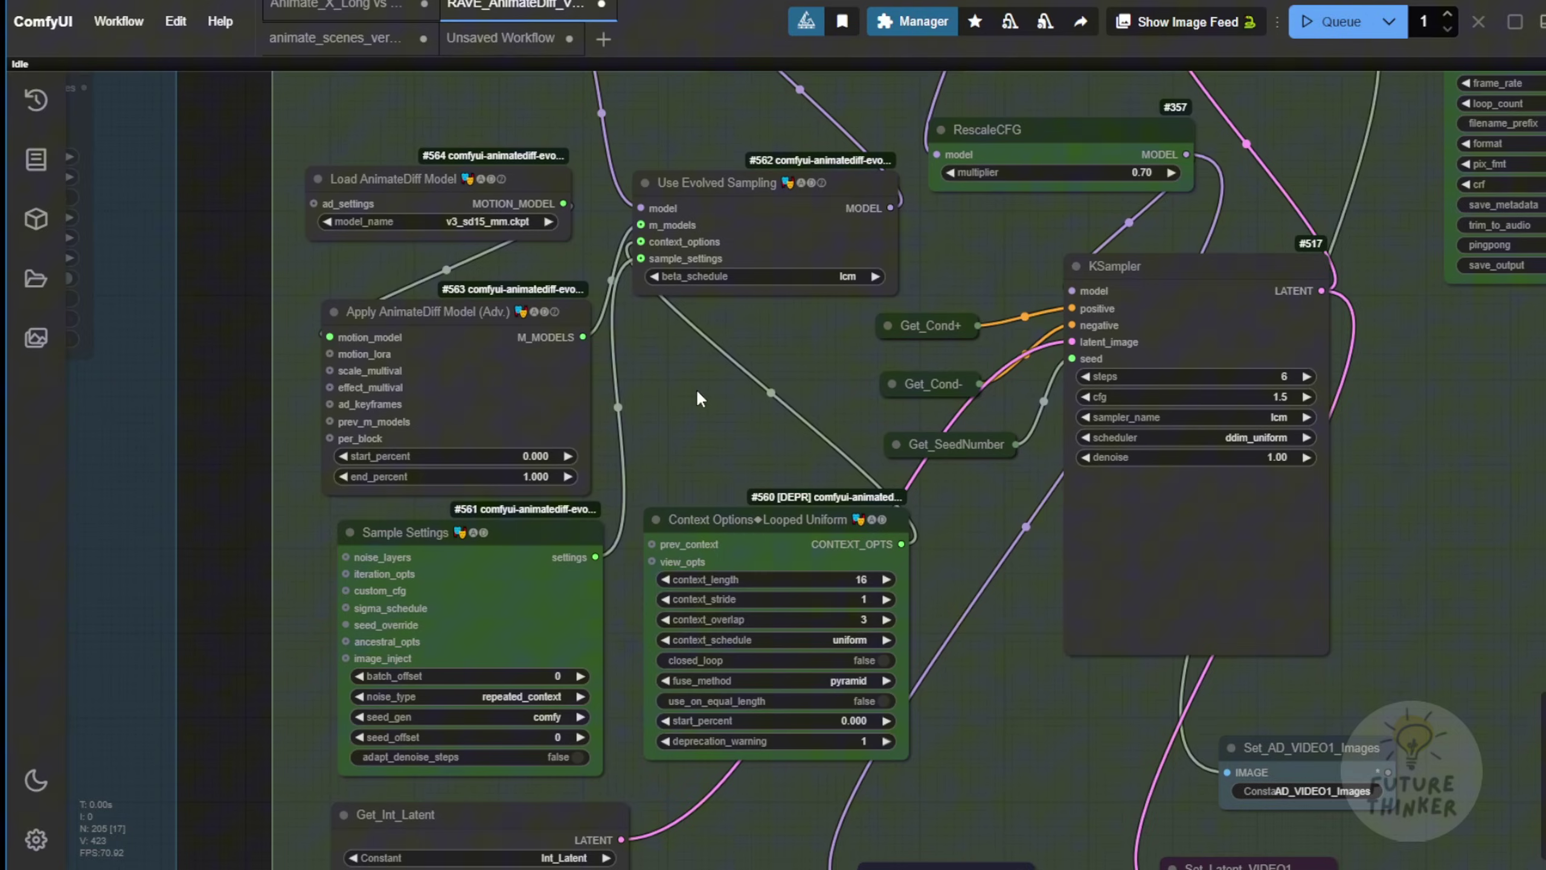
pyautogui.click(497, 223)
pyautogui.click(517, 224)
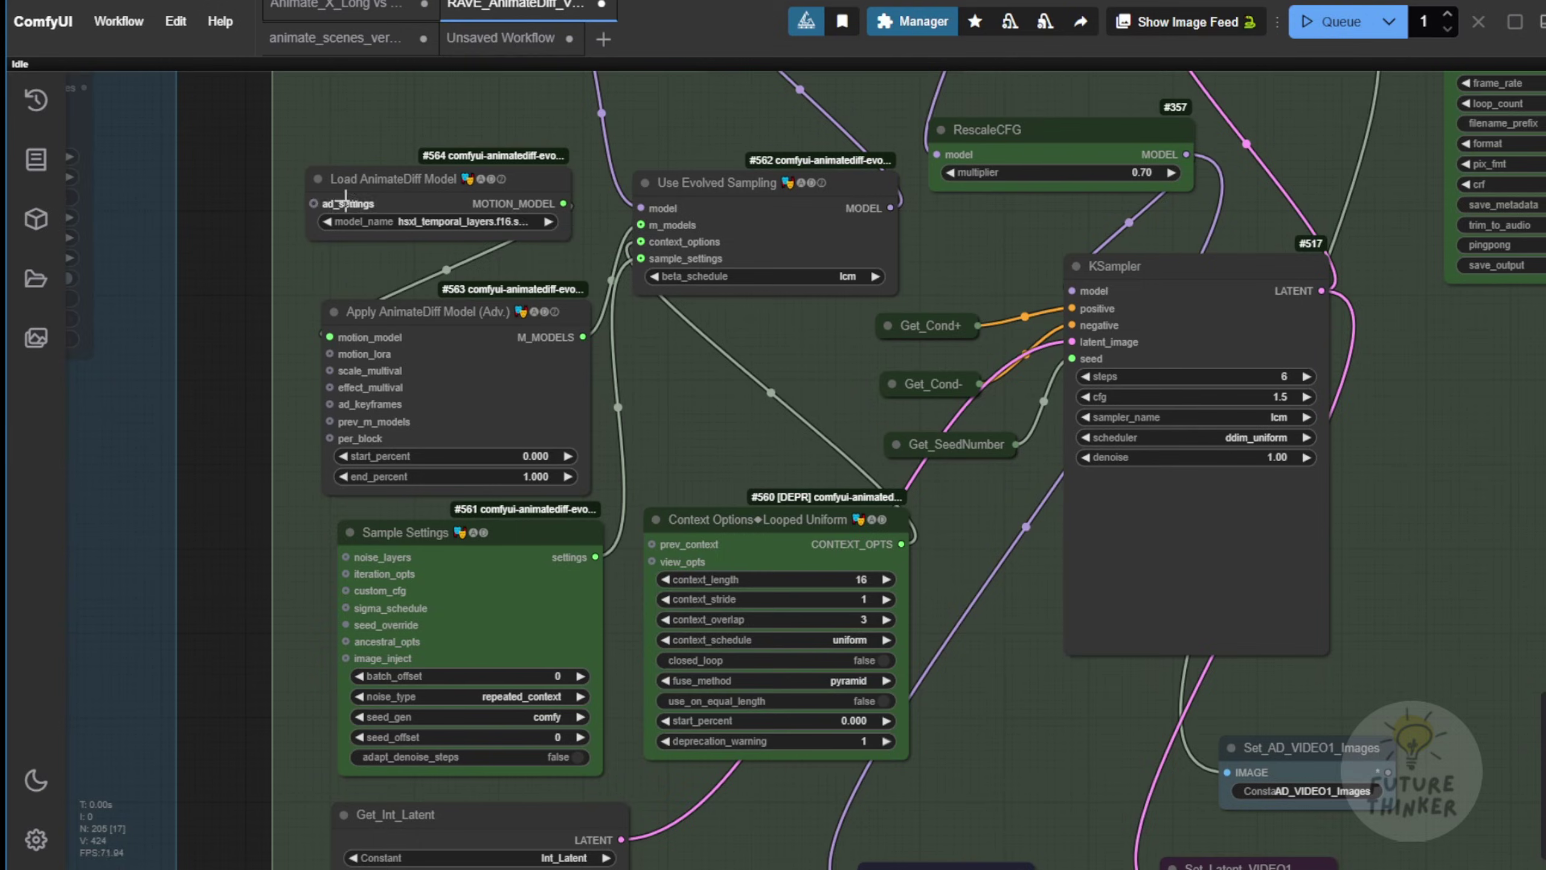
pyautogui.scroll(5, 375, 218)
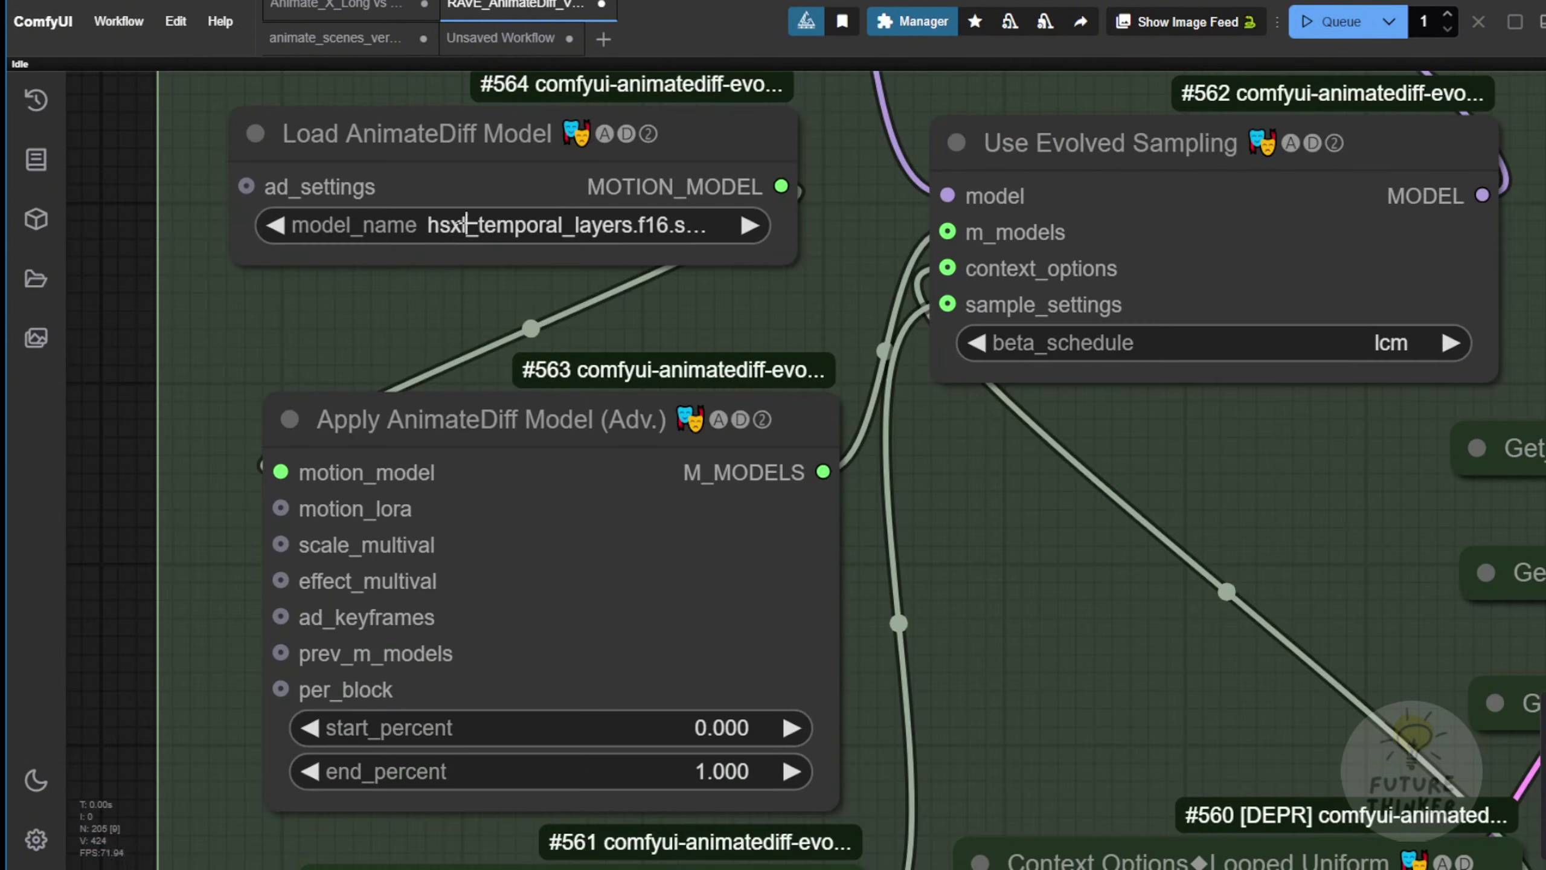
pyautogui.click(538, 241)
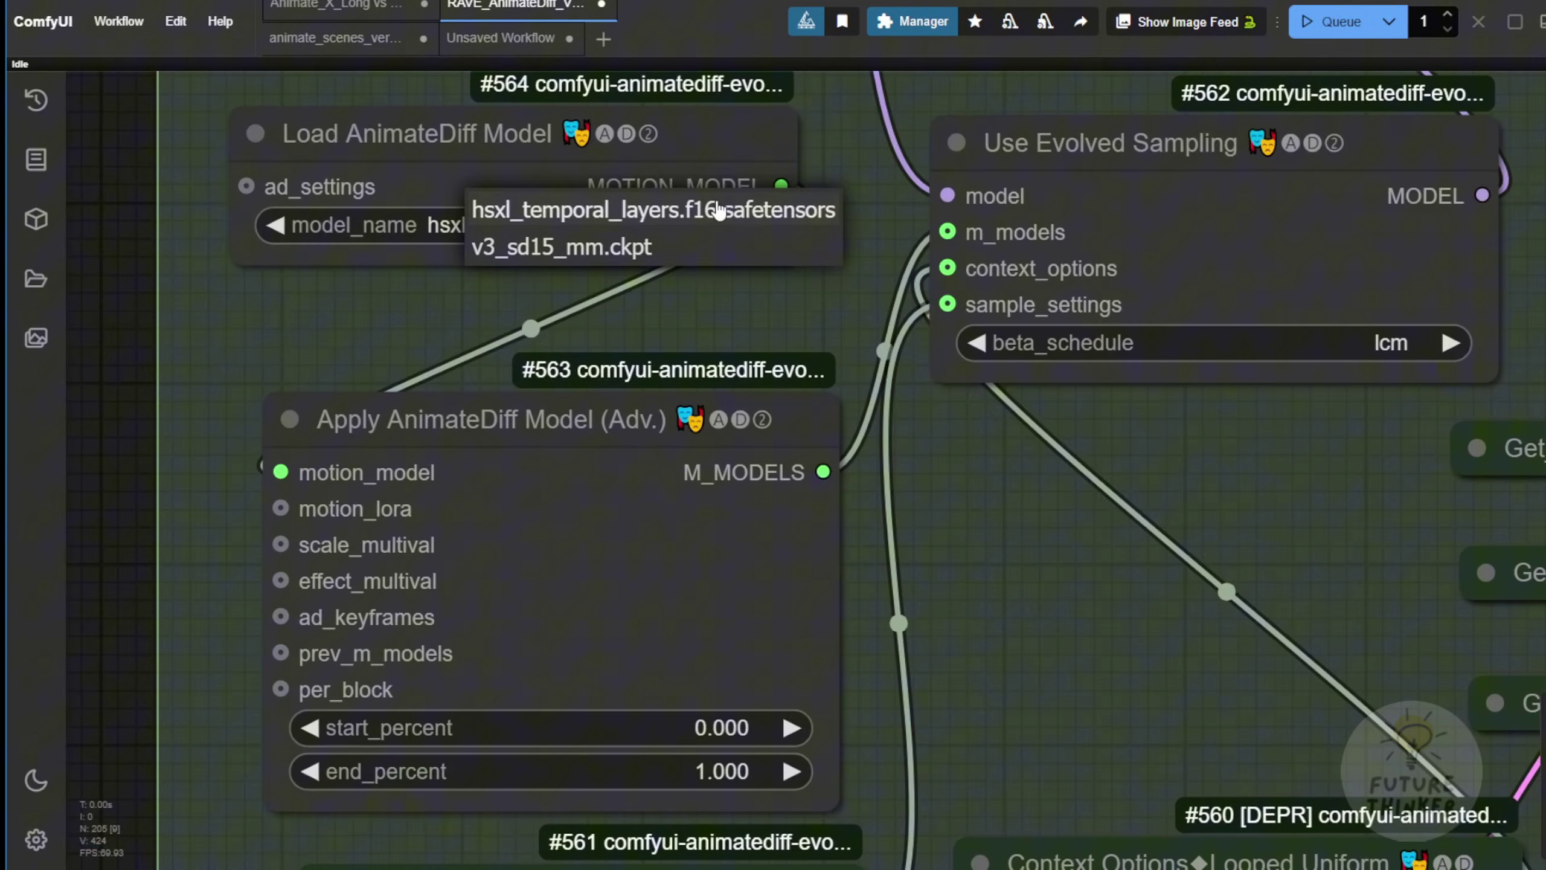
pyautogui.click(662, 249)
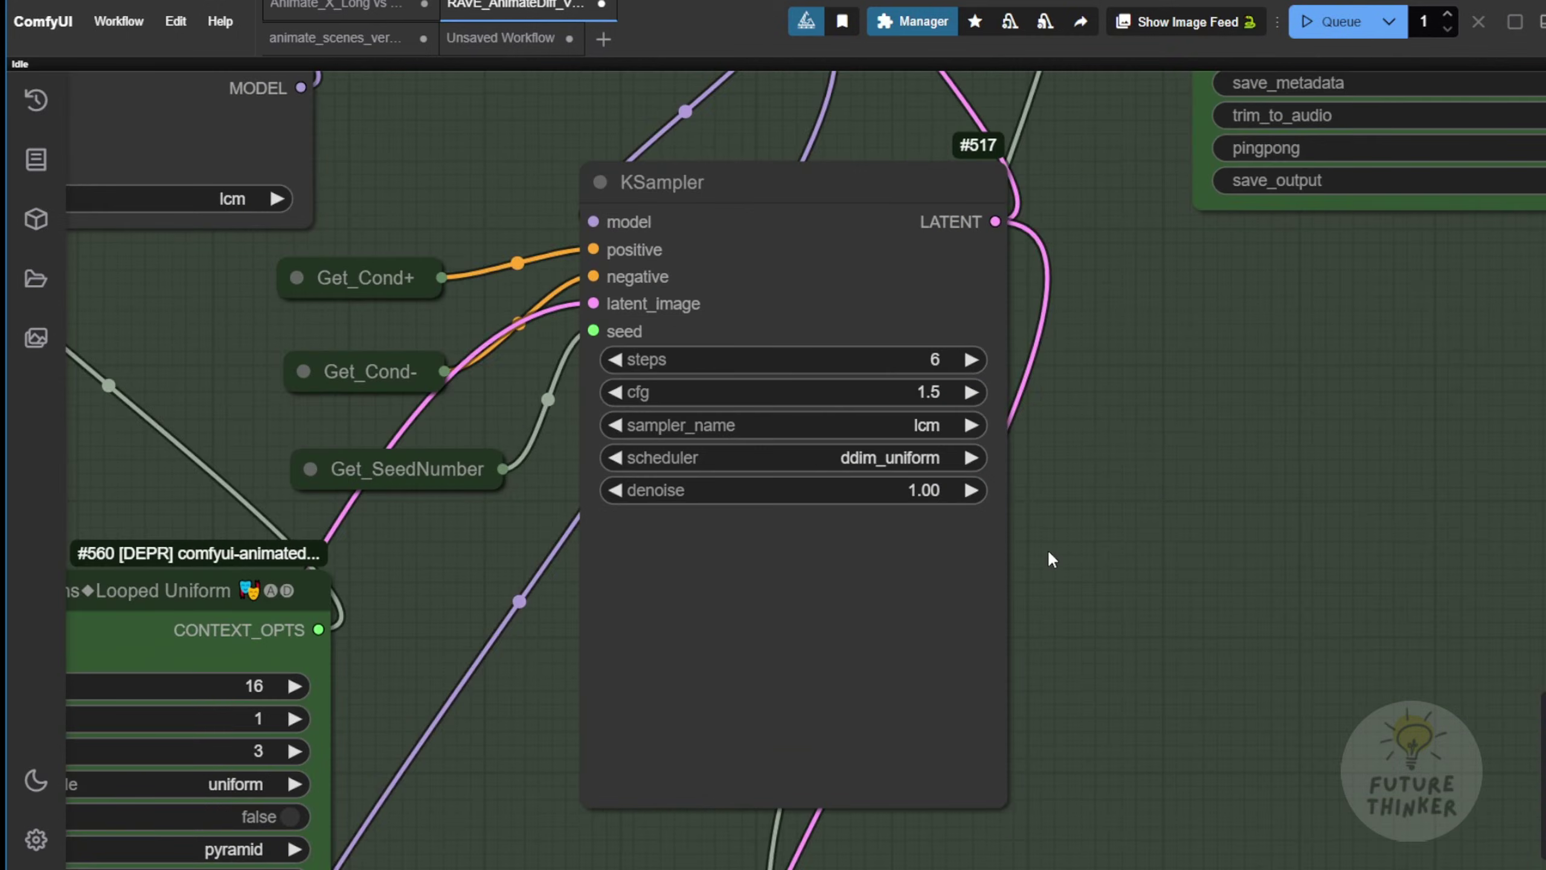
pyautogui.scroll(-6, 1048, 549)
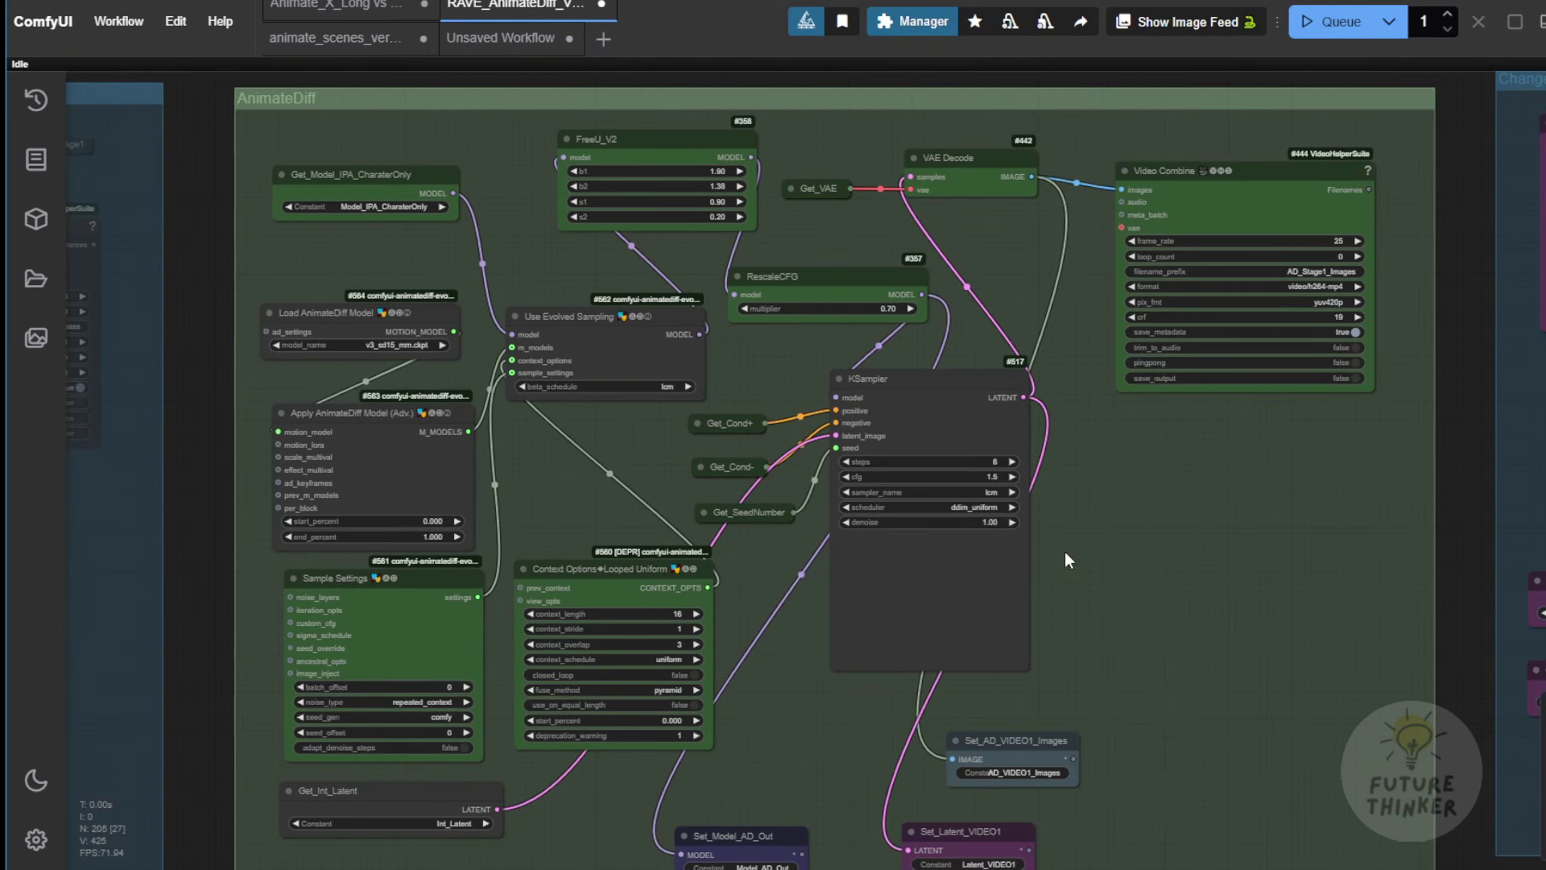
pyautogui.scroll(-2, 1065, 550)
pyautogui.moveTo(1066, 550); pyautogui.dragTo(392, 444)
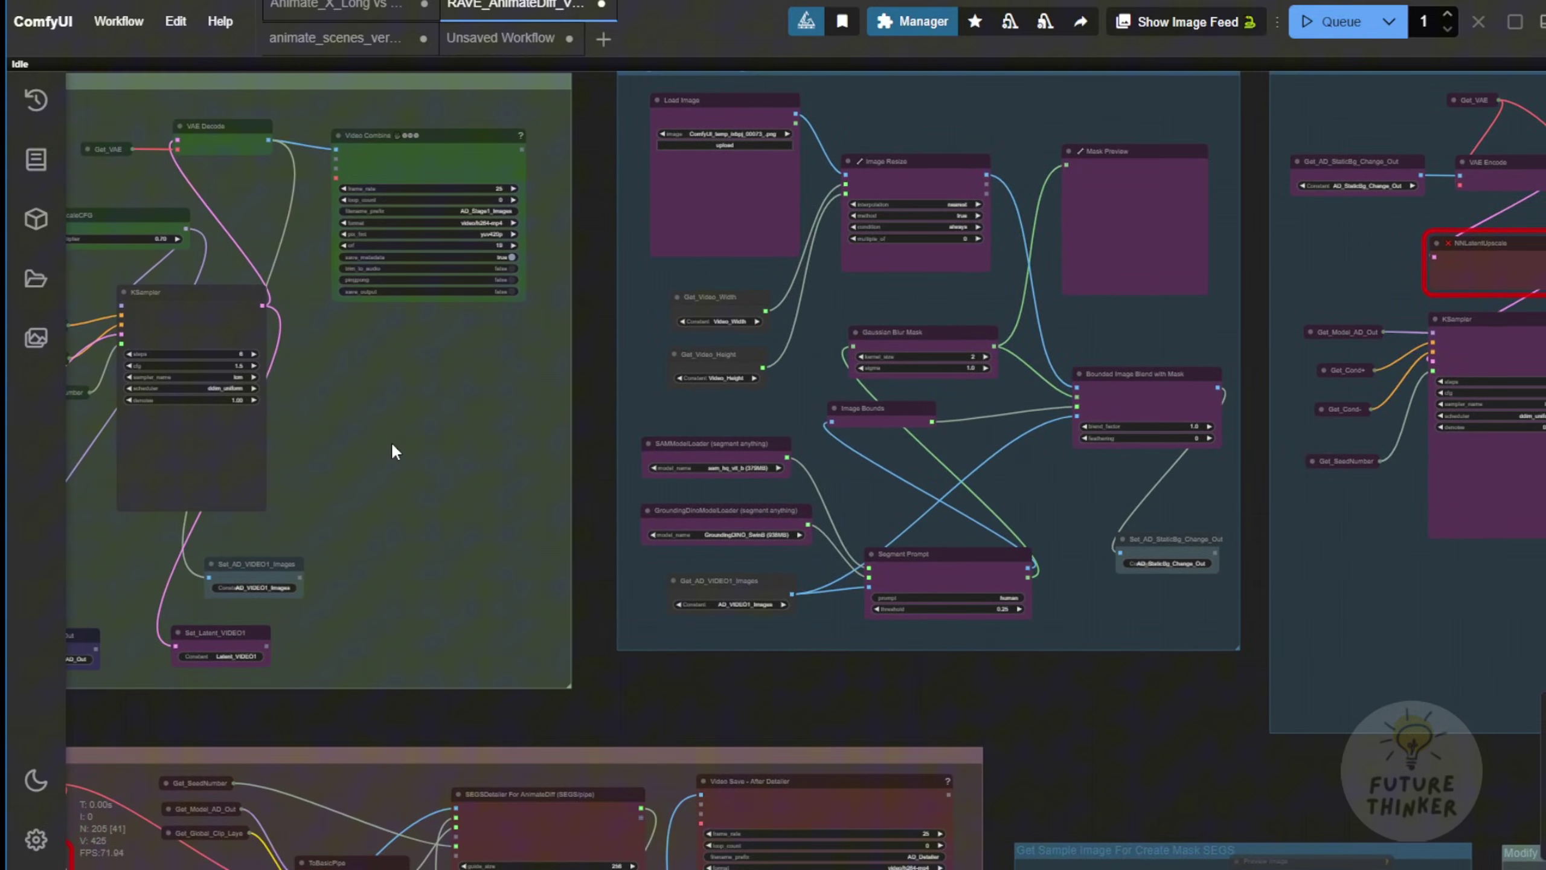
pyautogui.scroll(-3, 392, 451)
pyautogui.moveTo(581, 628); pyautogui.dragTo(812, 183)
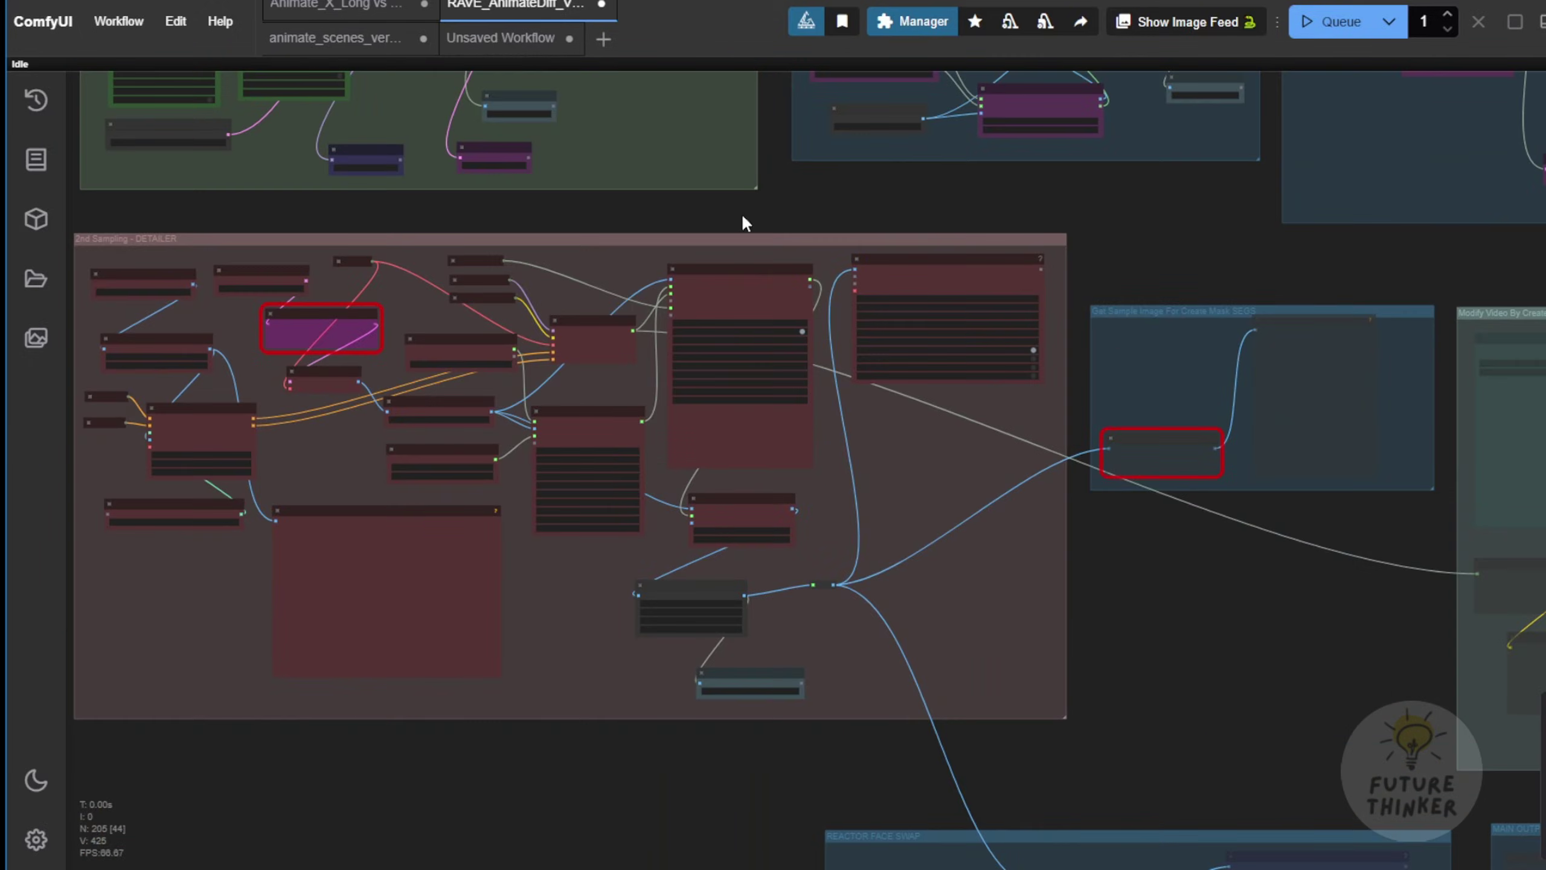
pyautogui.scroll(2, 384, 302)
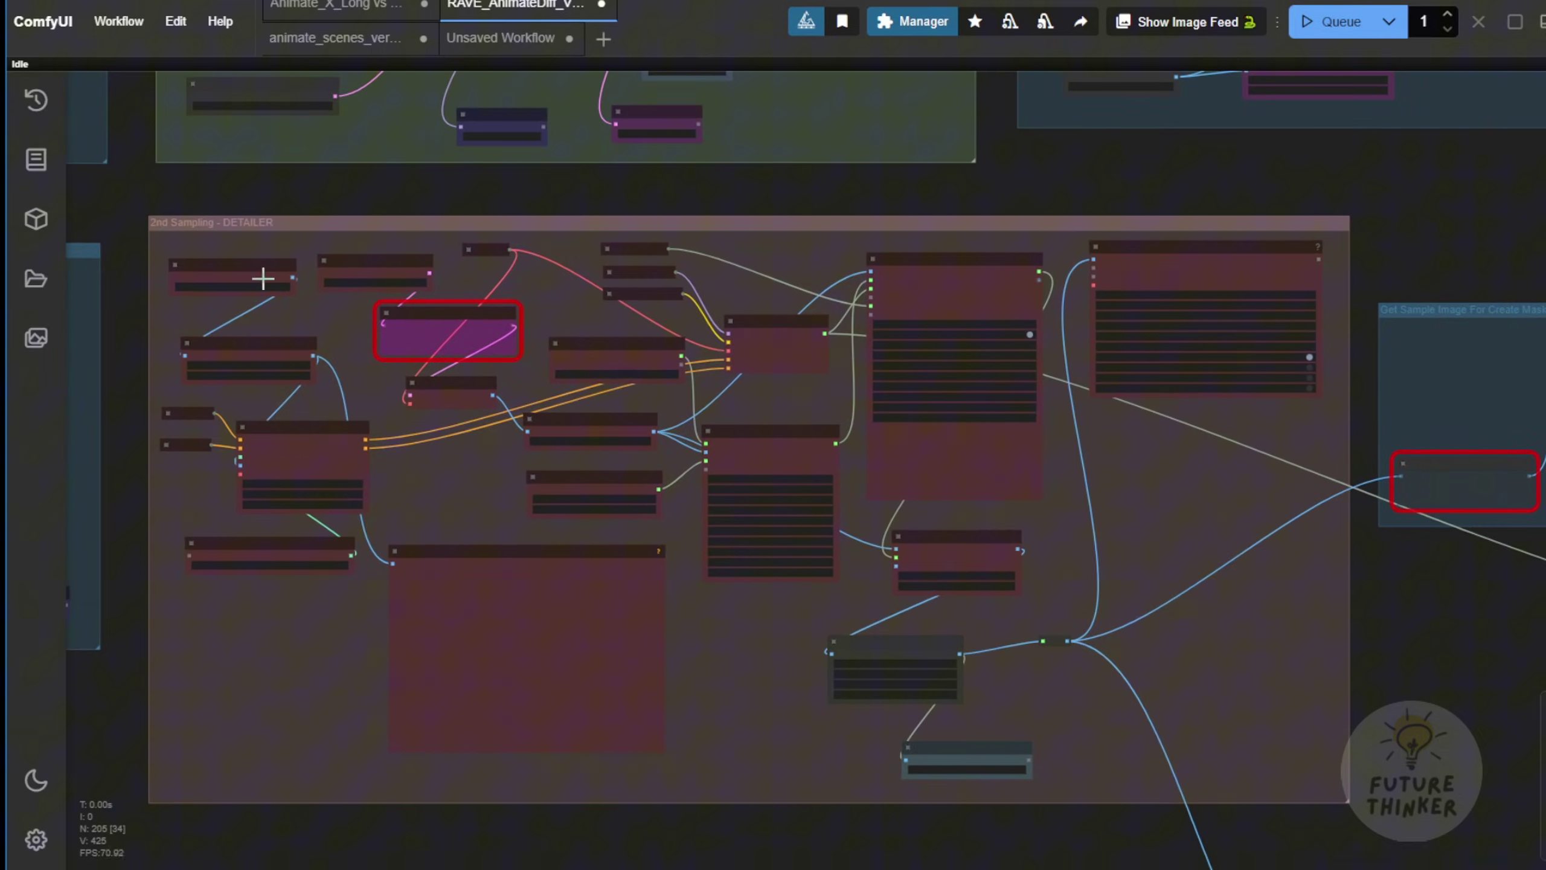
pyautogui.scroll(3, 257, 279)
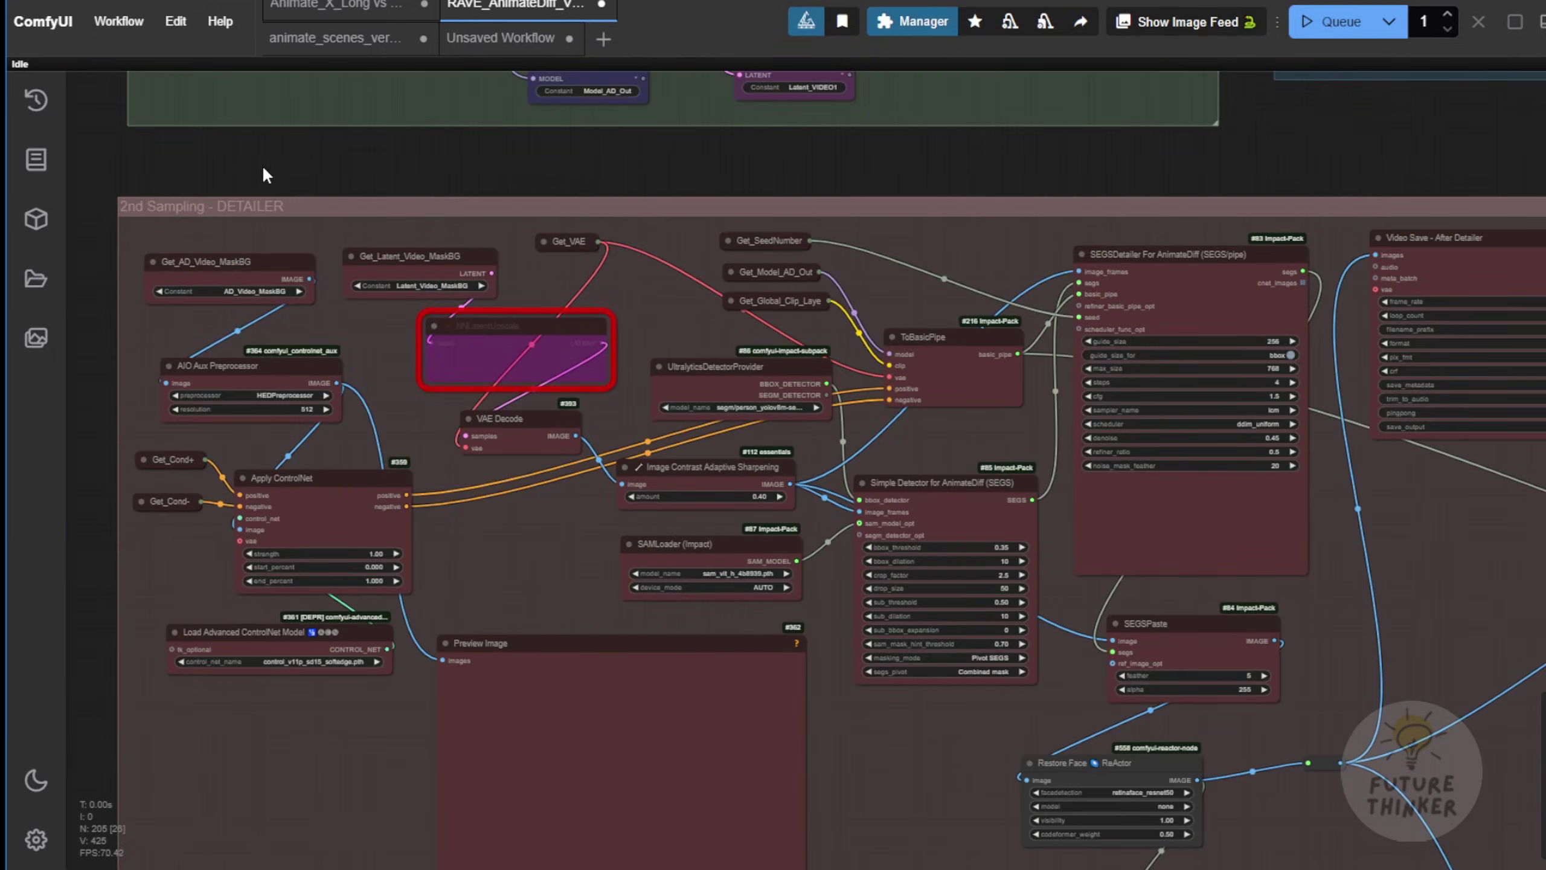
pyautogui.moveTo(263, 170); pyautogui.dragTo(259, 107)
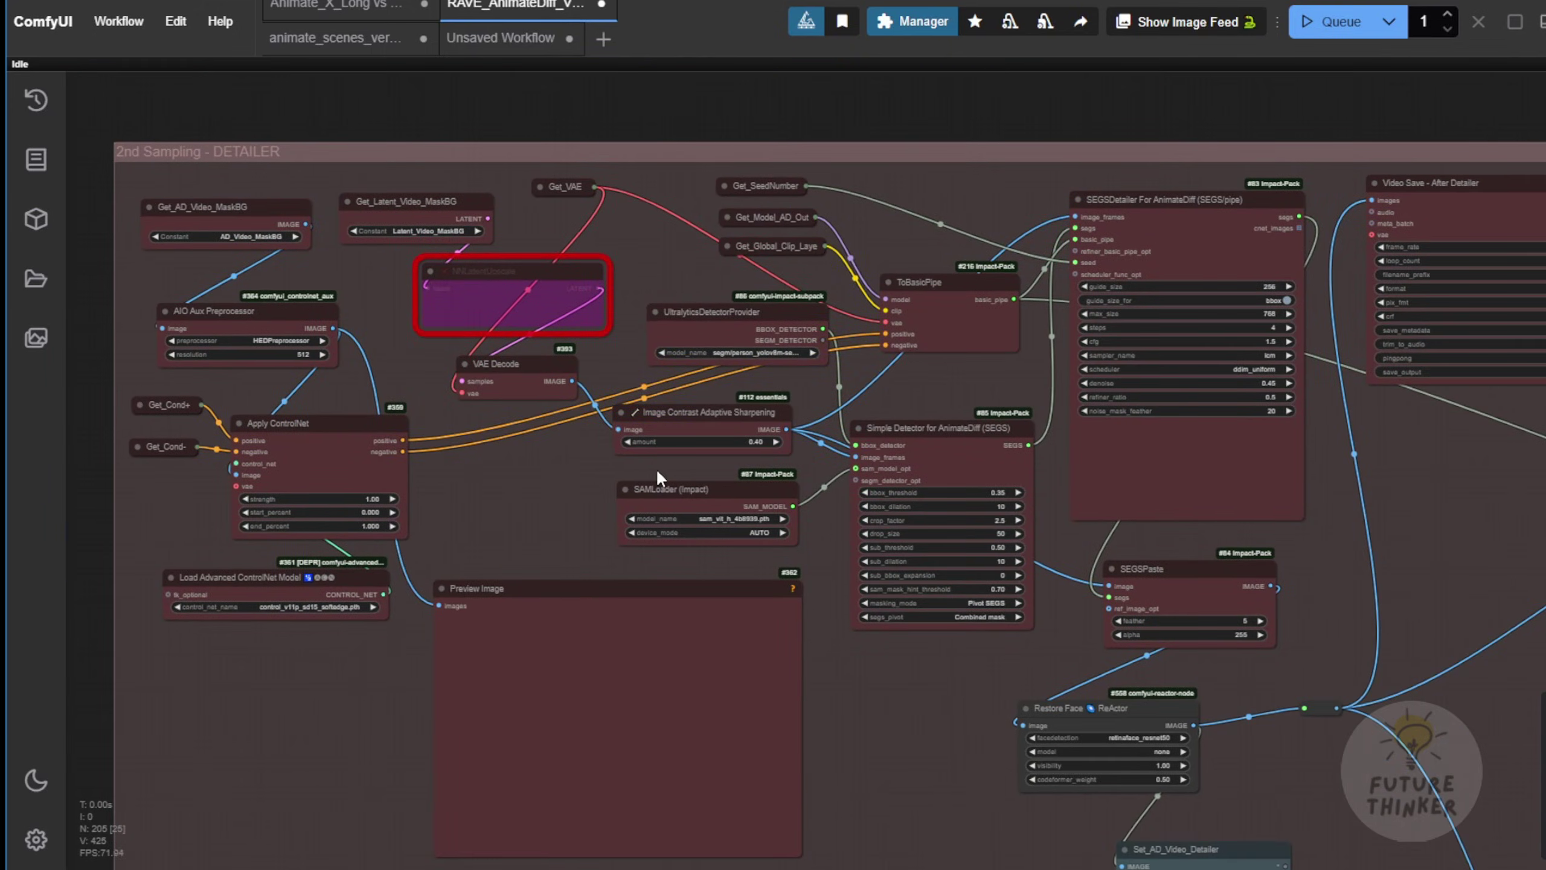
pyautogui.scroll(5, 656, 469)
# - Set the UltralyticsDetectorProvider model_name to bbox/hand_yolov8s.pt
pyautogui.click(485, 329)
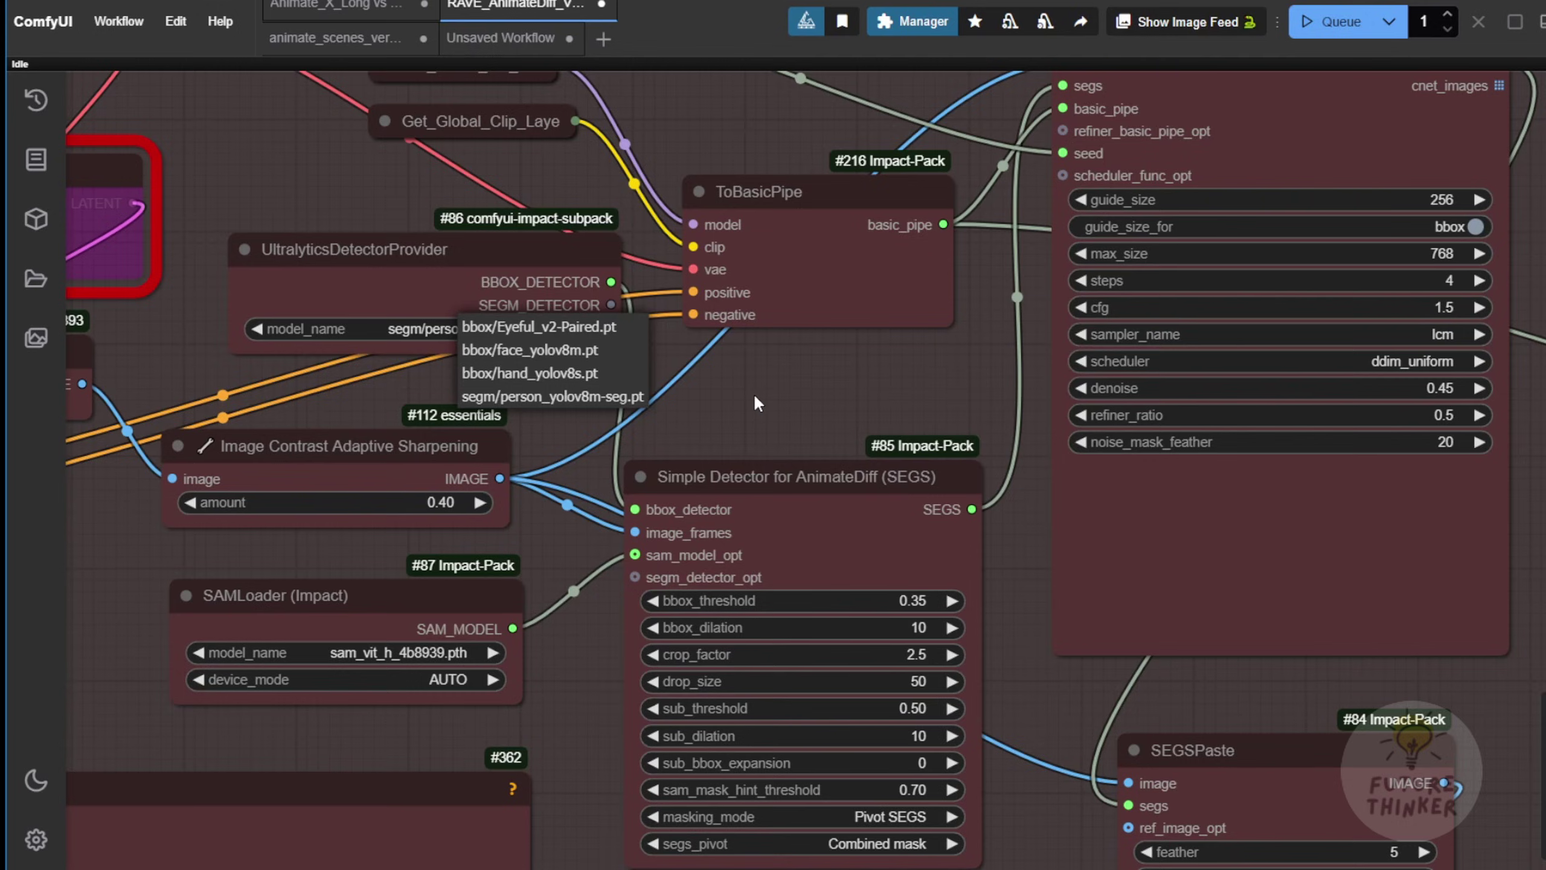
pyautogui.moveTo(754, 393); pyautogui.dragTo(418, 287)
pyautogui.scroll(2, 344, 342)
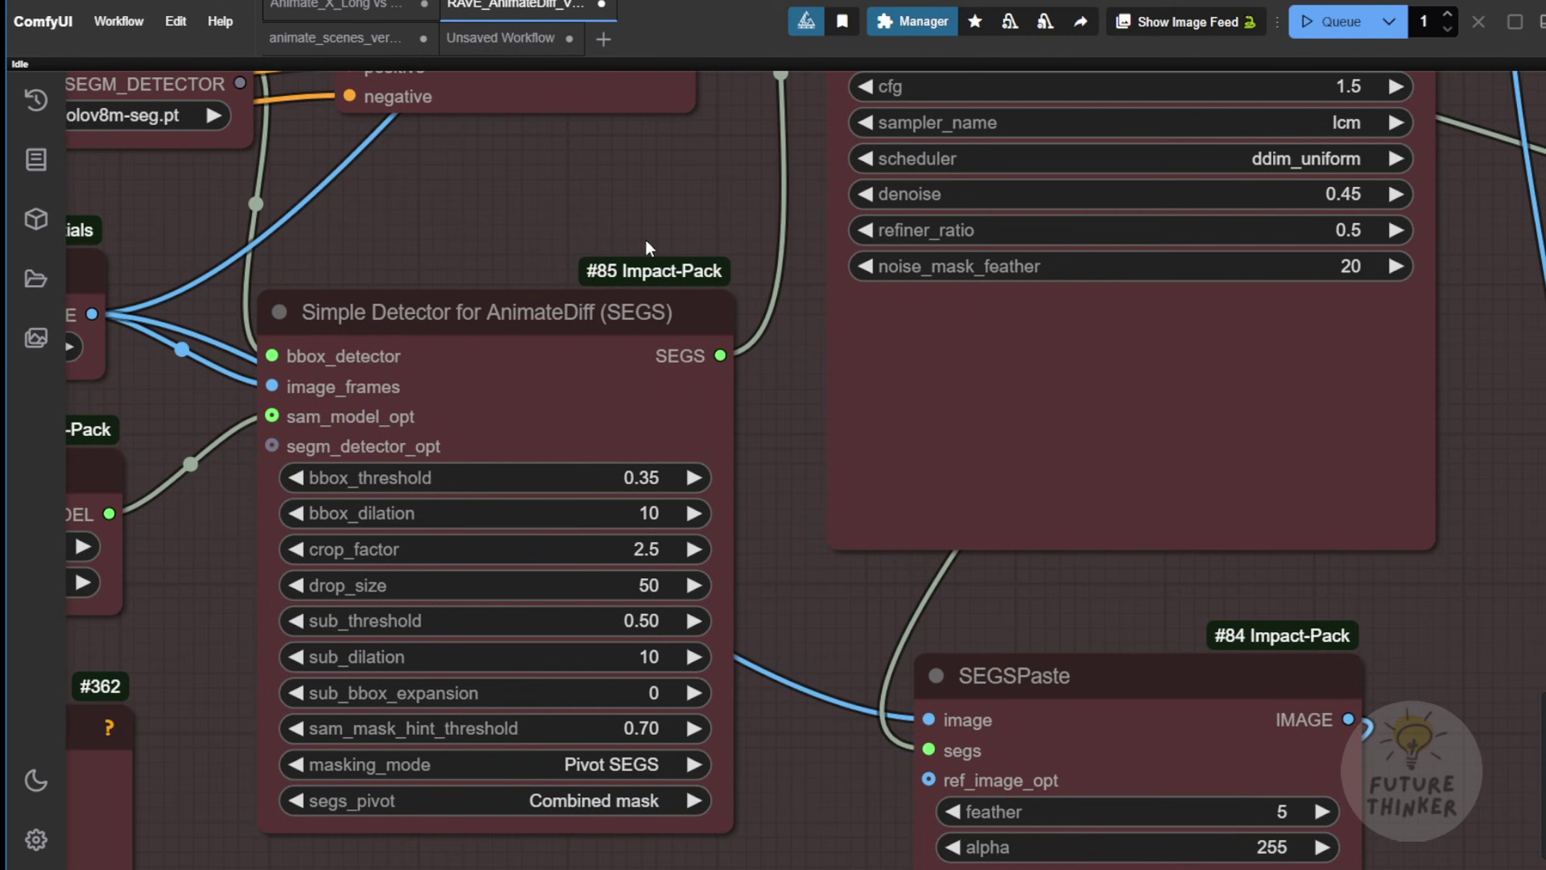
# - Move the Simple Detector node up and right, then inspect it and ToBasicPipe above
pyautogui.moveTo(600, 334); pyautogui.dragTo(632, 219)
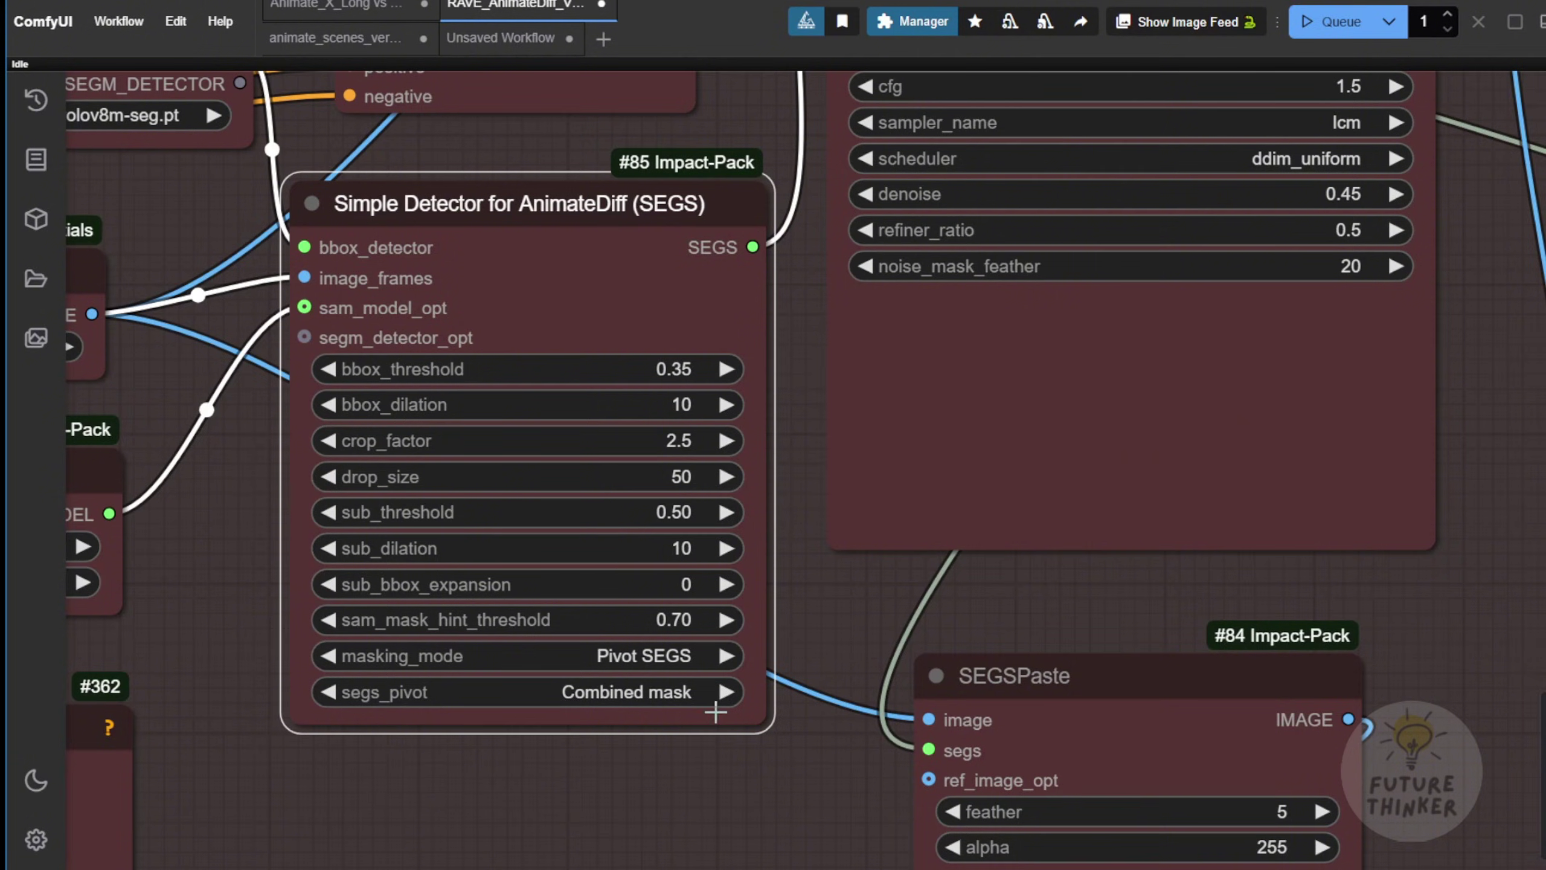
pyautogui.scroll(3, 648, 605)
pyautogui.moveTo(198, 335); pyautogui.dragTo(437, 529)
pyautogui.scroll(-5, 434, 261)
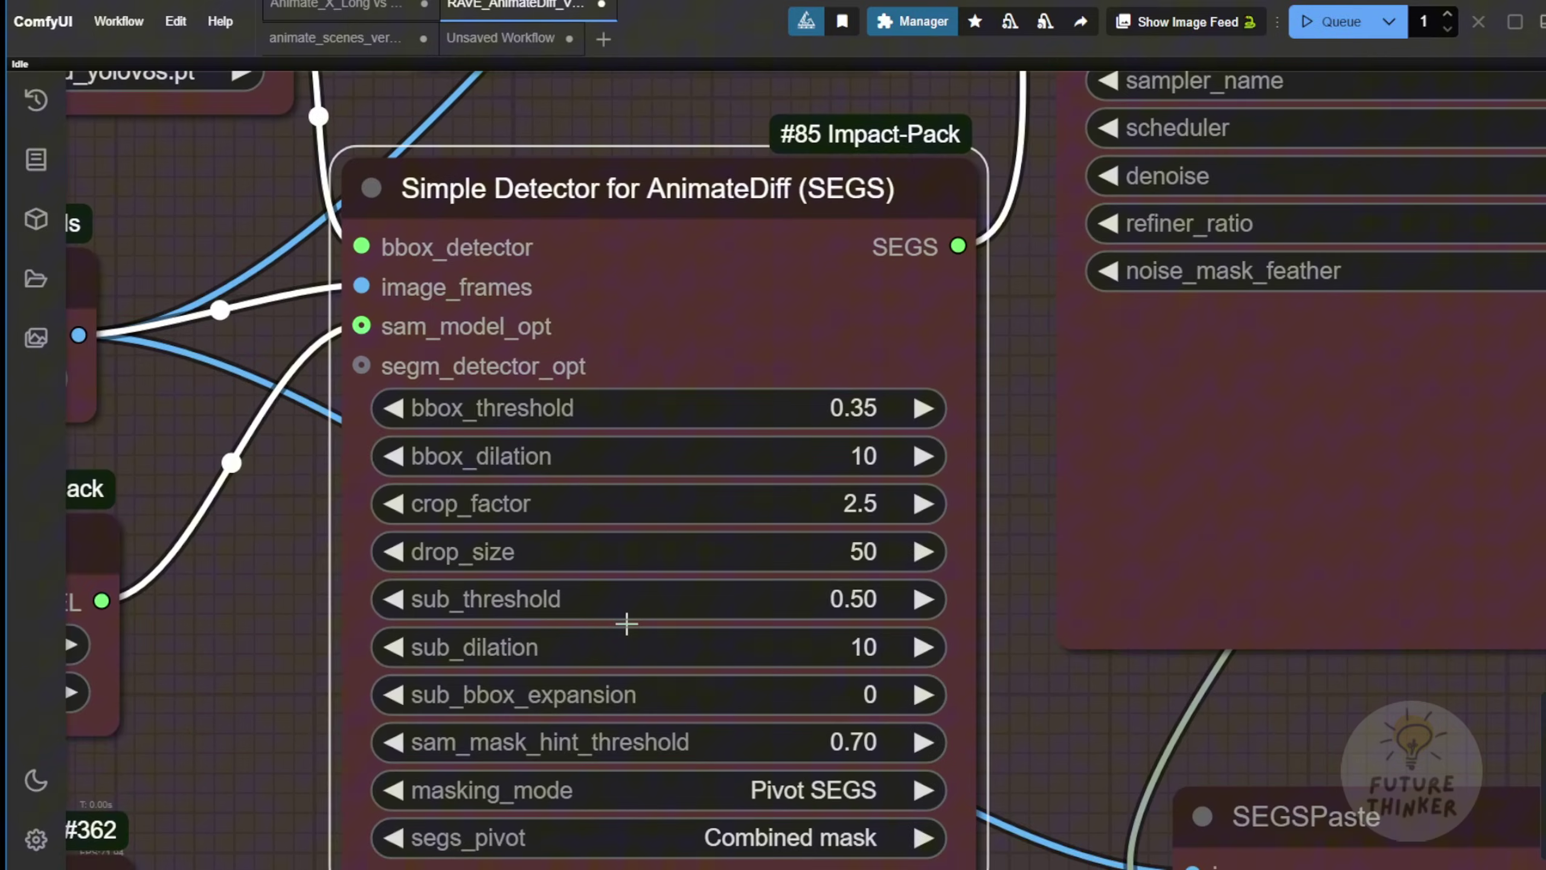
pyautogui.scroll(-3, 644, 639)
pyautogui.scroll(-1, 845, 677)
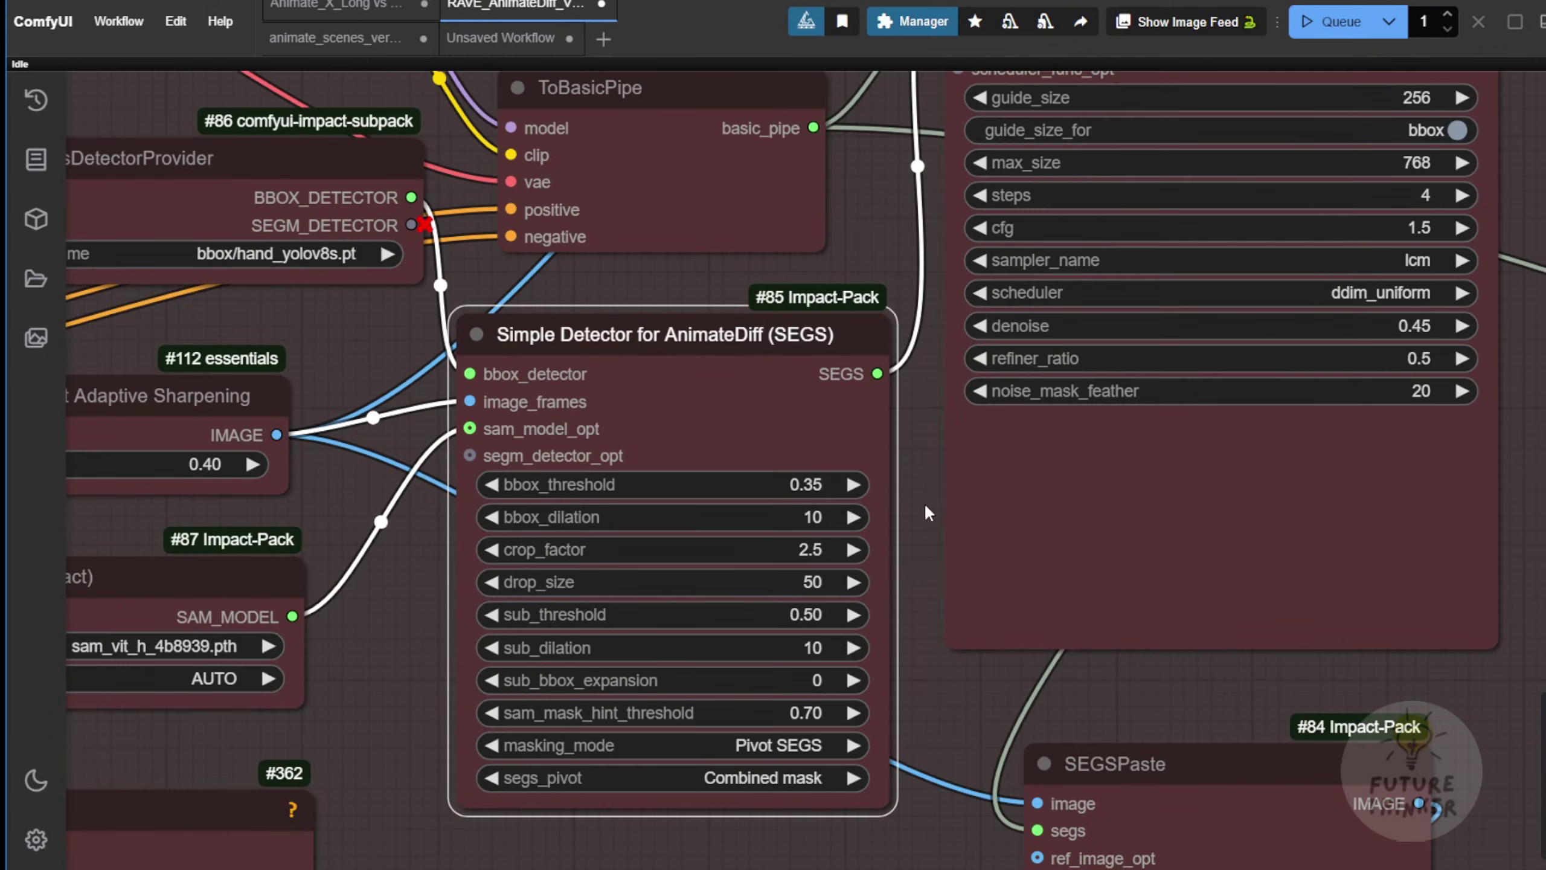
pyautogui.scroll(3, 895, 391)
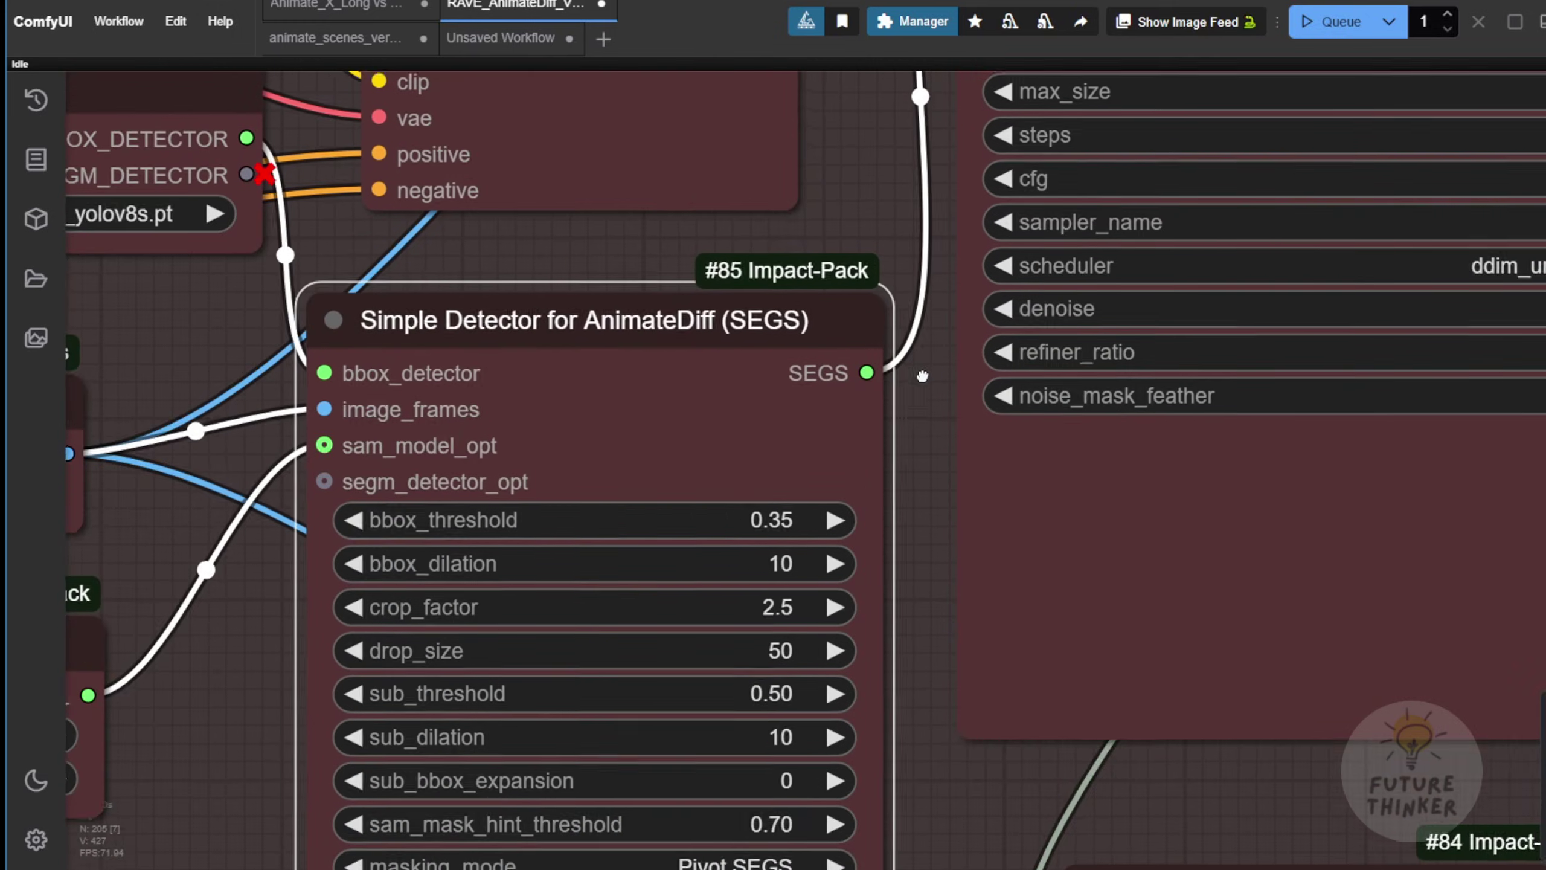
pyautogui.moveTo(929, 366); pyautogui.dragTo(320, 775)
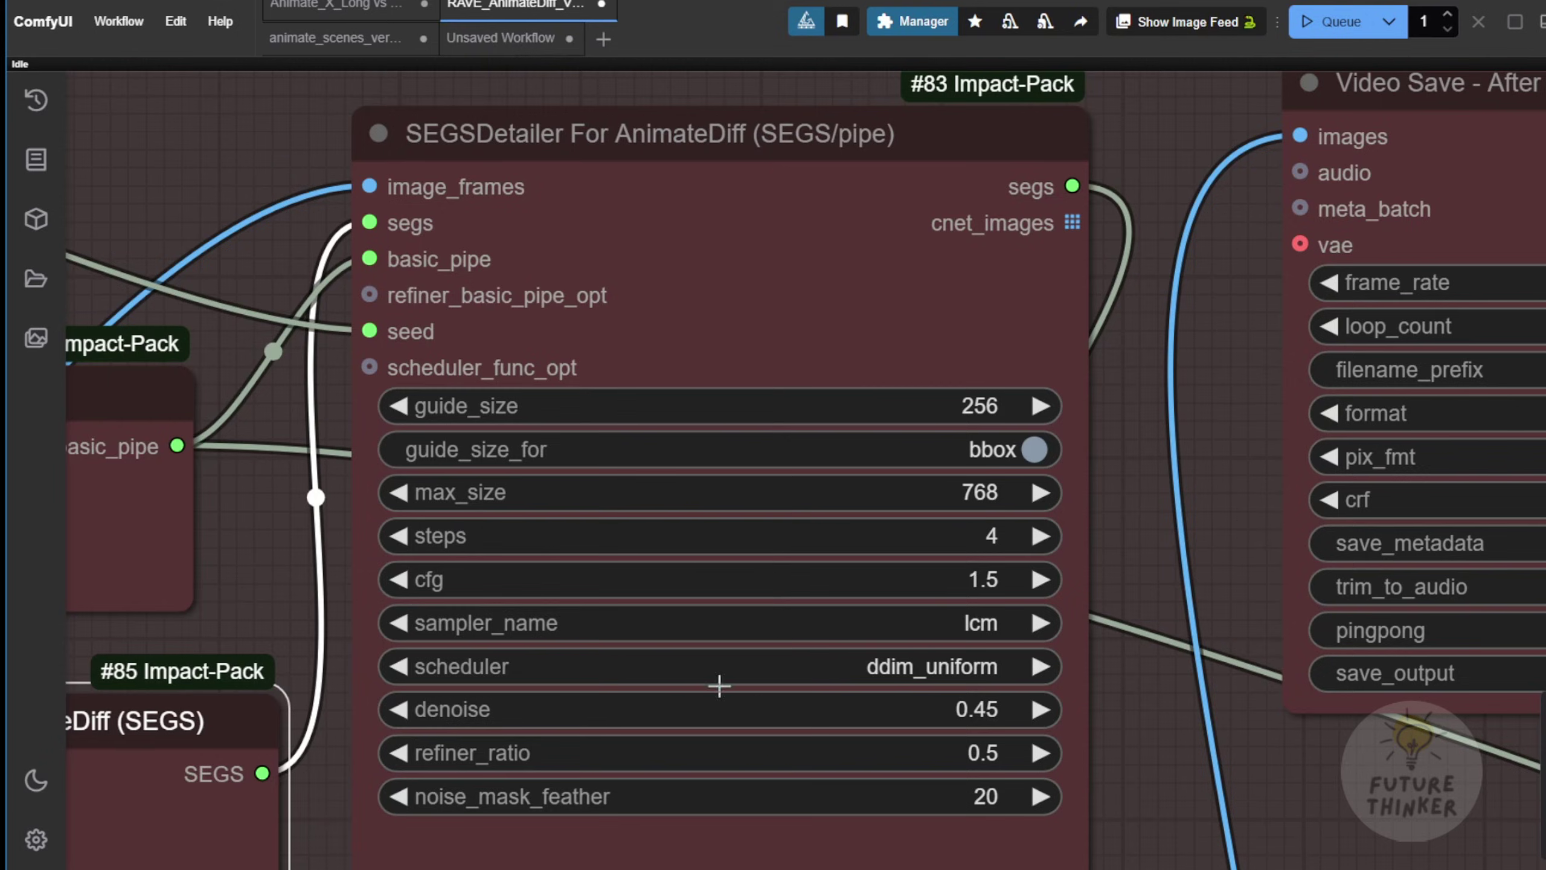
# - Nudge the SEGSPaste node slightly to the left
pyautogui.scroll(-2, 719, 677)
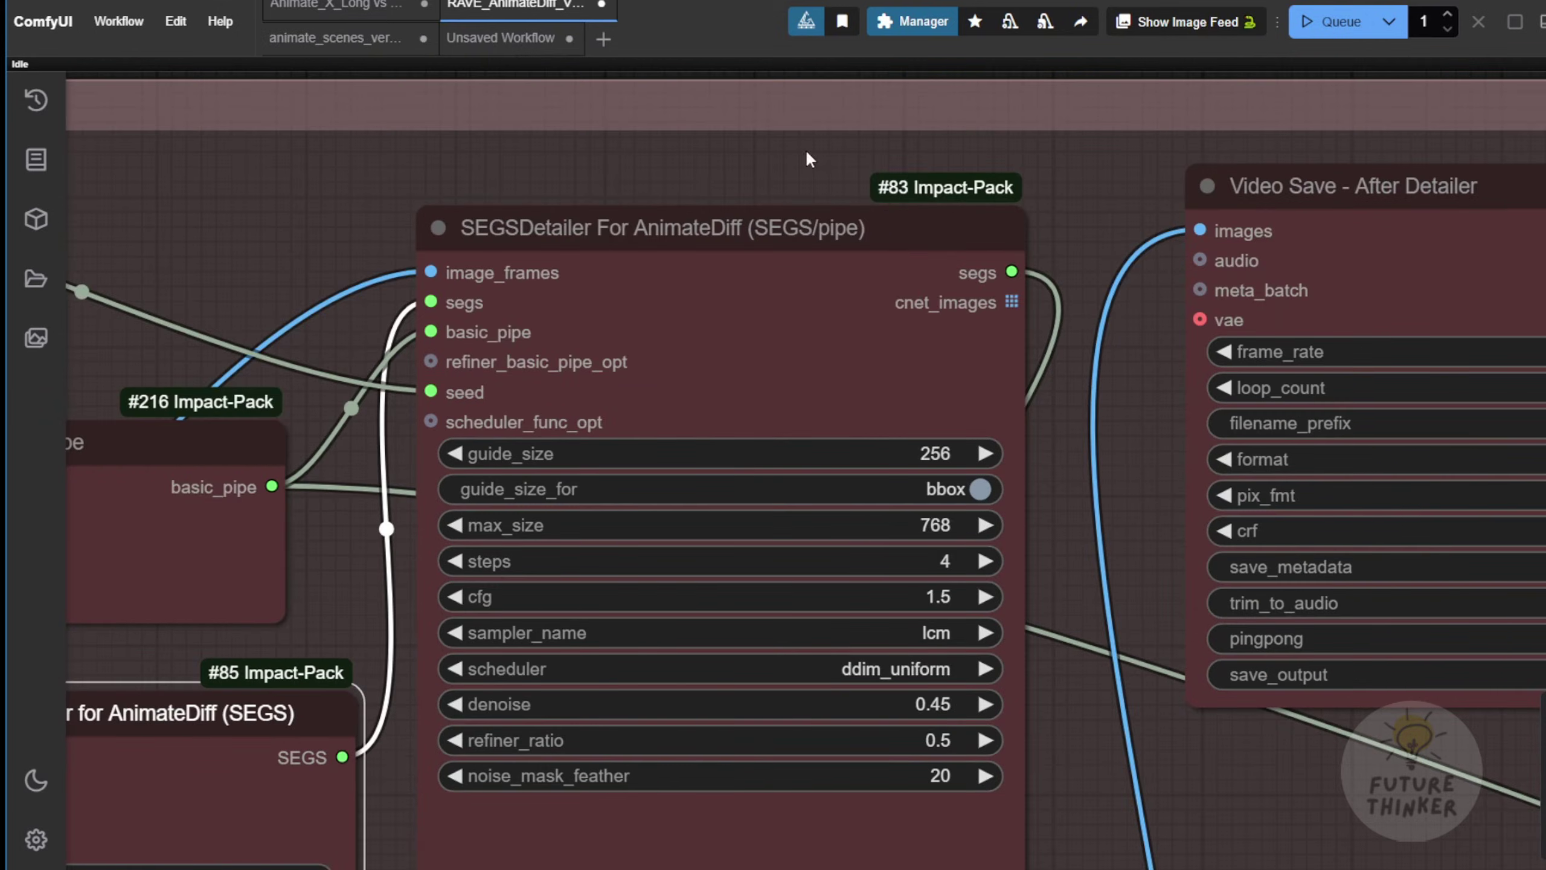
pyautogui.moveTo(803, 161); pyautogui.dragTo(312, 39)
pyautogui.moveTo(650, 784); pyautogui.dragTo(655, 234)
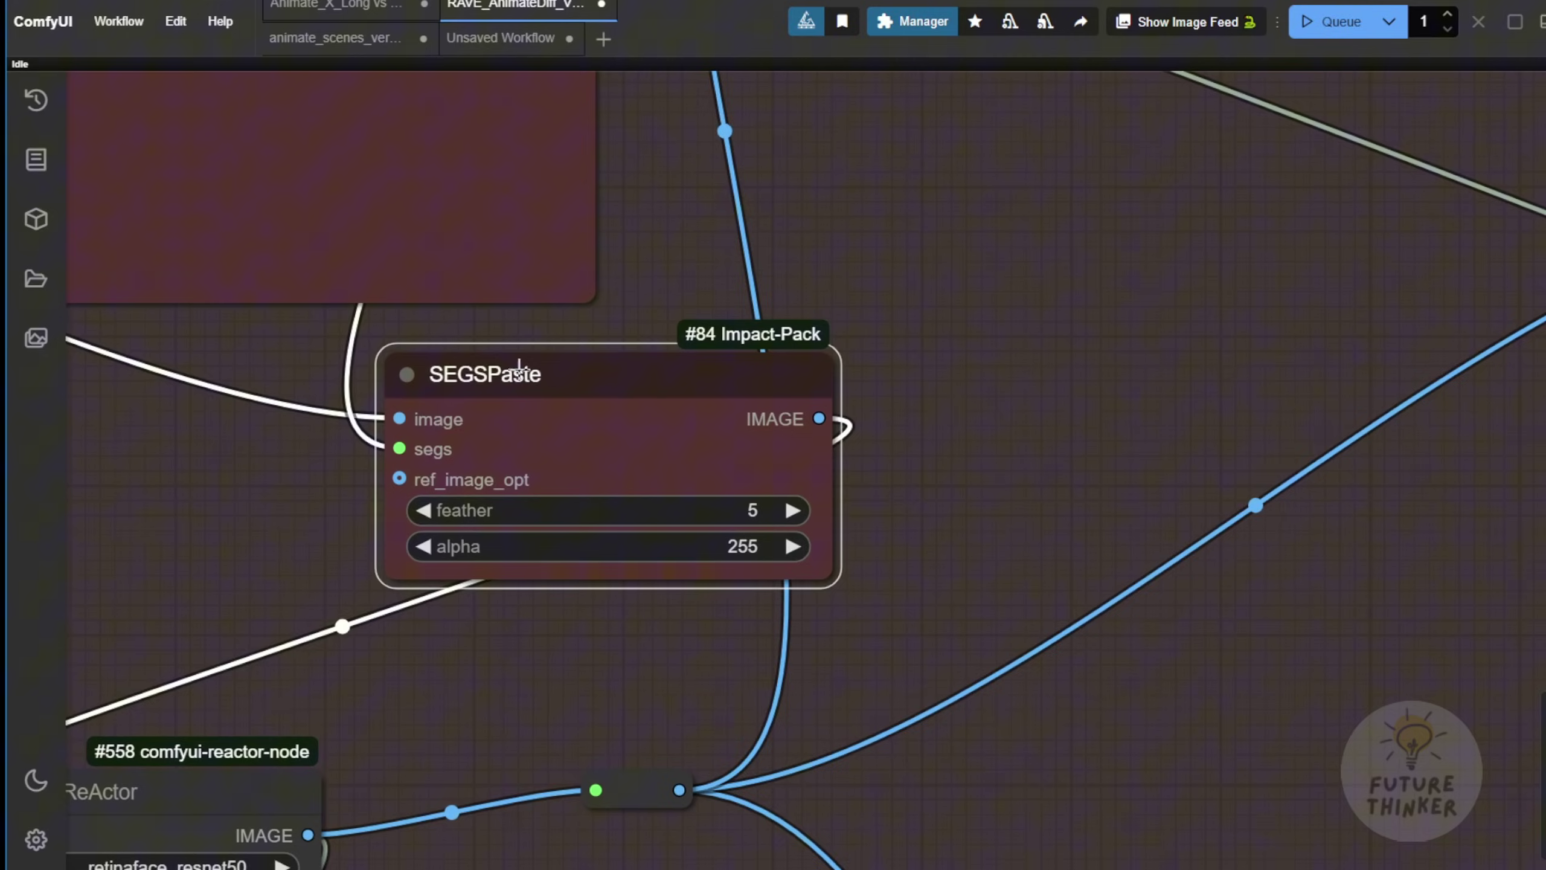
pyautogui.moveTo(431, 381); pyautogui.dragTo(415, 379)
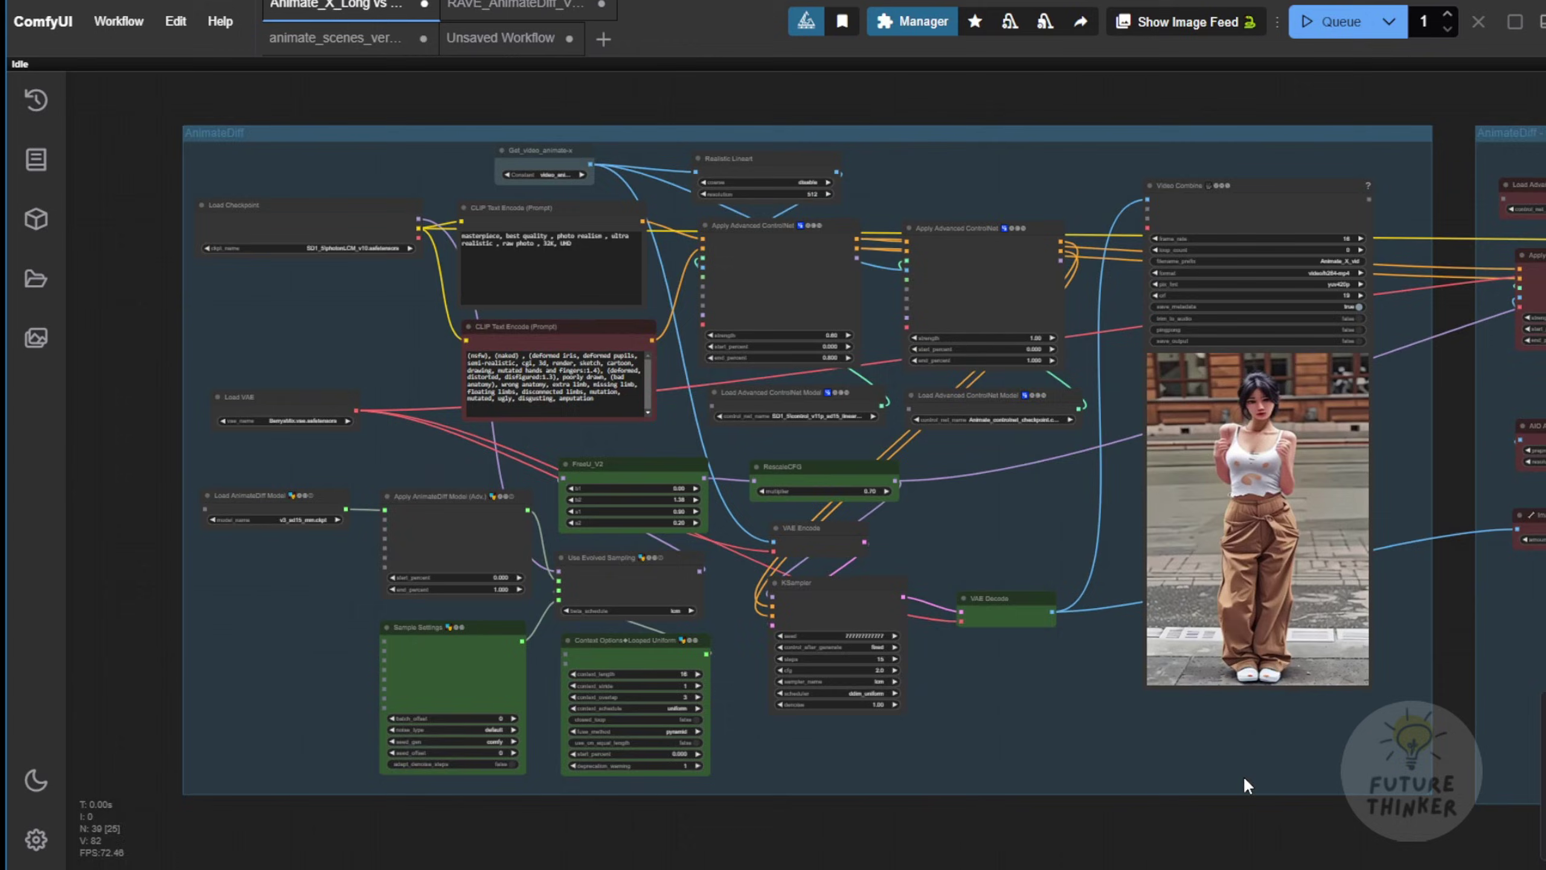
# - Pan to the Animate_X_Long workflow's AnimateDiff - SEG Fix group
pyautogui.moveTo(1243, 776); pyautogui.dragTo(341, 767)
pyautogui.moveTo(1096, 787); pyautogui.dragTo(809, 801)
pyautogui.scroll(7, 1133, 454)
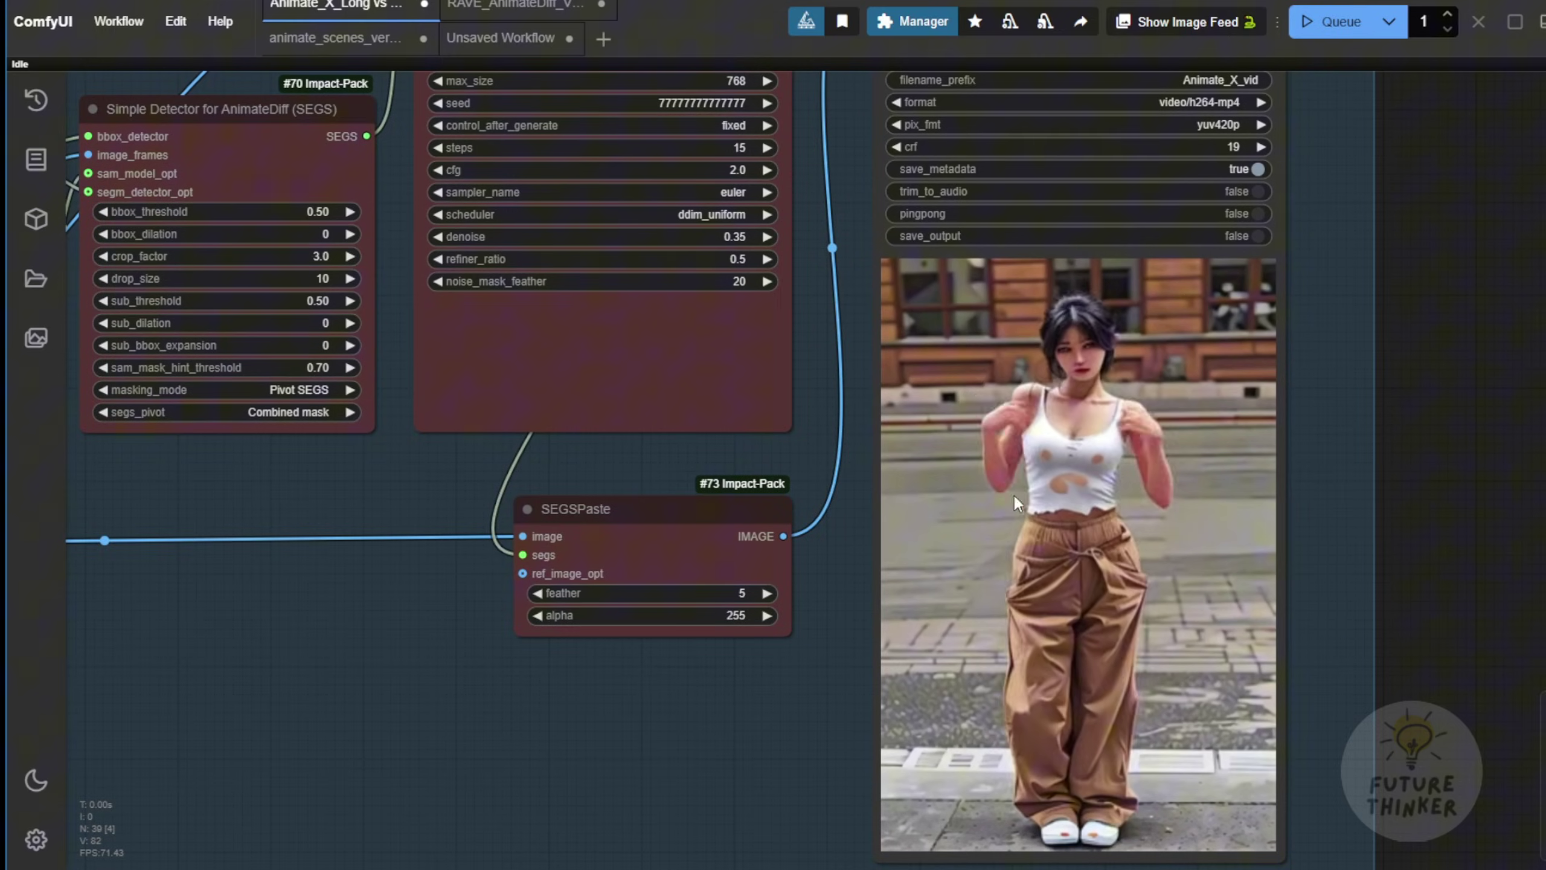
pyautogui.scroll(-2, 1016, 498)
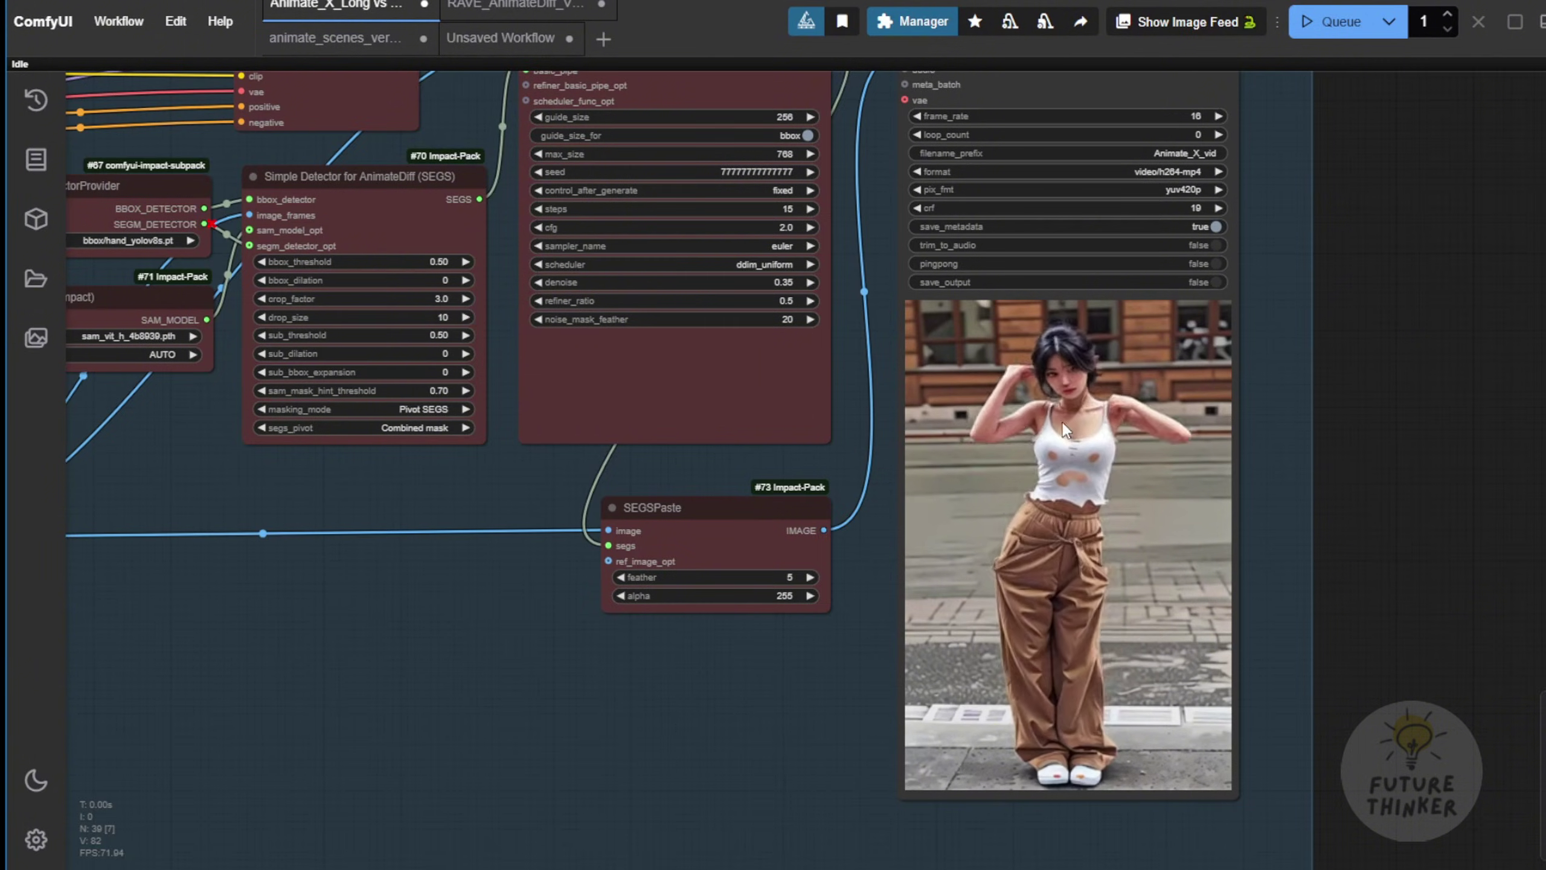
pyautogui.scroll(-2, 1221, 467)
pyautogui.scroll(-4, 1223, 464)
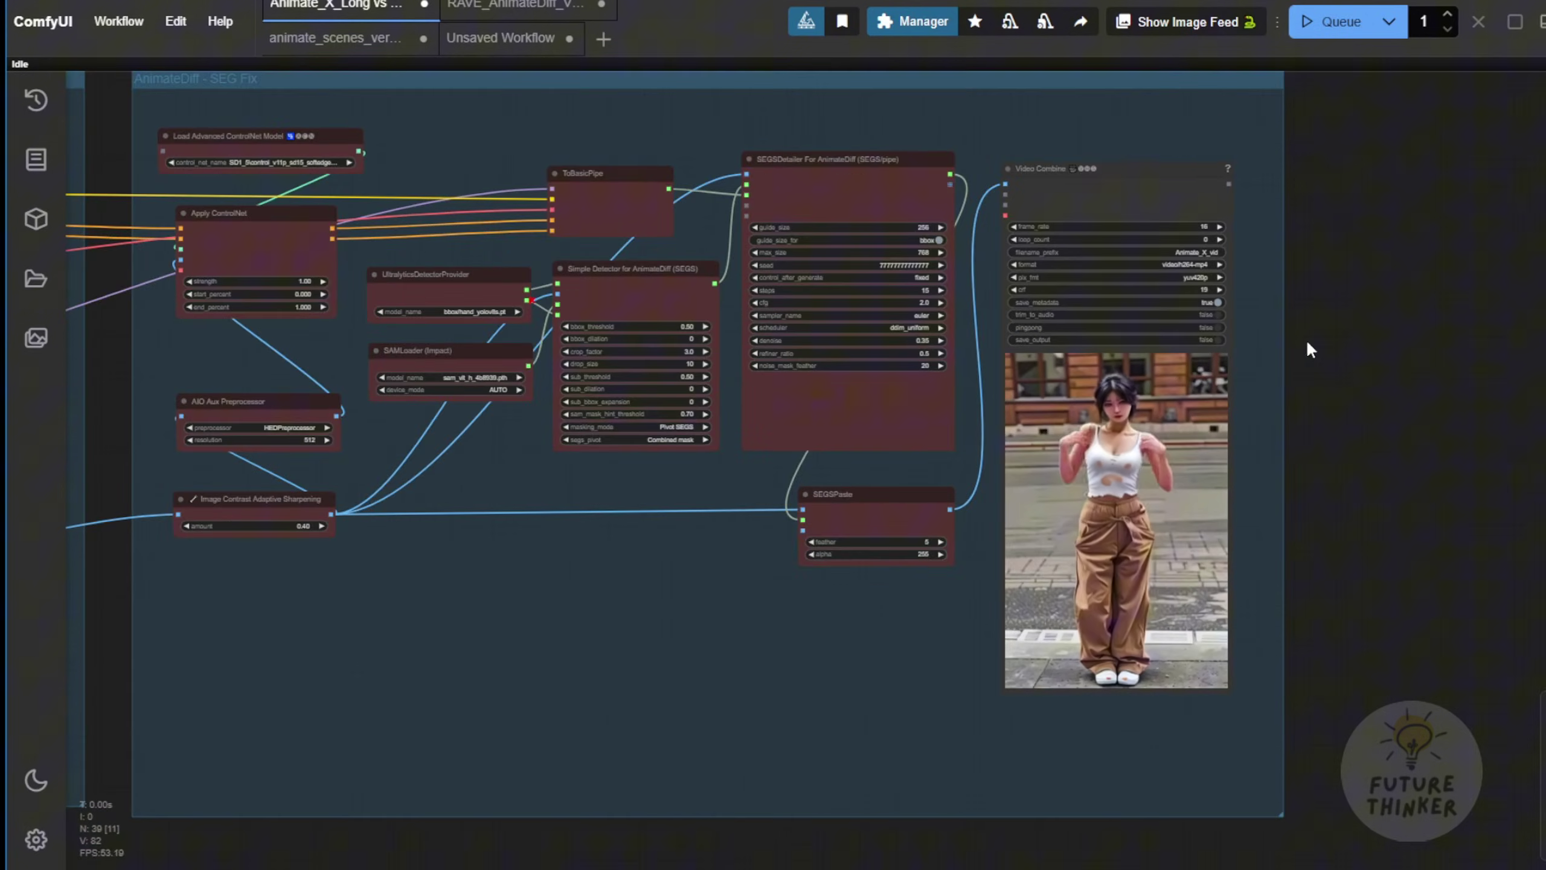
pyautogui.scroll(4, 1188, 424)
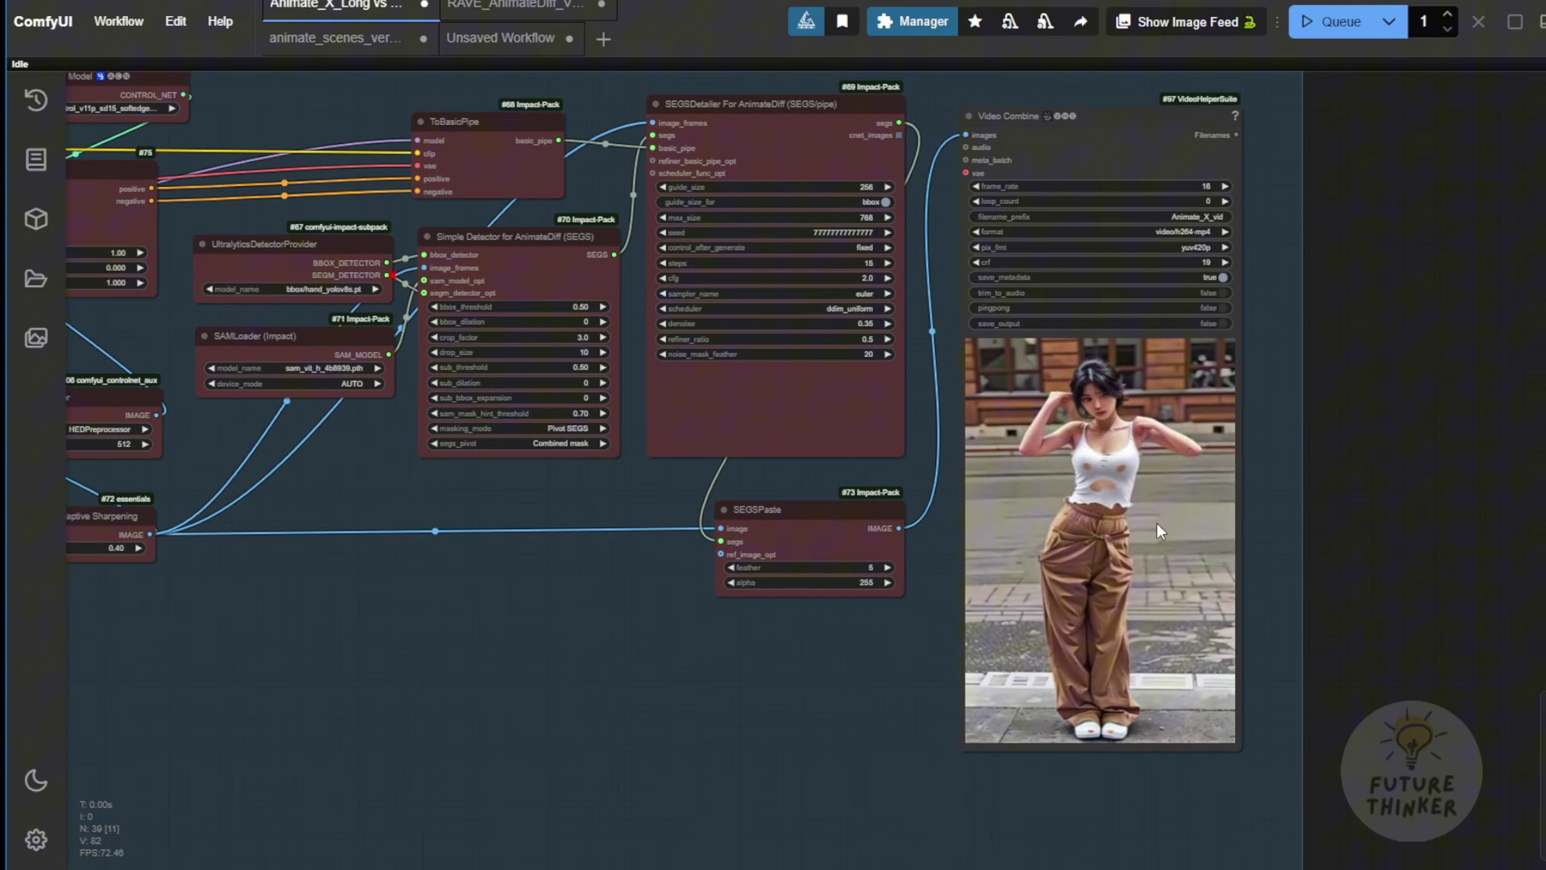
pyautogui.scroll(-3, 1156, 520)
pyautogui.moveTo(447, 153); pyautogui.dragTo(915, 375)
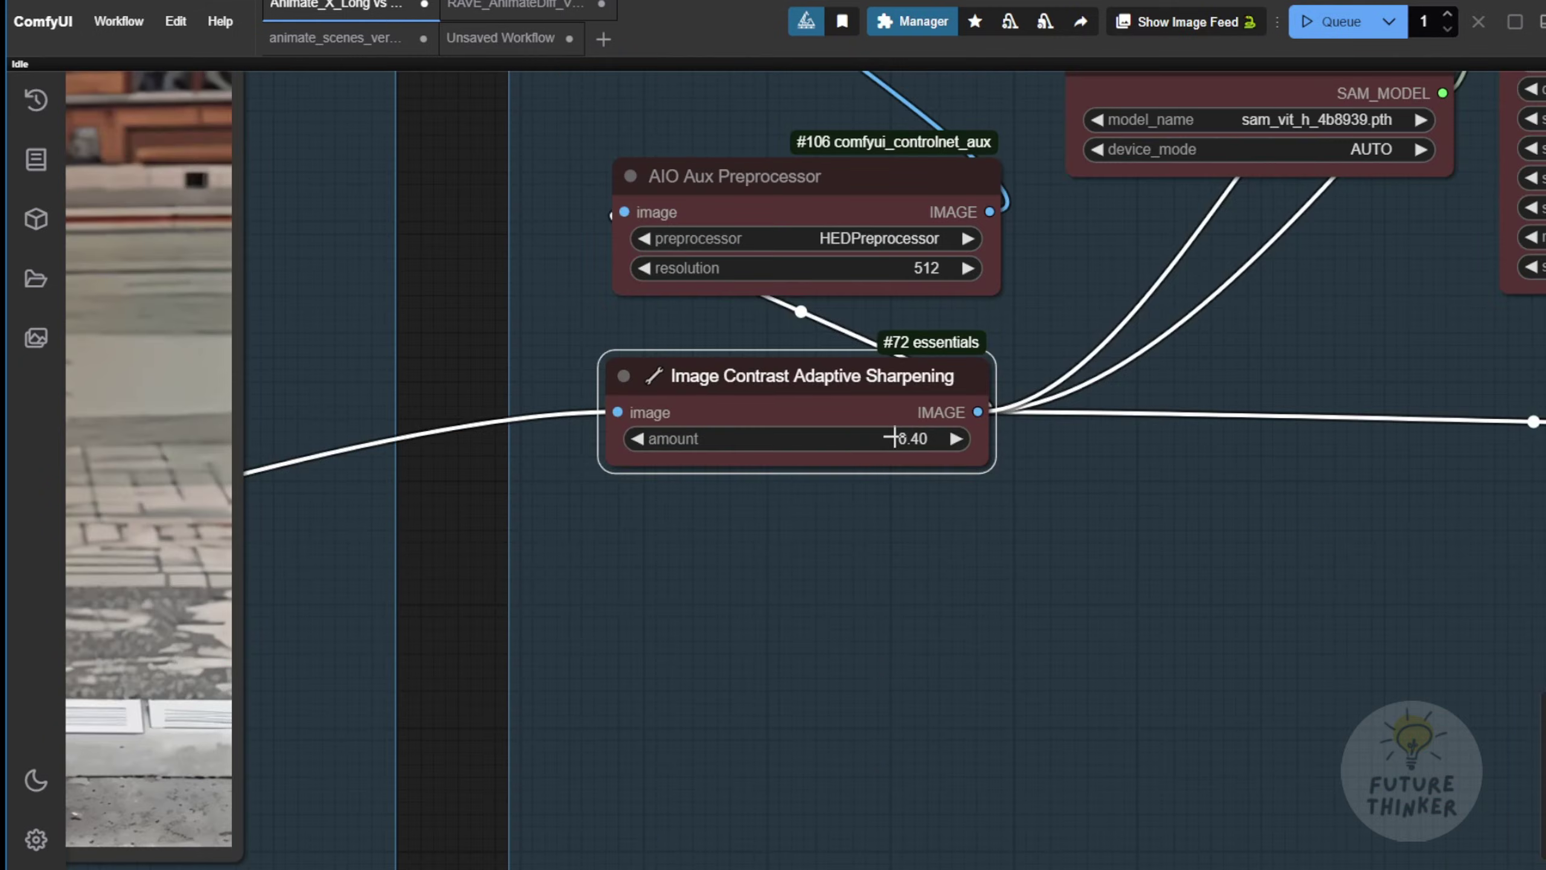
# - Zoom out to see both the Animate_X_Long and SEG Fix video outputs
pyautogui.scroll(-4, 973, 557)
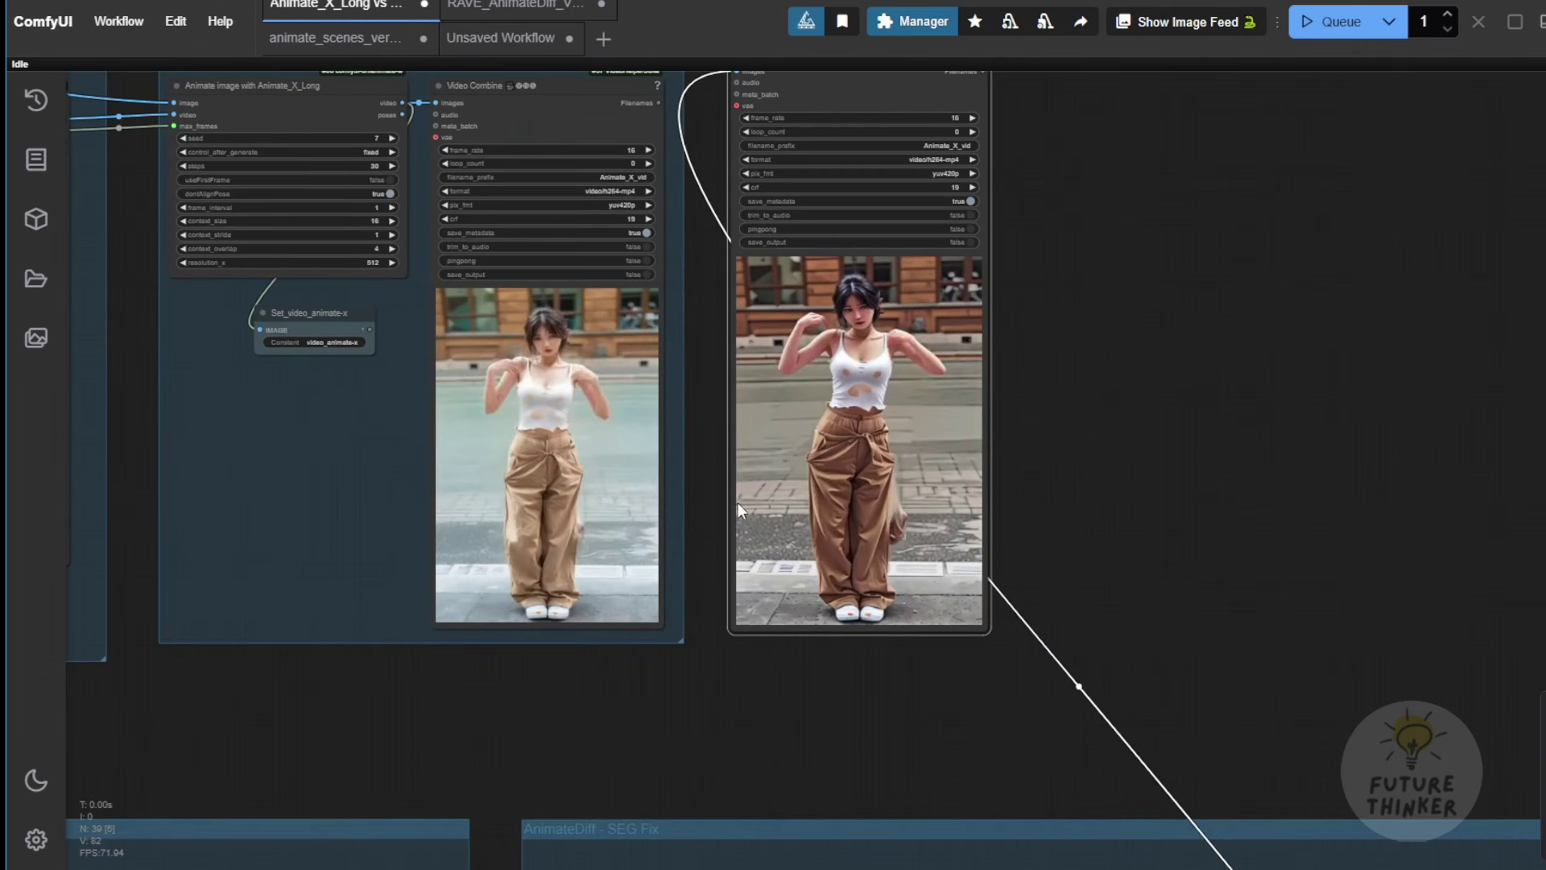
# - Move refined Video Combine #97 back inside the AnimateDiff - SEG Fix group
pyautogui.moveTo(626, 646); pyautogui.dragTo(762, 754)
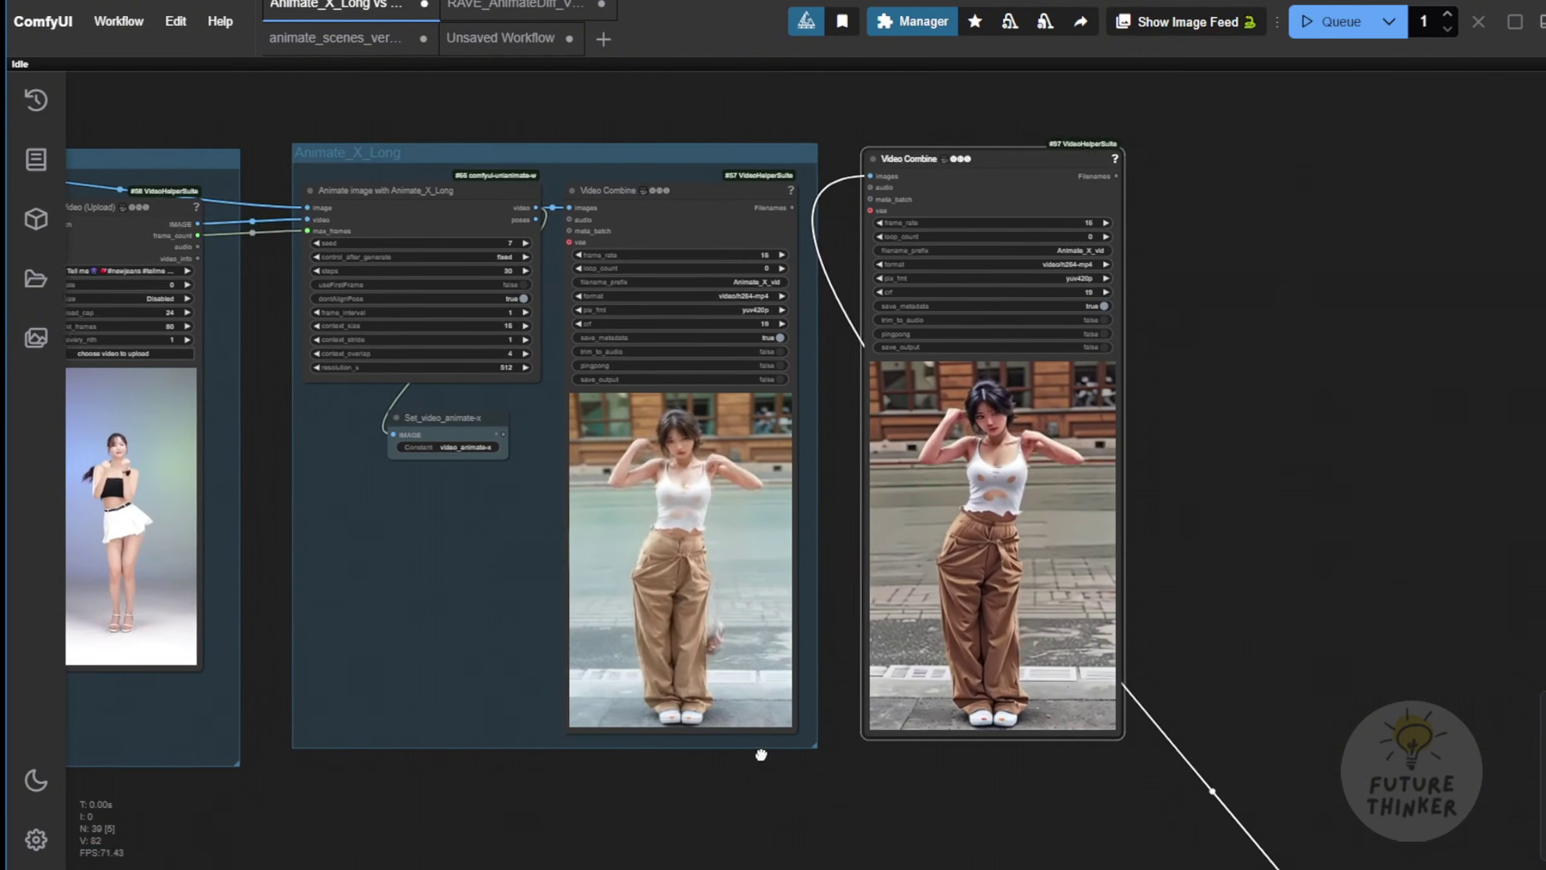
pyautogui.scroll(3, 302, 138)
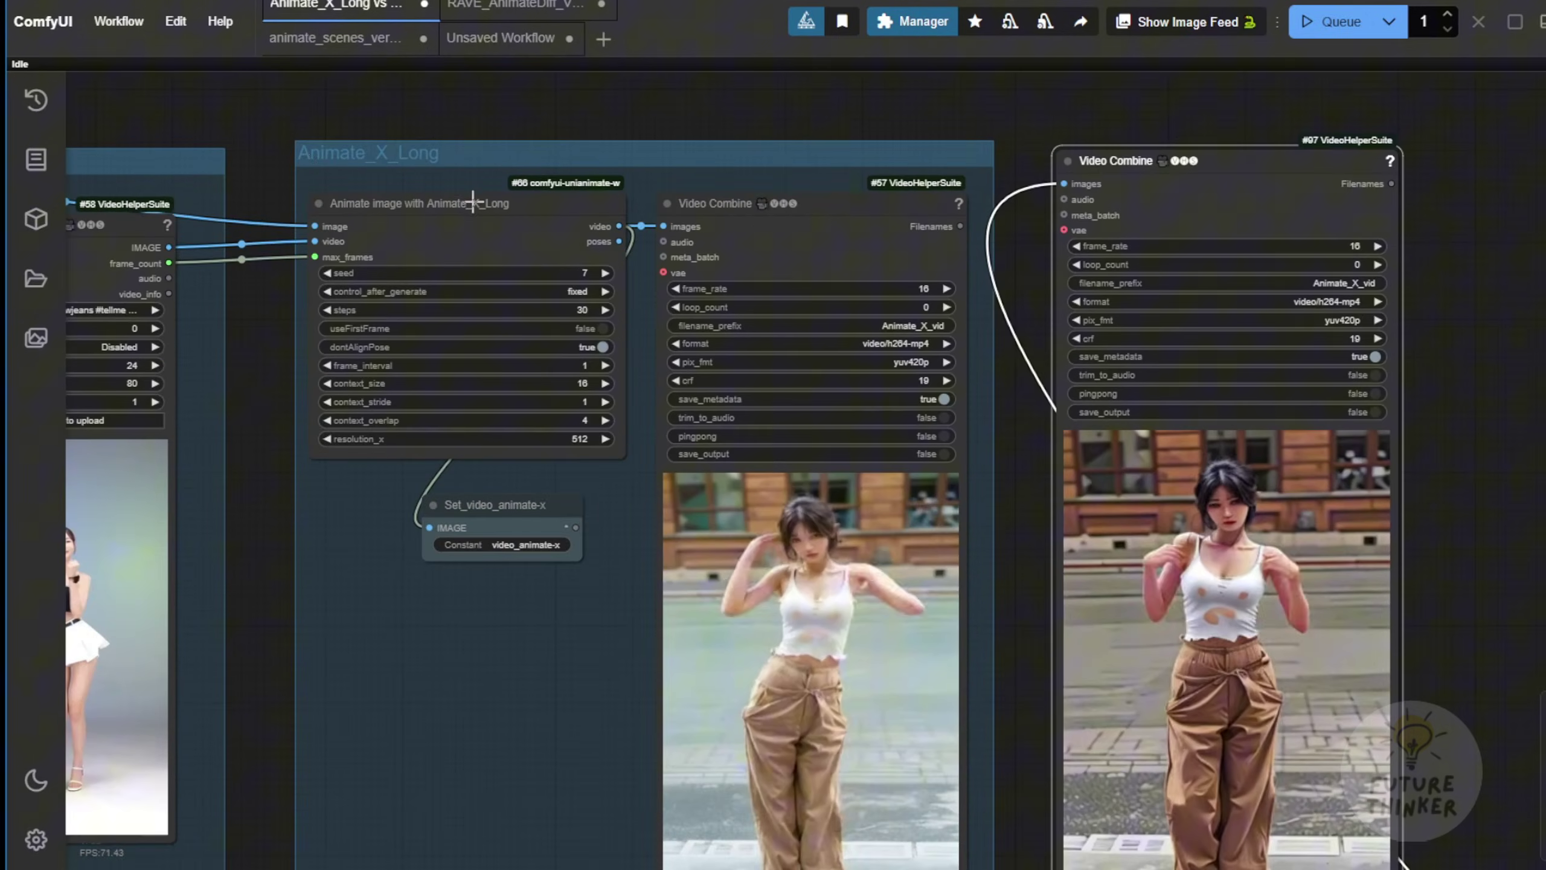
pyautogui.moveTo(354, 183); pyautogui.dragTo(532, 194)
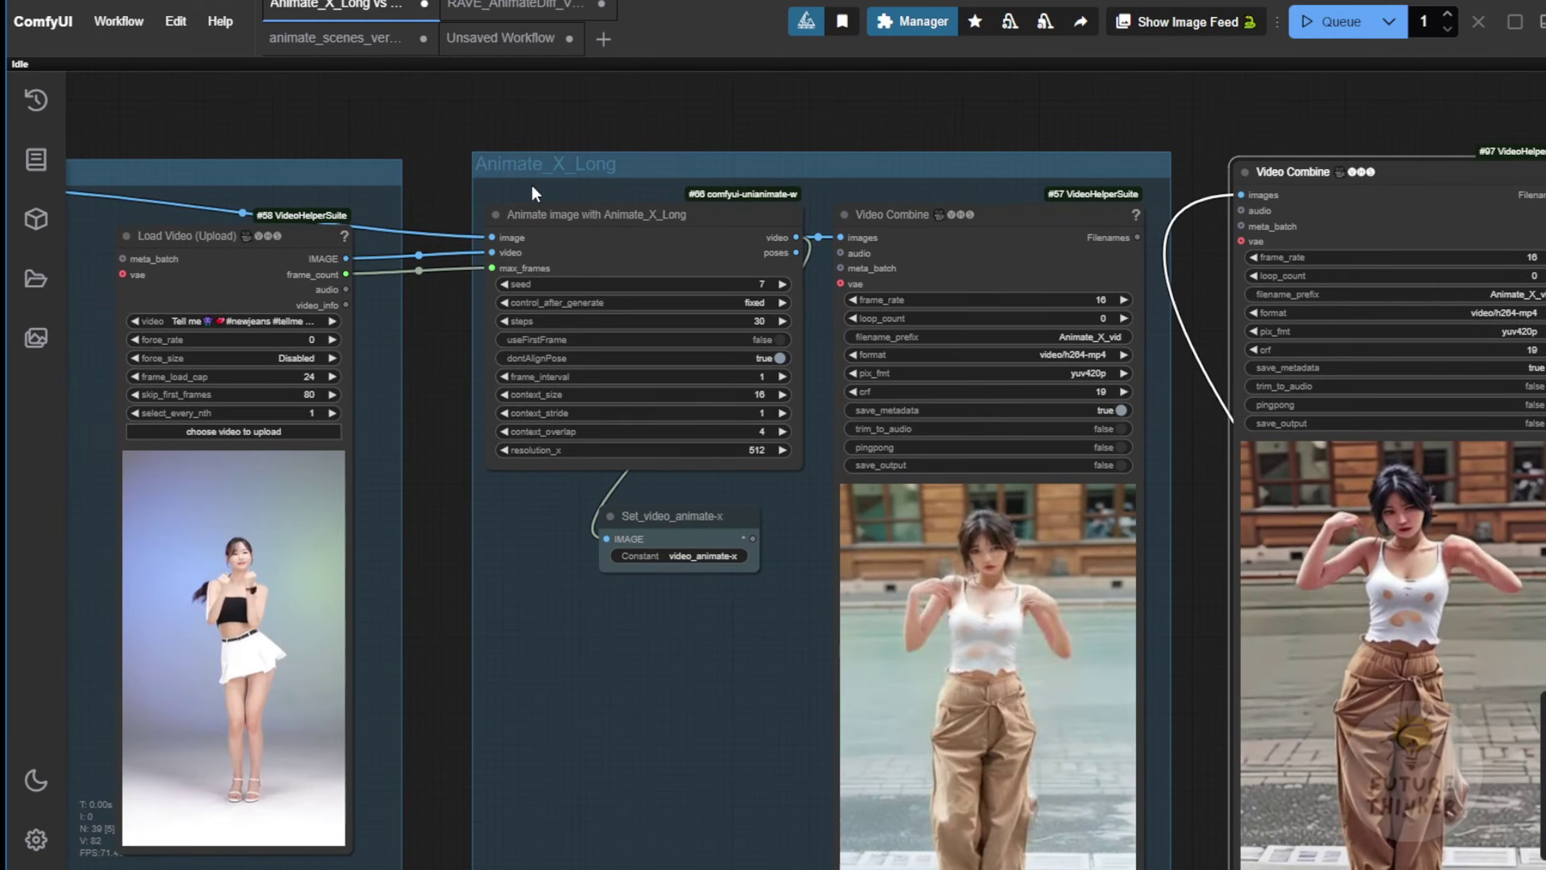
pyautogui.scroll(5, 532, 193)
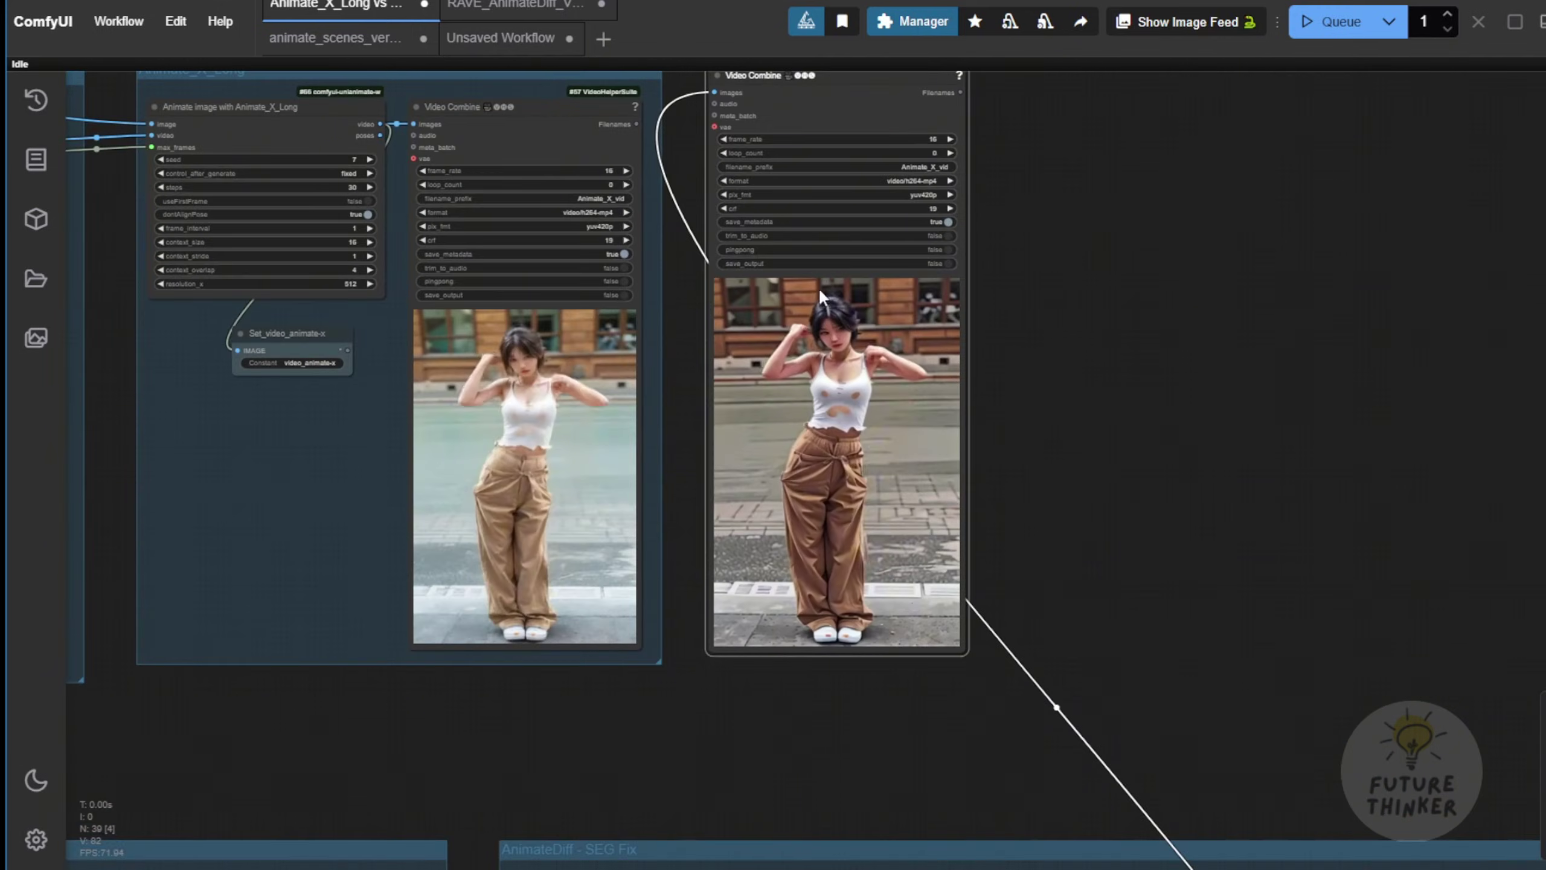
pyautogui.scroll(-2, 1098, 459)
pyautogui.moveTo(1097, 459); pyautogui.dragTo(936, 373)
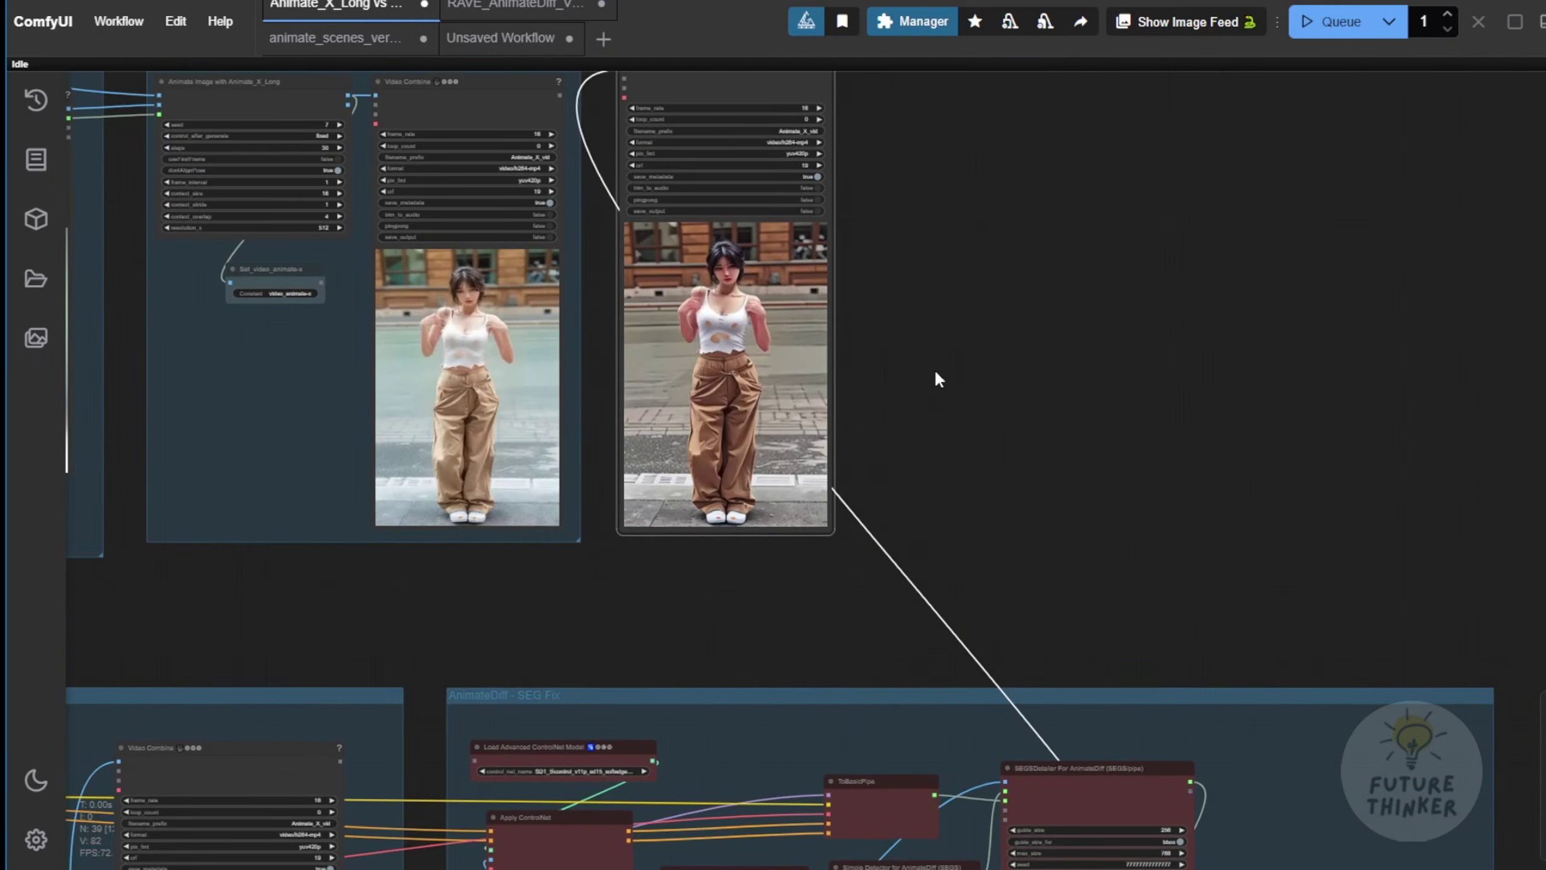
pyautogui.scroll(-1, 937, 374)
pyautogui.moveTo(753, 110); pyautogui.dragTo(1328, 731)
# - Lower the Image Contrast Adaptive Sharpening node within the SEG Fix group
pyautogui.moveTo(1260, 572); pyautogui.dragTo(1170, 155)
pyautogui.scroll(3, 1143, 556)
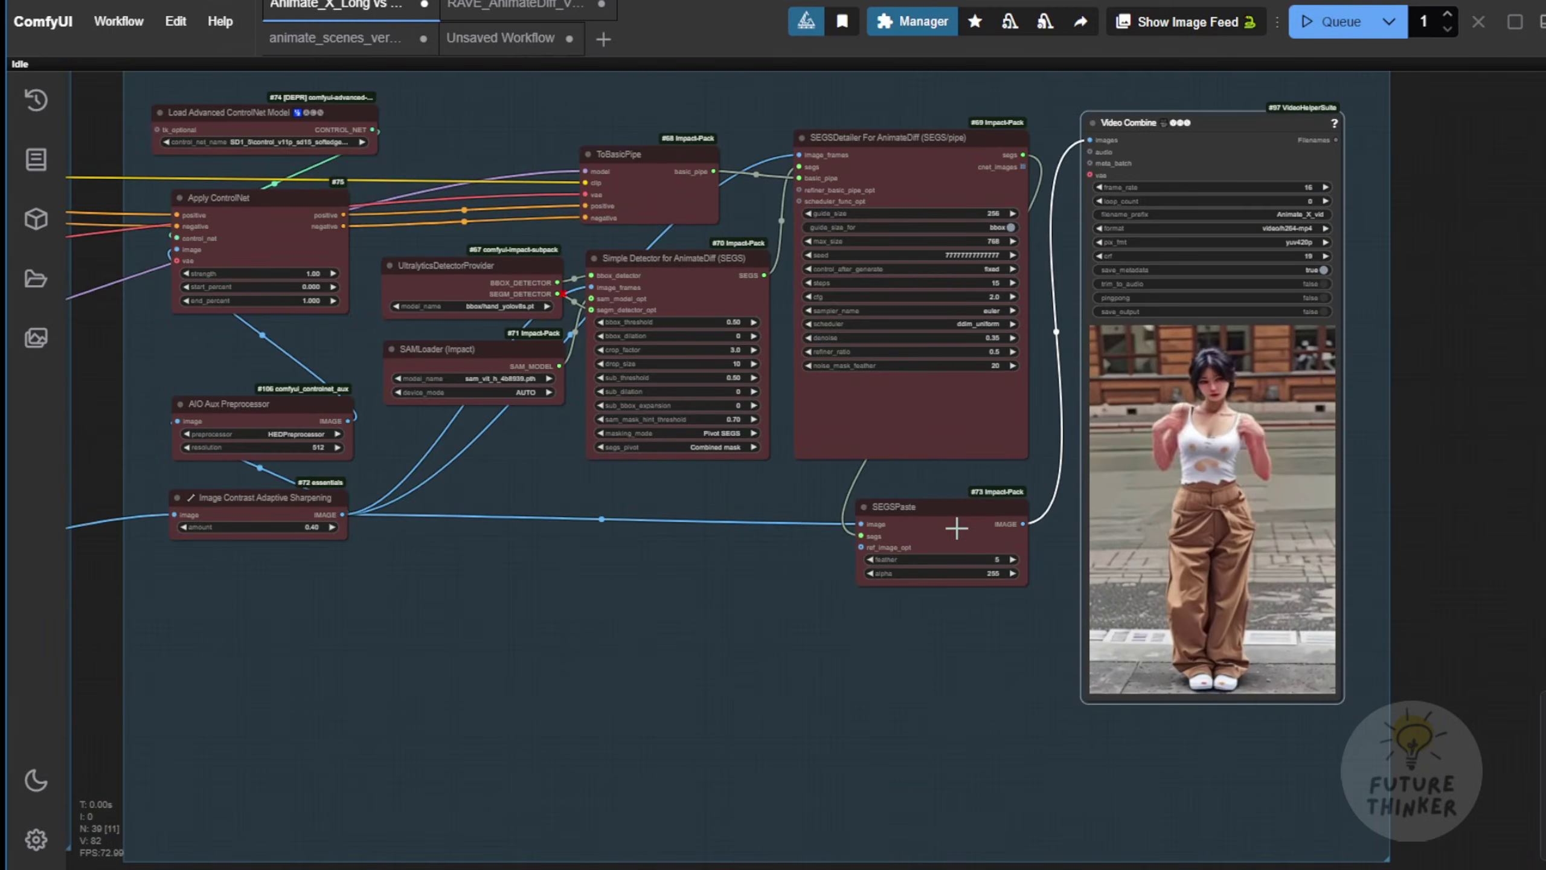
pyautogui.moveTo(308, 499); pyautogui.dragTo(296, 579)
# - Look over the left-hand, Inputs and Animate_X_Long groups
pyautogui.scroll(-2, 432, 551)
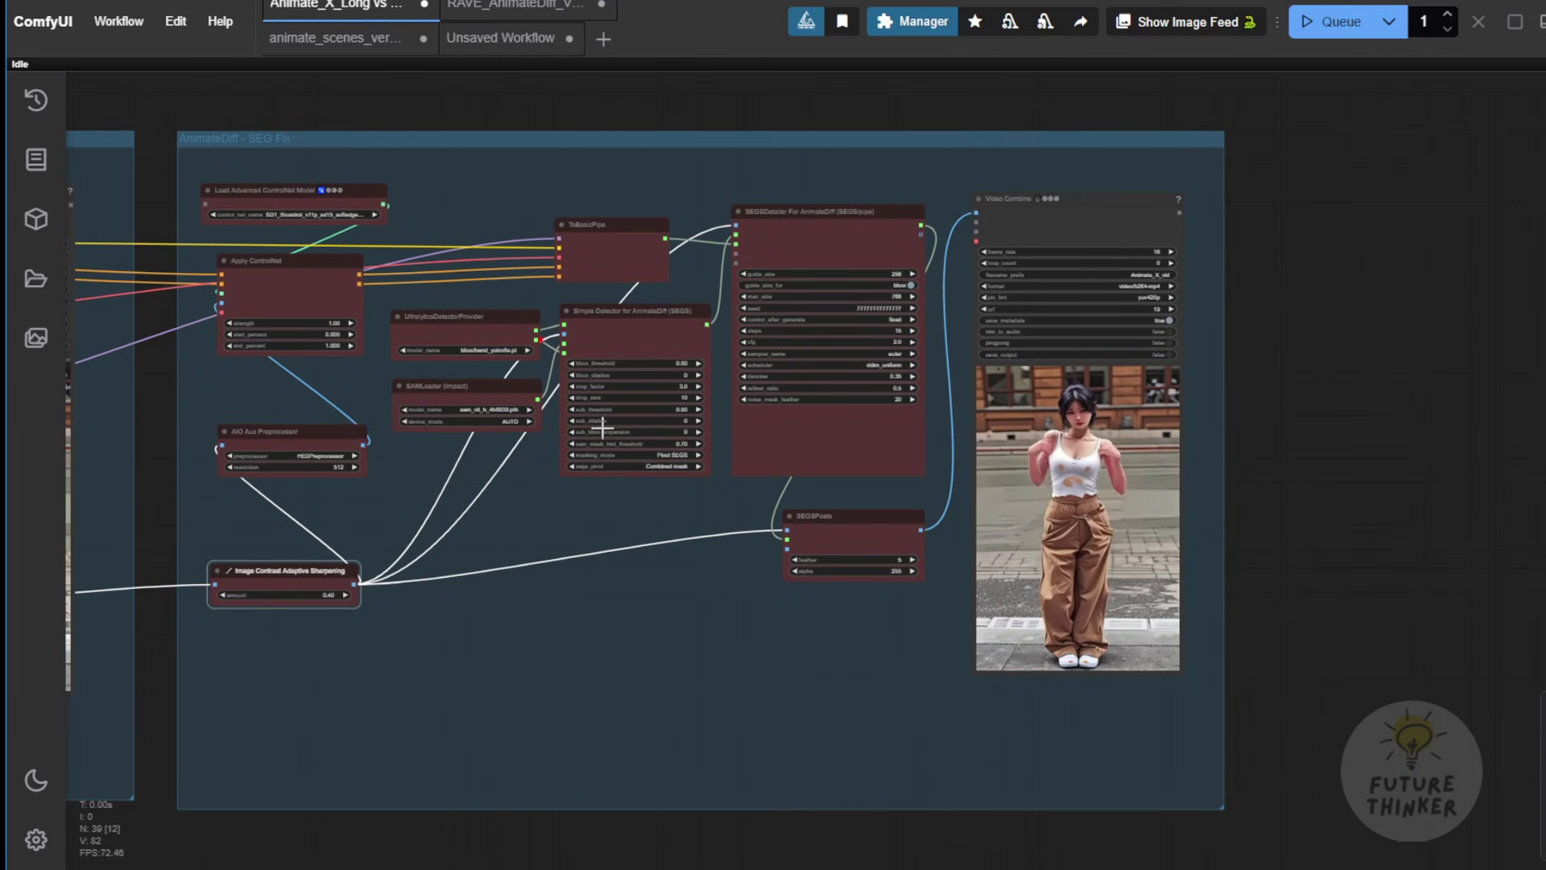
pyautogui.scroll(-2, 590, 434)
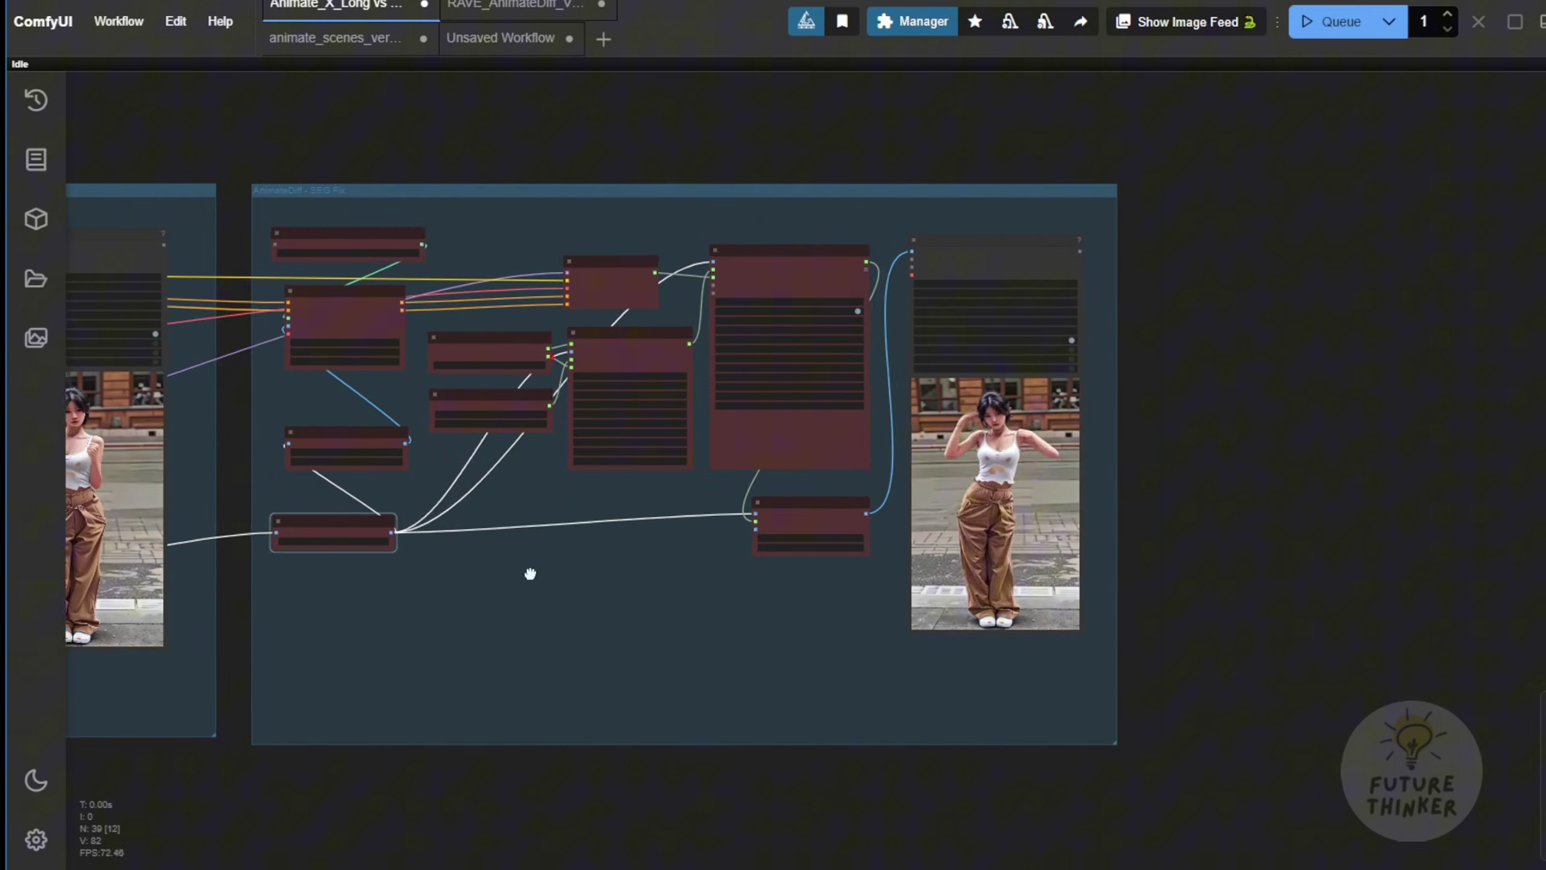
pyautogui.moveTo(517, 572); pyautogui.dragTo(839, 528)
pyautogui.scroll(-2, 952, 511)
pyautogui.scroll(1, 1094, 622)
pyautogui.moveTo(949, 238); pyautogui.dragTo(1010, 598)
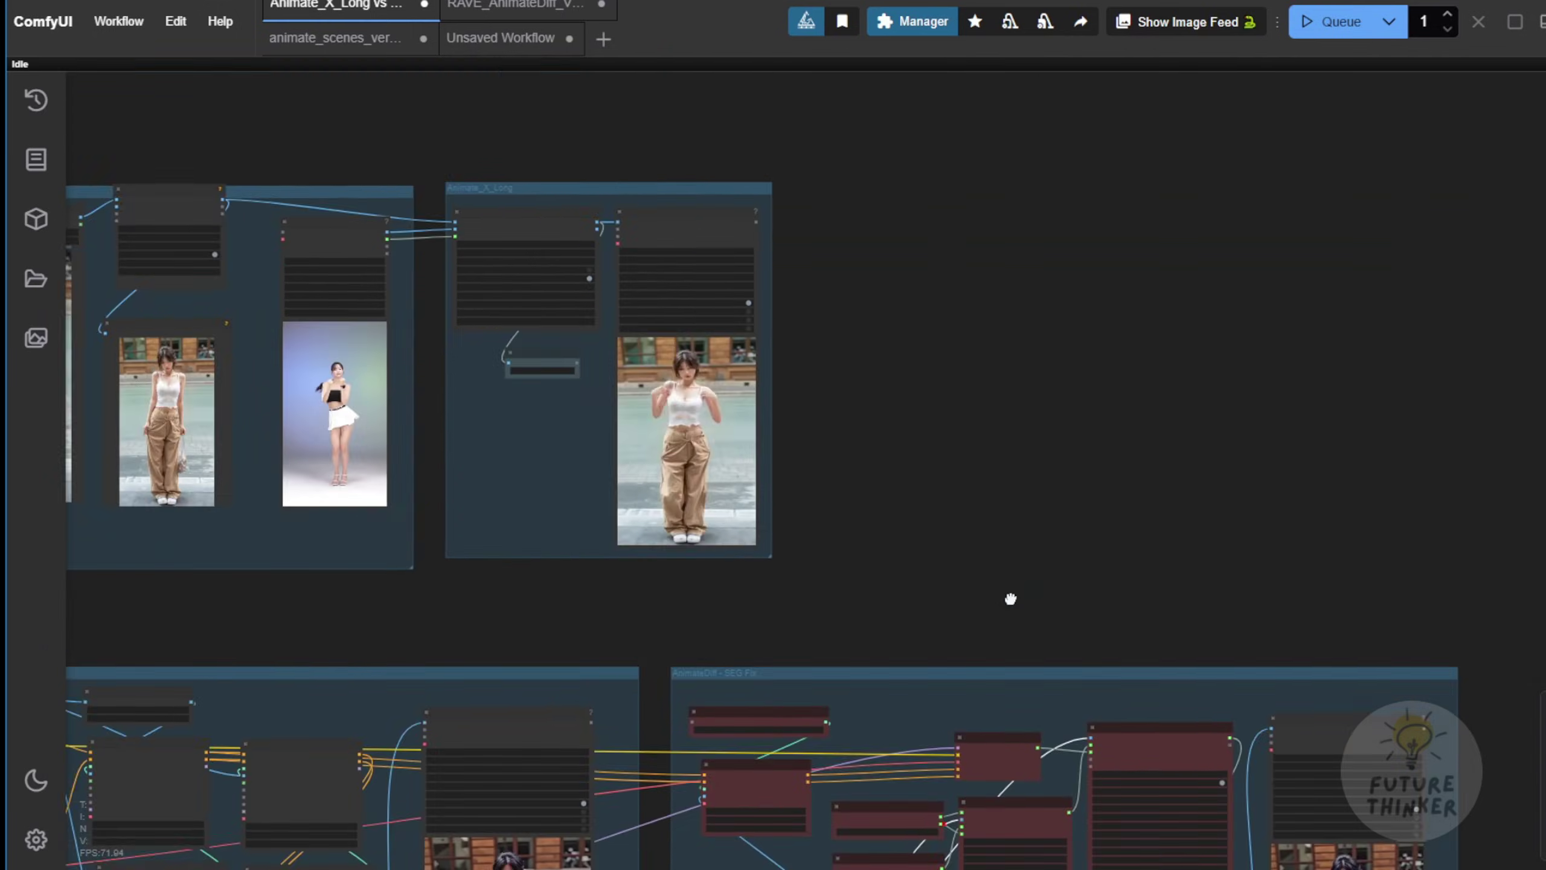
pyautogui.scroll(4, 674, 409)
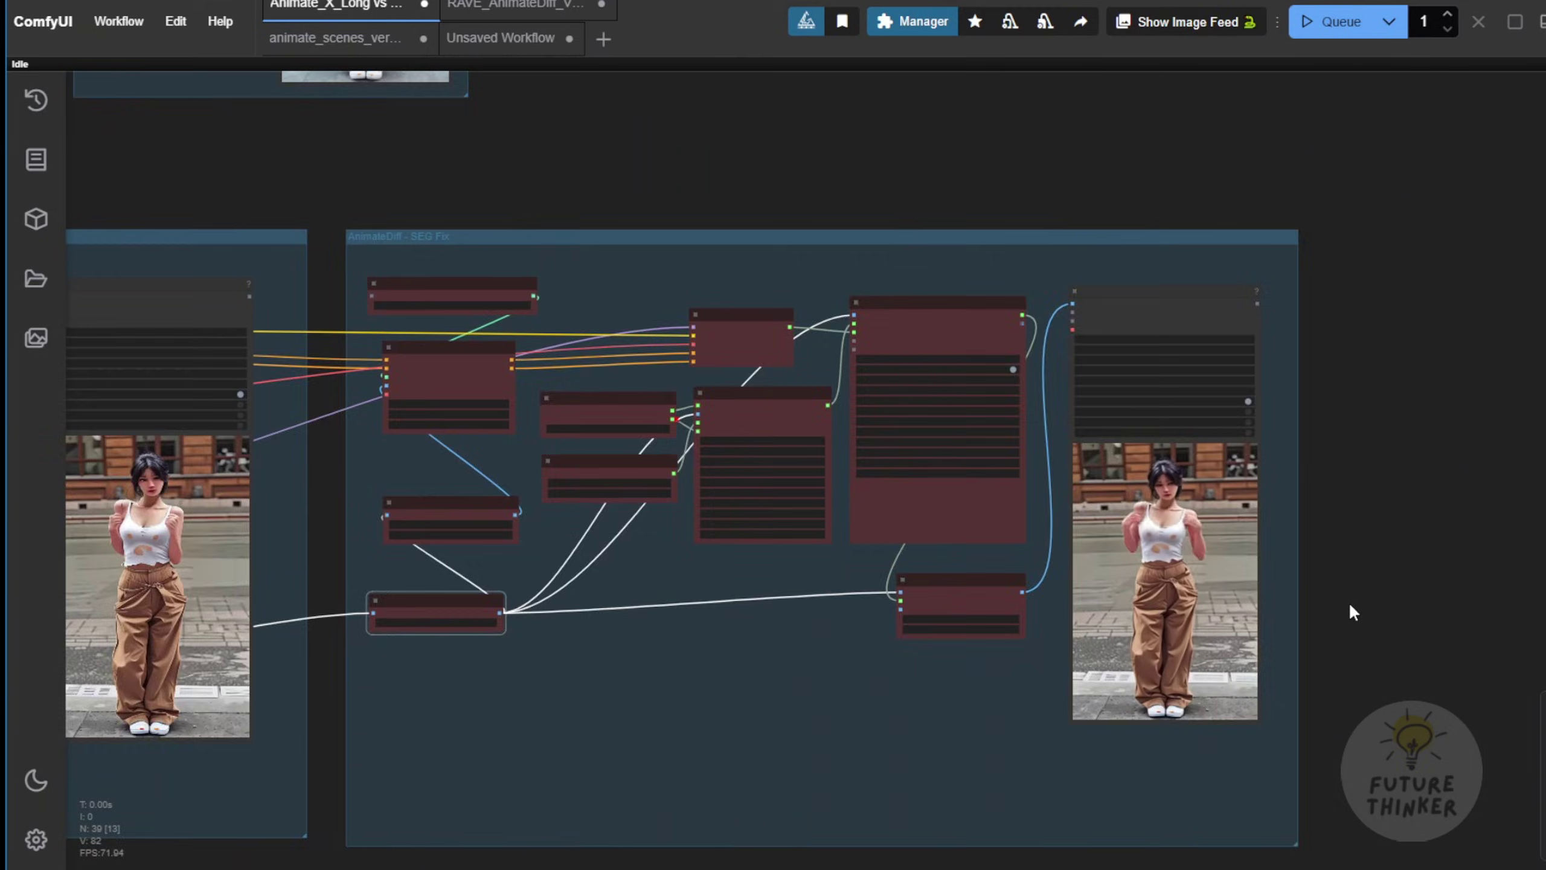
# - Enlarge the SEG Fix Video Combine node so its refined preview is bigger
pyautogui.moveTo(1348, 602); pyautogui.dragTo(1187, 401)
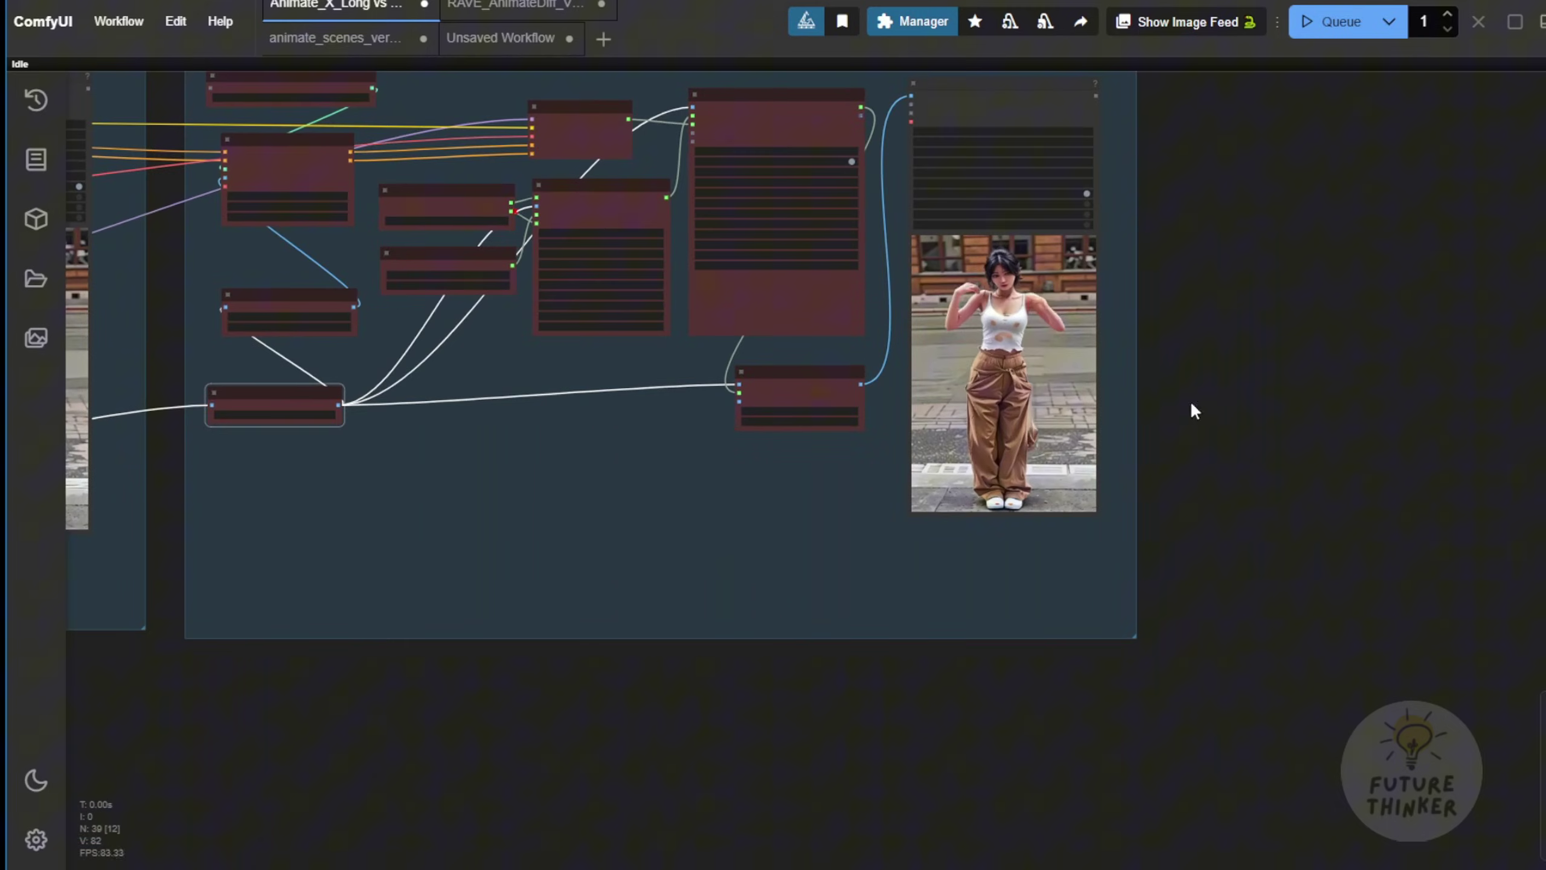
pyautogui.scroll(-4, 1077, 390)
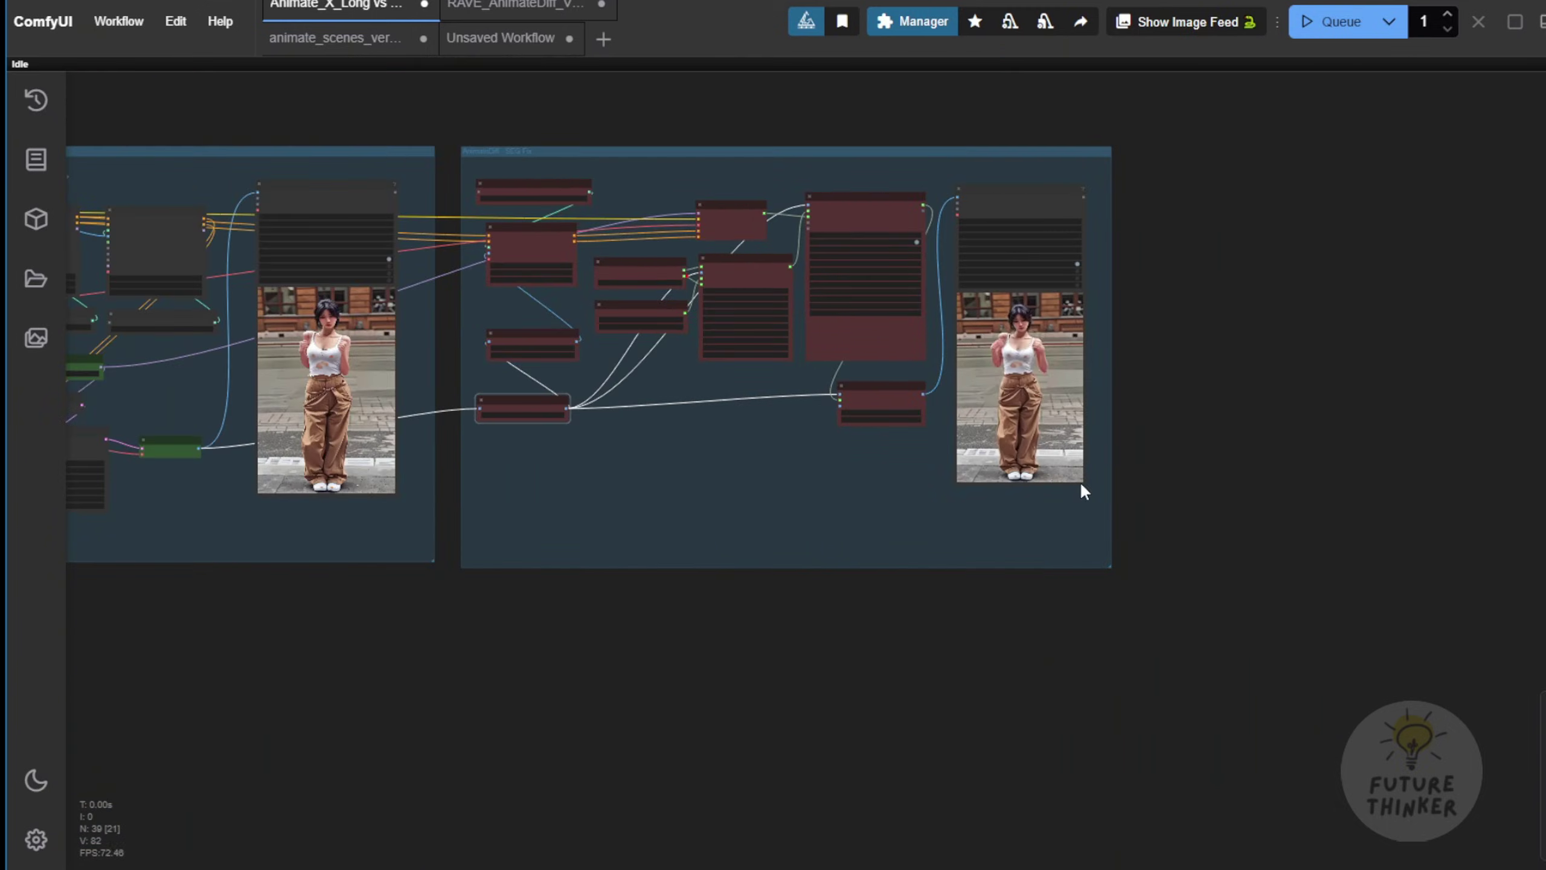
pyautogui.moveTo(1083, 485); pyautogui.dragTo(1124, 515)
pyautogui.scroll(4, 1117, 511)
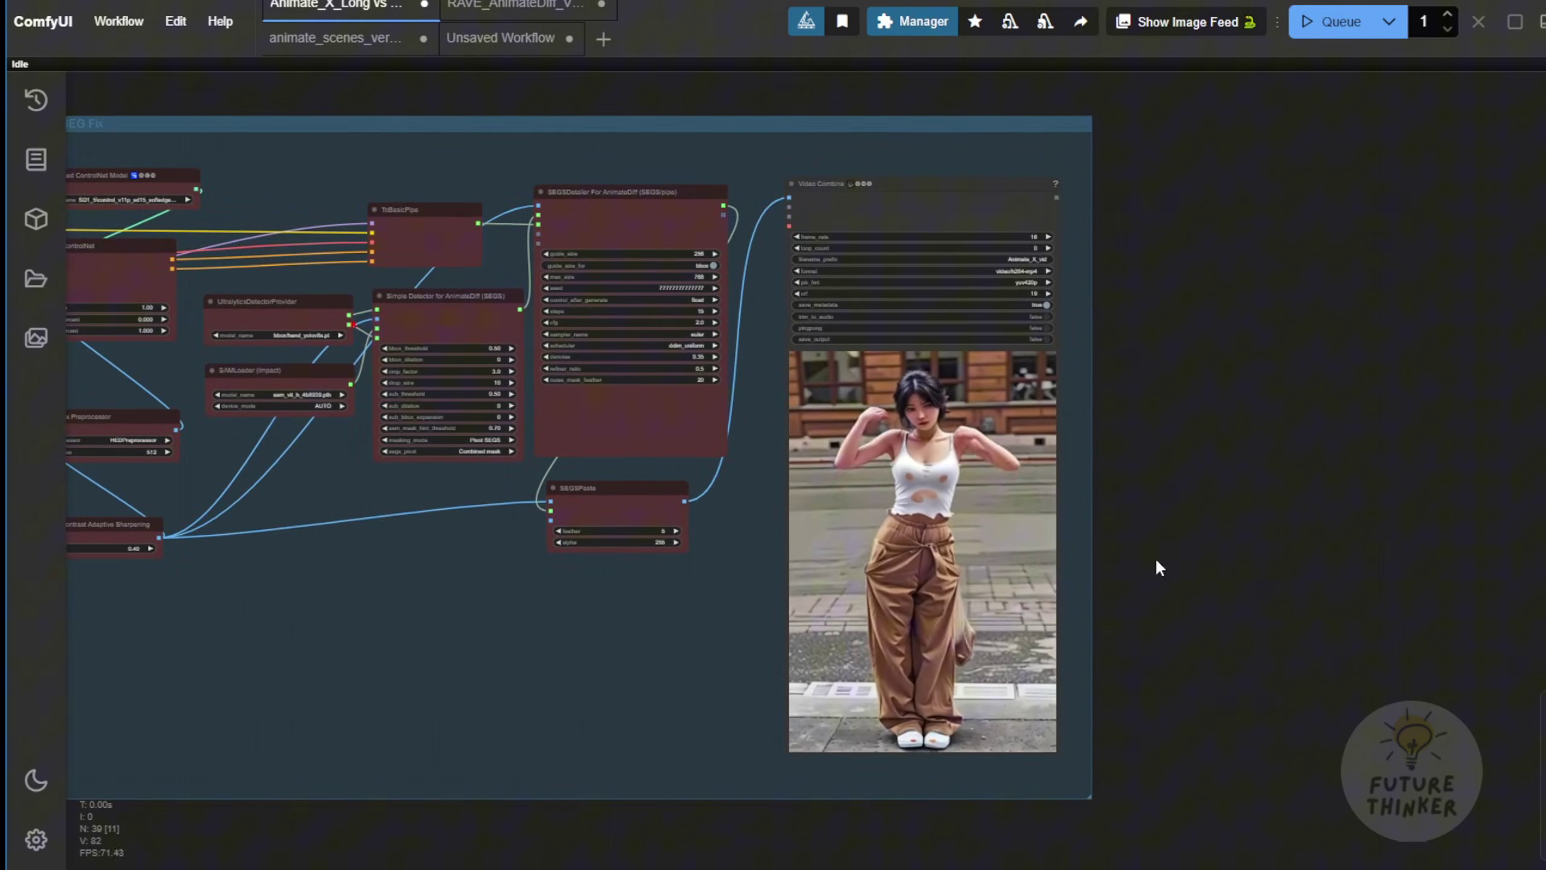
pyautogui.scroll(-3, 937, 514)
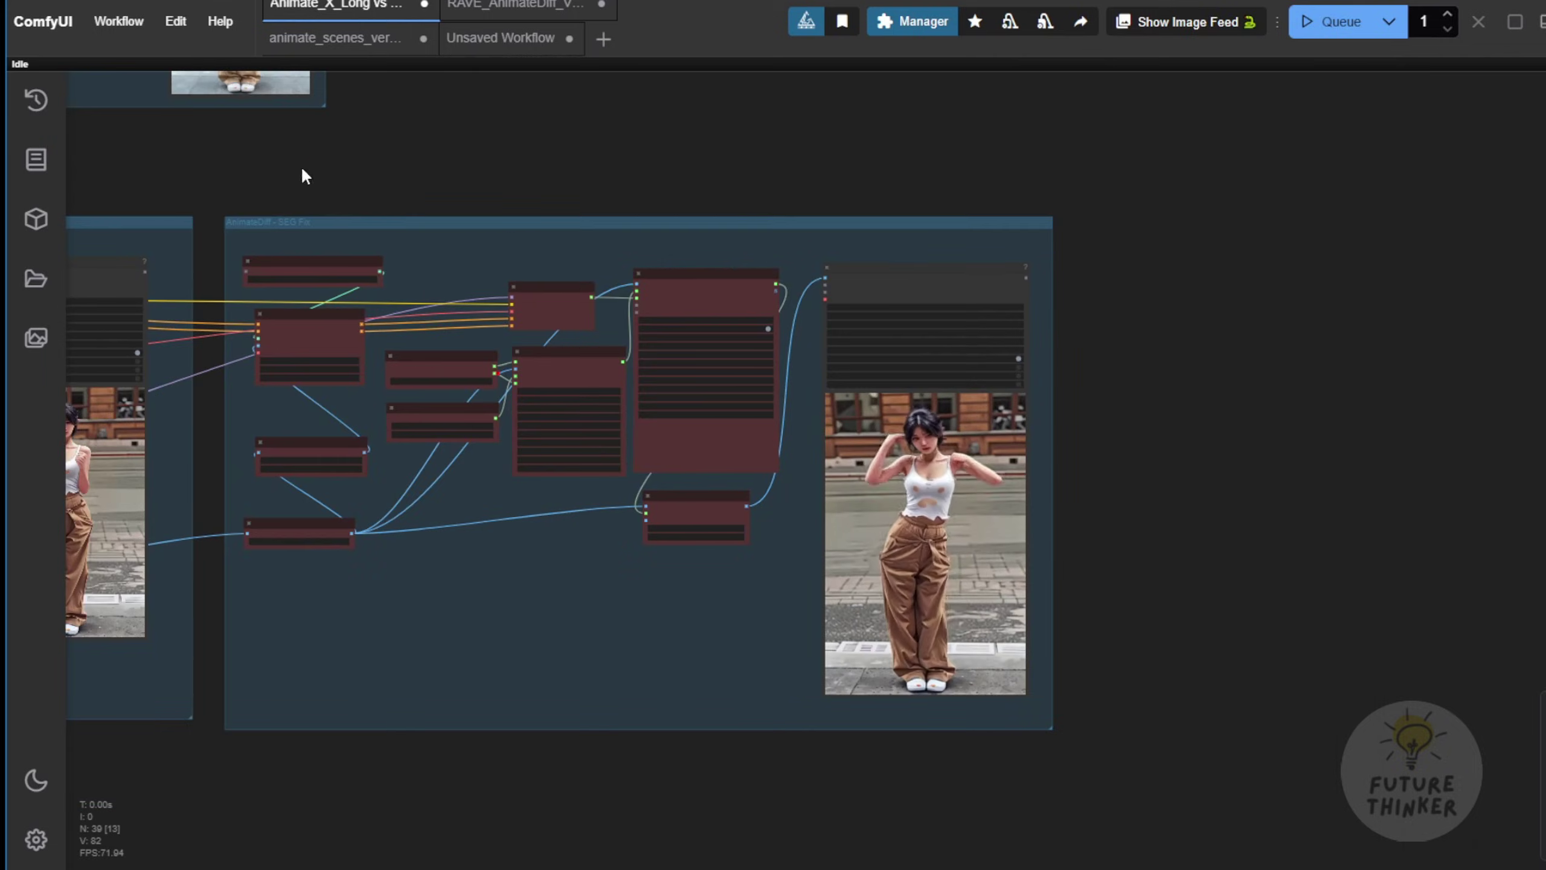
pyautogui.moveTo(300, 173); pyautogui.dragTo(919, 524)
pyautogui.scroll(5, 739, 335)
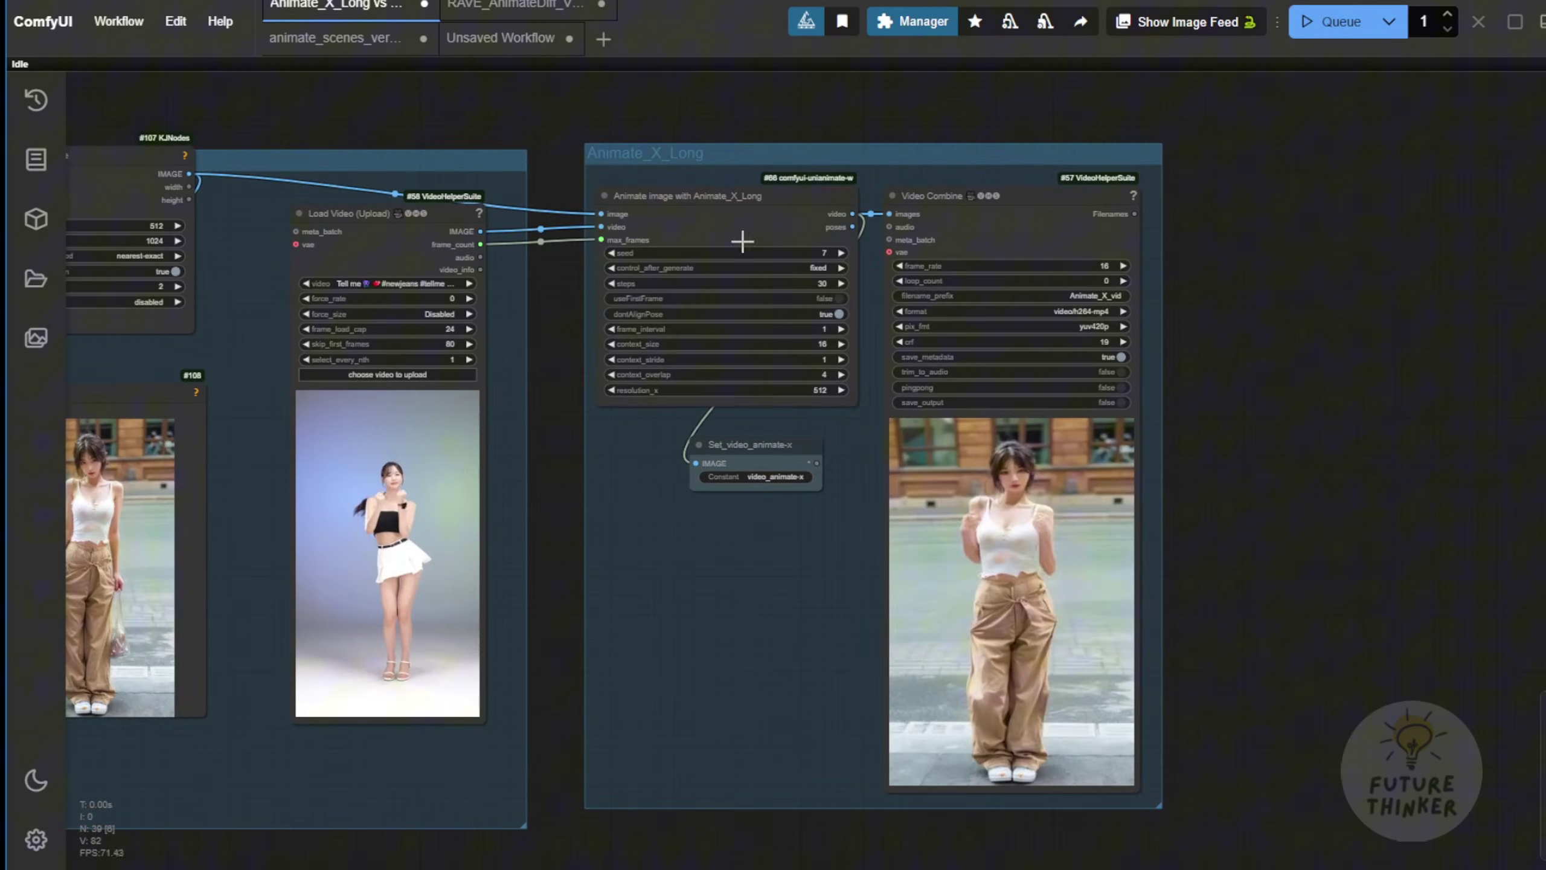
pyautogui.moveTo(726, 199)
pyautogui.mouseDown()
pyautogui.moveTo(709, 186)
pyautogui.moveTo(734, 201)
pyautogui.mouseUp()
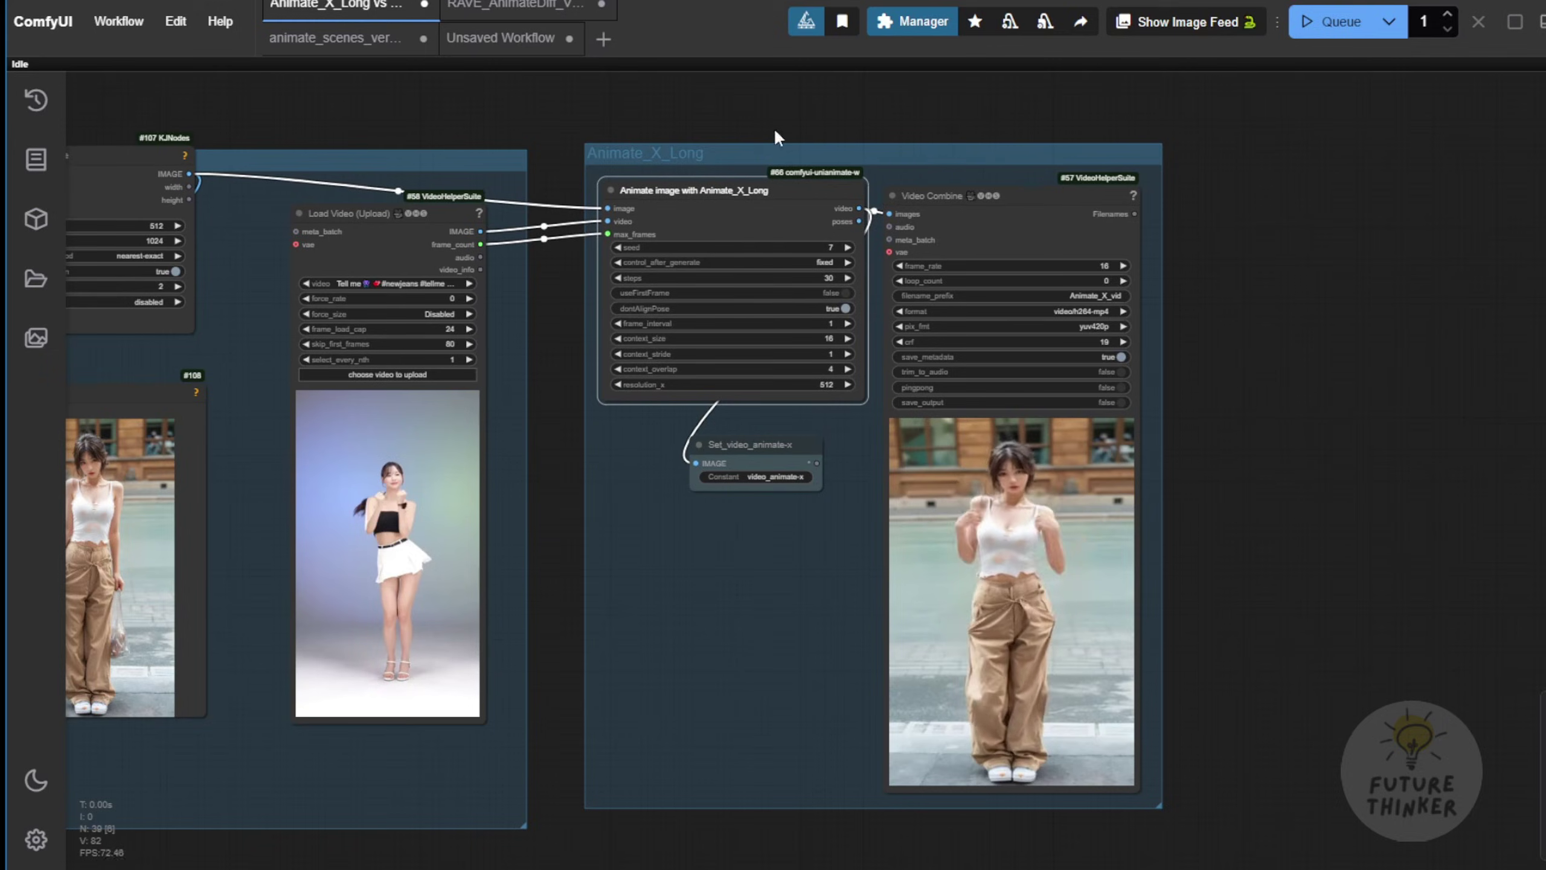
pyautogui.moveTo(681, 205)
pyautogui.mouseDown()
pyautogui.moveTo(608, 179)
pyautogui.moveTo(688, 206)
pyautogui.mouseUp()
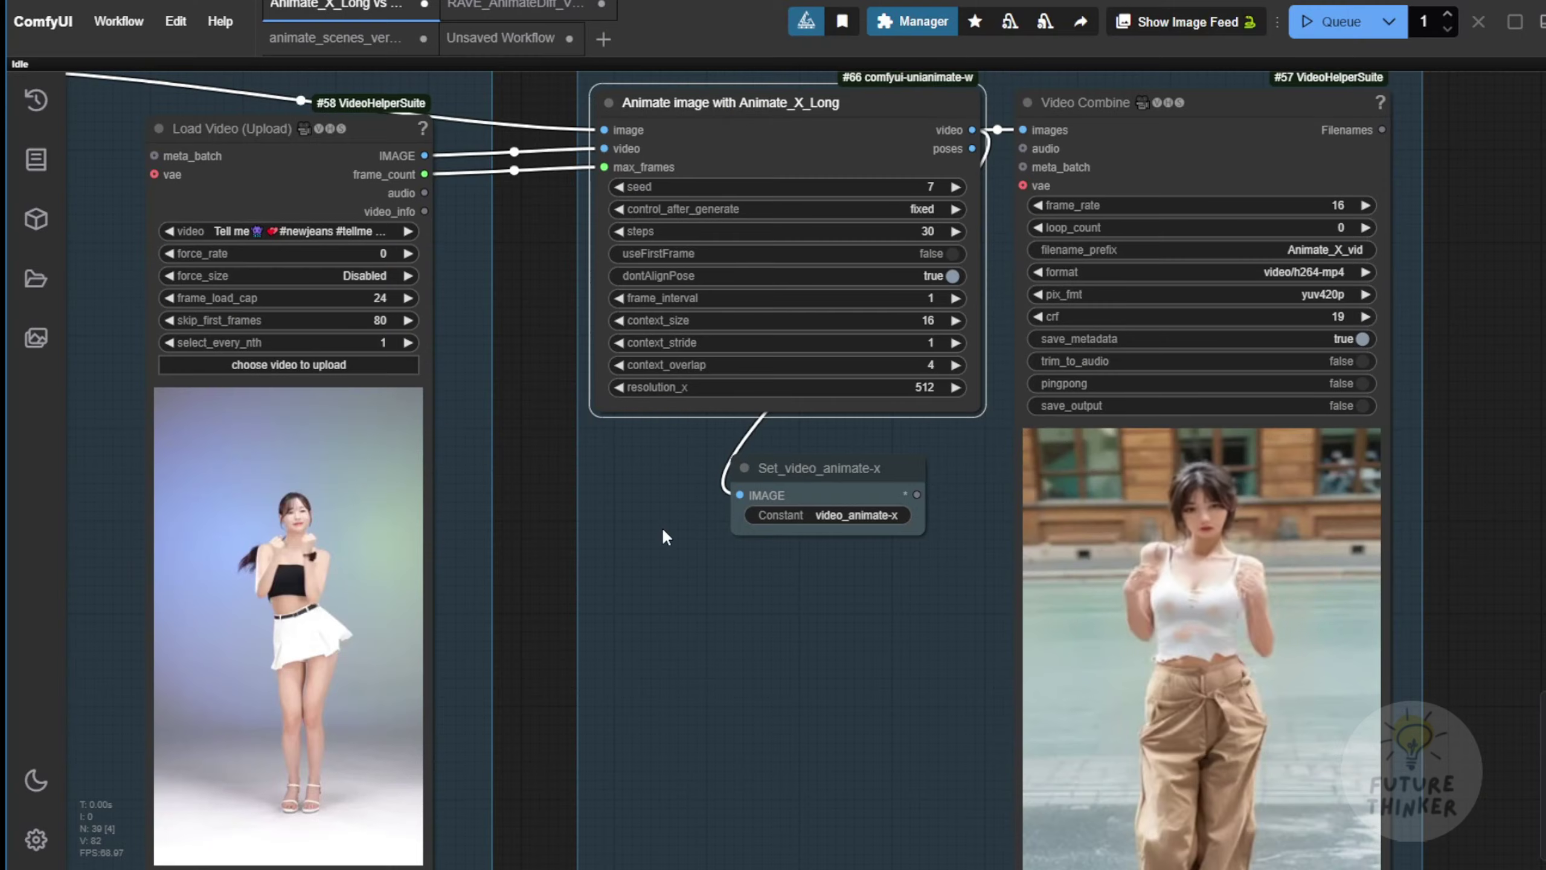
# - Scroll the ComfyUI-UniAnimate-W newWorkflows listing of Animate_X vs UniAnimate JSON files
pyautogui.scroll(2, 664, 528)
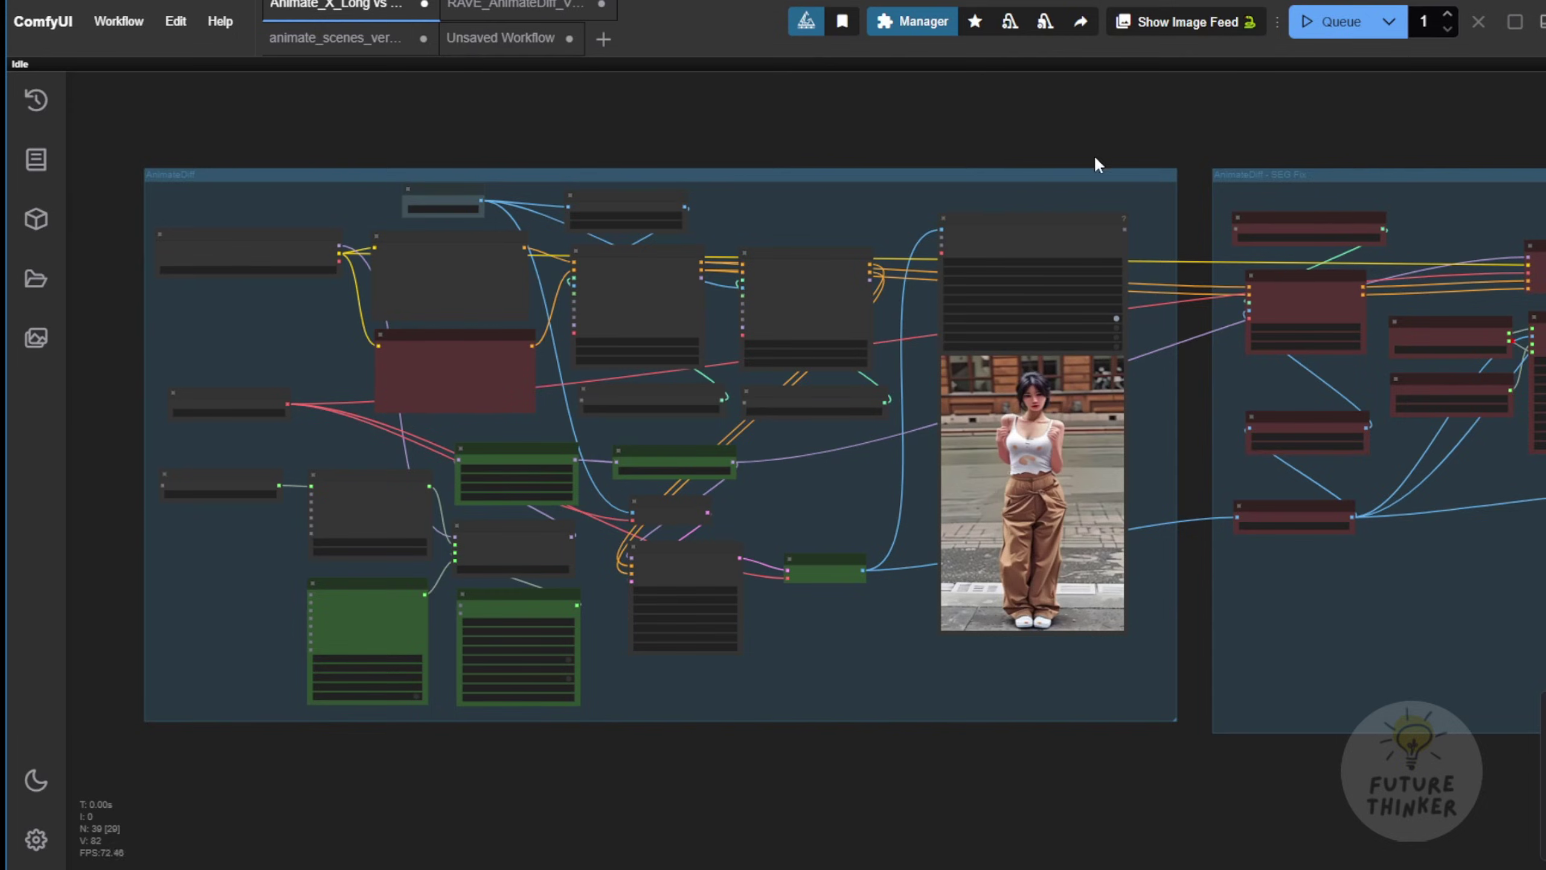
# - Nudge the Set_video_animate-x node down-right near the image preview groups
pyautogui.moveTo(1135, 149); pyautogui.dragTo(1021, 441)
pyautogui.scroll(5, 1063, 198)
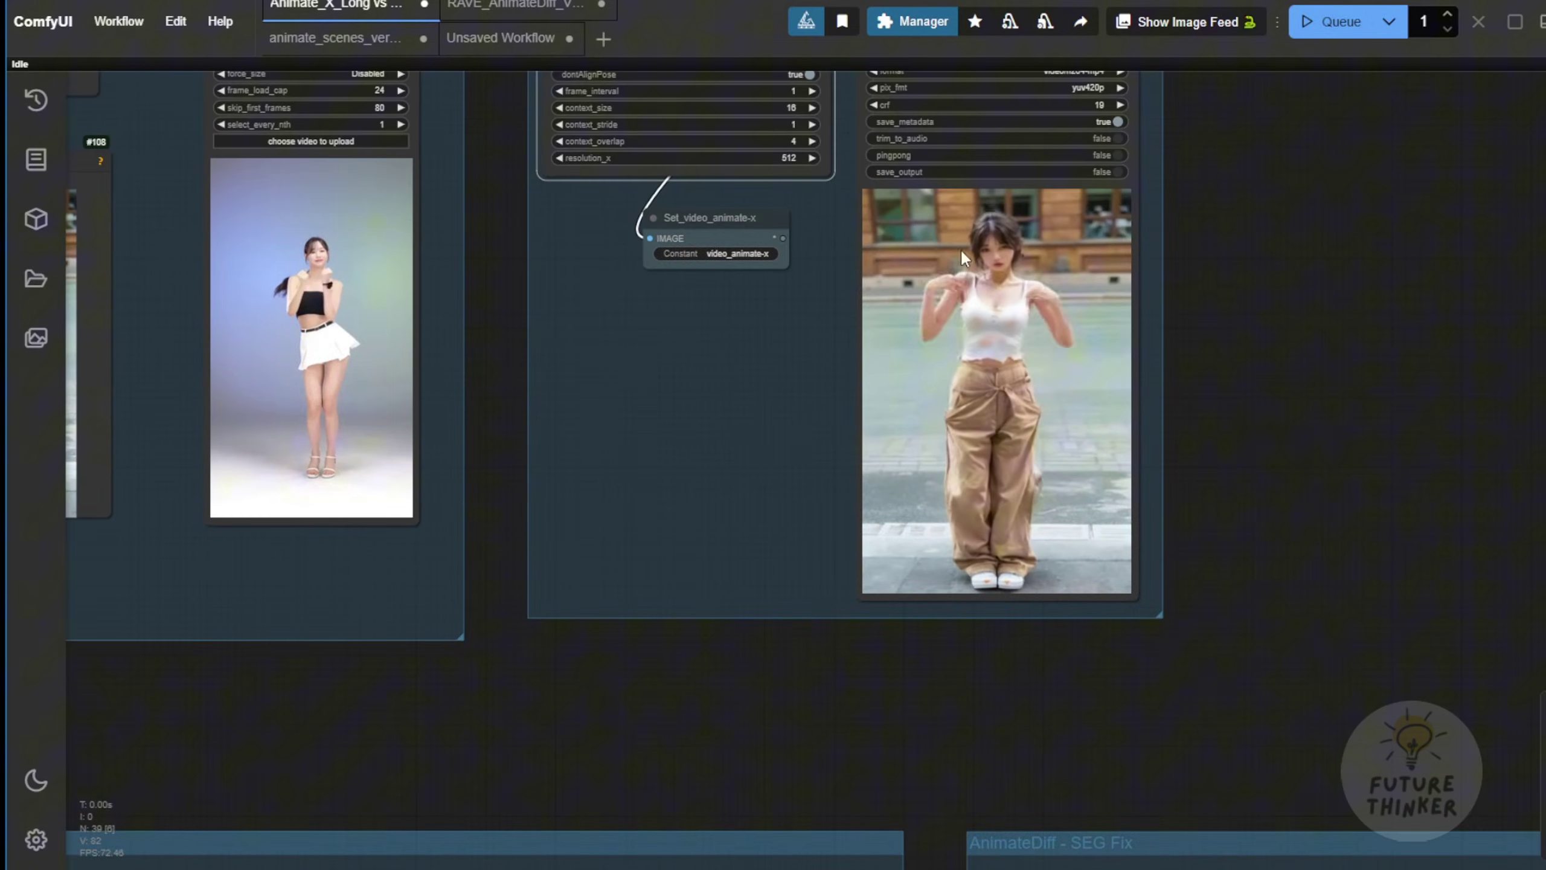
pyautogui.moveTo(700, 217); pyautogui.dragTo(716, 237)
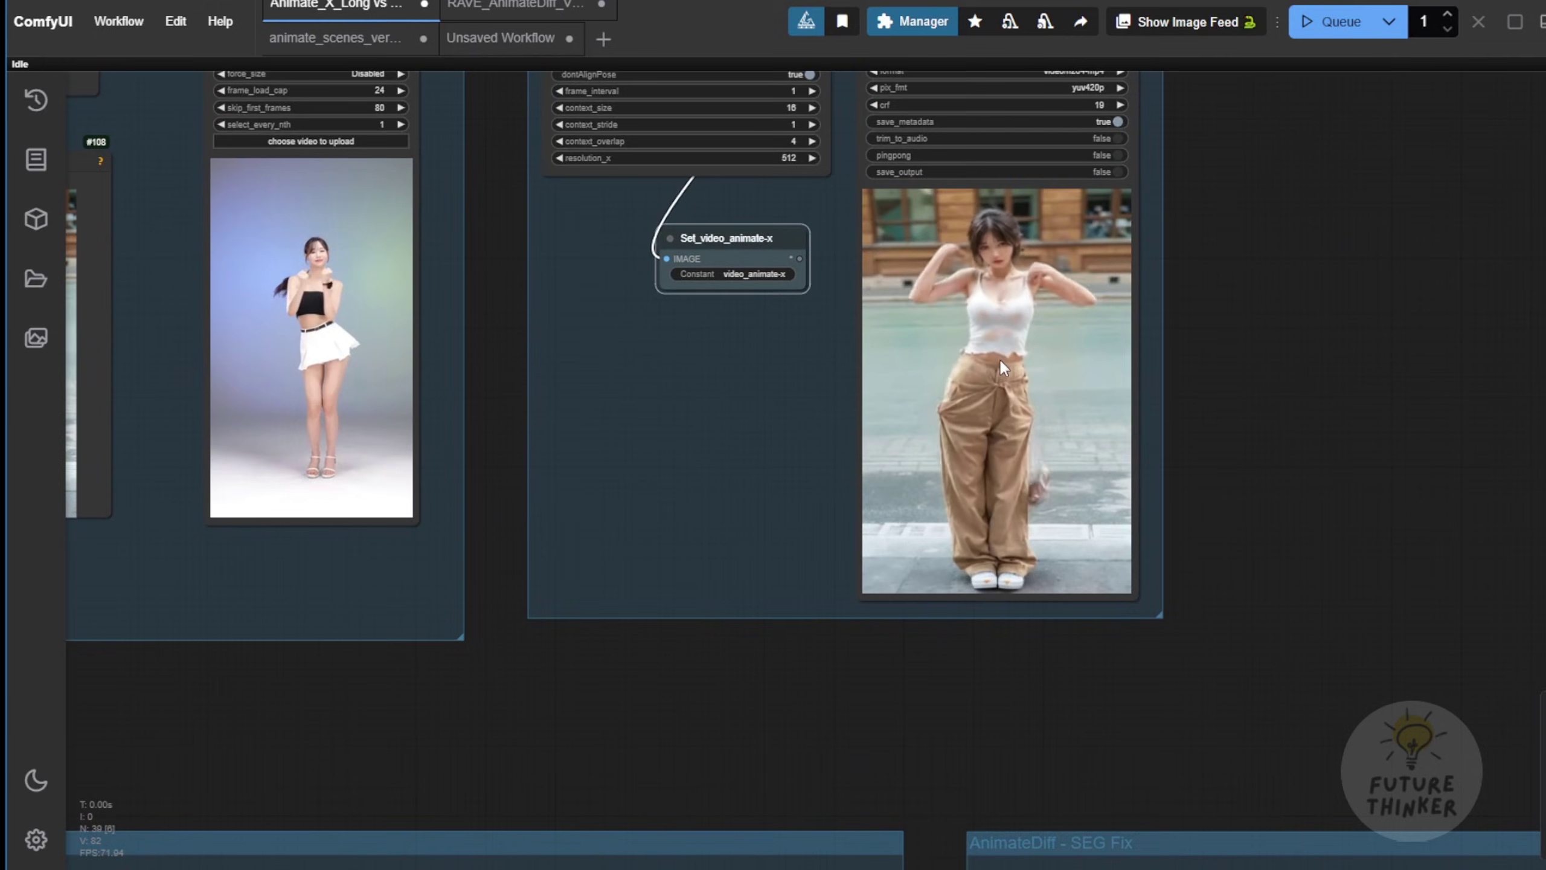
# - Pan across the lower workflow groups toward the SEG Fix group
pyautogui.scroll(-3, 1158, 489)
pyautogui.moveTo(1158, 489); pyautogui.dragTo(1210, 117)
pyautogui.scroll(-1, 1083, 130)
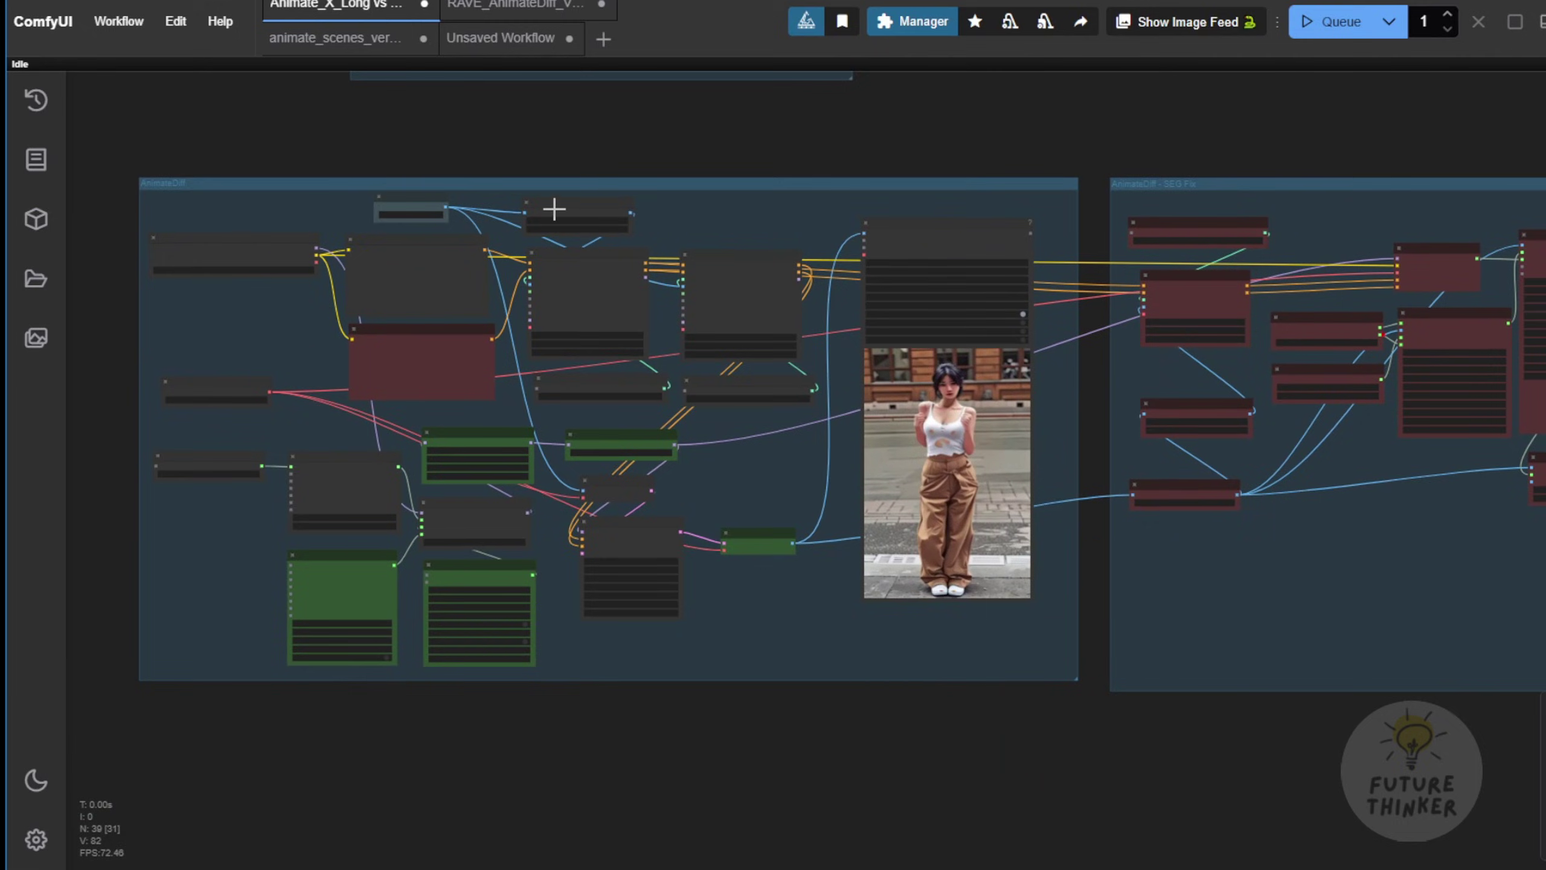
pyautogui.scroll(3, 554, 209)
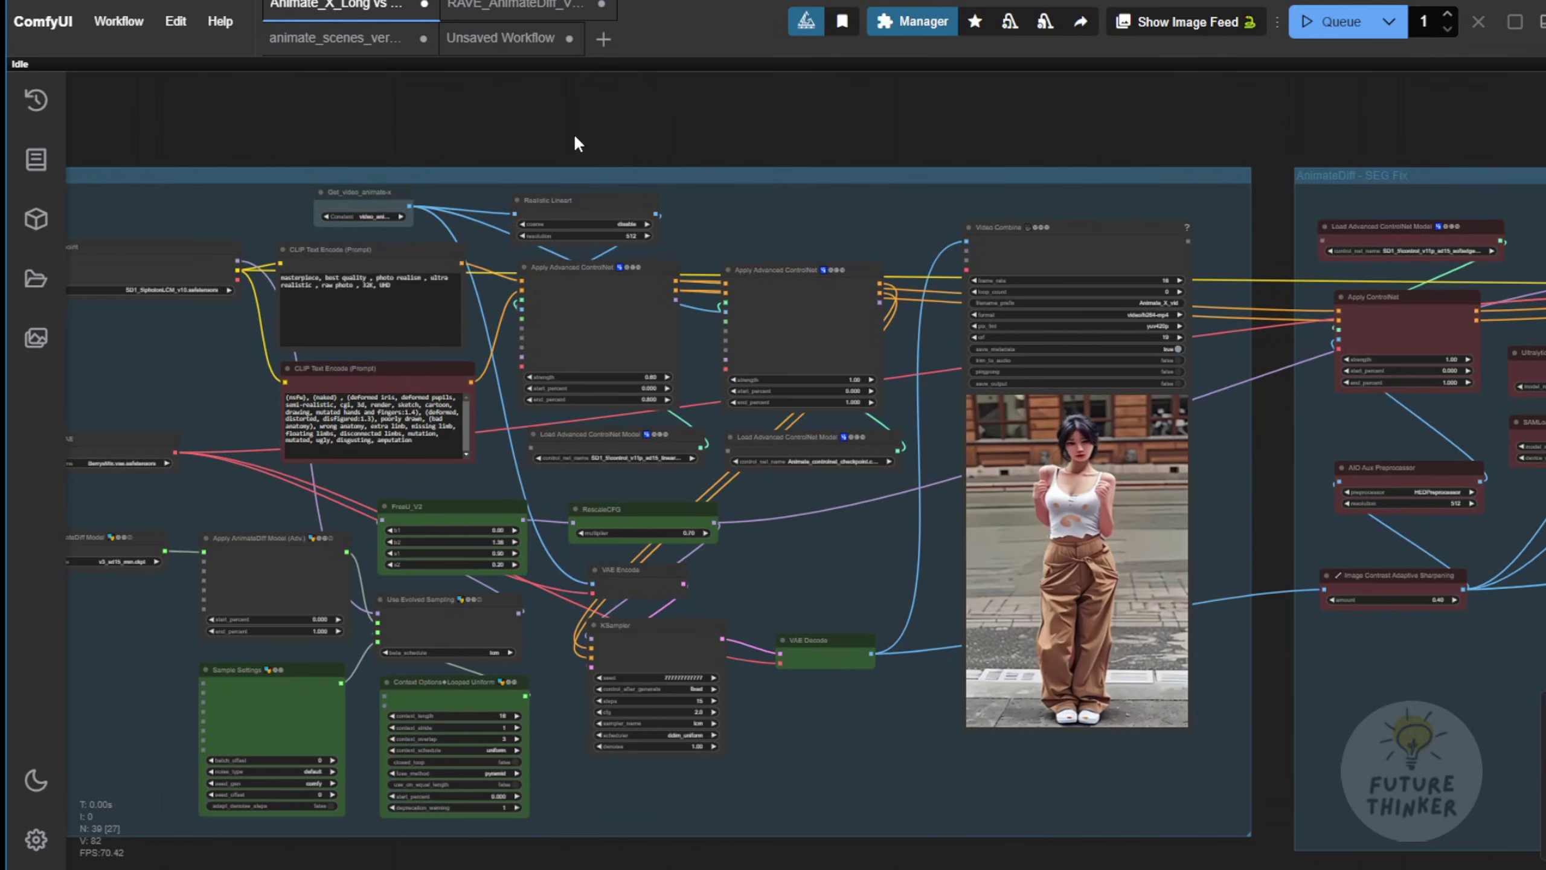
pyautogui.moveTo(575, 133); pyautogui.dragTo(671, 85)
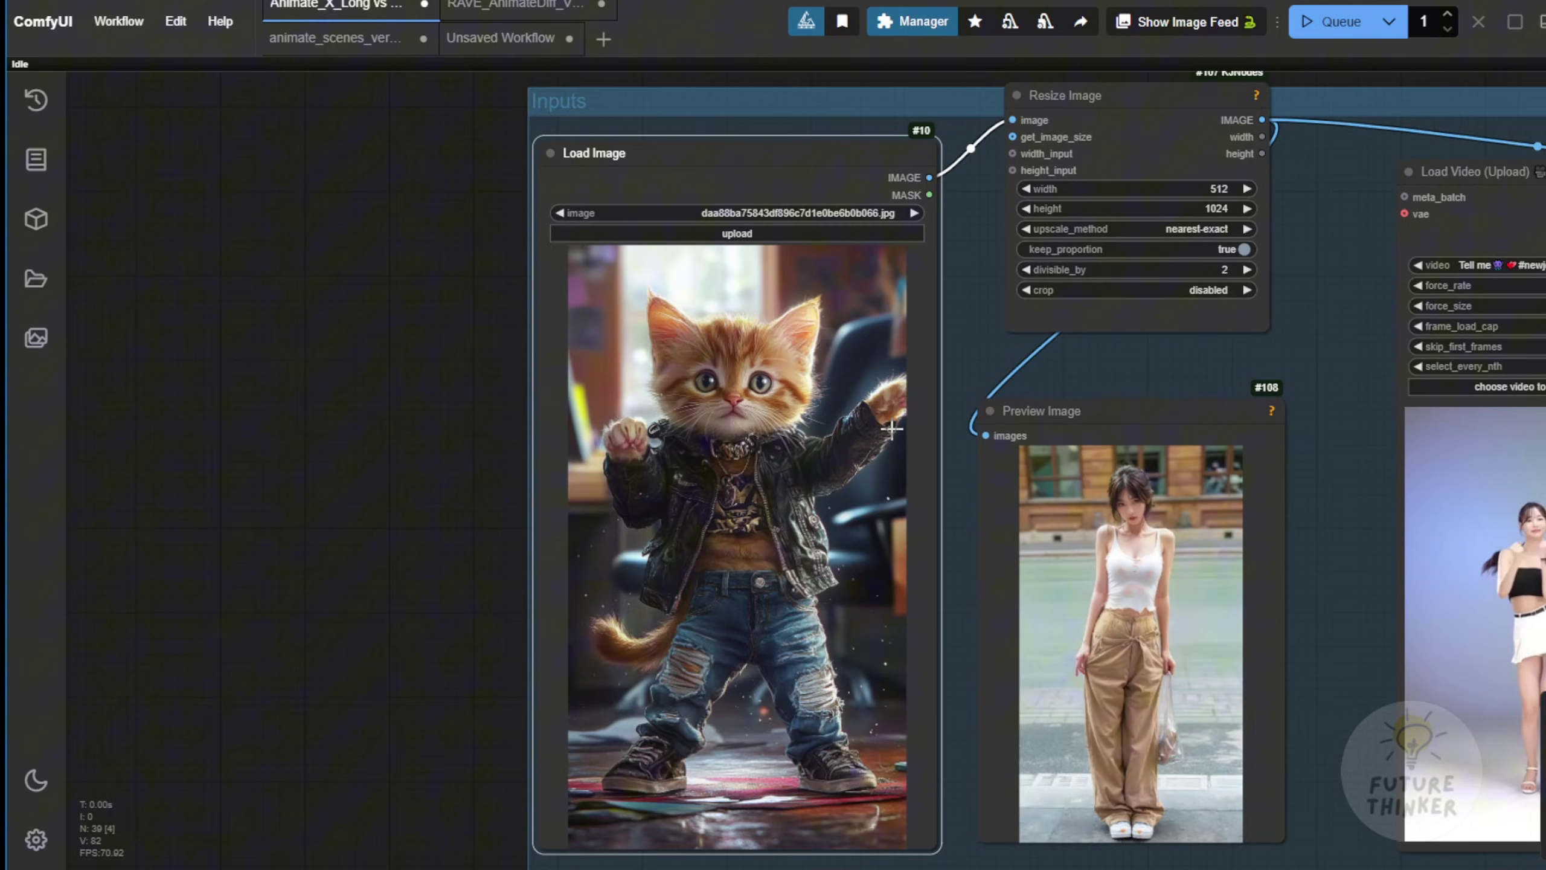
# - Move the Preview Image node down a little beside the Resize Image node
pyautogui.scroll(-3, 892, 429)
pyautogui.click(1116, 192)
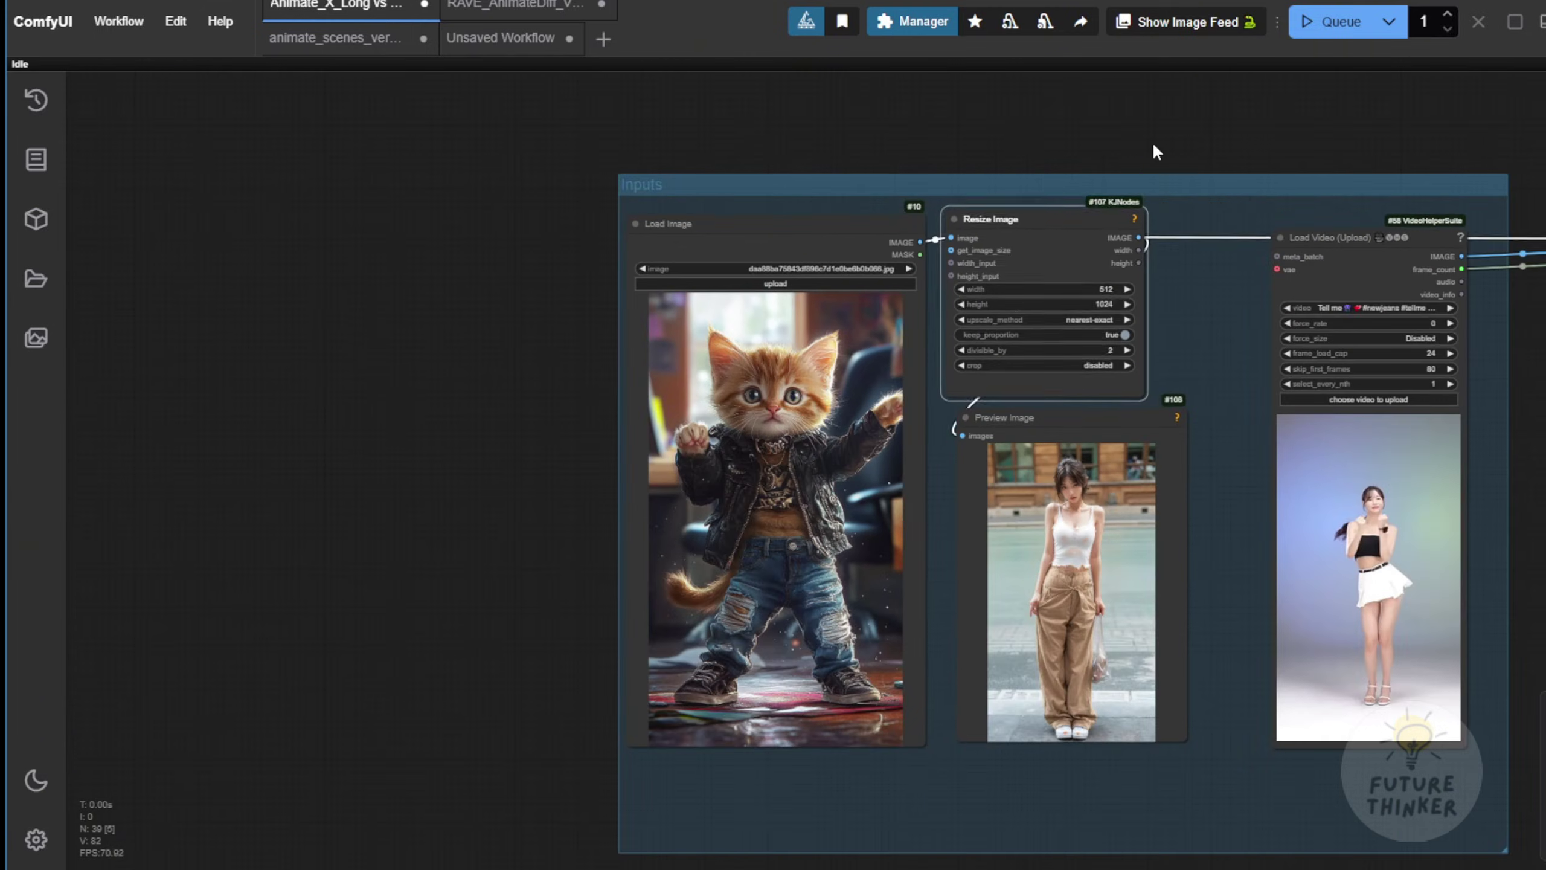
pyautogui.moveTo(1160, 145); pyautogui.dragTo(864, 83)
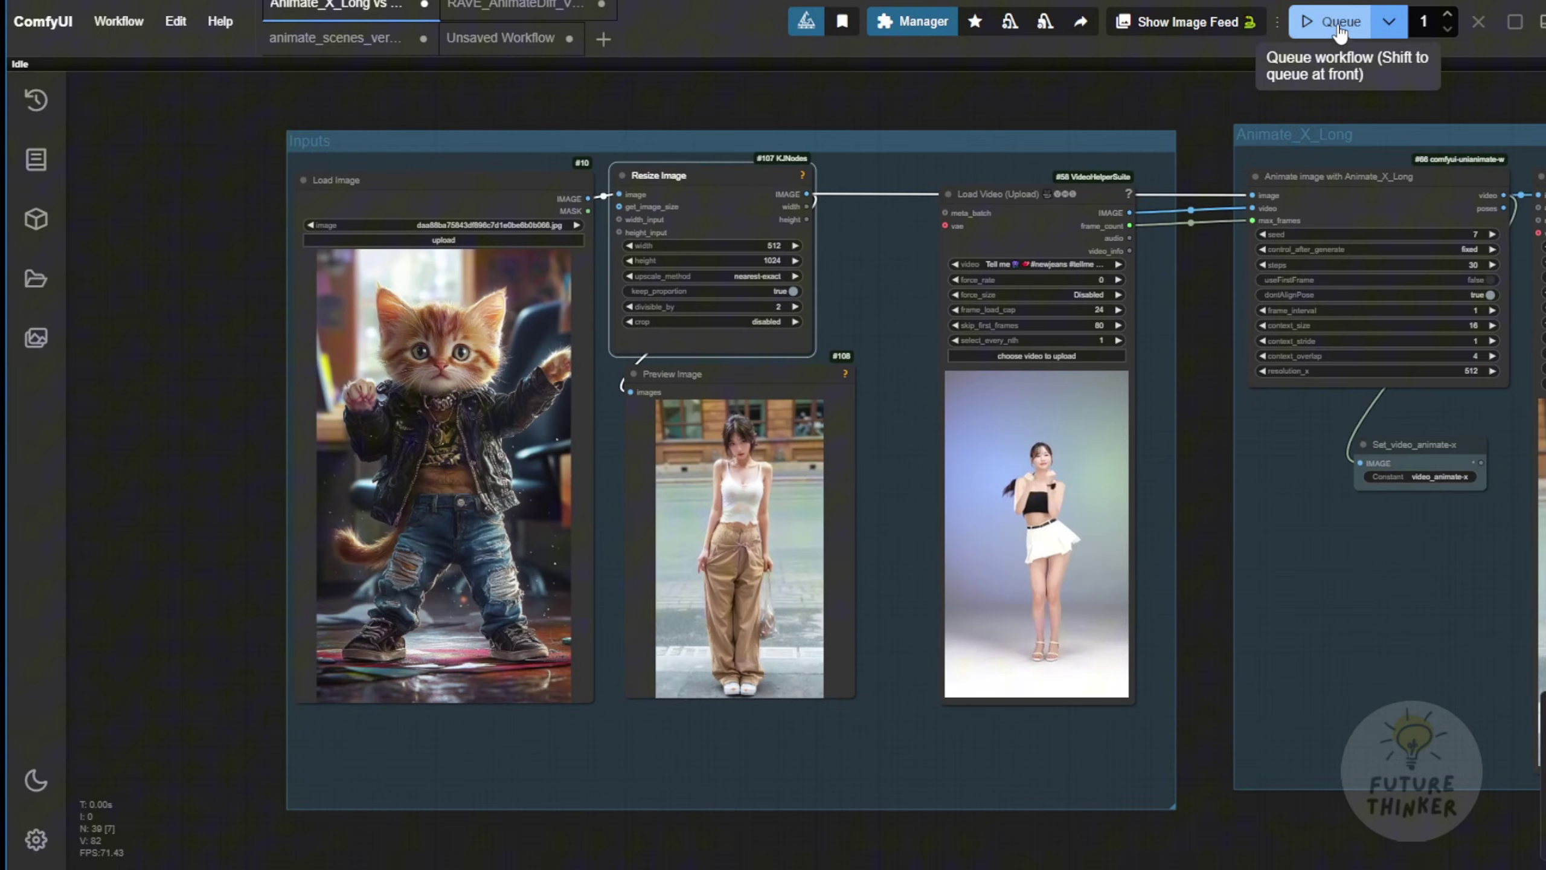
pyautogui.moveTo(713, 392); pyautogui.dragTo(716, 426)
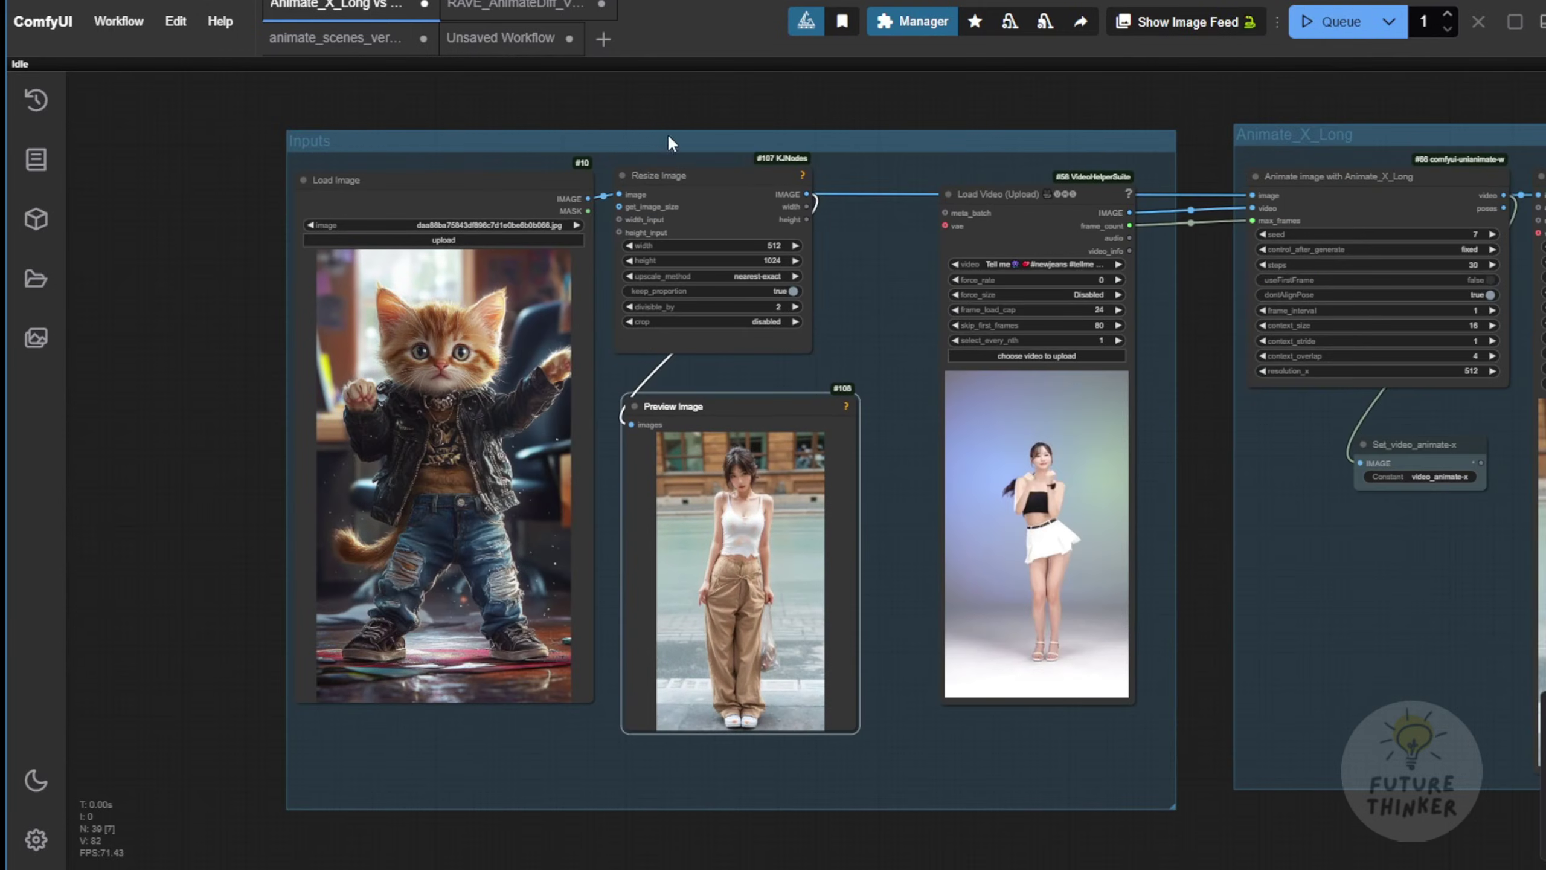
pyautogui.click(679, 175)
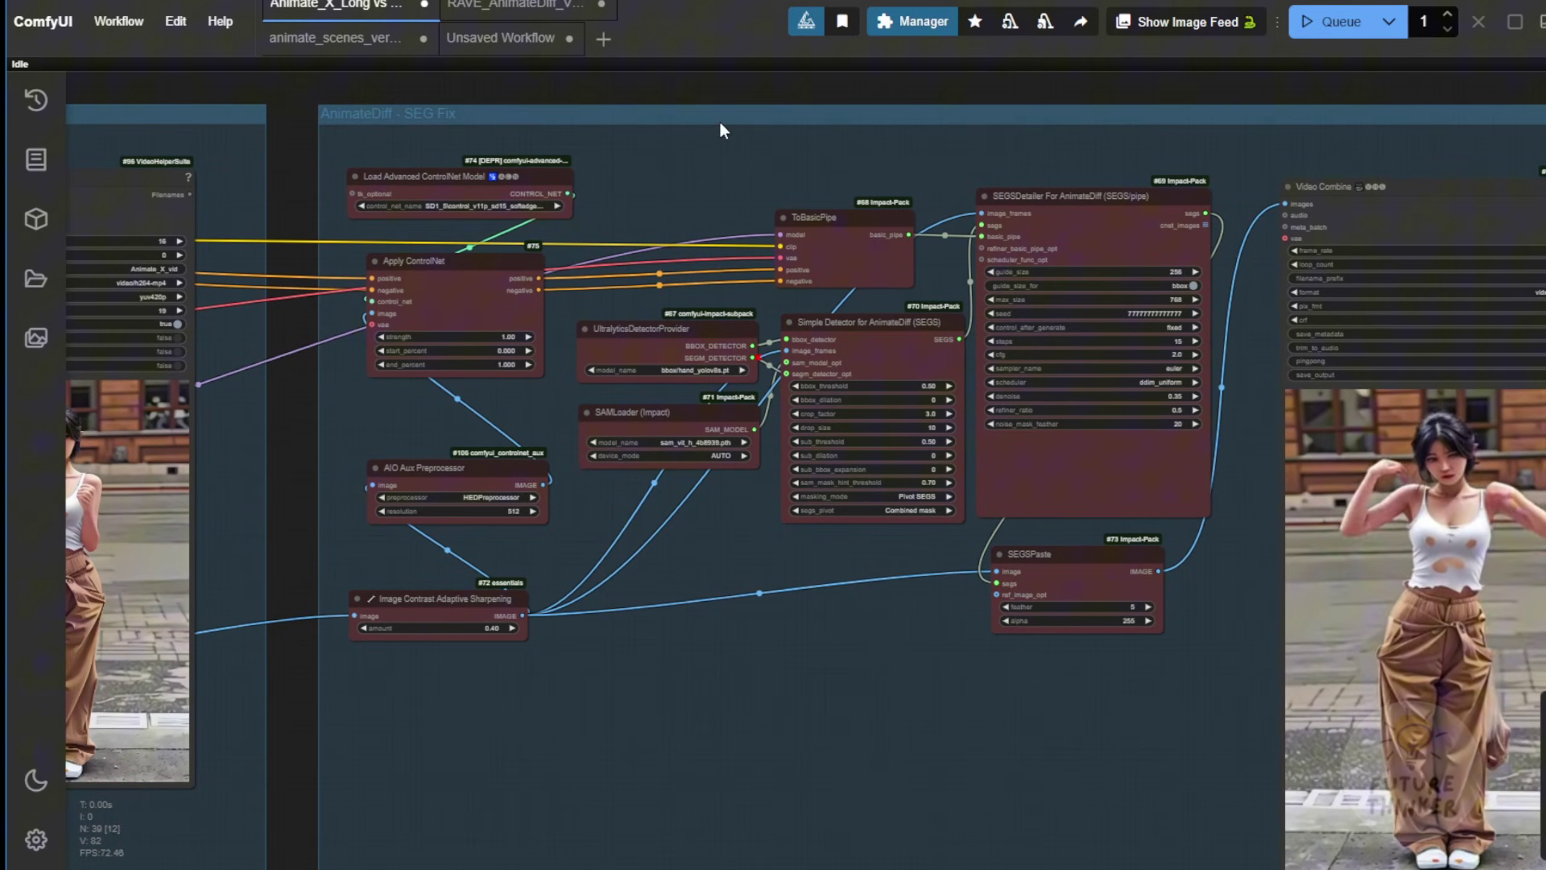
# - Set every node in the AnimateDiff - SEG Fix group to Never
pyautogui.scroll(4, 716, 413)
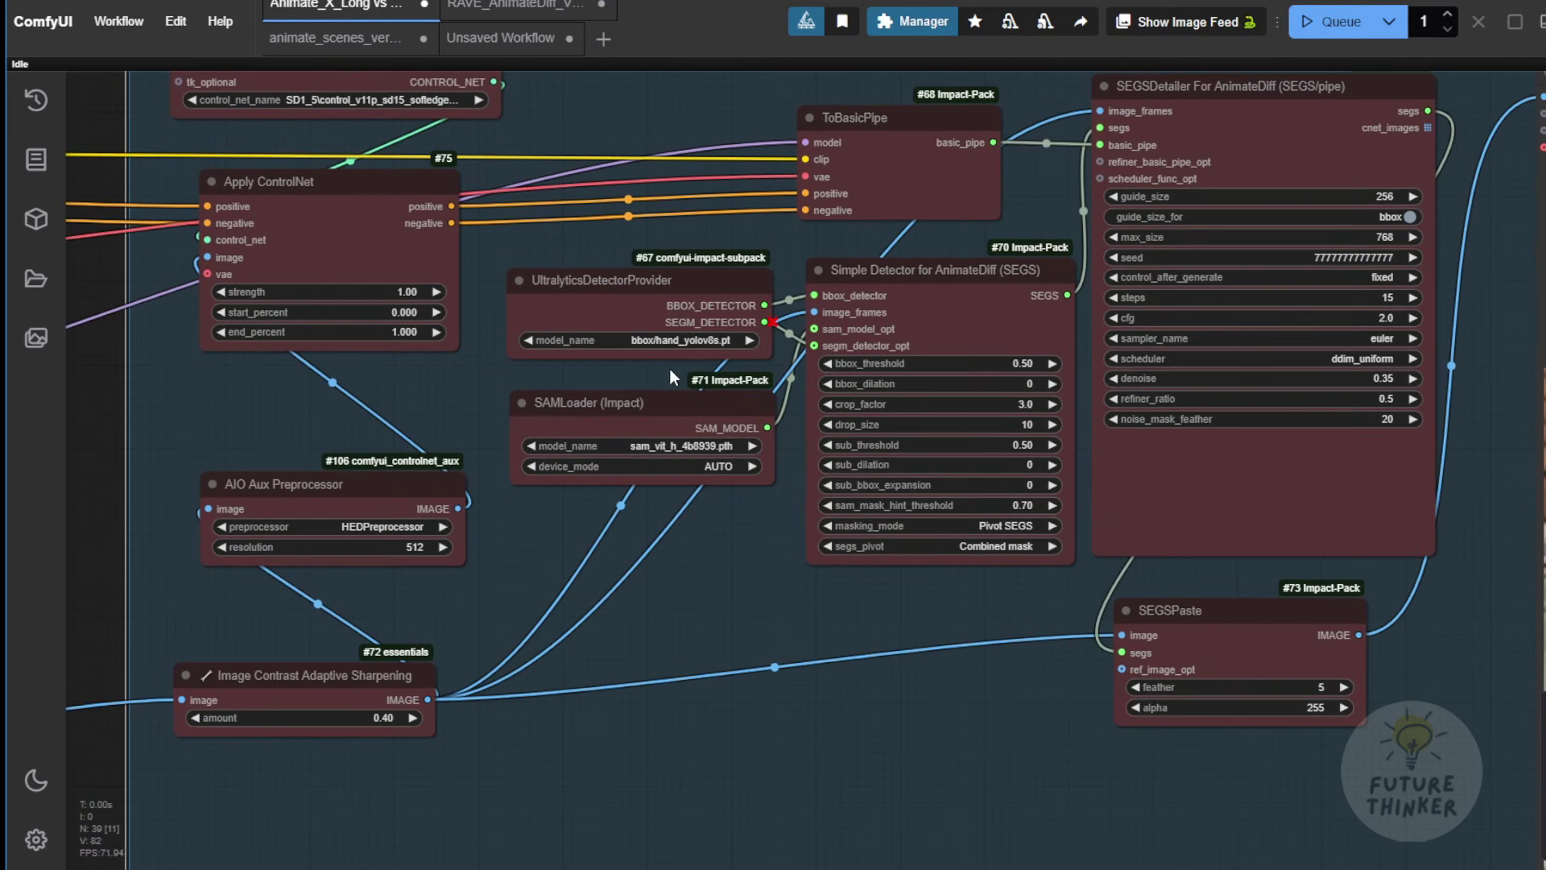
pyautogui.scroll(3, 666, 368)
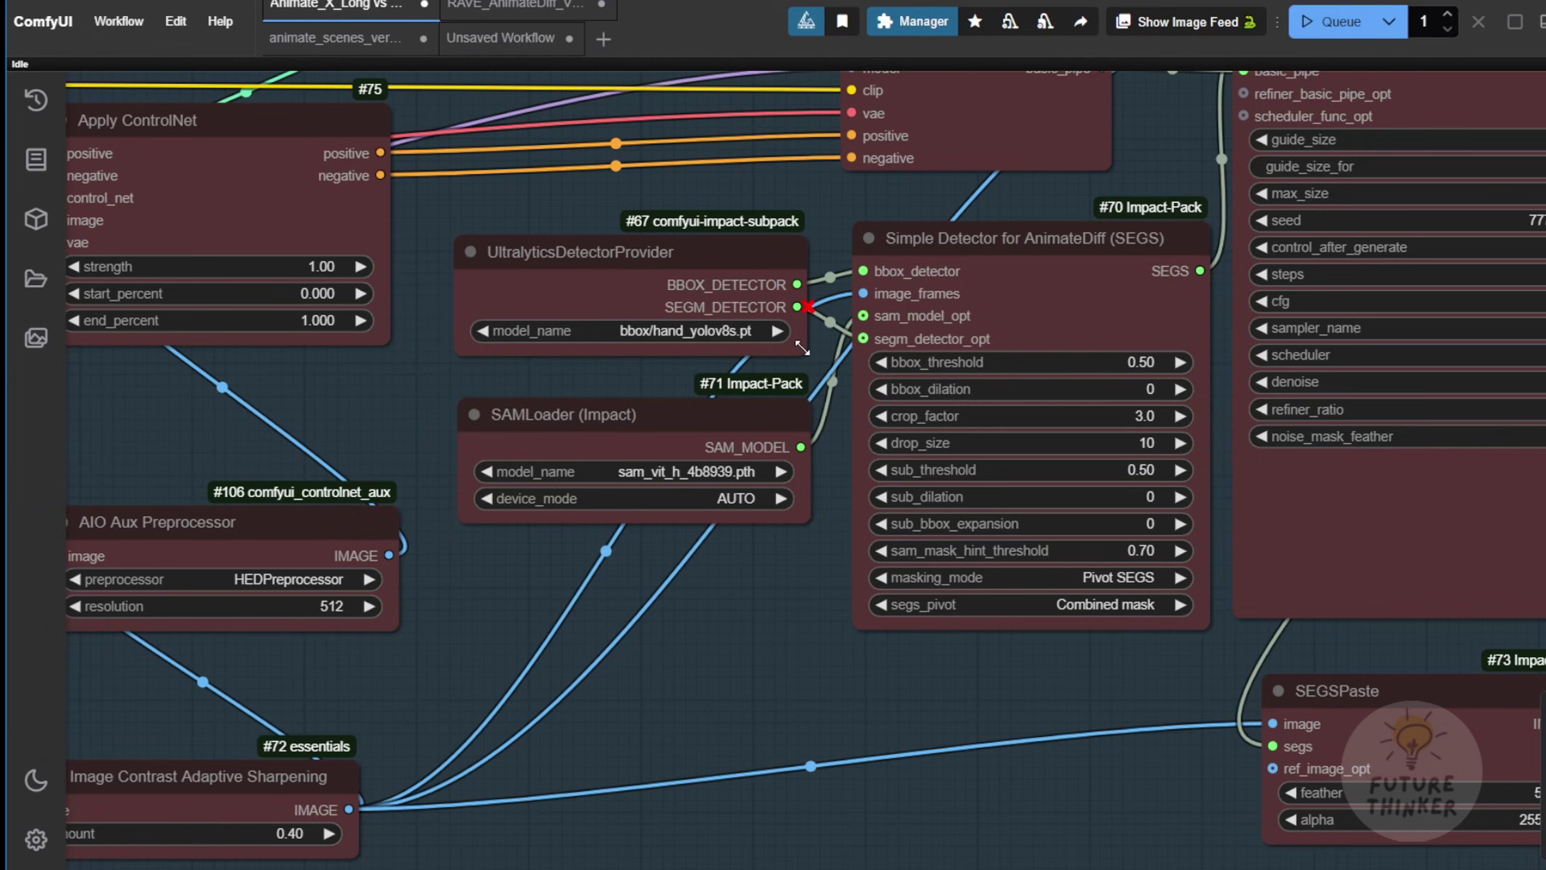
pyautogui.scroll(2, 717, 340)
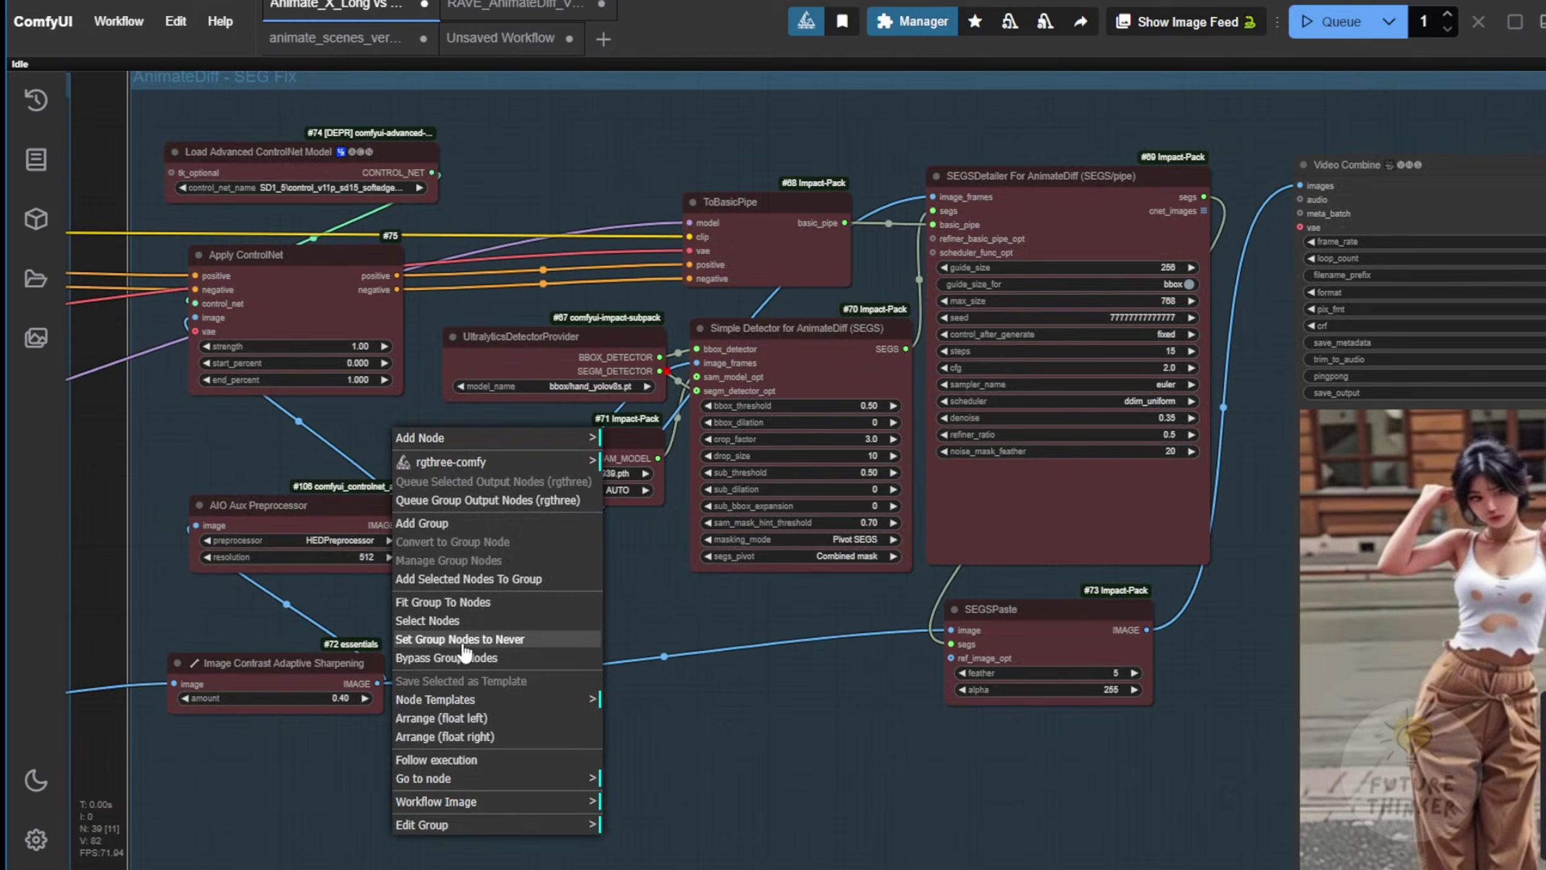
pyautogui.click(458, 640)
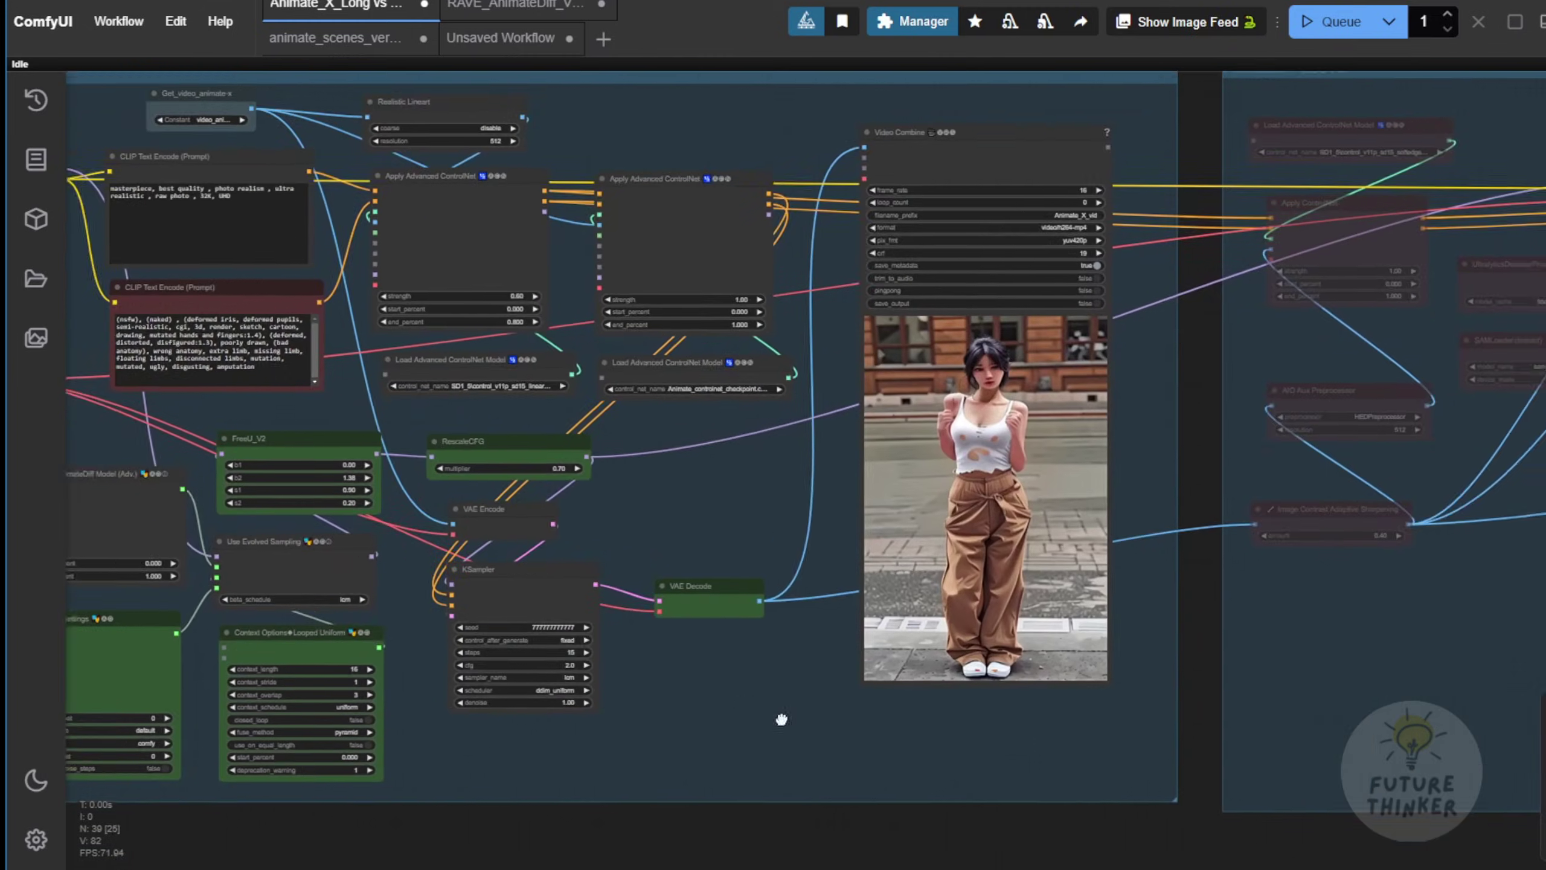
pyautogui.moveTo(780, 718); pyautogui.dragTo(1098, 743)
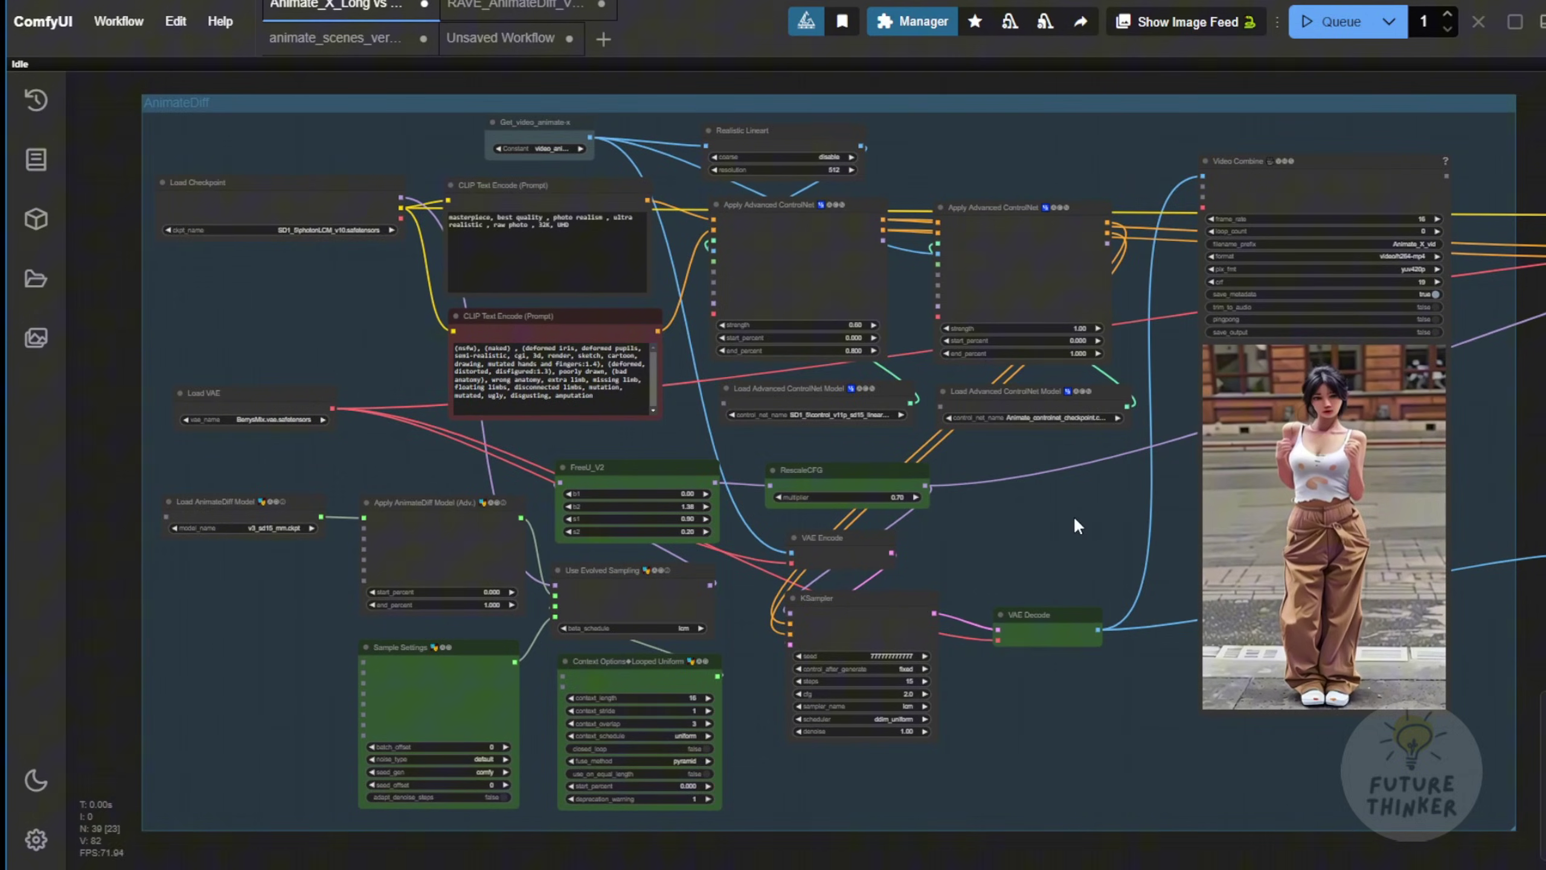
# - Queue the workflow with the cartoon cat image and watch the Animate_X_Long Video Combine output update
pyautogui.scroll(-5, 1073, 514)
pyautogui.scroll(5, 1094, 330)
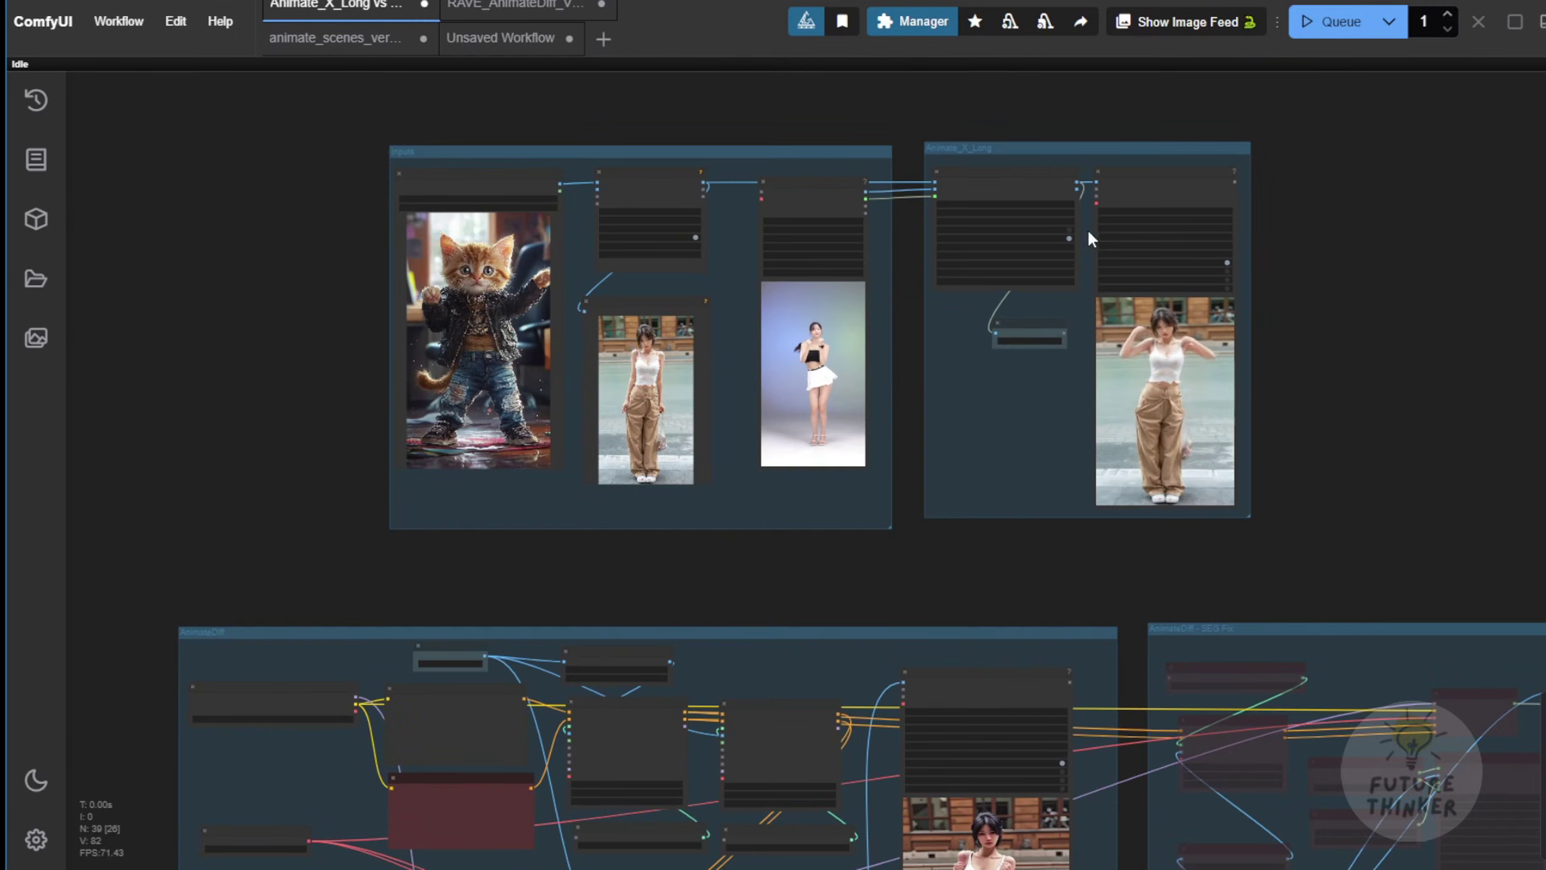
pyautogui.moveTo(1173, 180)
pyautogui.mouseDown()
pyautogui.moveTo(1140, 145)
pyautogui.moveTo(1187, 165)
pyautogui.moveTo(1177, 178)
pyautogui.mouseUp()
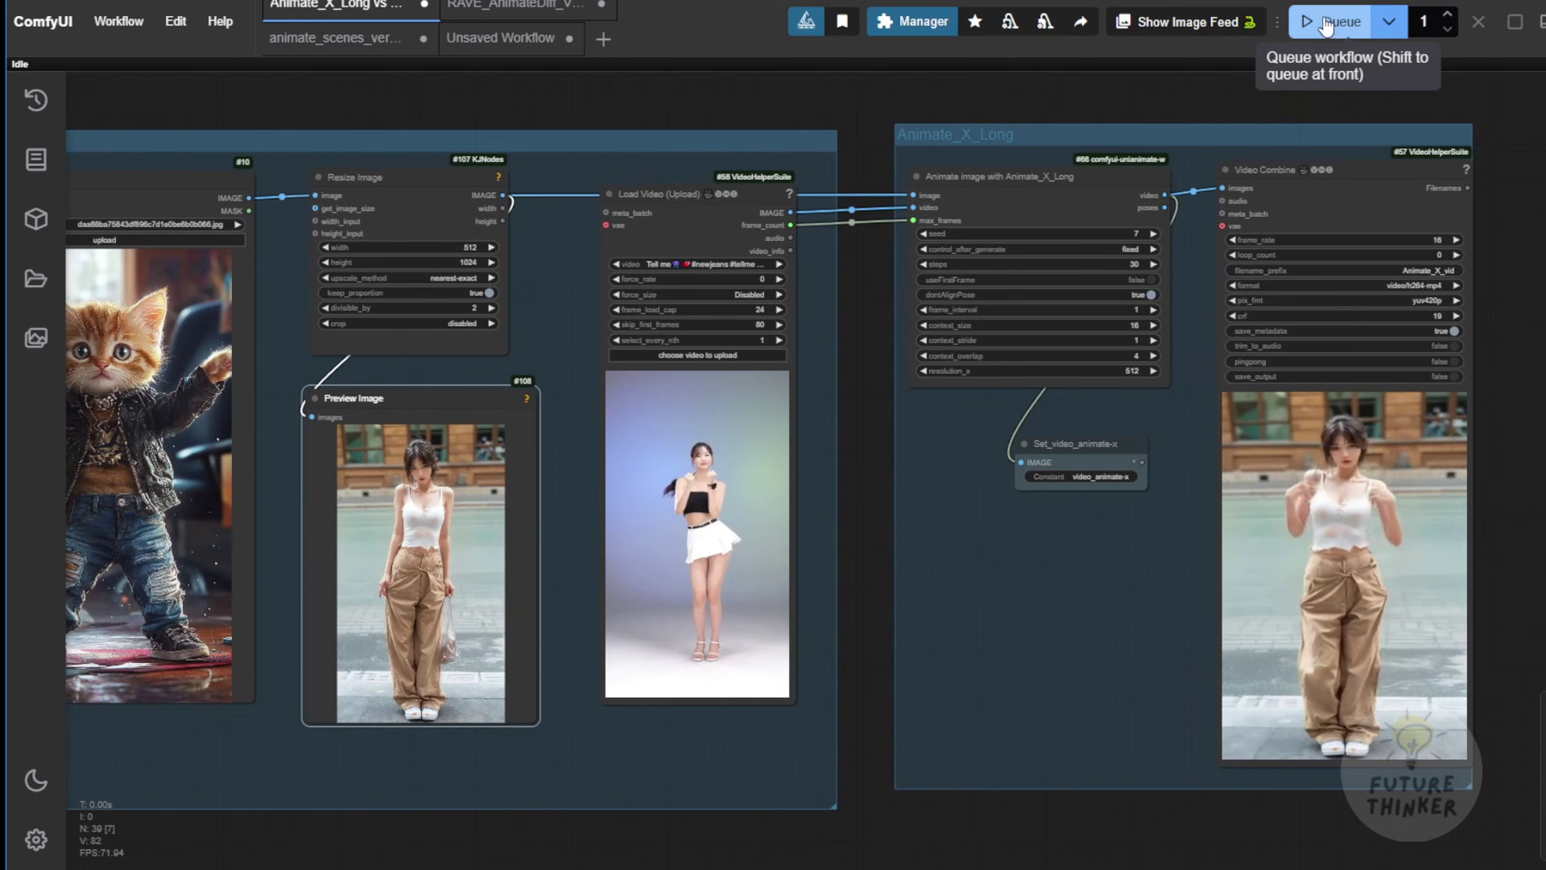
pyautogui.click(1339, 22)
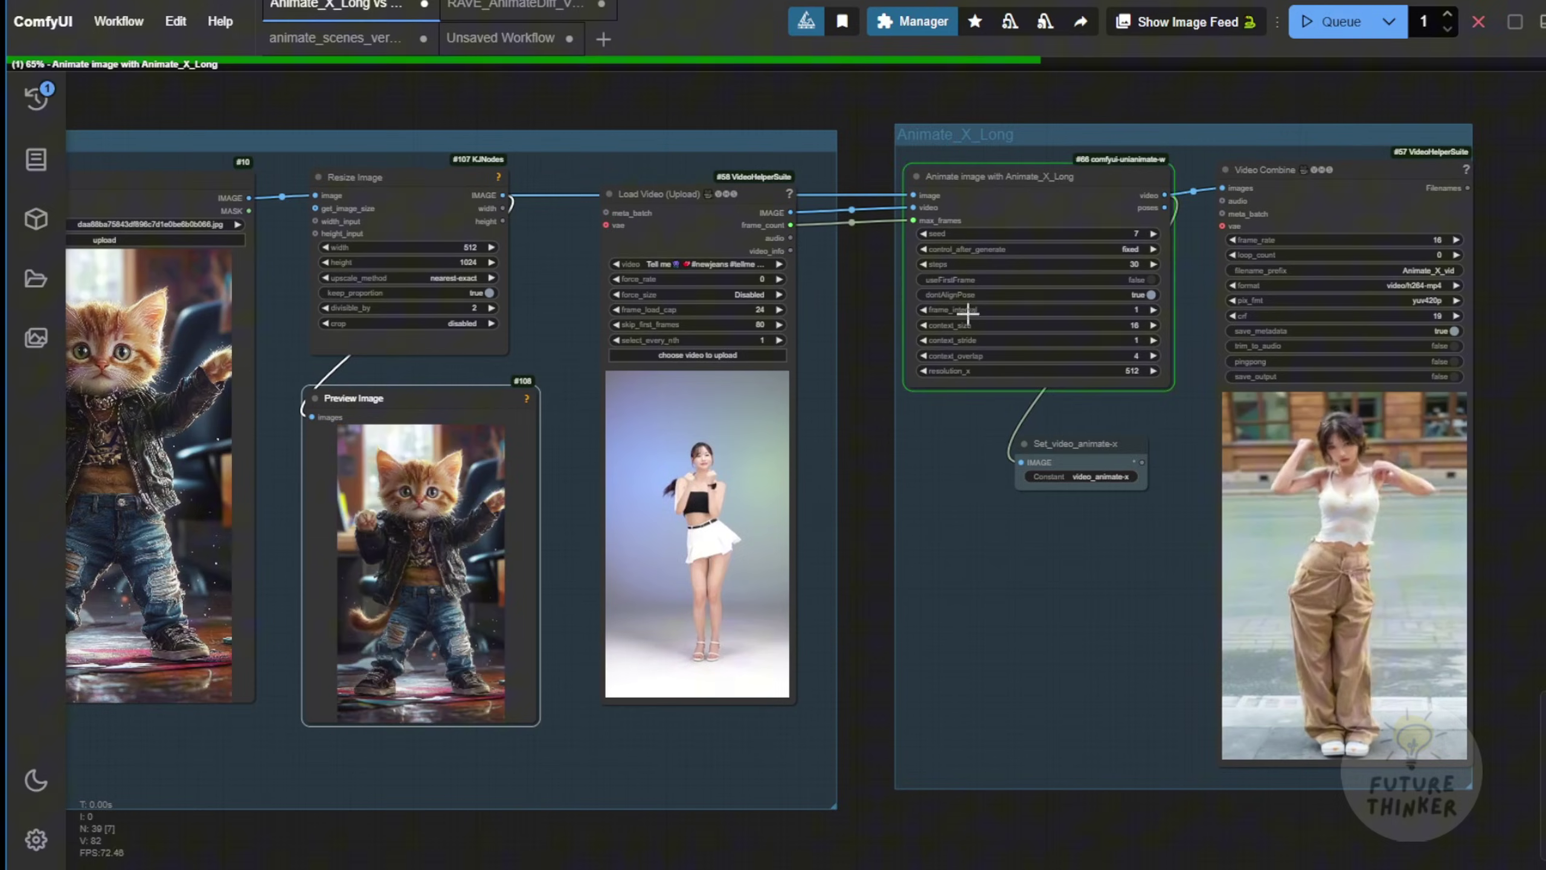
pyautogui.scroll(-2, 872, 582)
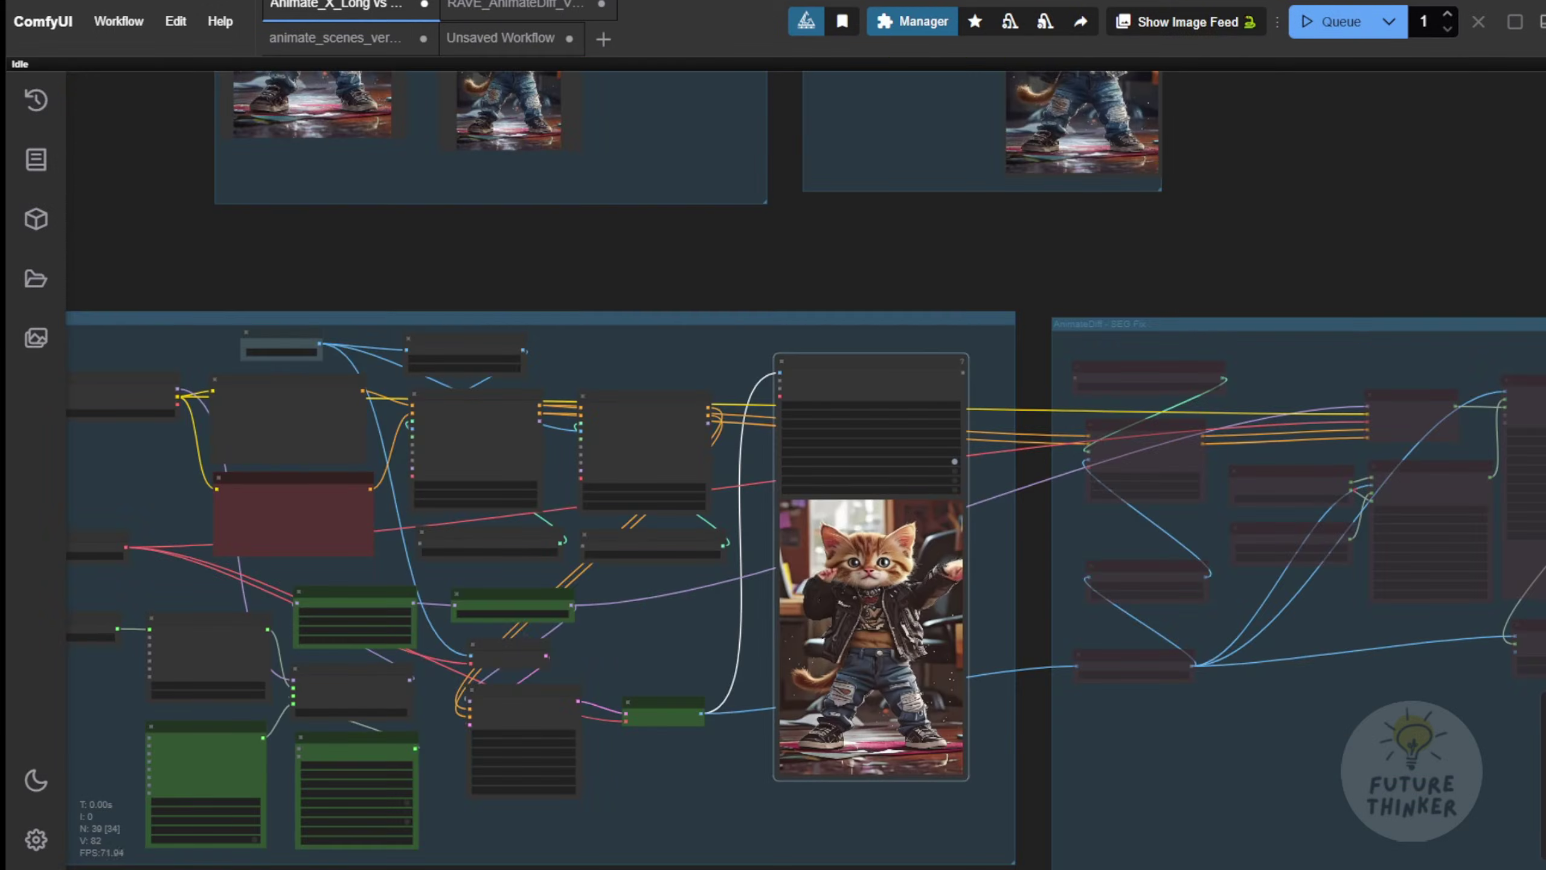
pyautogui.moveTo(761, 260); pyautogui.dragTo(767, 573)
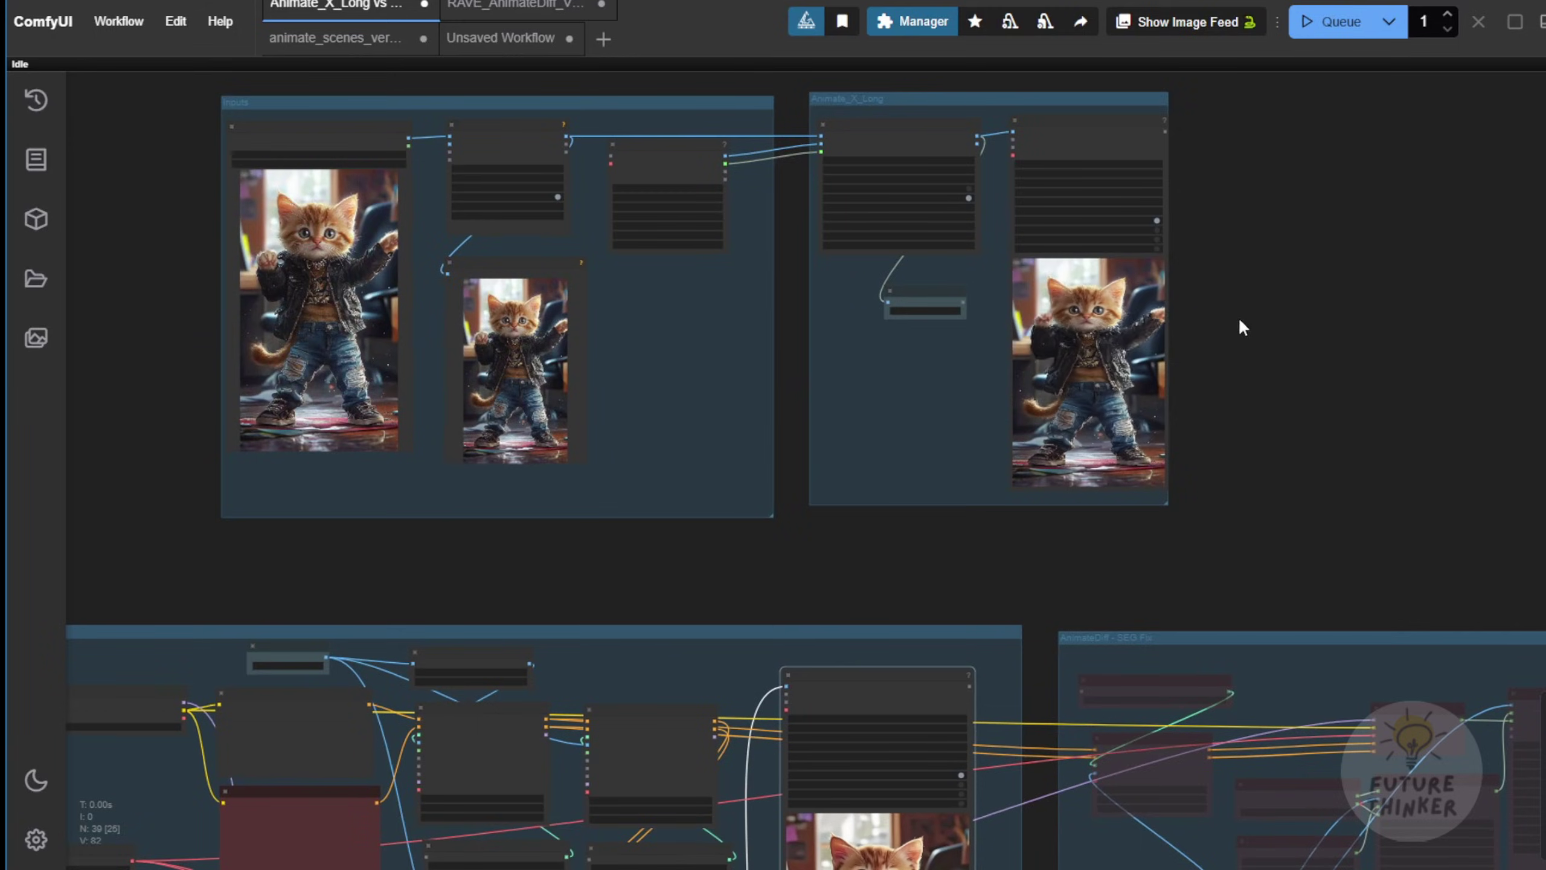
pyautogui.scroll(5, 1218, 329)
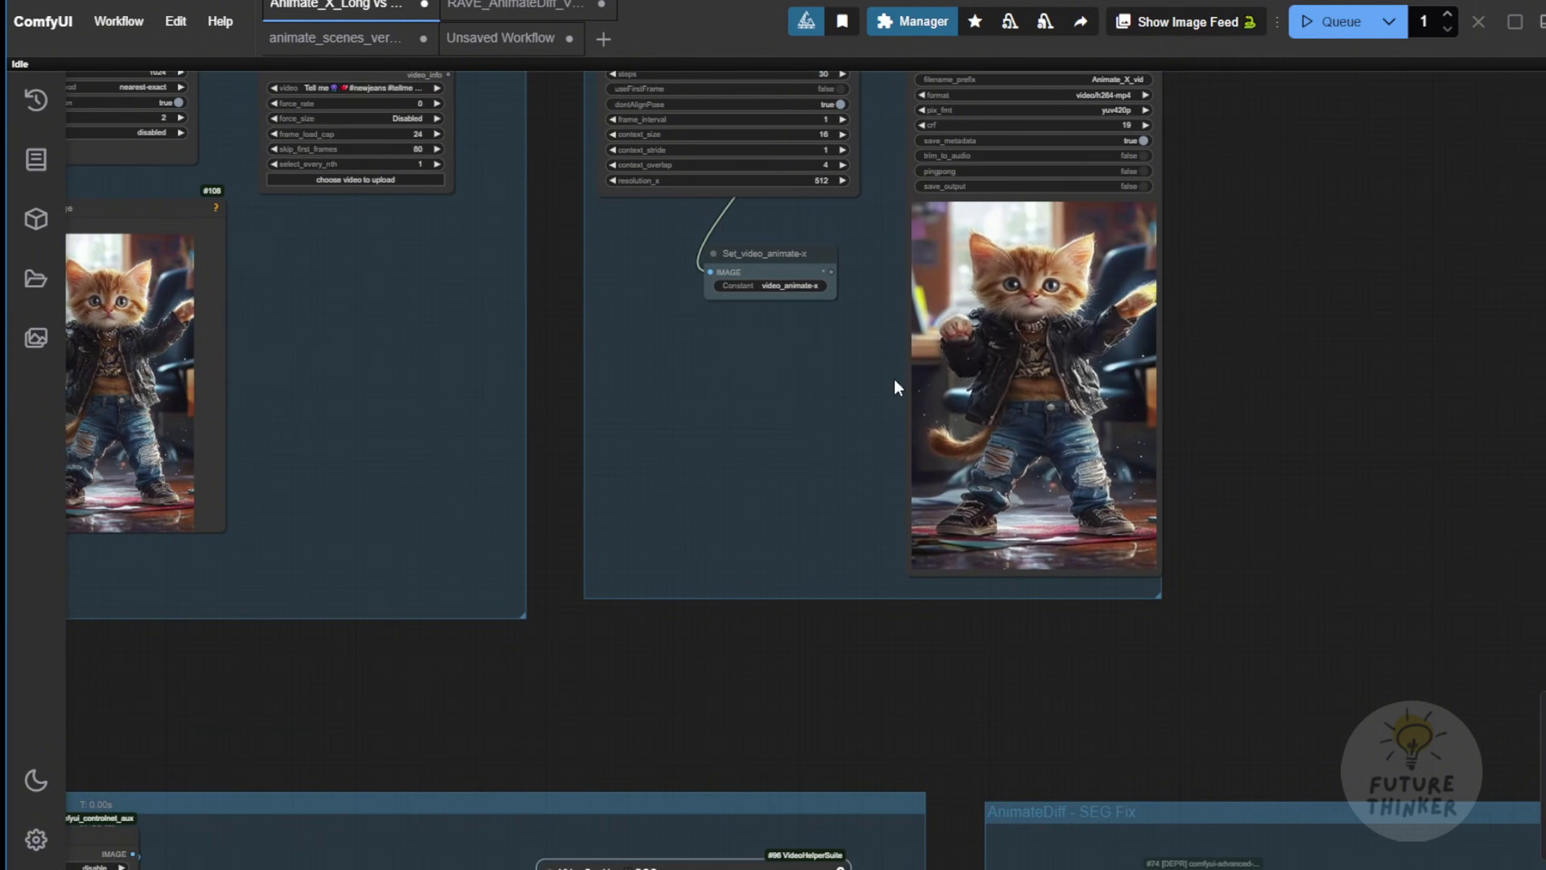
pyautogui.scroll(8, 420, 279)
# - Set Load Video (Upload)'s frame_load_cap to 500
pyautogui.click(420, 279)
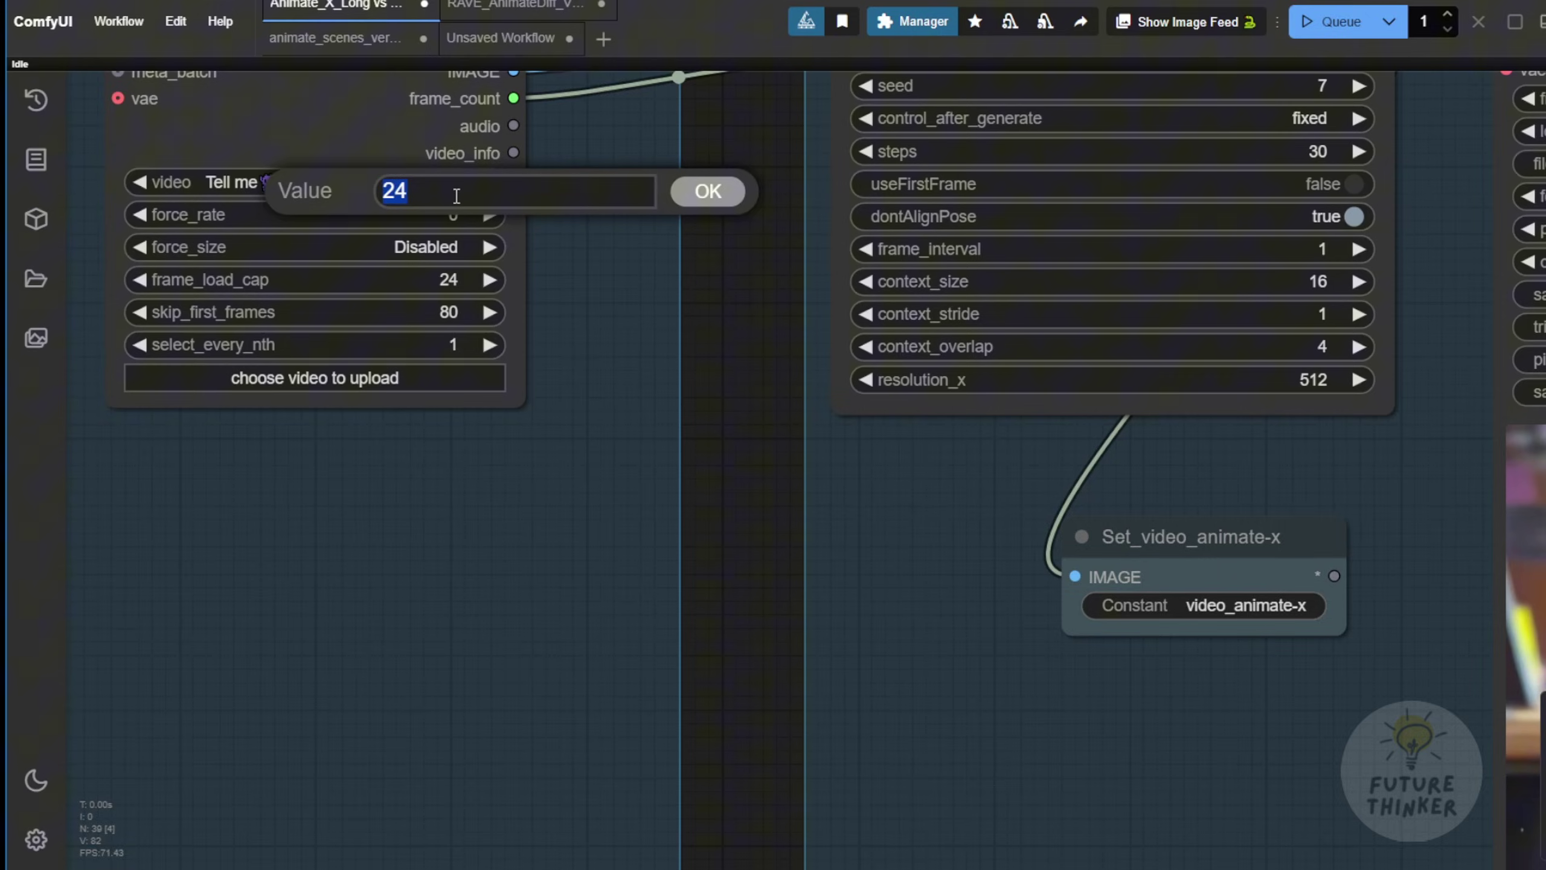
pyautogui.press('Return')
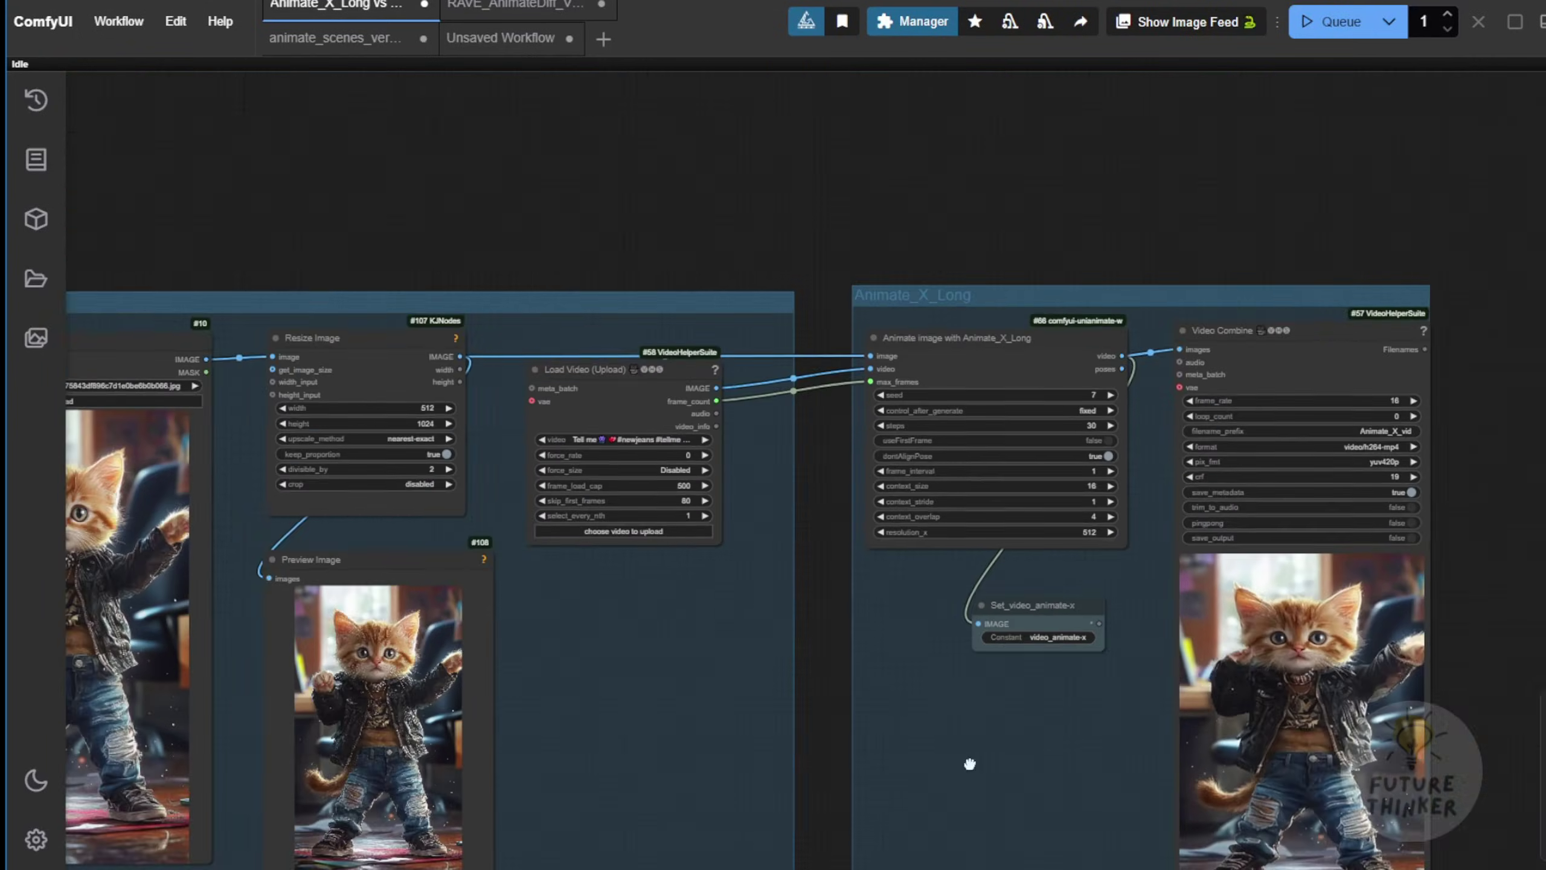
# - Nudge CLIP Text Encode #101 and #102 slightly to the right
pyautogui.moveTo(967, 732); pyautogui.dragTo(901, 283)
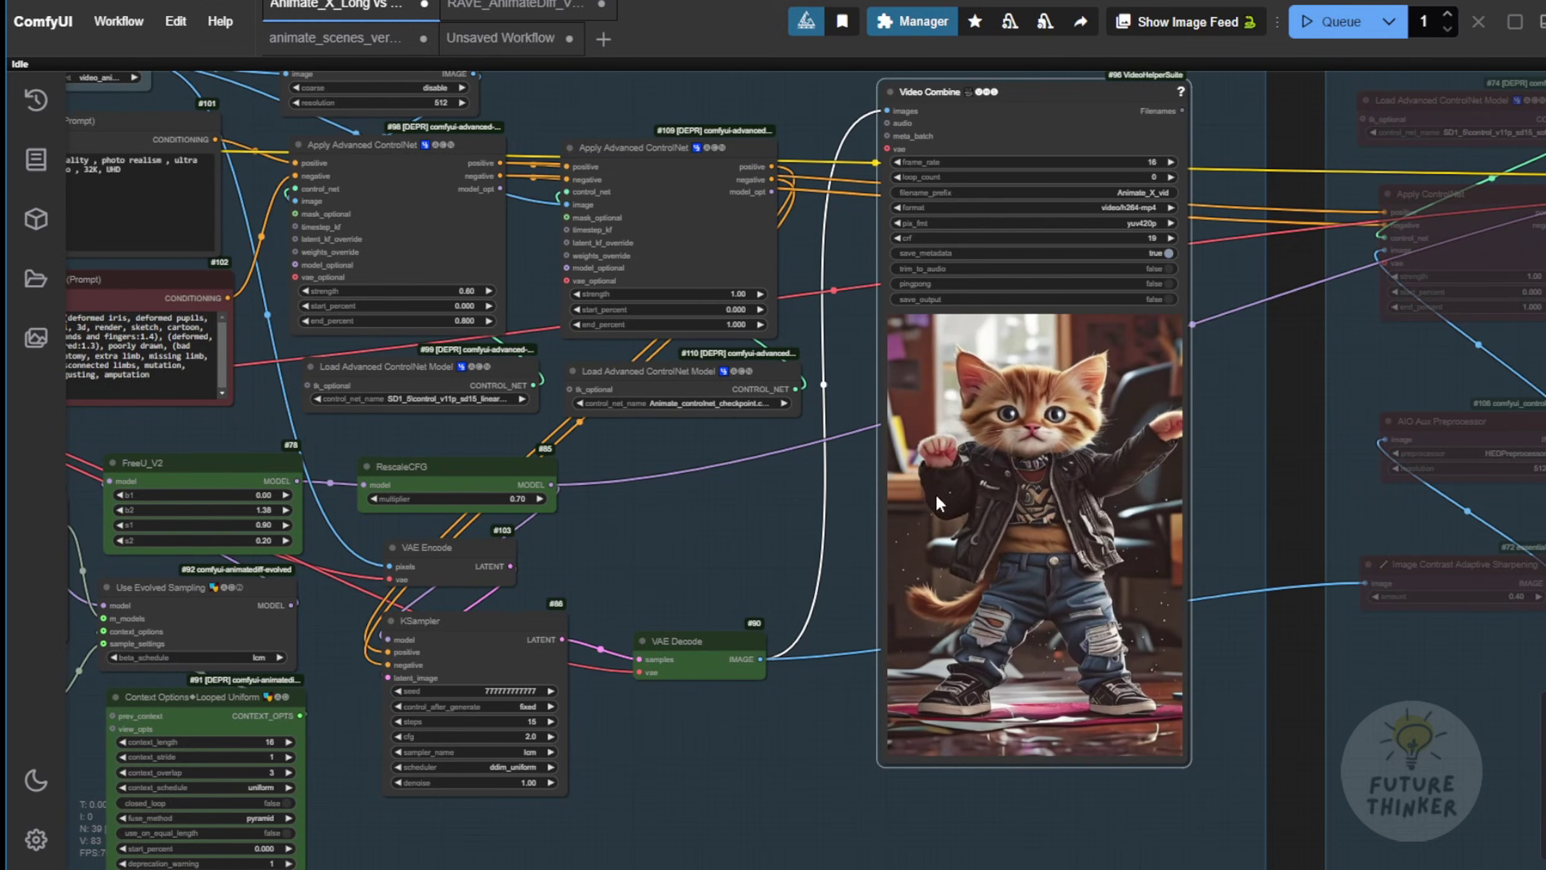
pyautogui.scroll(2, 940, 481)
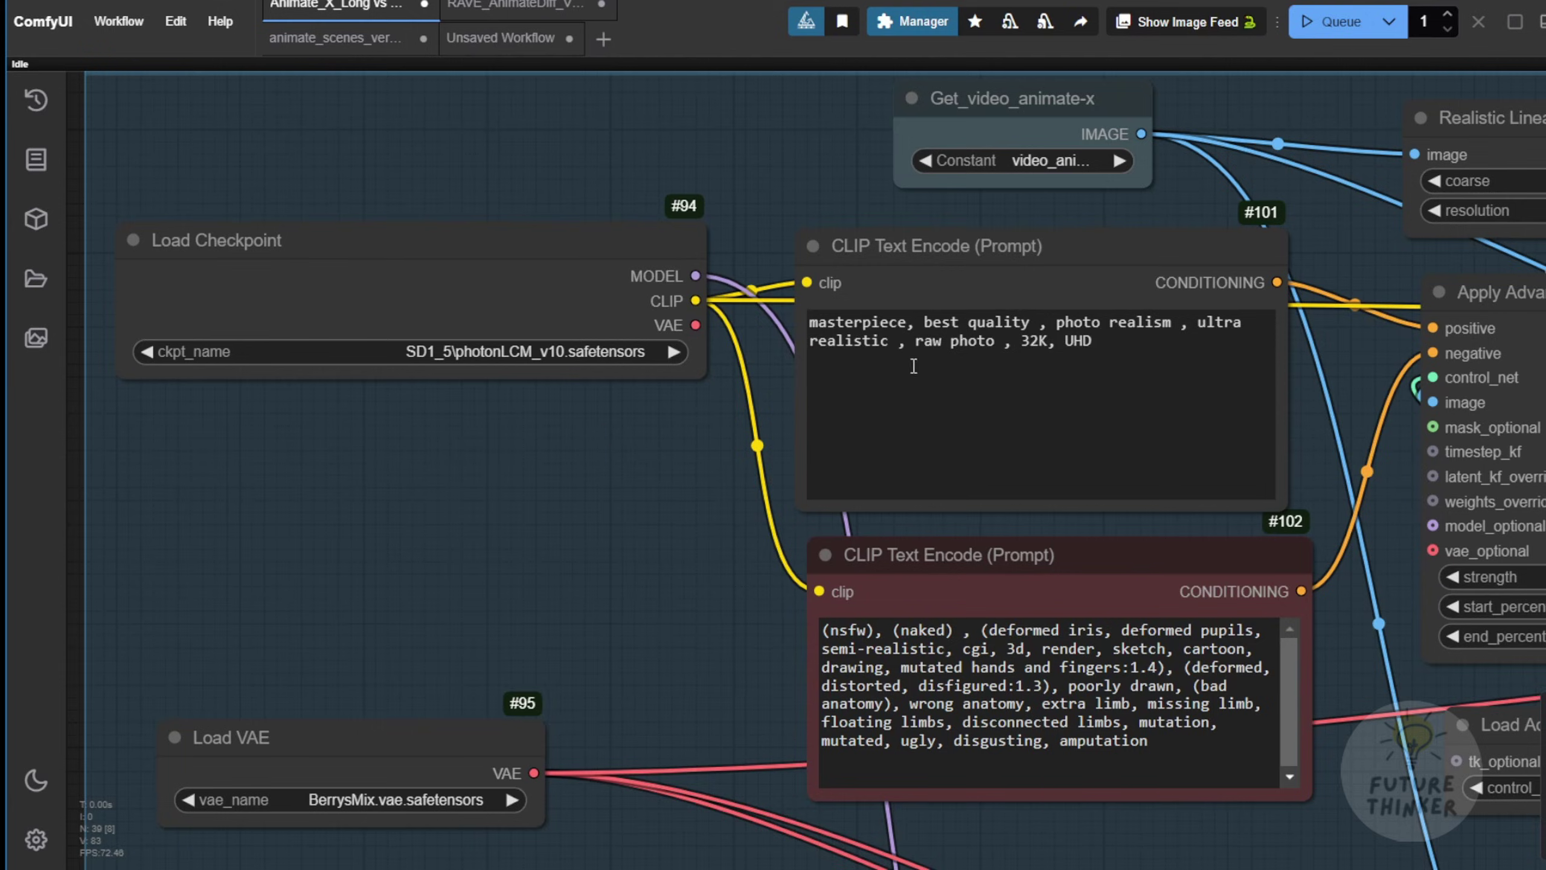
pyautogui.moveTo(996, 263); pyautogui.dragTo(1019, 261)
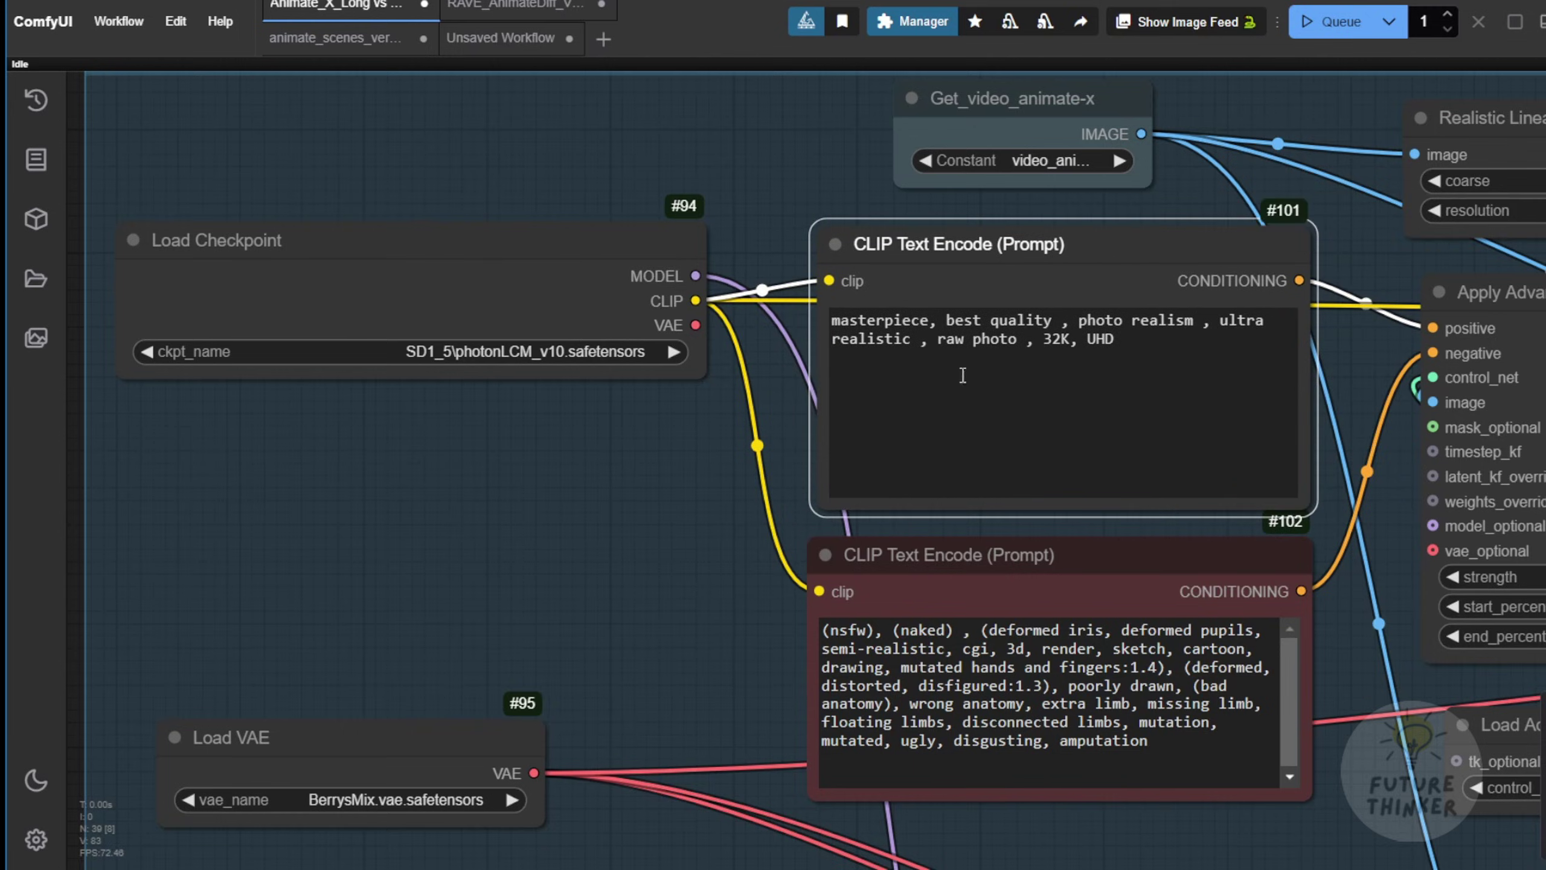
pyautogui.moveTo(1319, 343); pyautogui.dragTo(1158, 324)
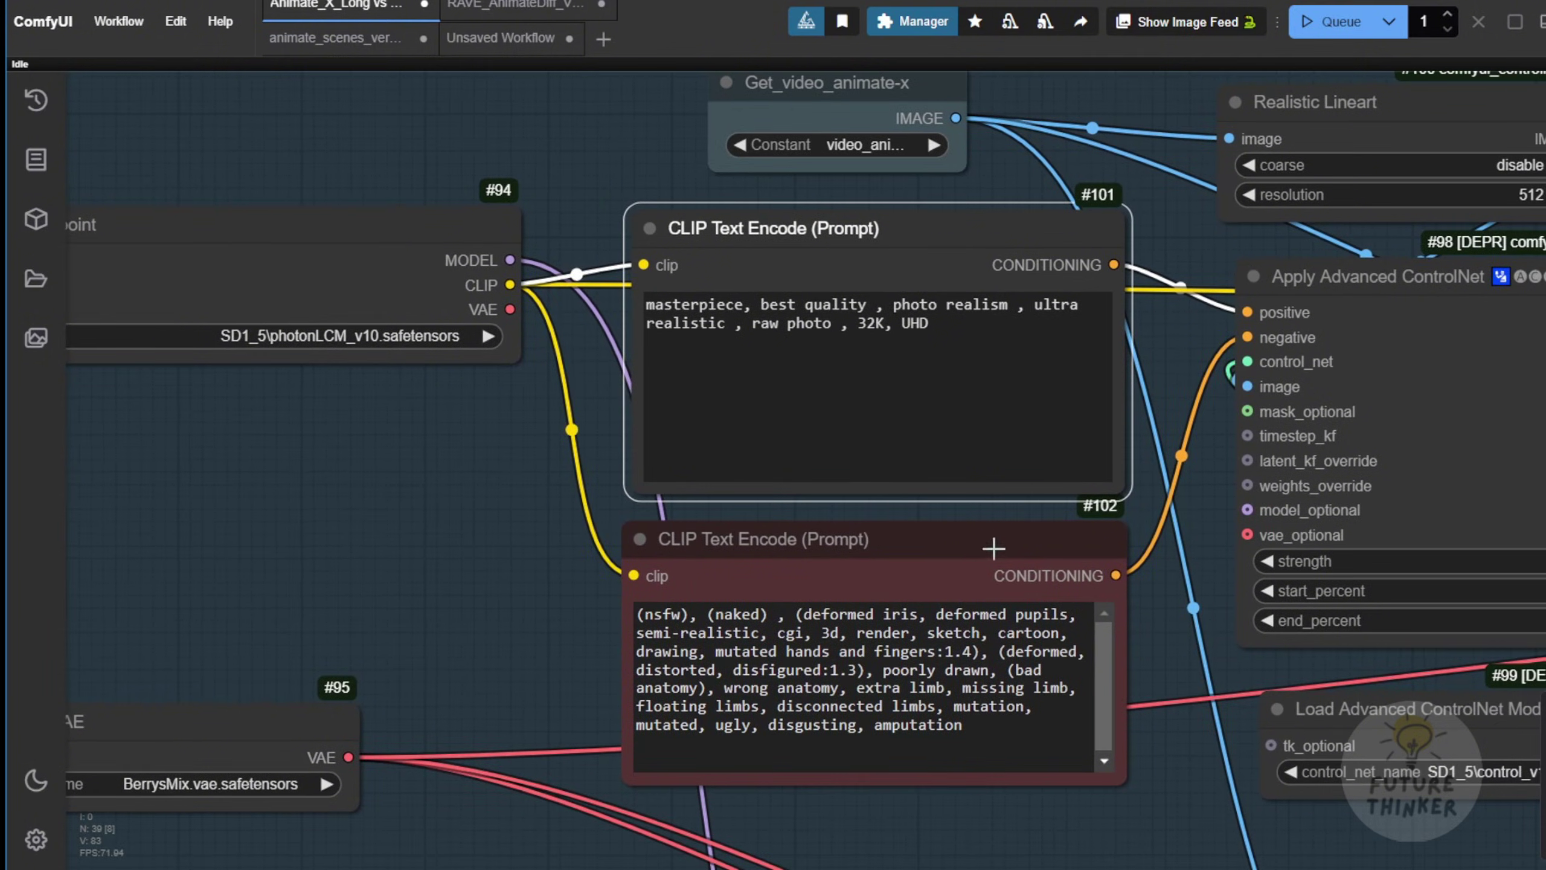
pyautogui.moveTo(996, 547)
pyautogui.mouseDown()
pyautogui.moveTo(1020, 546)
pyautogui.moveTo(1007, 541)
pyautogui.mouseUp()
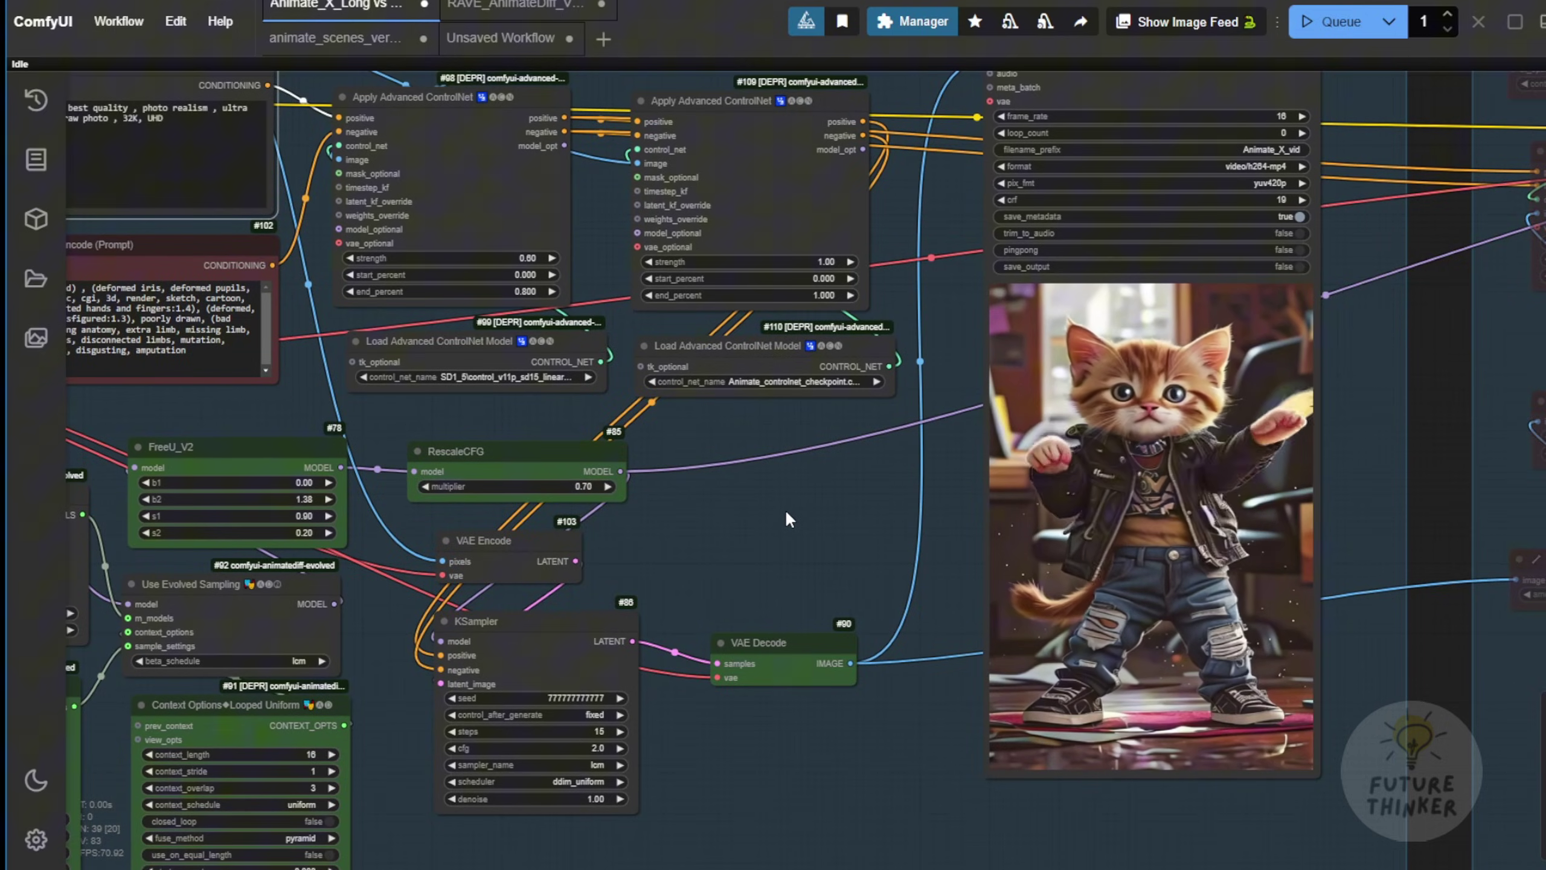
pyautogui.moveTo(603, 191); pyautogui.dragTo(658, 303)
pyautogui.scroll(5, 656, 304)
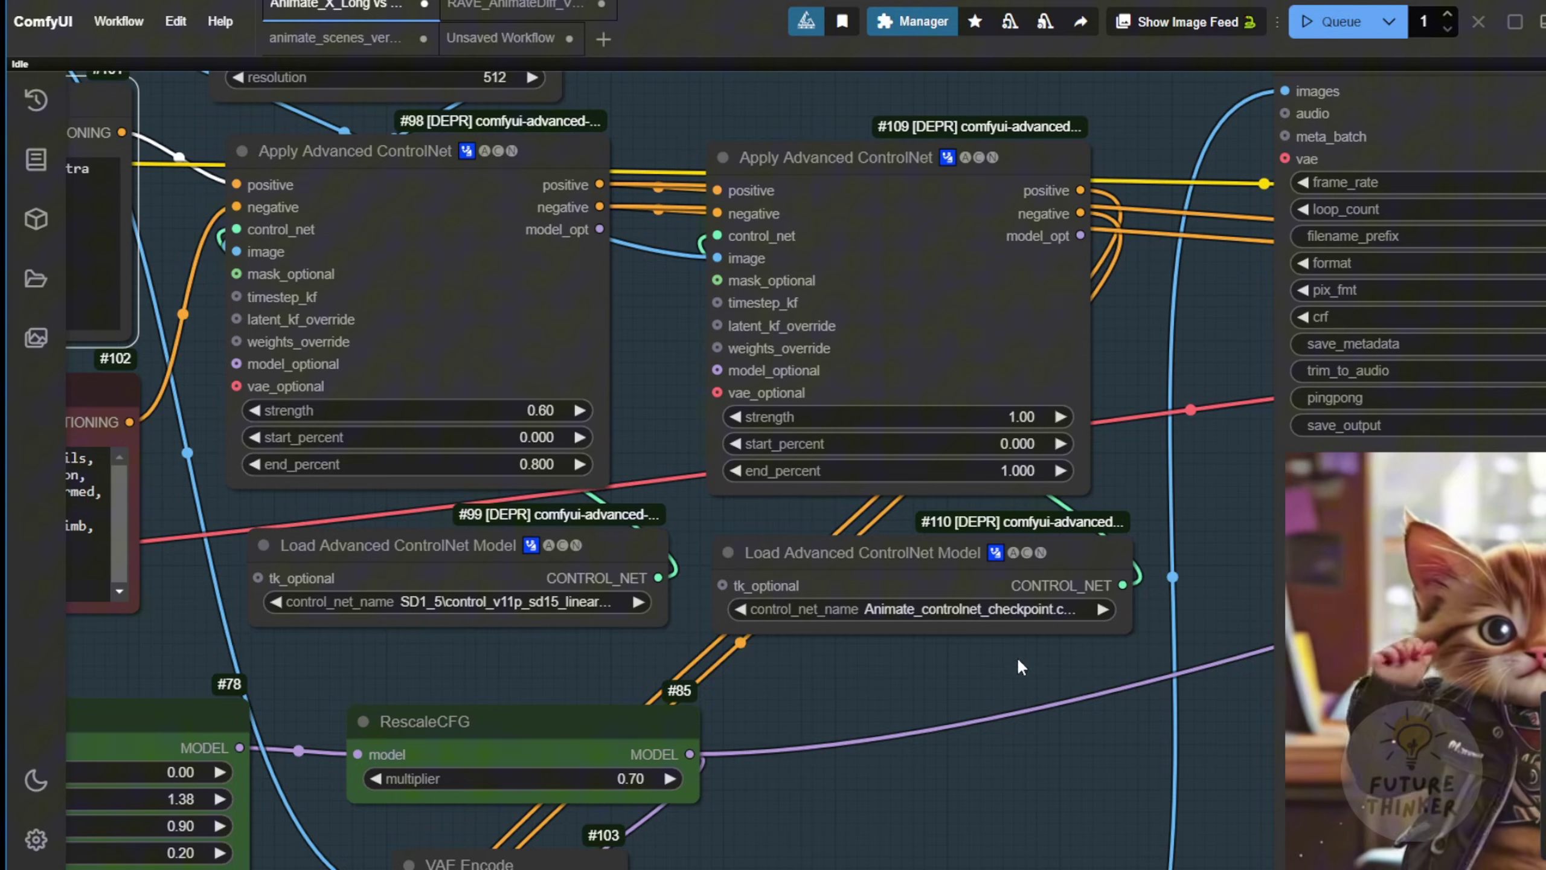
pyautogui.moveTo(1005, 661); pyautogui.dragTo(770, 507)
pyautogui.scroll(2, 770, 507)
pyautogui.scroll(-8, 758, 598)
pyautogui.moveTo(863, 345); pyautogui.dragTo(936, 690)
pyautogui.scroll(6, 965, 196)
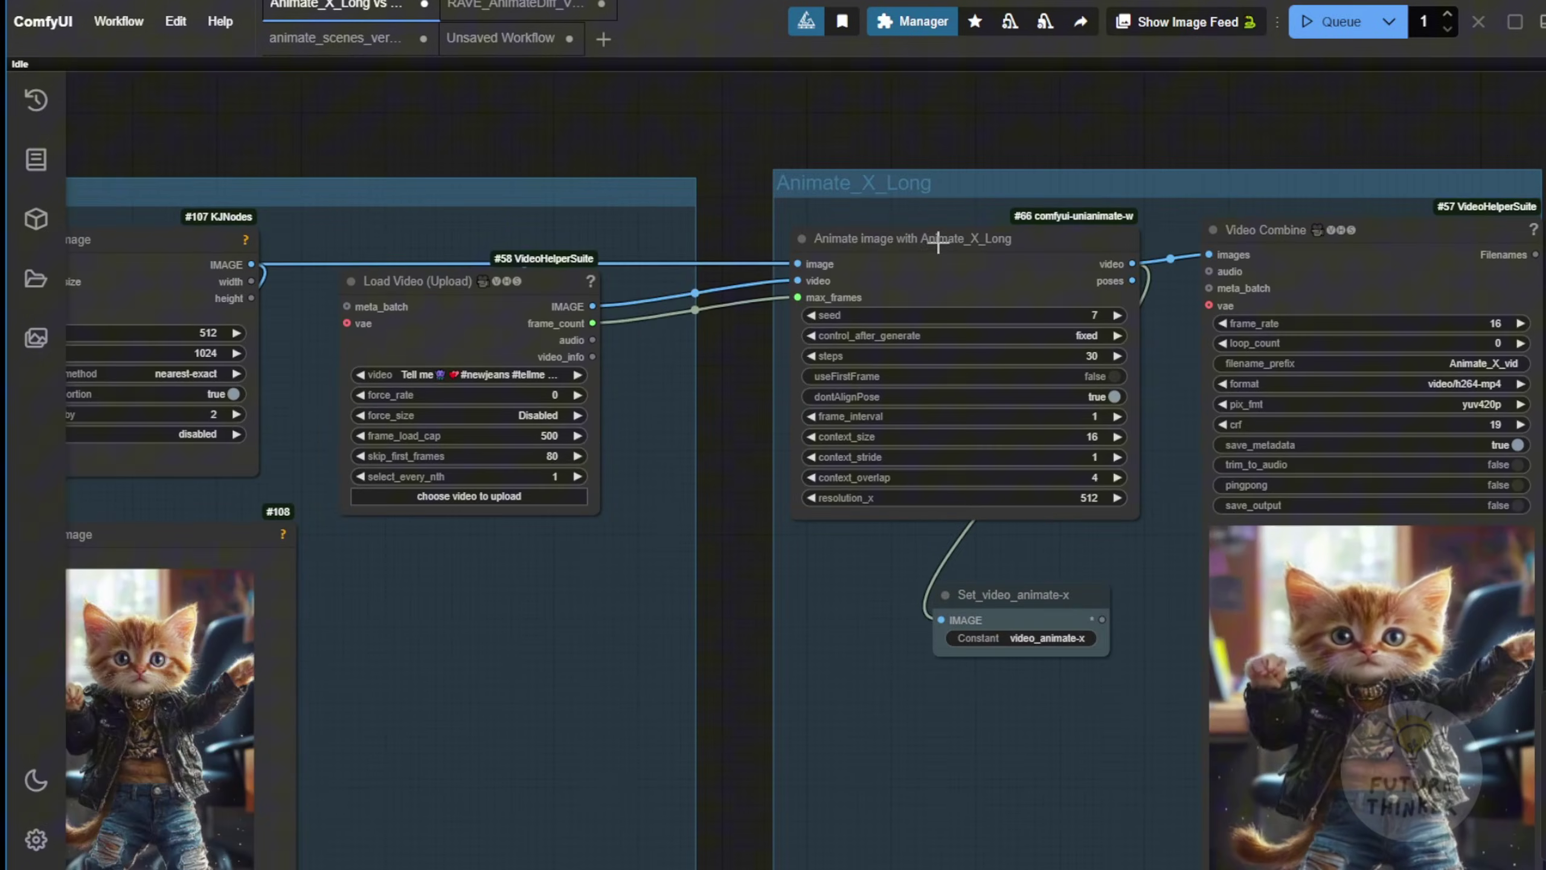
pyautogui.moveTo(711, 425); pyautogui.dragTo(599, 232)
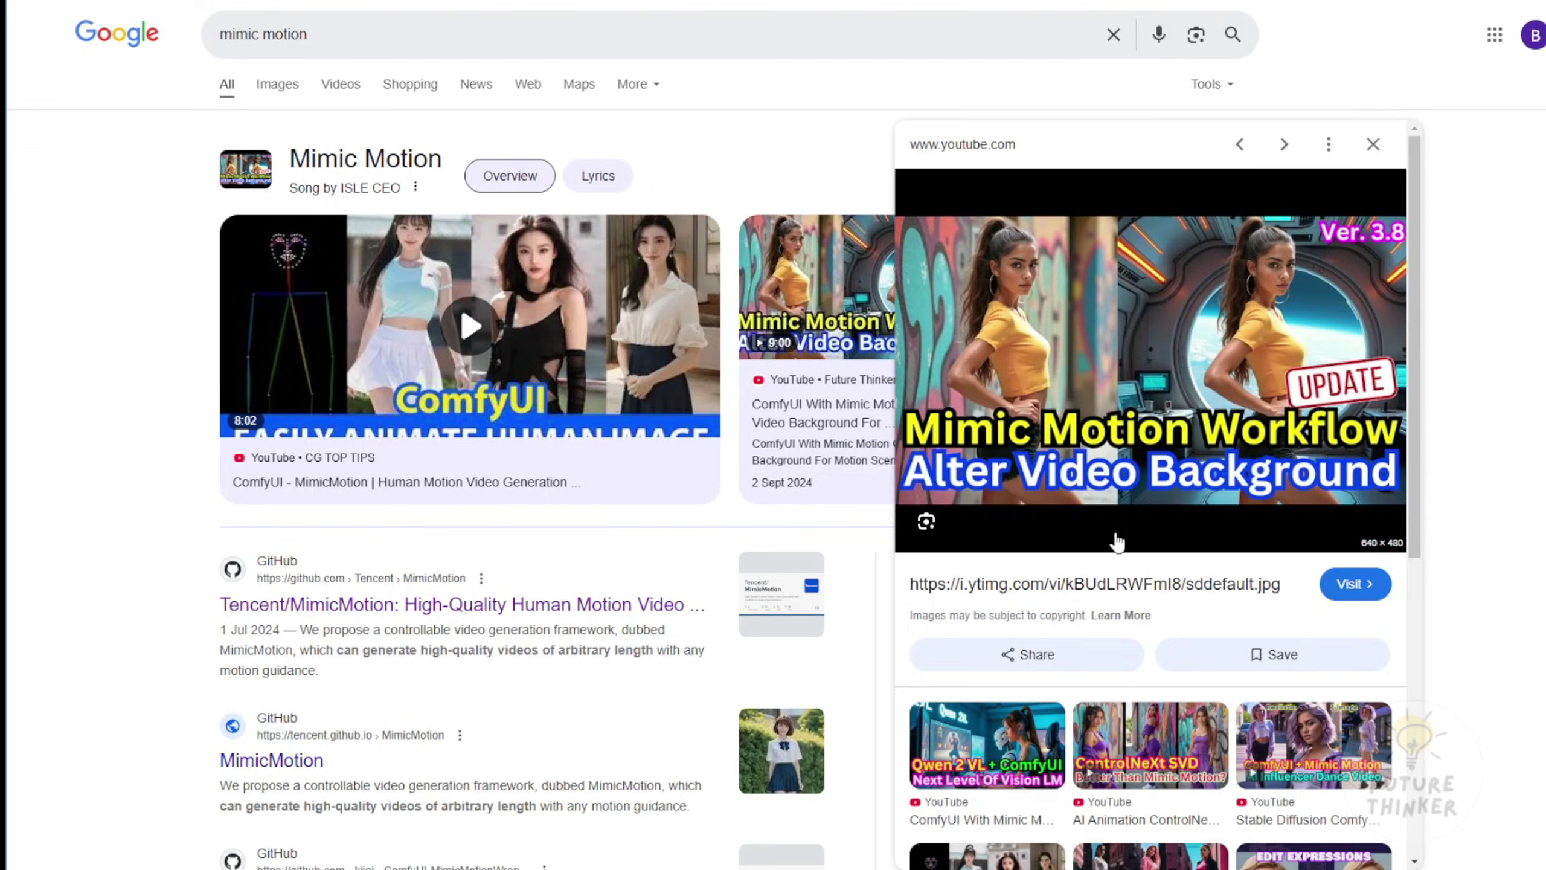
# - Open the Tencent/MimicMotion GitHub result from the mimic motion search results
pyautogui.scroll(-3, 1084, 497)
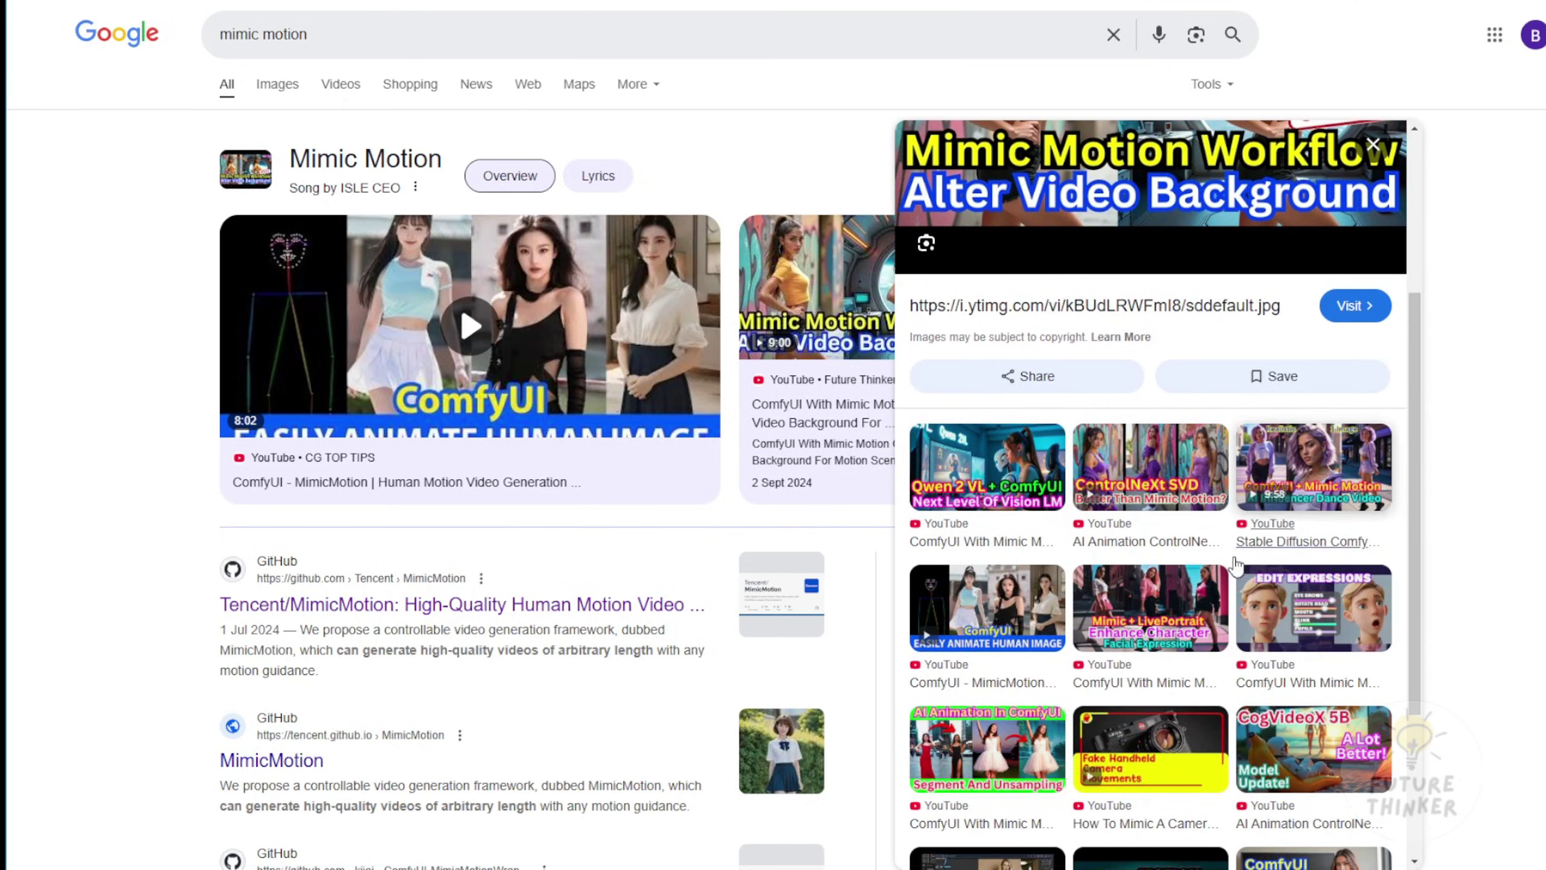
pyautogui.click(438, 605)
pyautogui.scroll(-8, 308, 355)
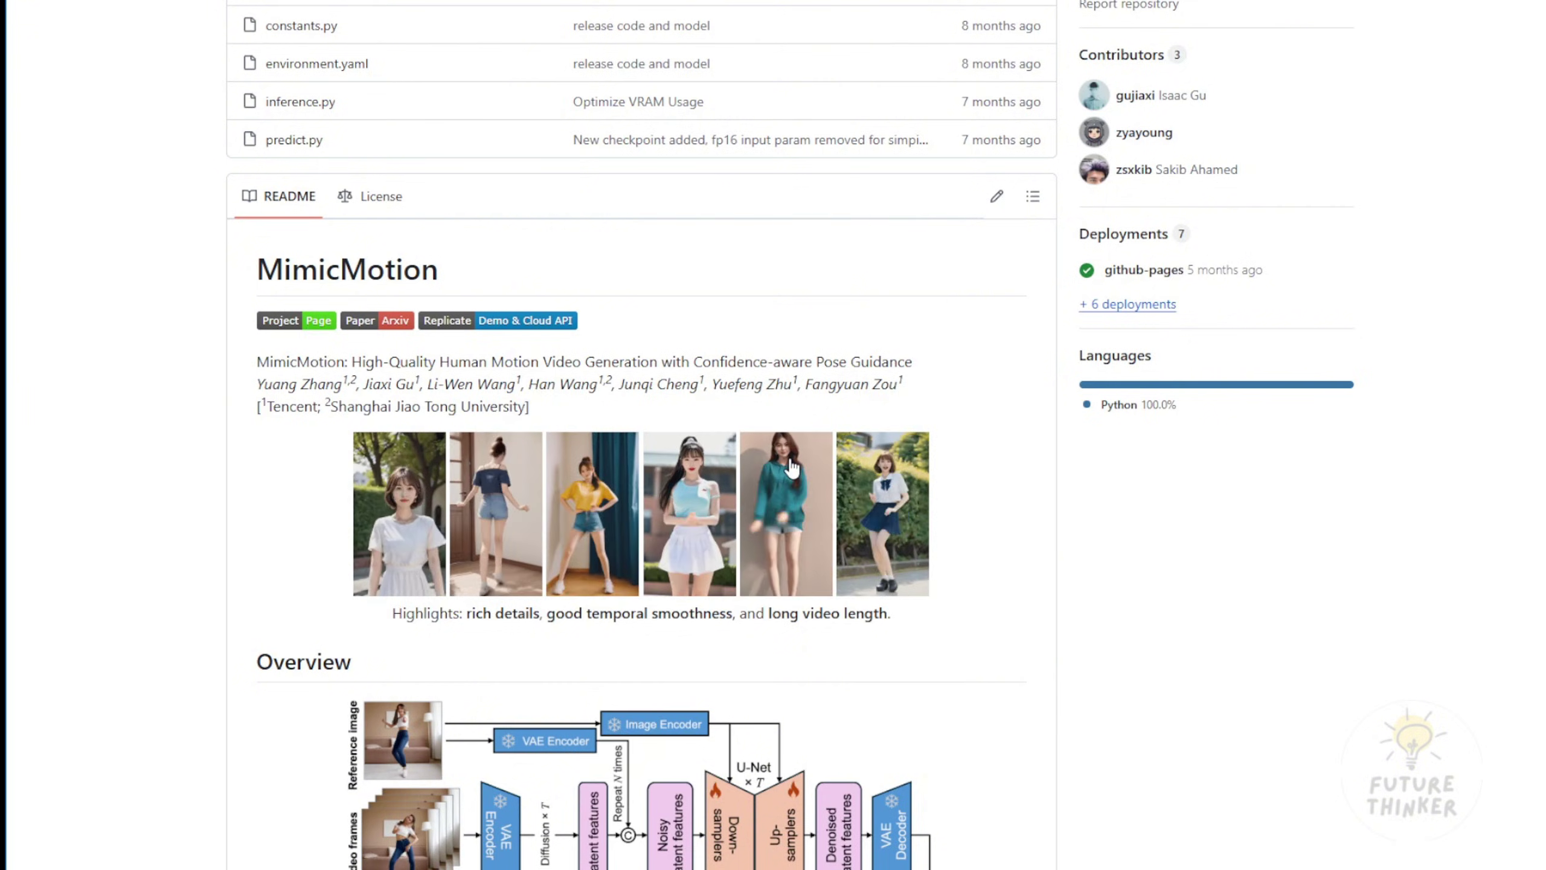
# - Read through the MimicMotion README, then return to ComfyUI's kitten results above the AnimateDiff group
pyautogui.scroll(-3, 787, 469)
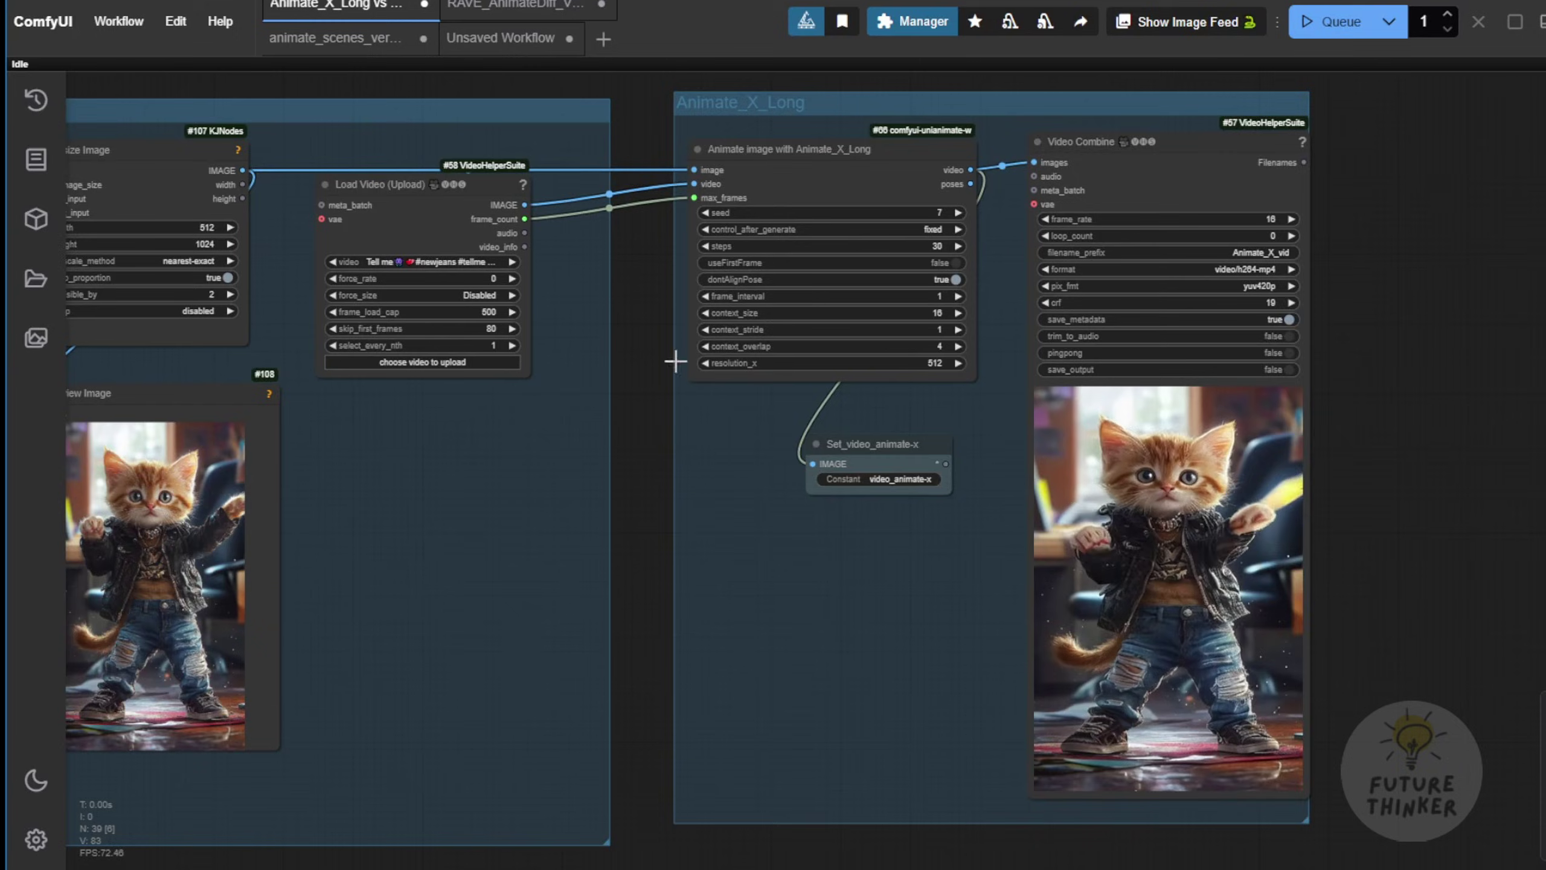
pyautogui.scroll(-2, 567, 514)
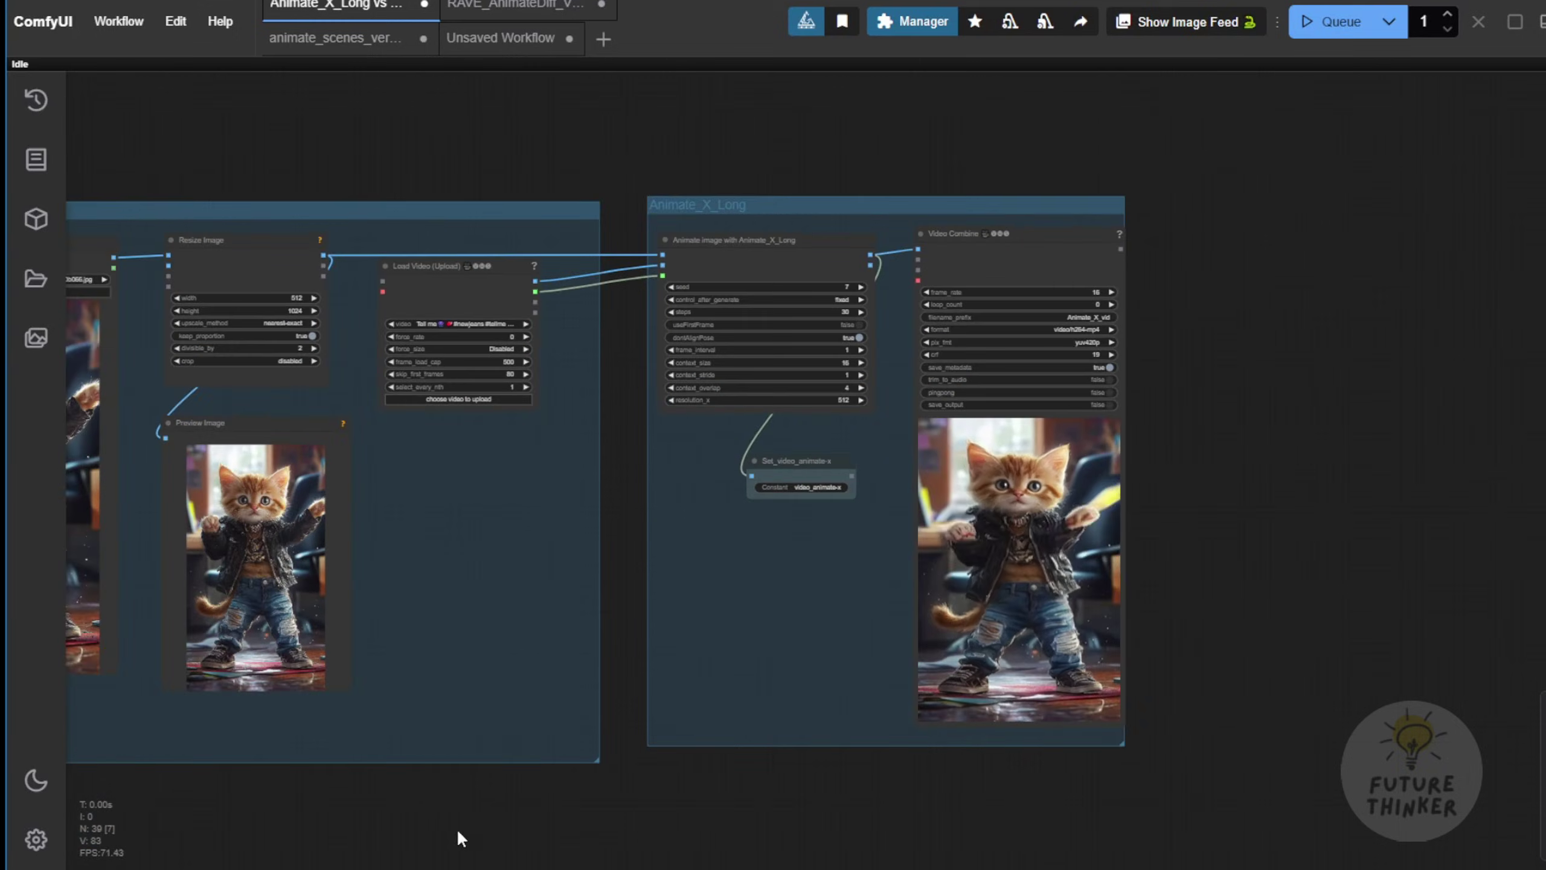
pyautogui.moveTo(454, 832); pyautogui.dragTo(817, 586)
pyautogui.scroll(-1, 816, 585)
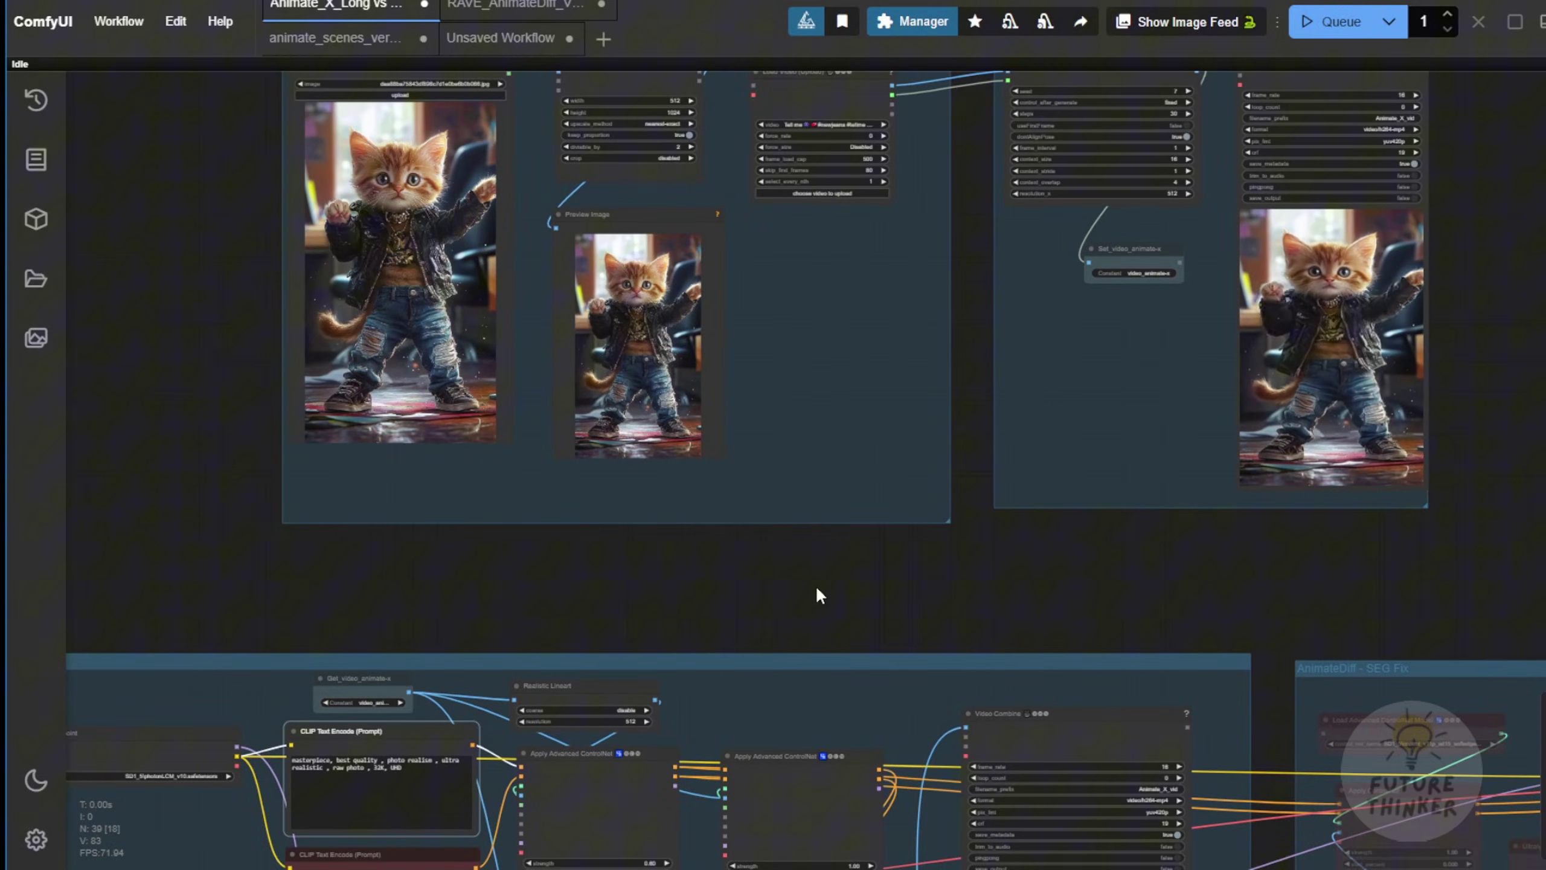